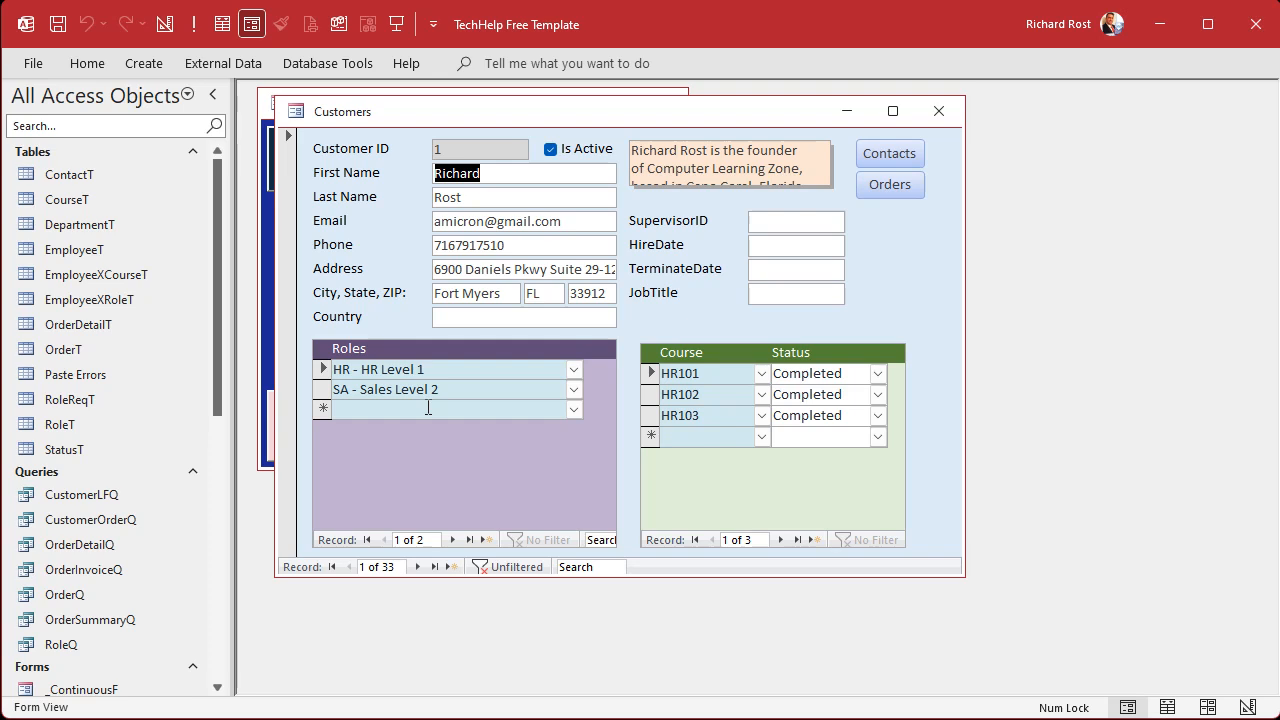
- Close the Customers form and create a new query in design view based on the EmployeeT table
click(938, 111)
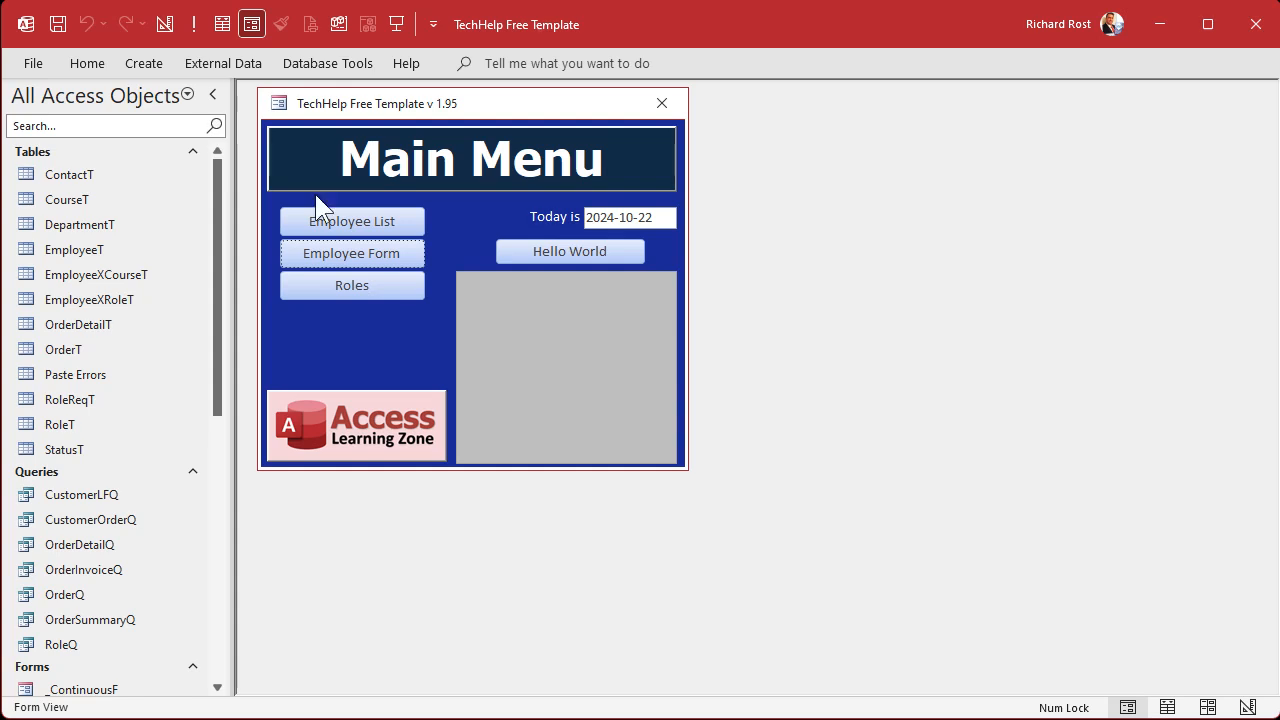
click(148, 66)
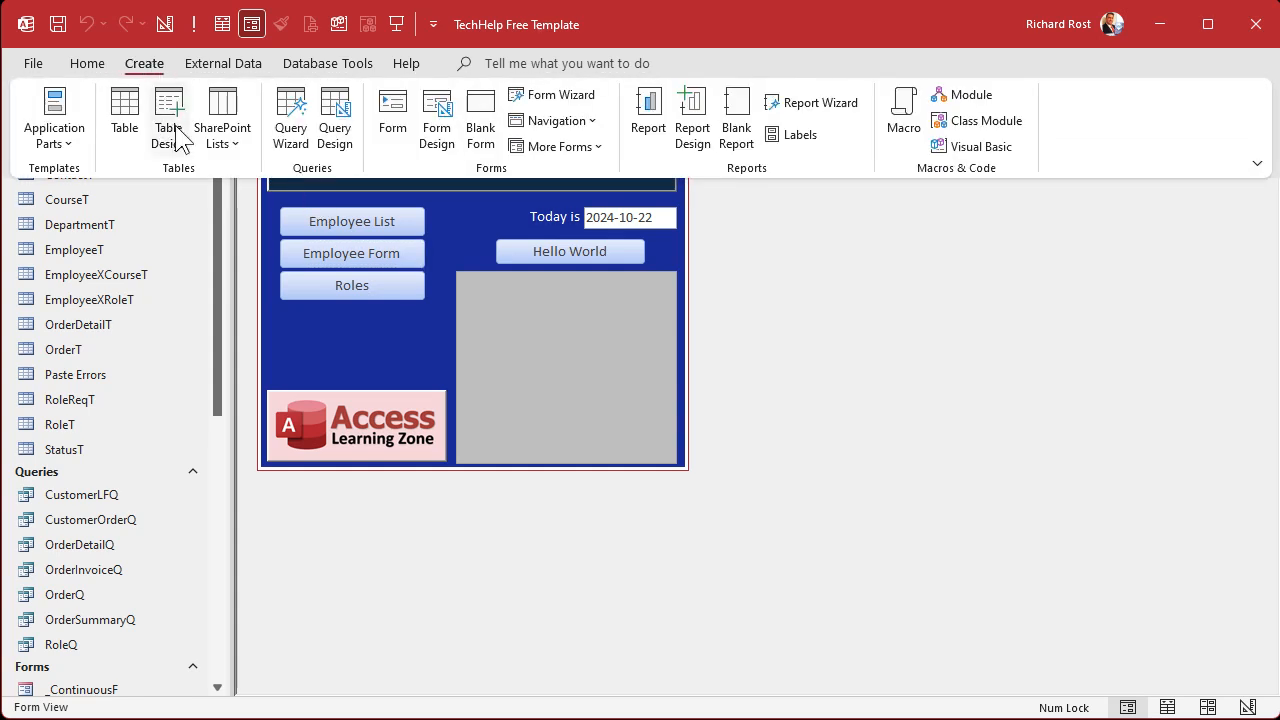
click(334, 128)
click(993, 95)
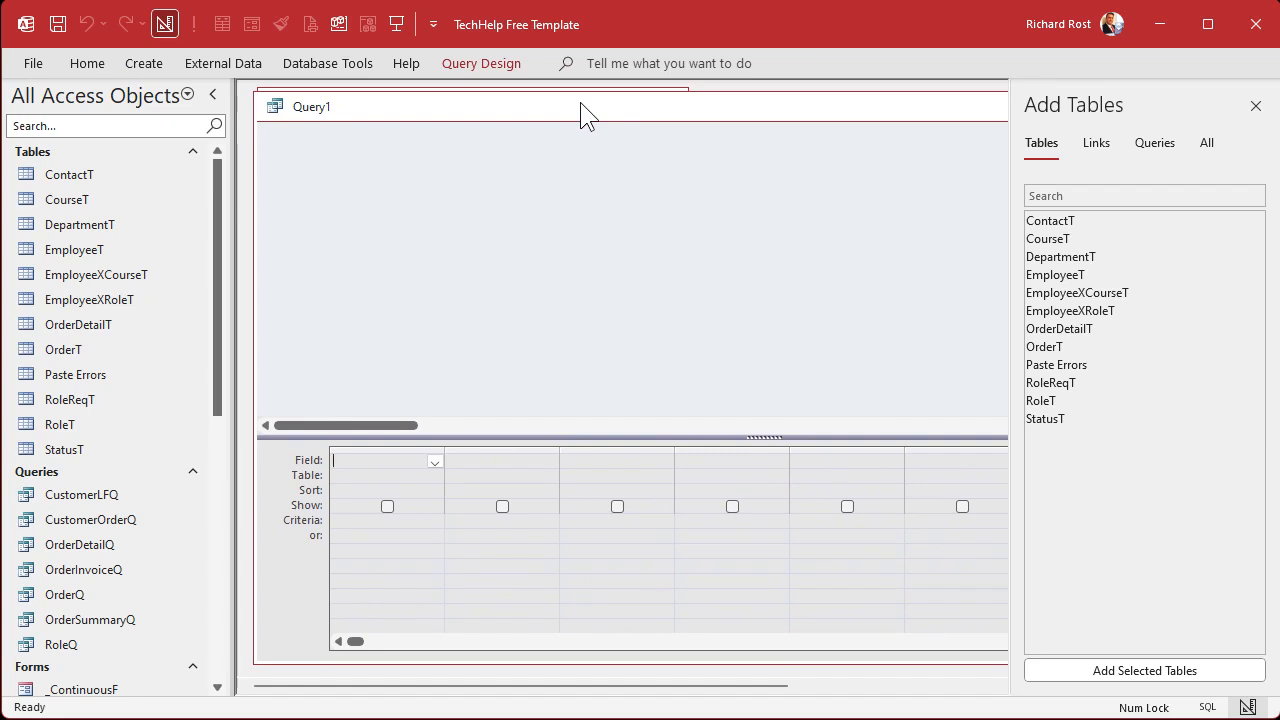
double_click(1119, 276)
- Add the EmployeeID and FirstName fields from EmployeeT to the query's output
drag(376, 147, 349, 149)
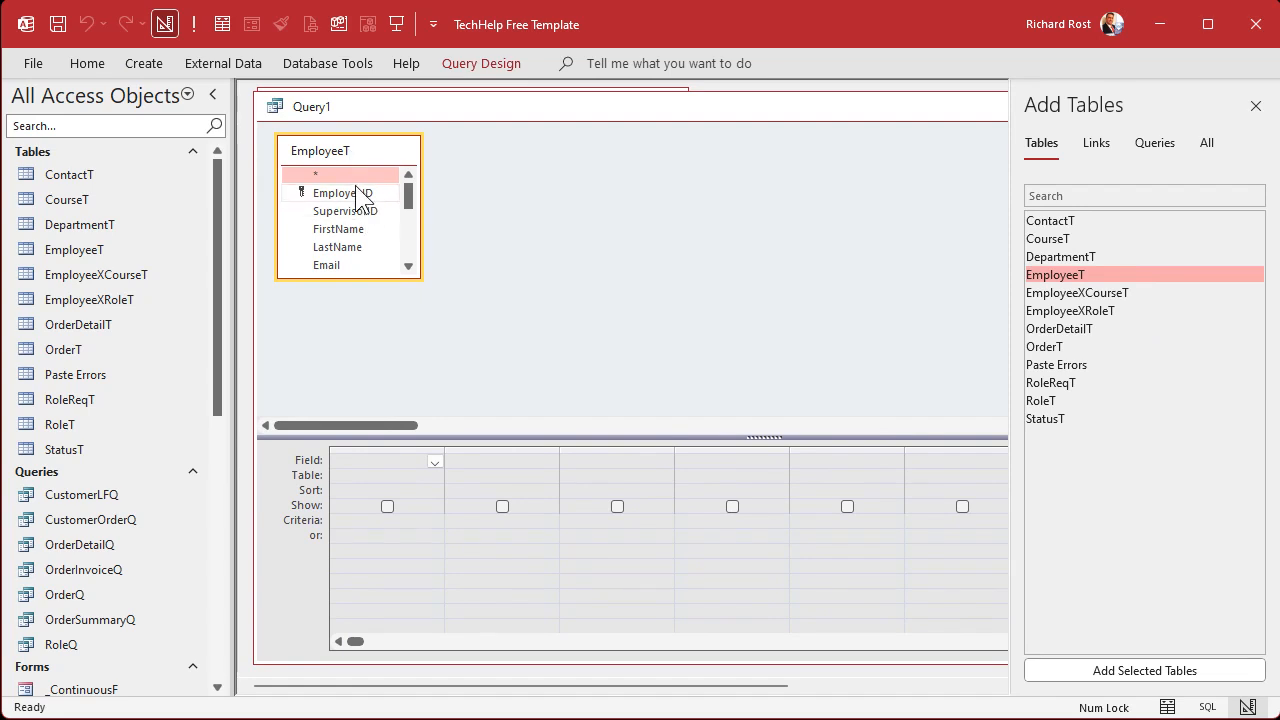
double_click(357, 197)
double_click(350, 229)
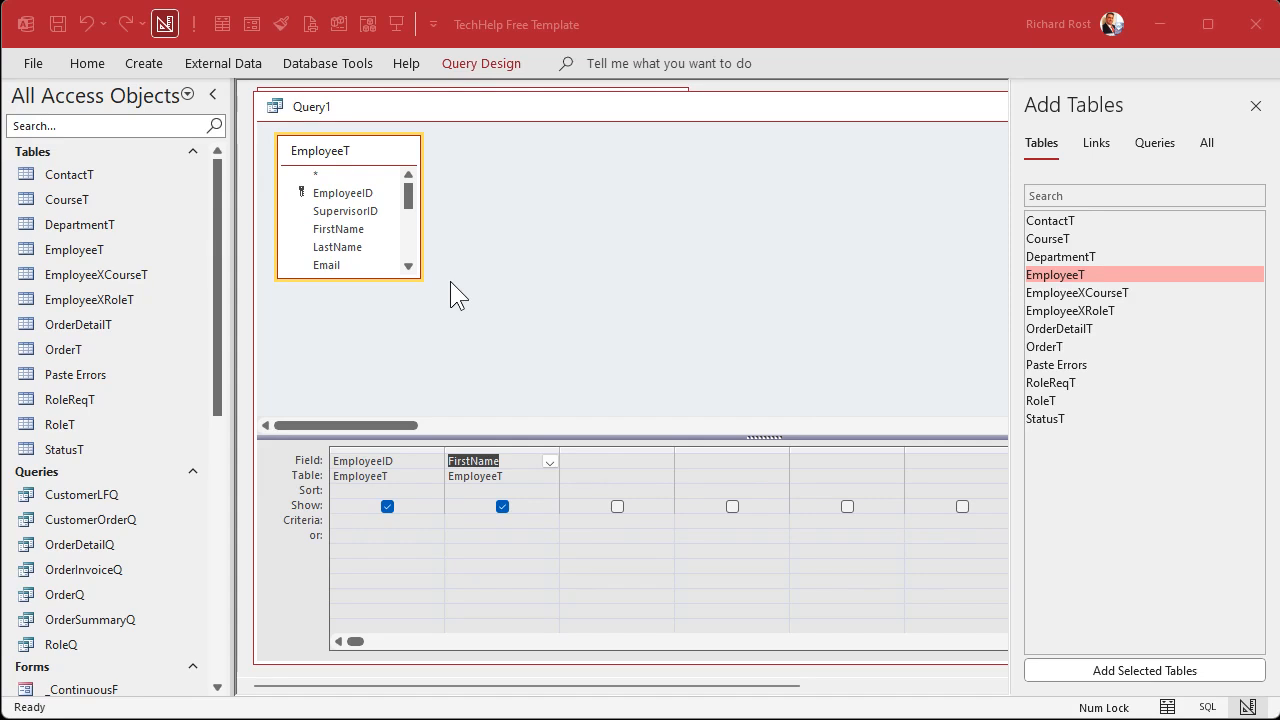
- Add the EmployeeXRoleT and RoleT tables to the query, enlarging EmployeeXRoleT so all its fields show
click(1106, 310)
double_click(1106, 310)
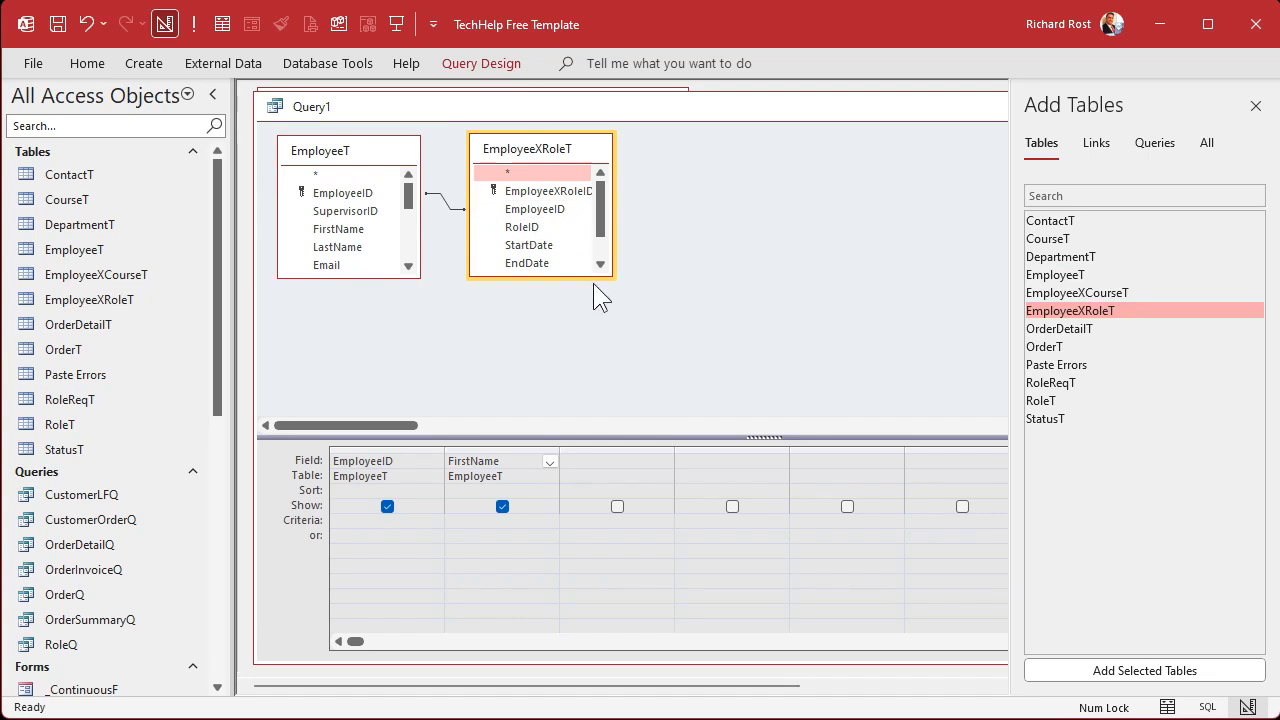
drag(607, 275, 660, 346)
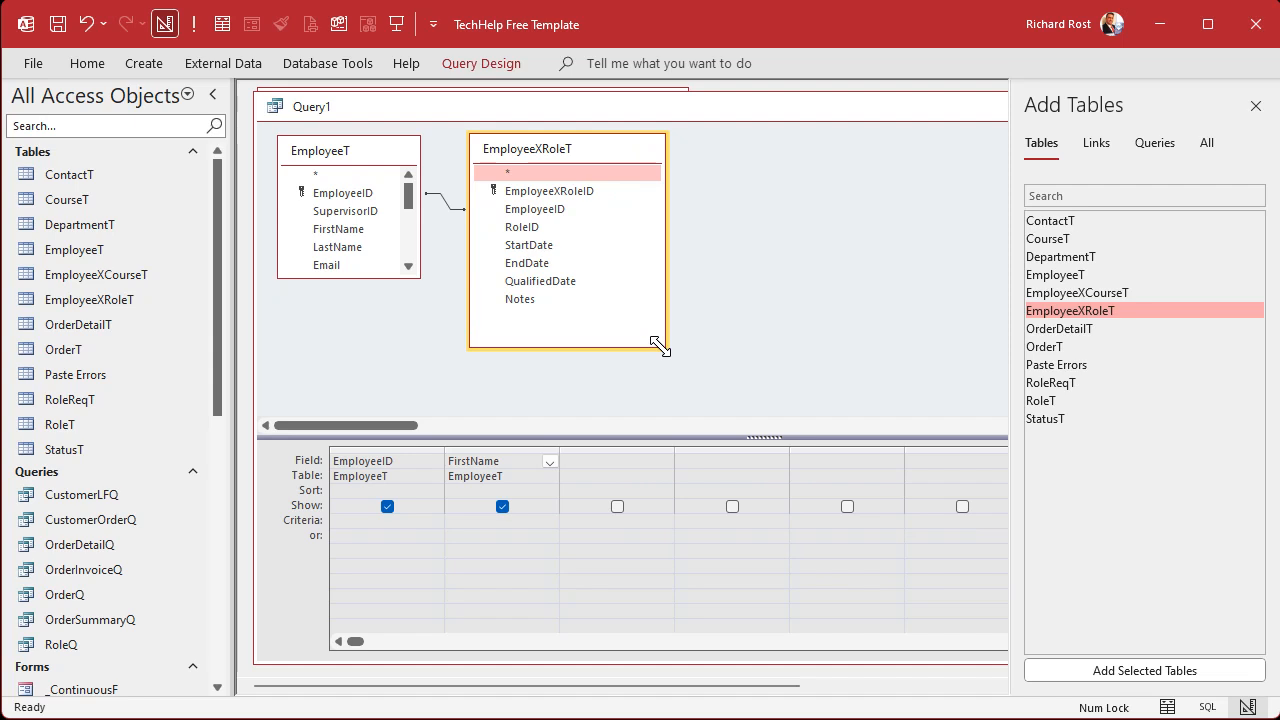
double_click(1100, 400)
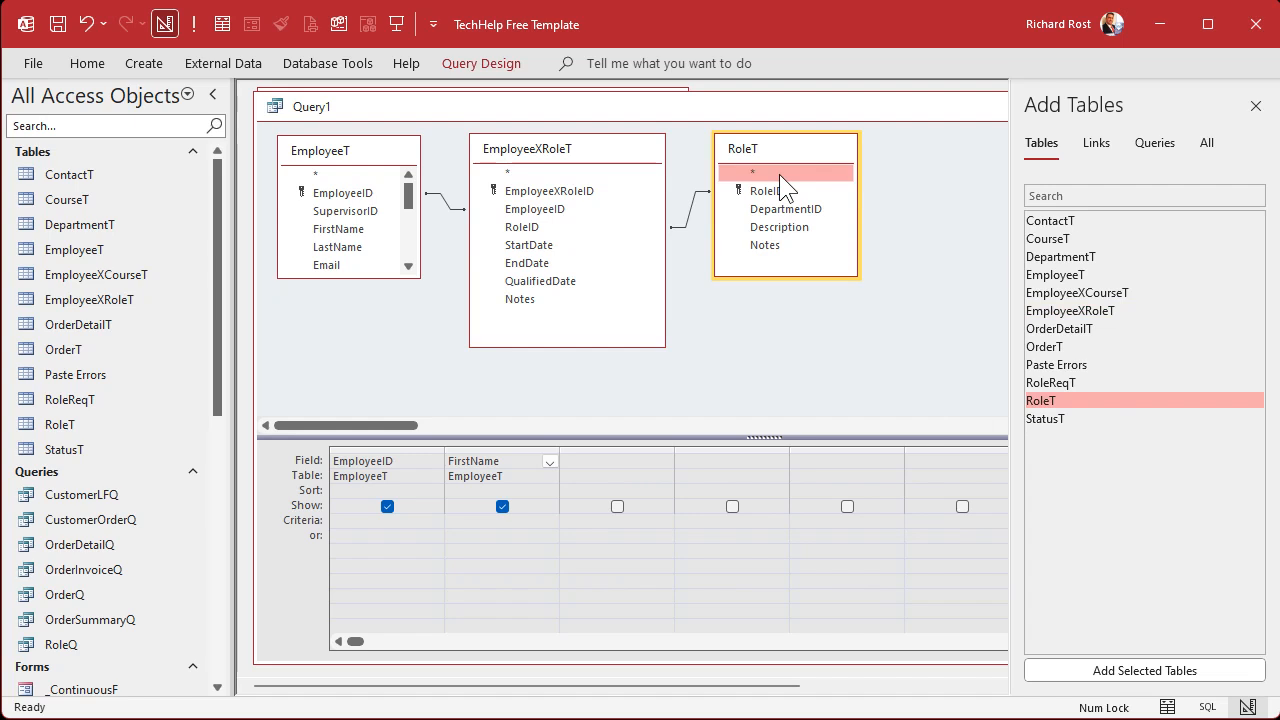
- Add RoleT's Description field under the alias Role and run the query to check each employee's roles
double_click(789, 229)
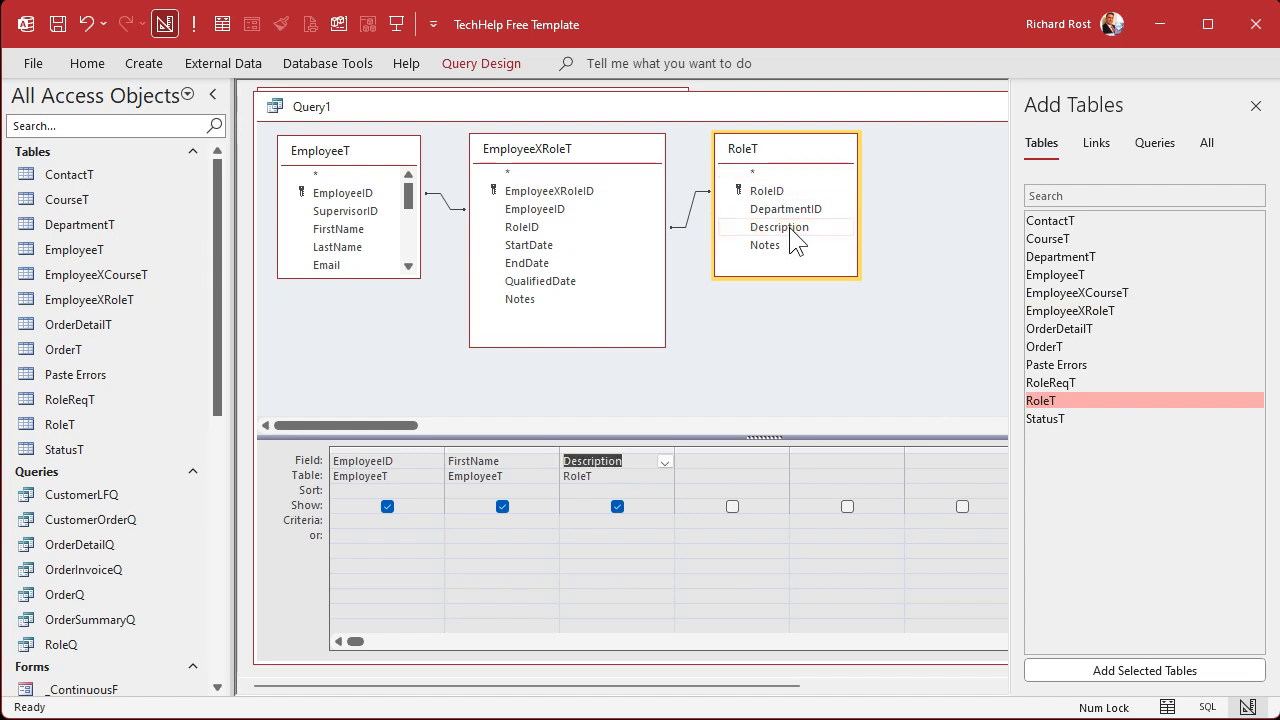
click(591, 460)
text(Role:)
key(Tab)
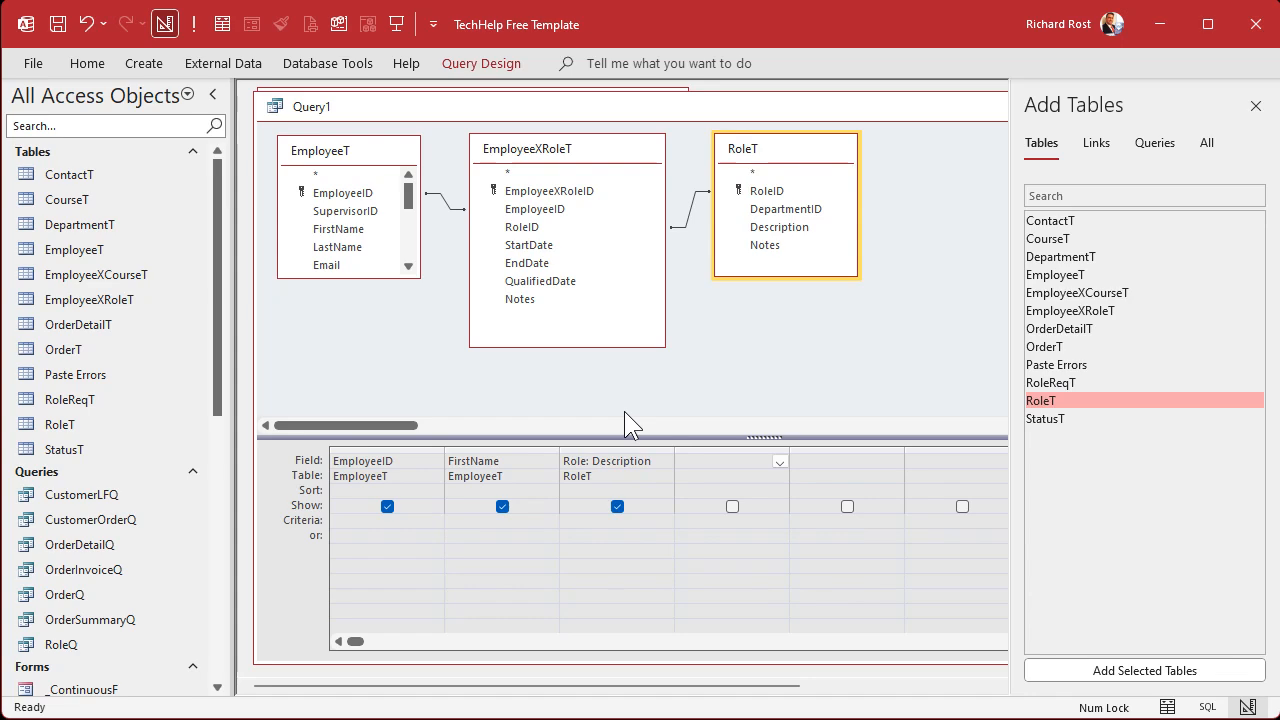
click(194, 24)
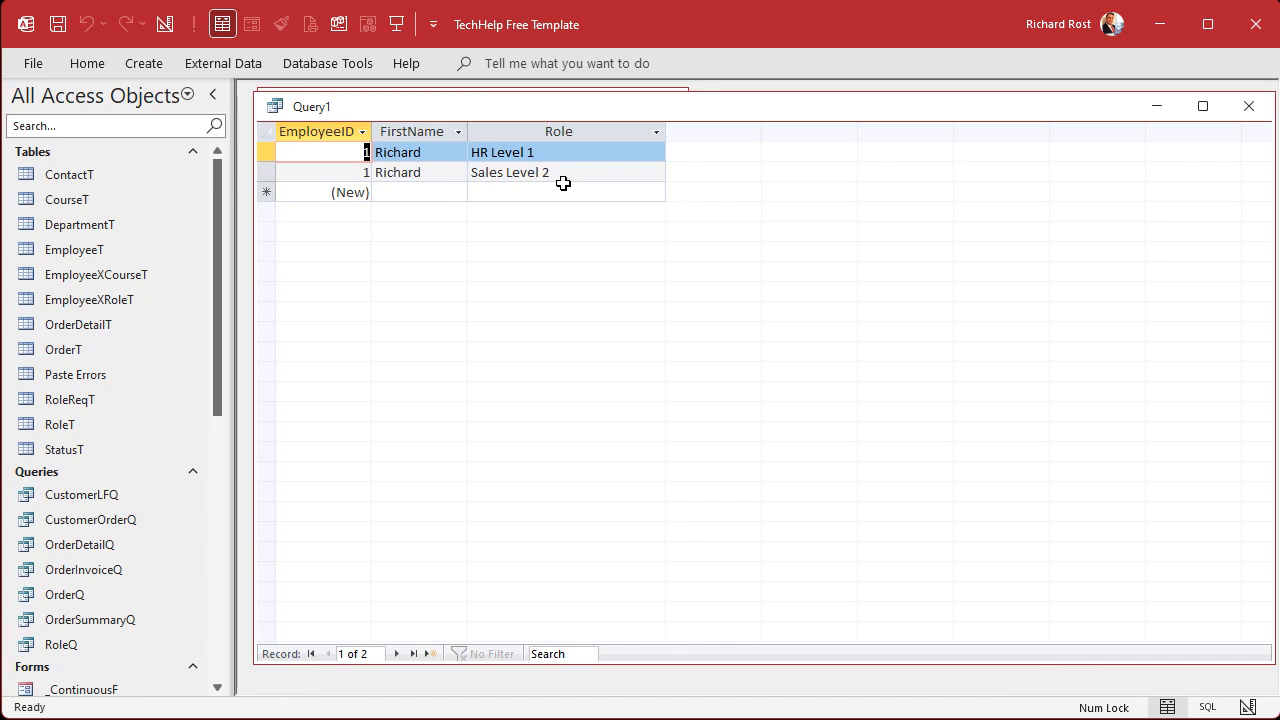
click(165, 24)
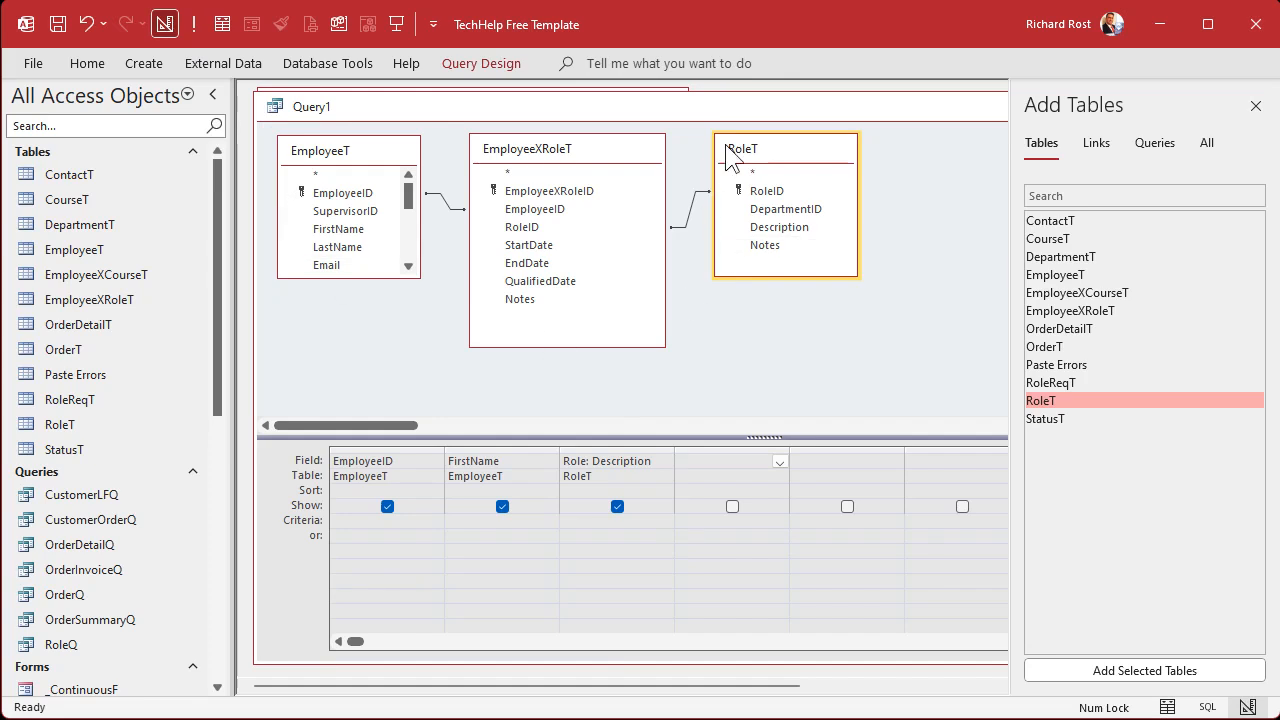
- Add the RoleReqT and CourseT tables to the query after RoleT
drag(950, 108, 610, 110)
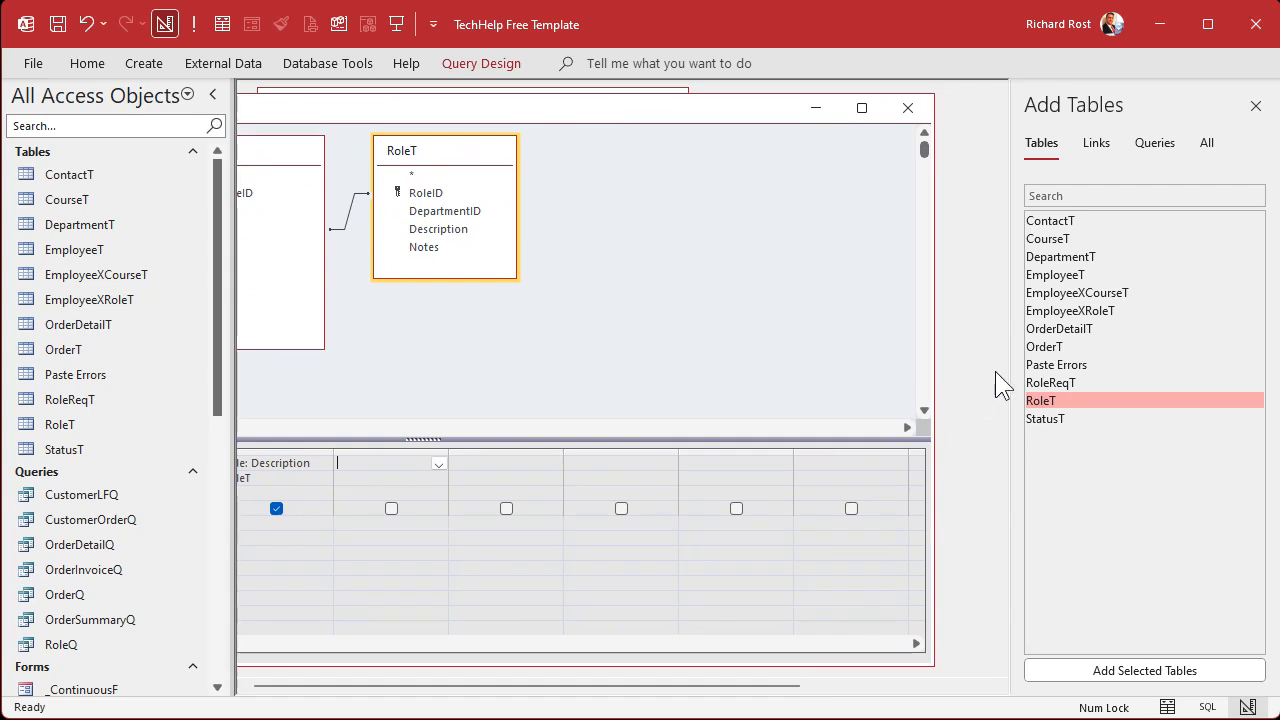
double_click(1077, 382)
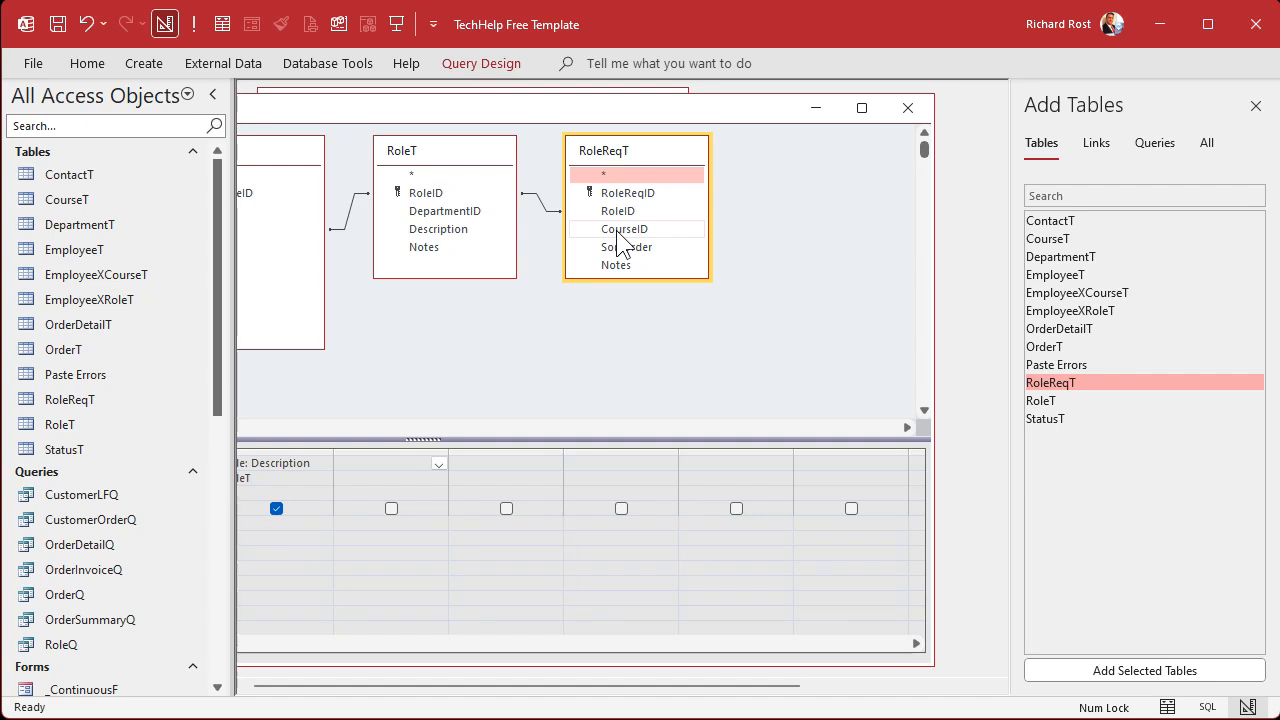
drag(932, 274, 998, 274)
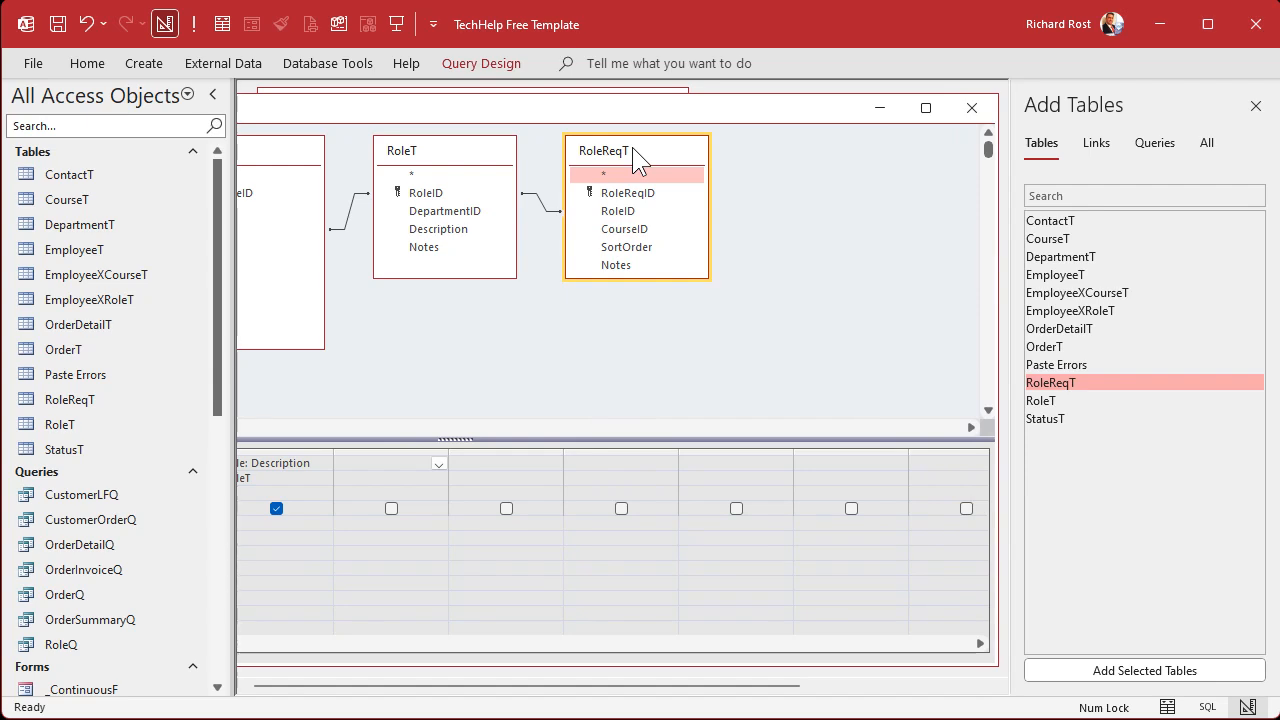
click(1144, 238)
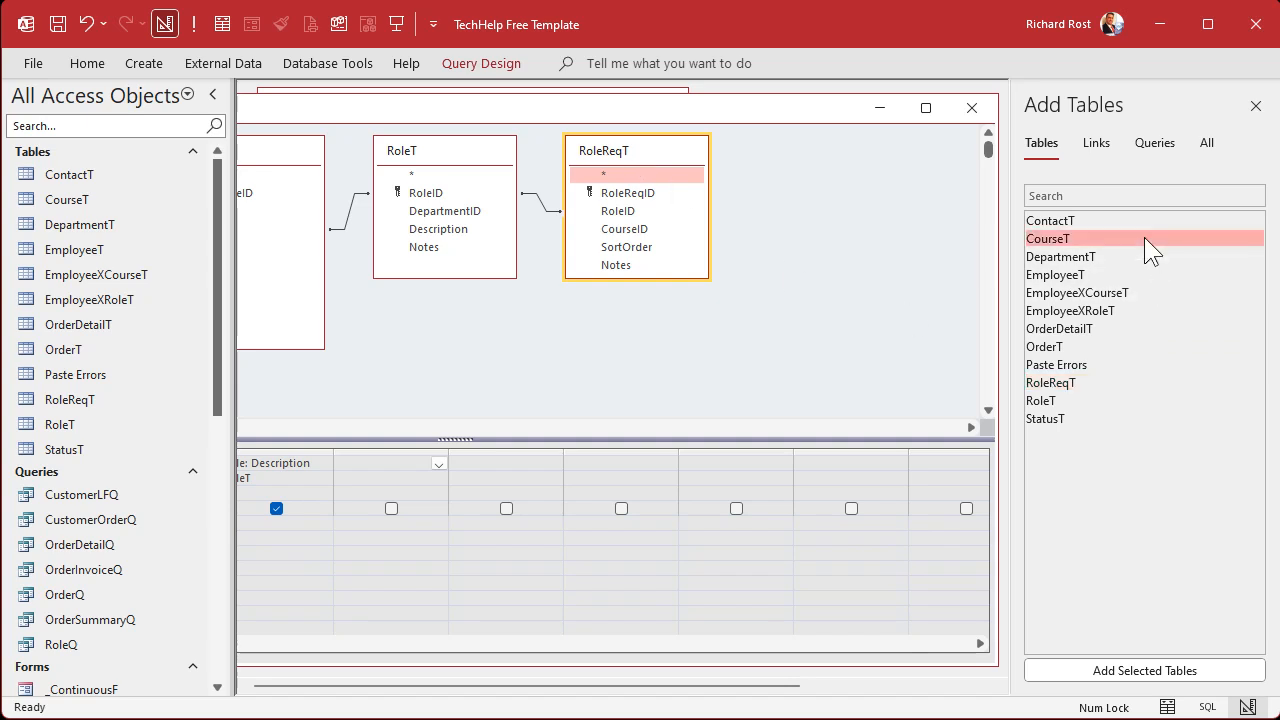
double_click(1144, 238)
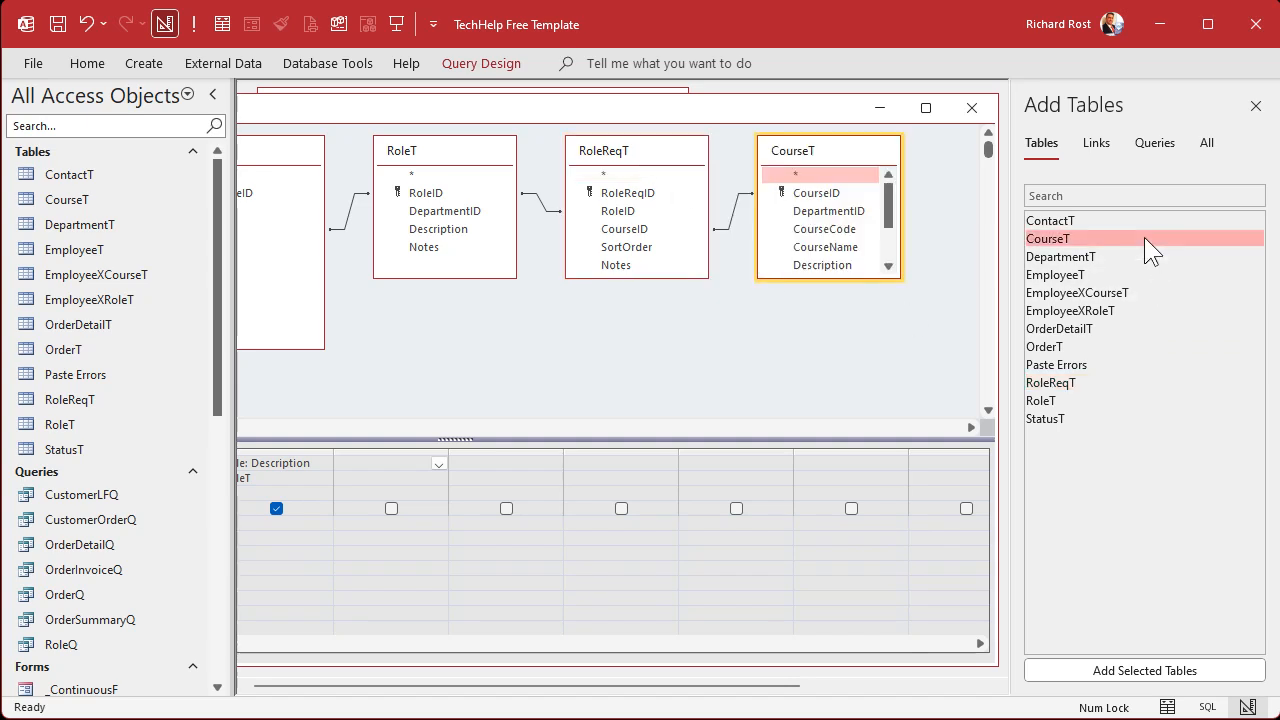
- Add the CourseName field from CourseT and run the query to review the courses required for each role
double_click(820, 248)
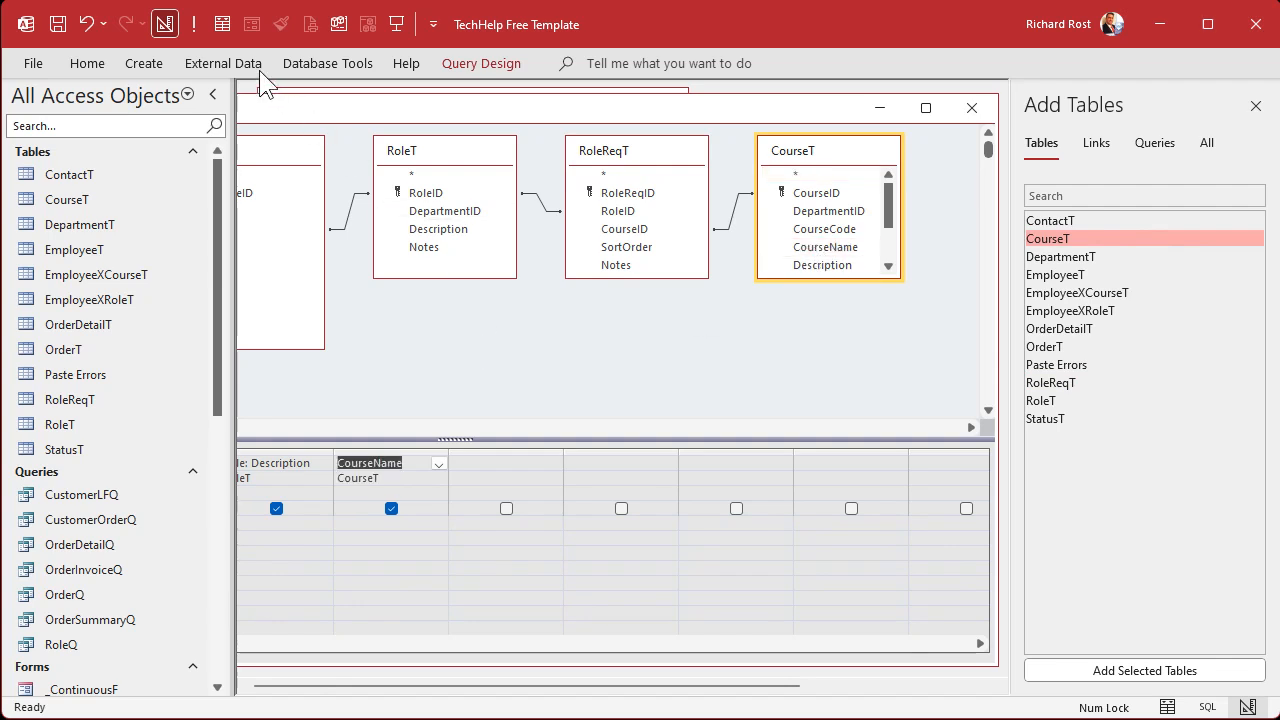
click(195, 24)
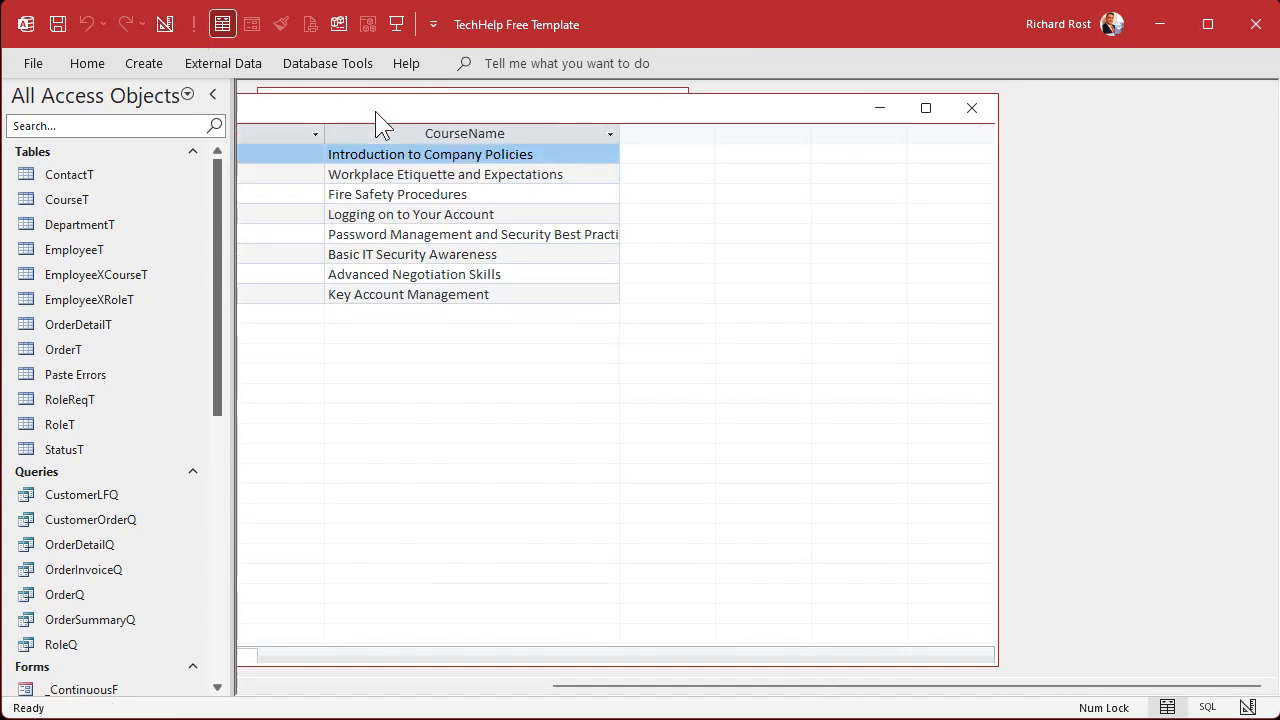
drag(697, 686, 414, 660)
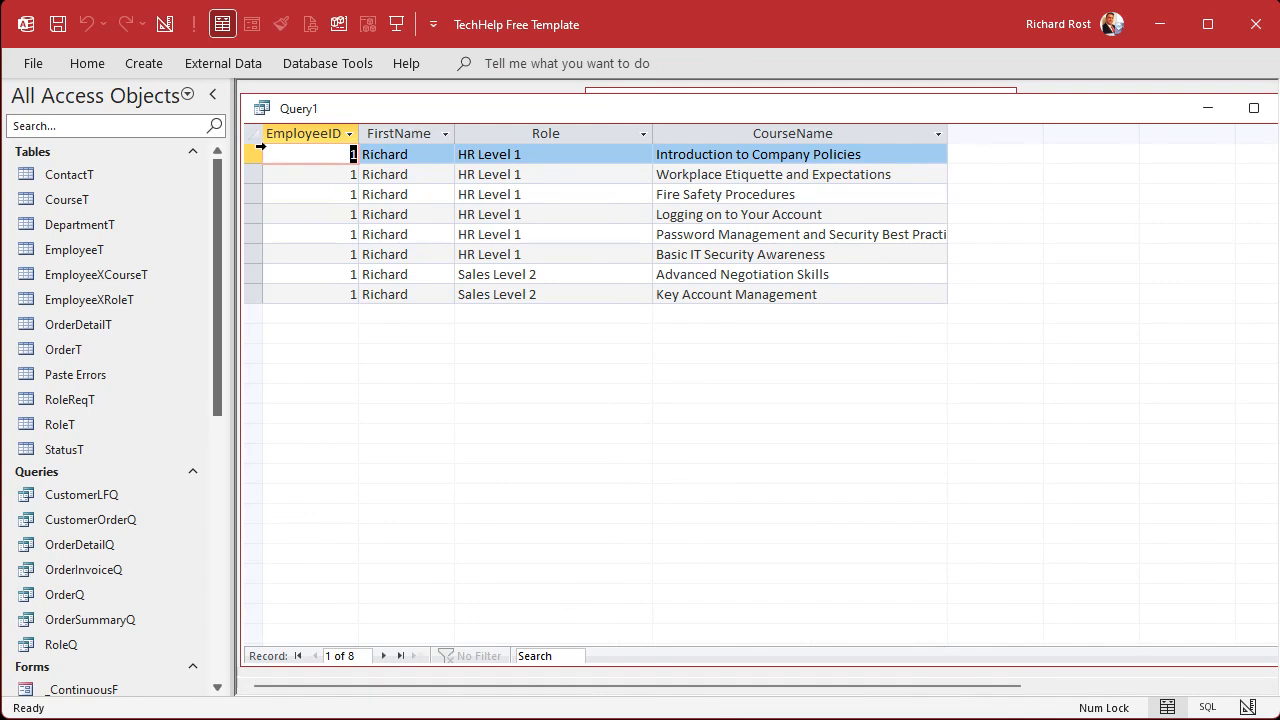
drag(258, 152, 276, 254)
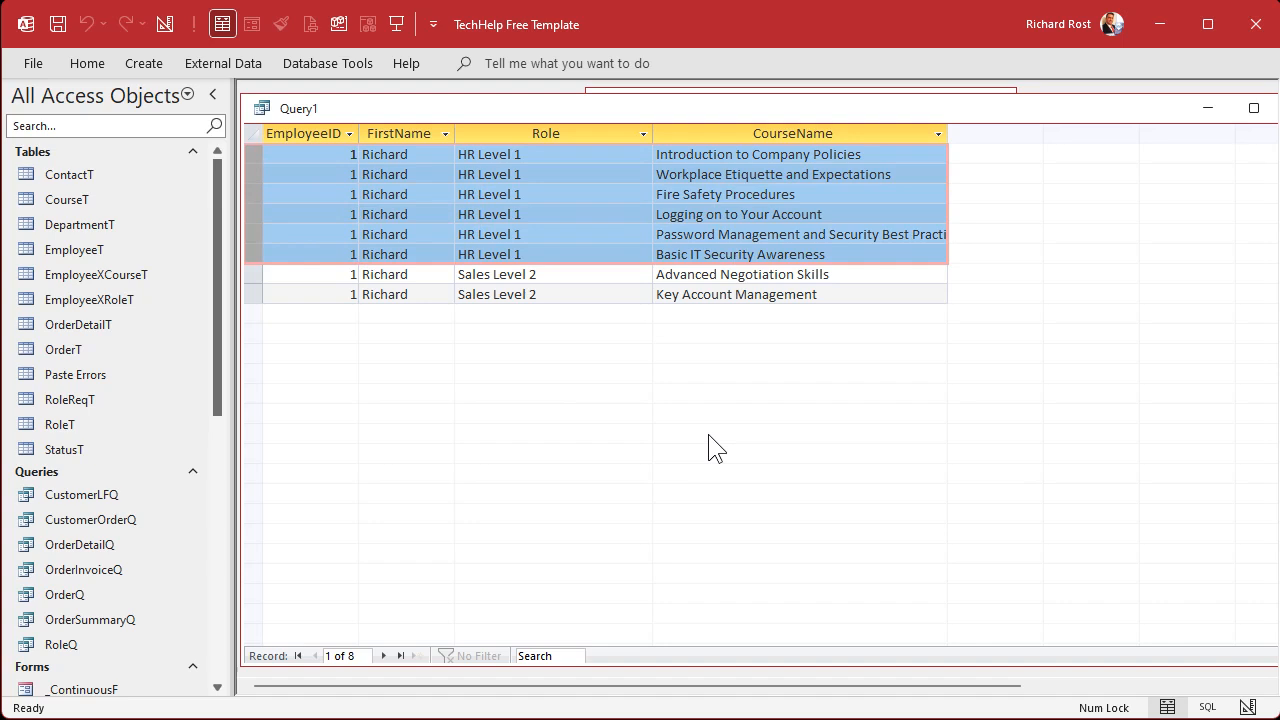
click(165, 24)
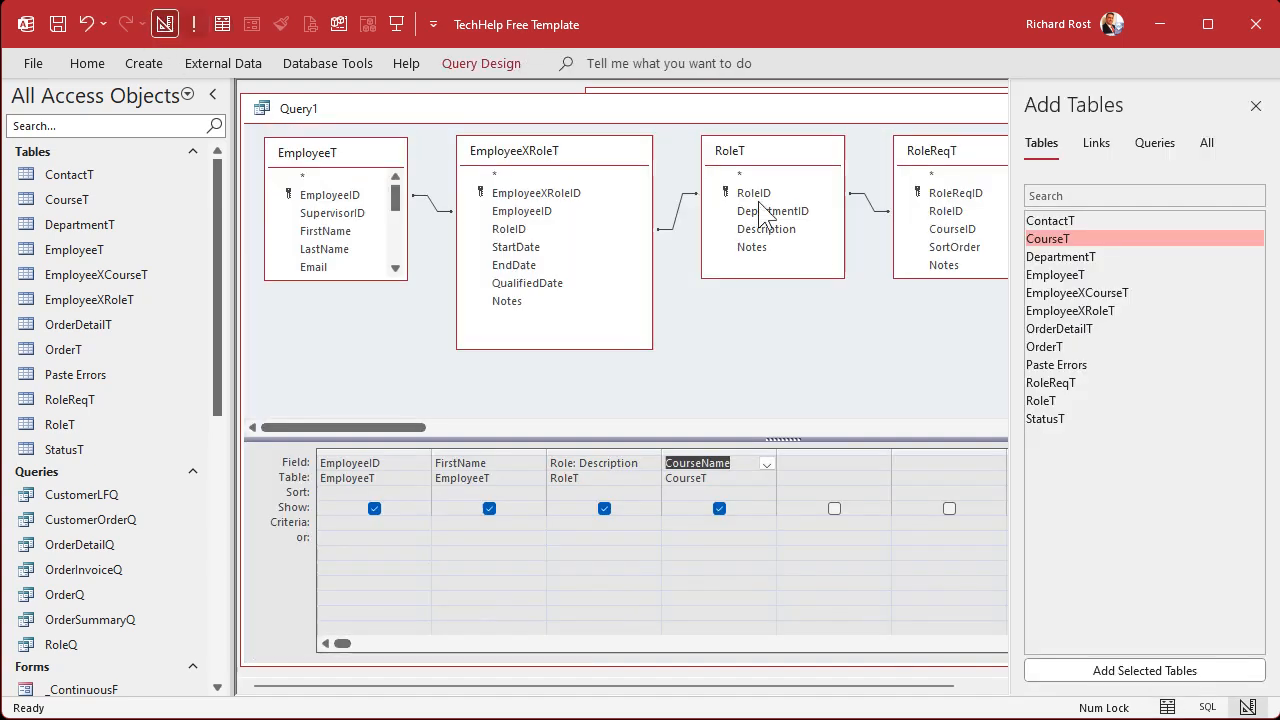
- Add the CourseCode field from CourseT to the query and run it to check the required course codes
click(1256, 107)
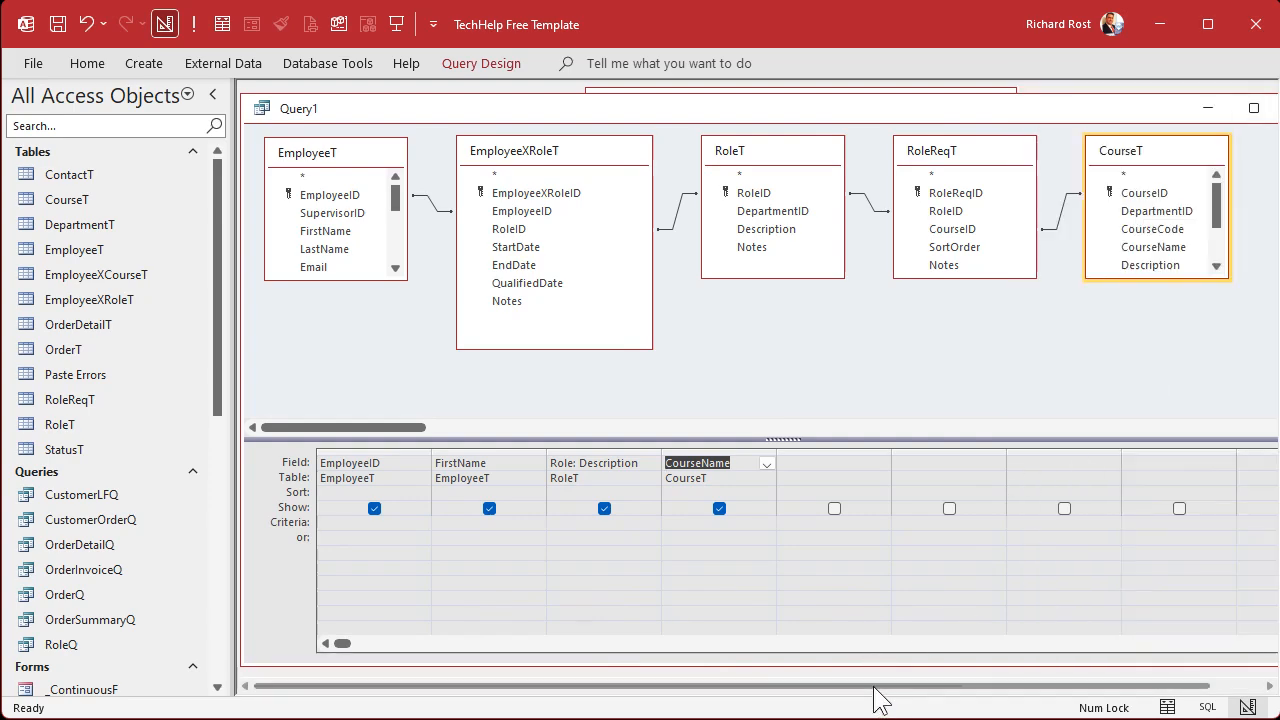
drag(1049, 681, 1098, 681)
drag(1090, 125, 703, 128)
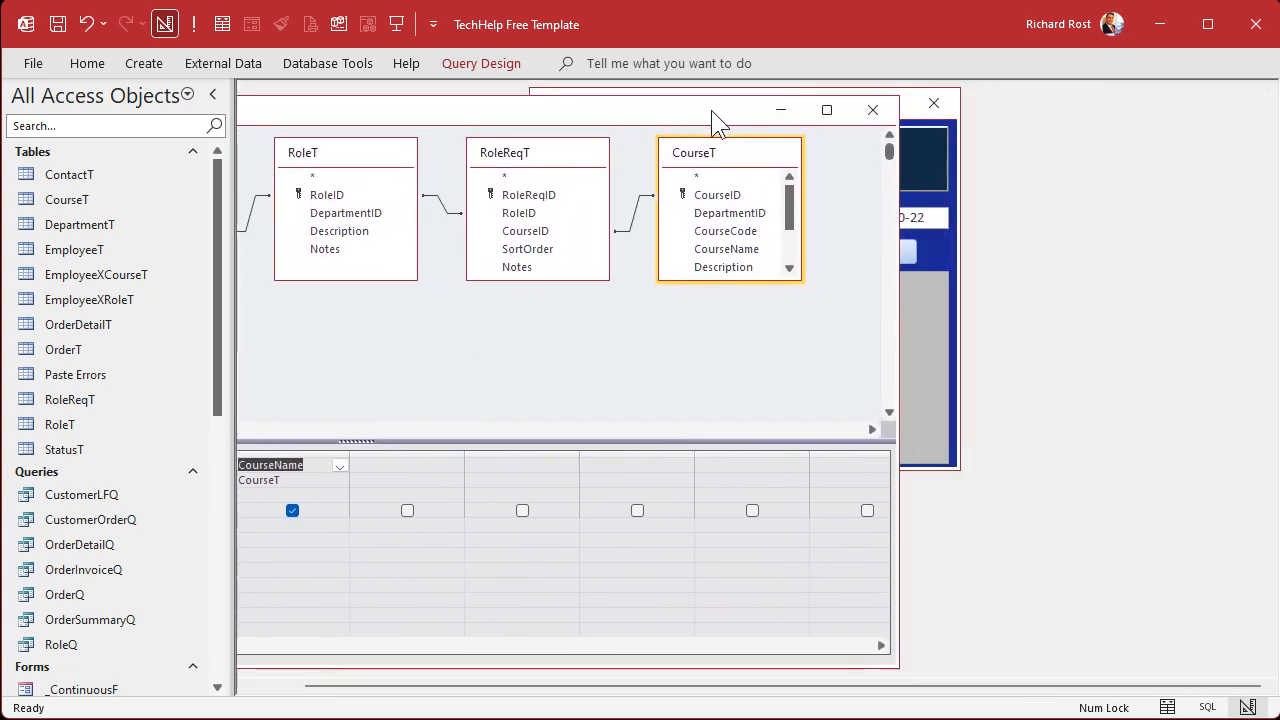
double_click(727, 233)
click(196, 26)
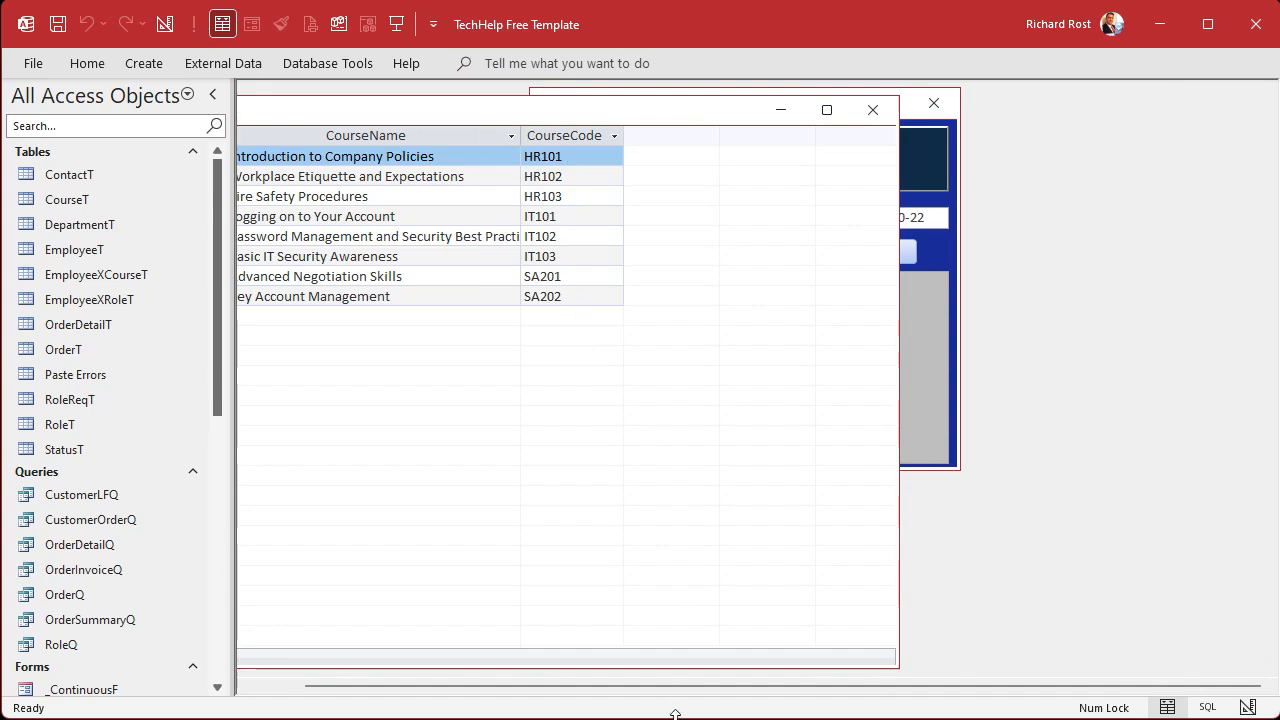
drag(677, 690, 387, 690)
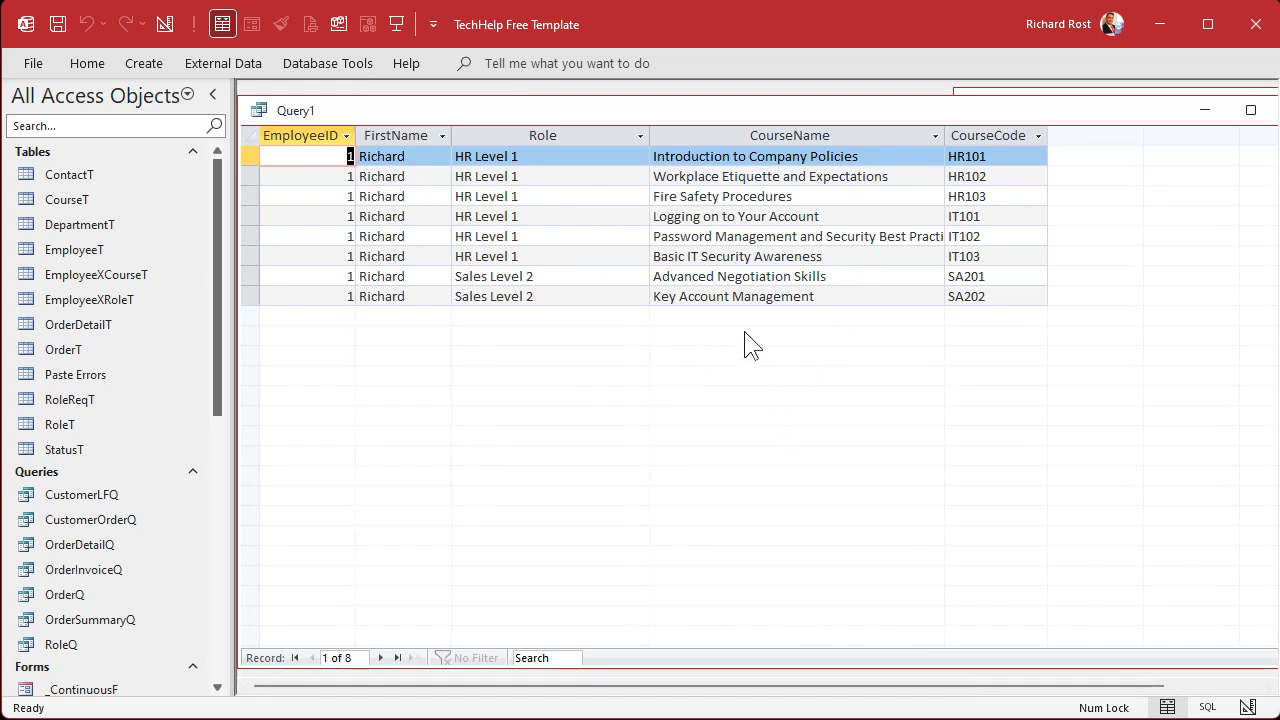
click(163, 28)
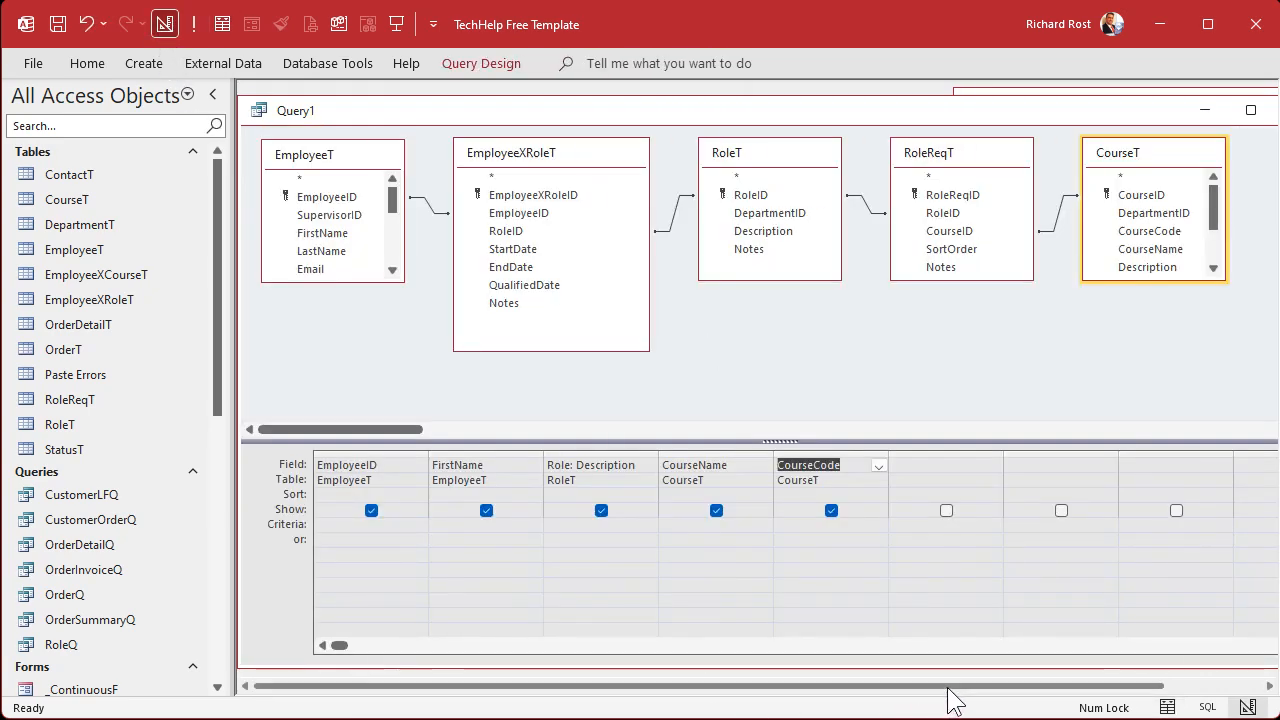
- Add the EmployeeXCourseT table to the query and place it below and beside CourseT so its joins are readable
drag(1116, 115, 680, 118)
drag(890, 240, 1022, 240)
click(487, 65)
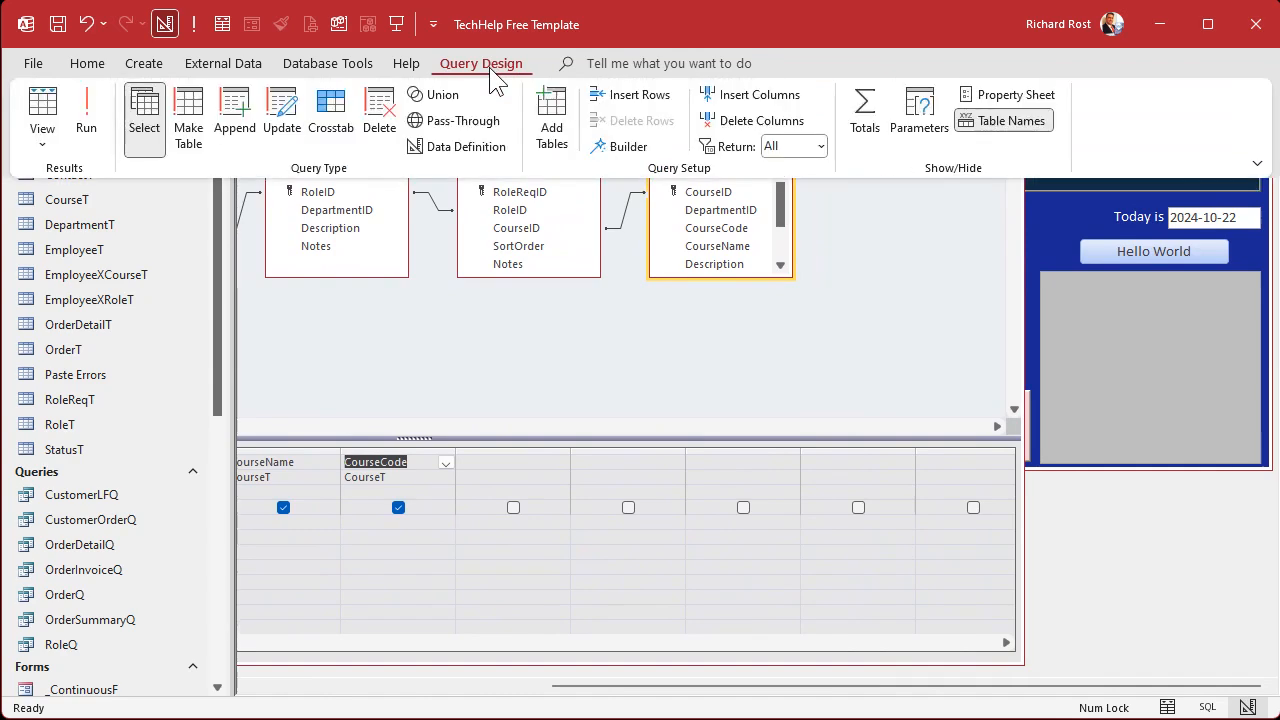
click(563, 118)
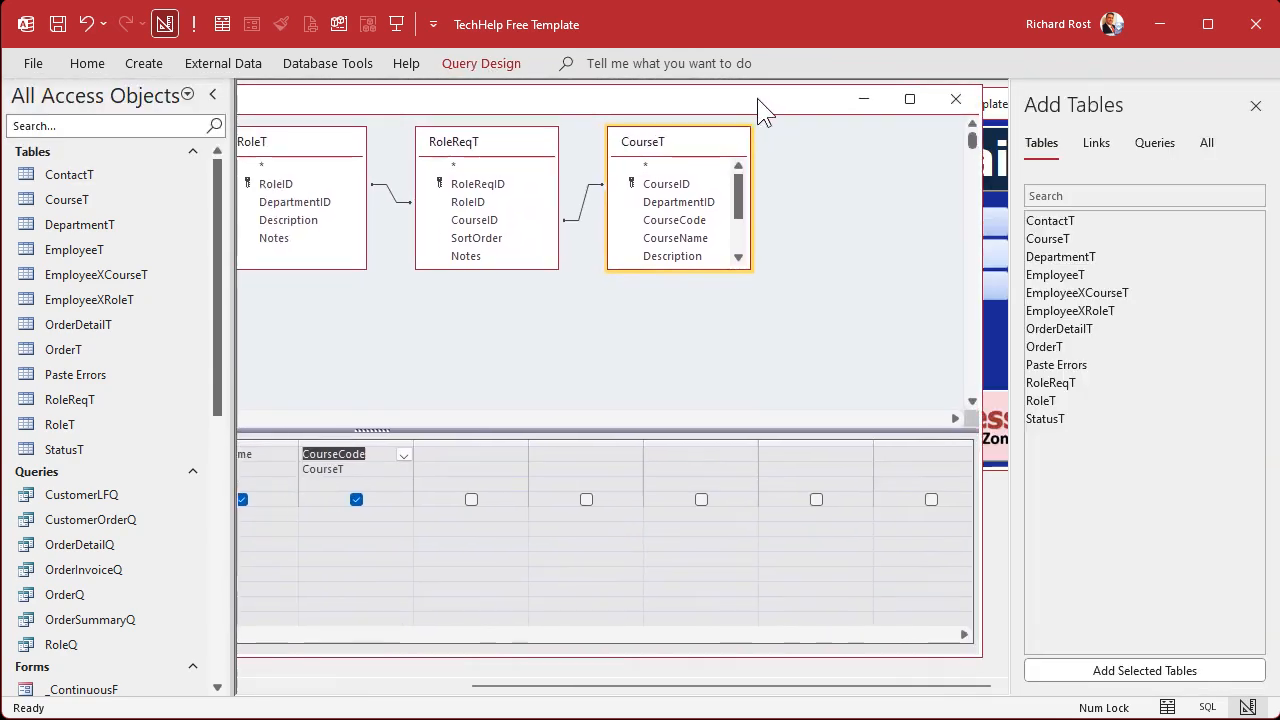
drag(778, 100, 772, 103)
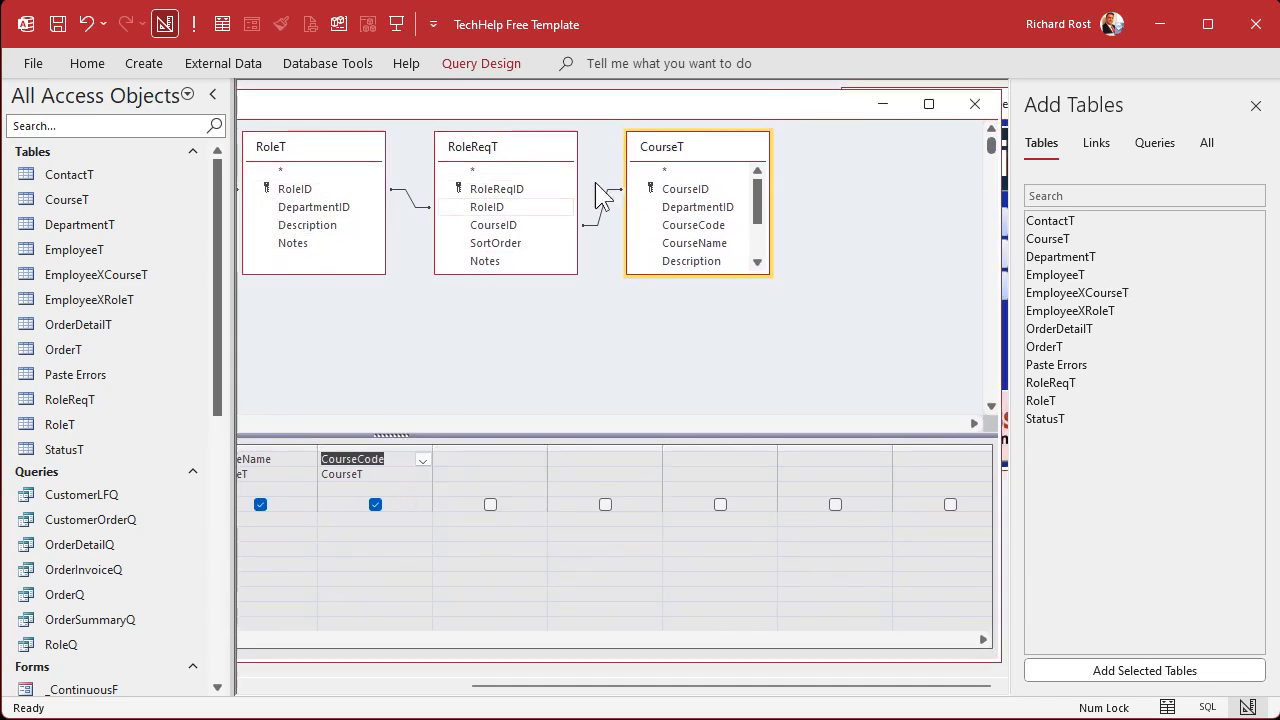
click(672, 210)
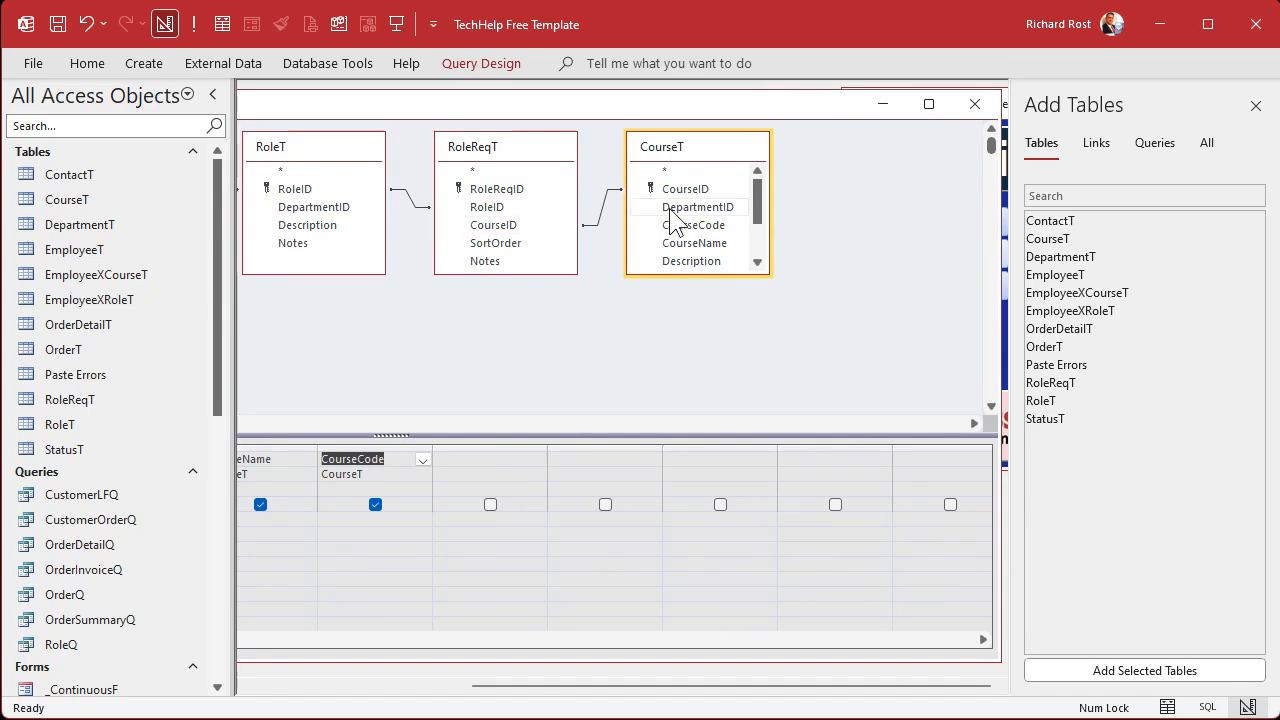
drag(517, 686, 286, 687)
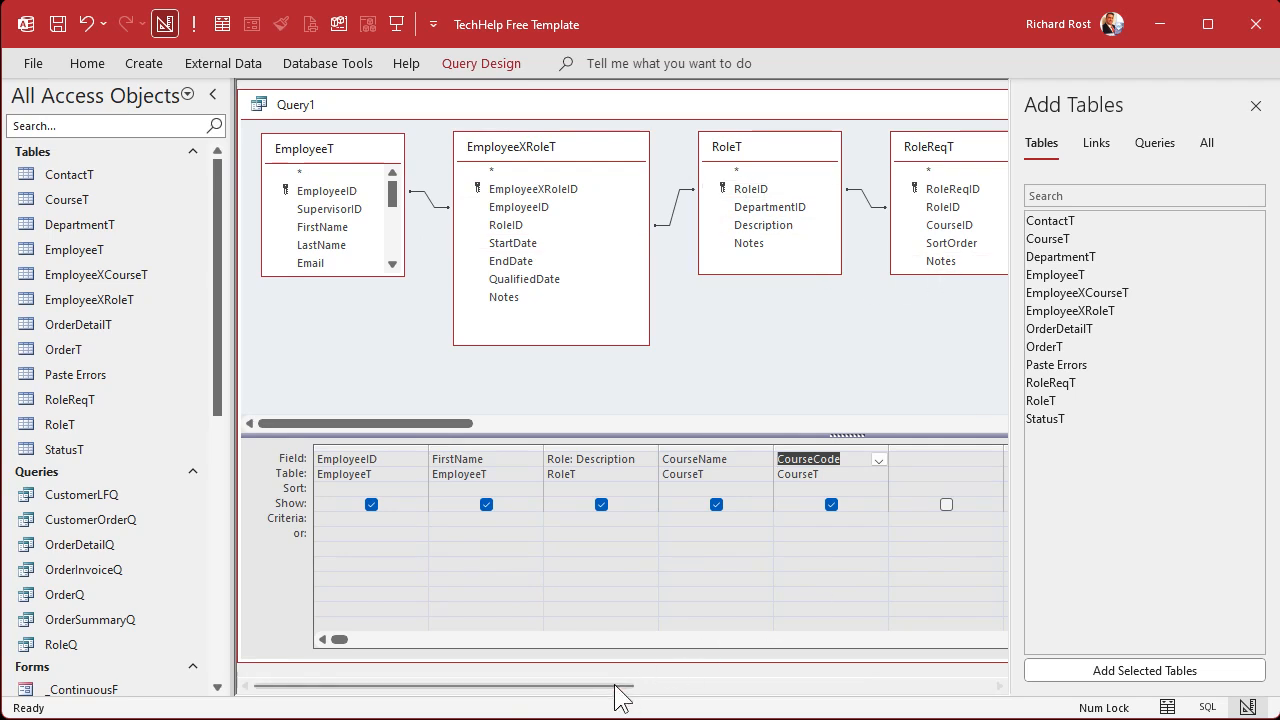
drag(622, 686, 857, 686)
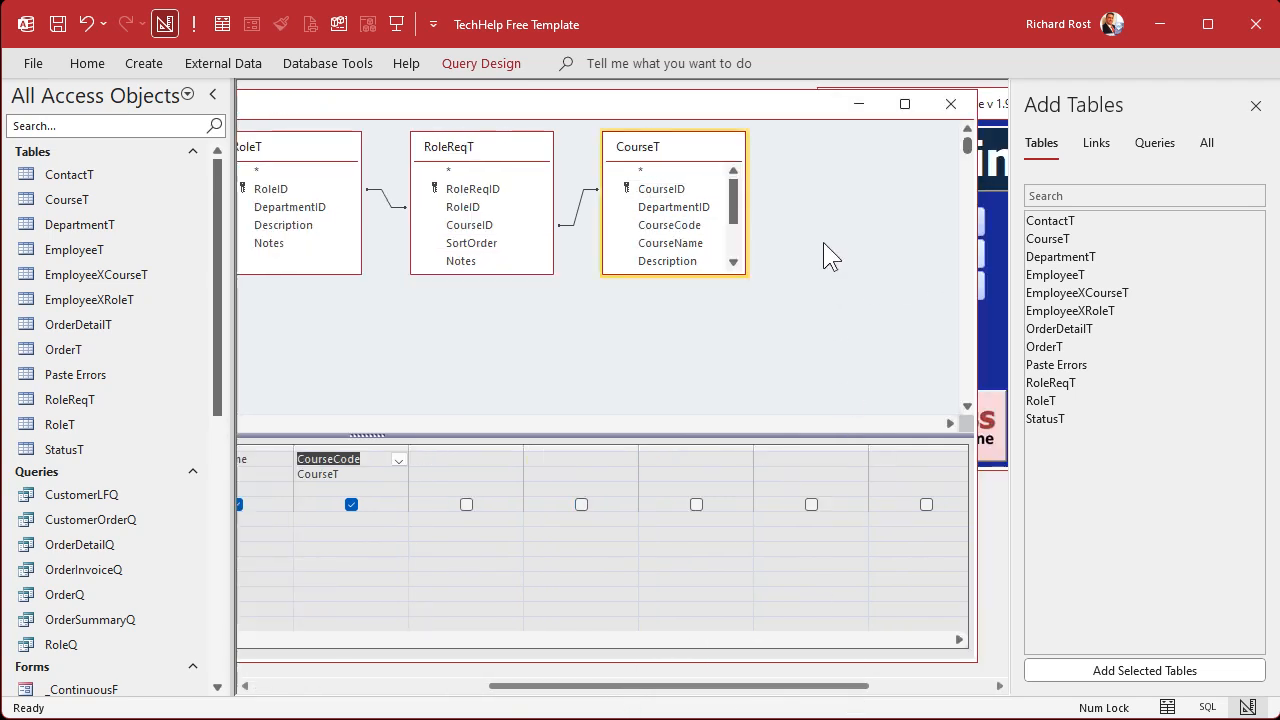
click(681, 149)
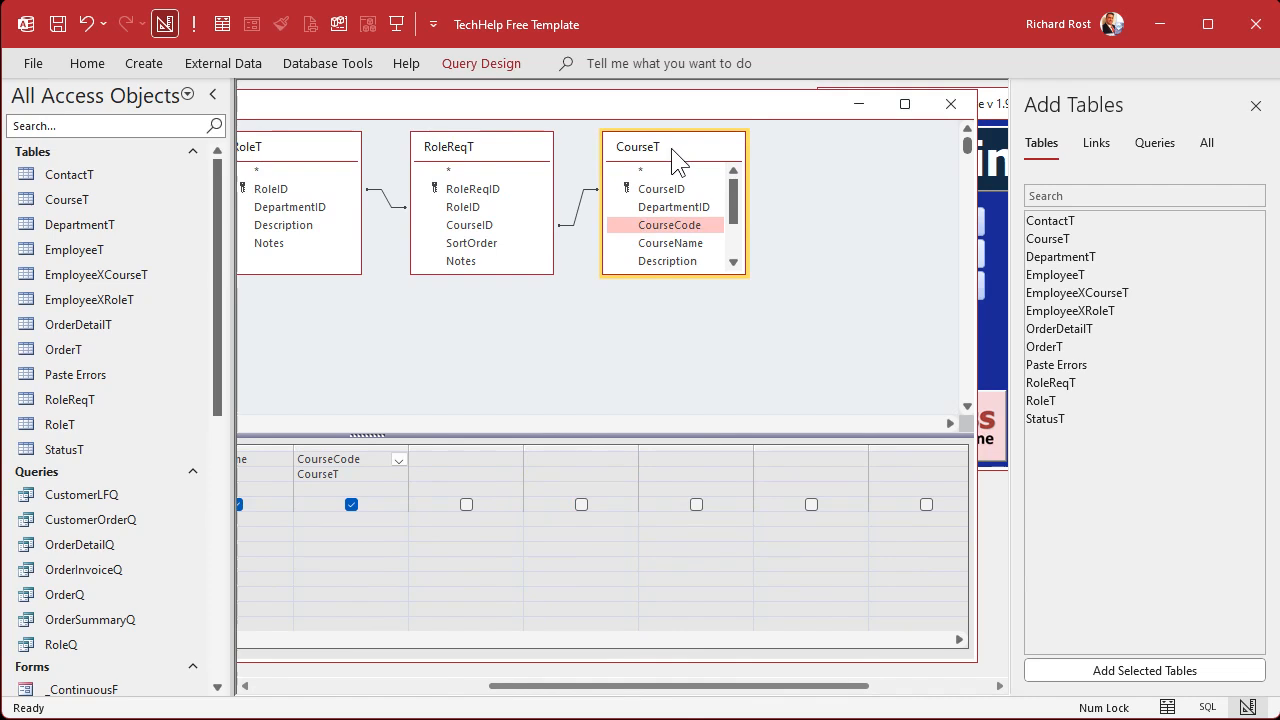
click(1134, 292)
double_click(1134, 292)
drag(890, 165, 883, 255)
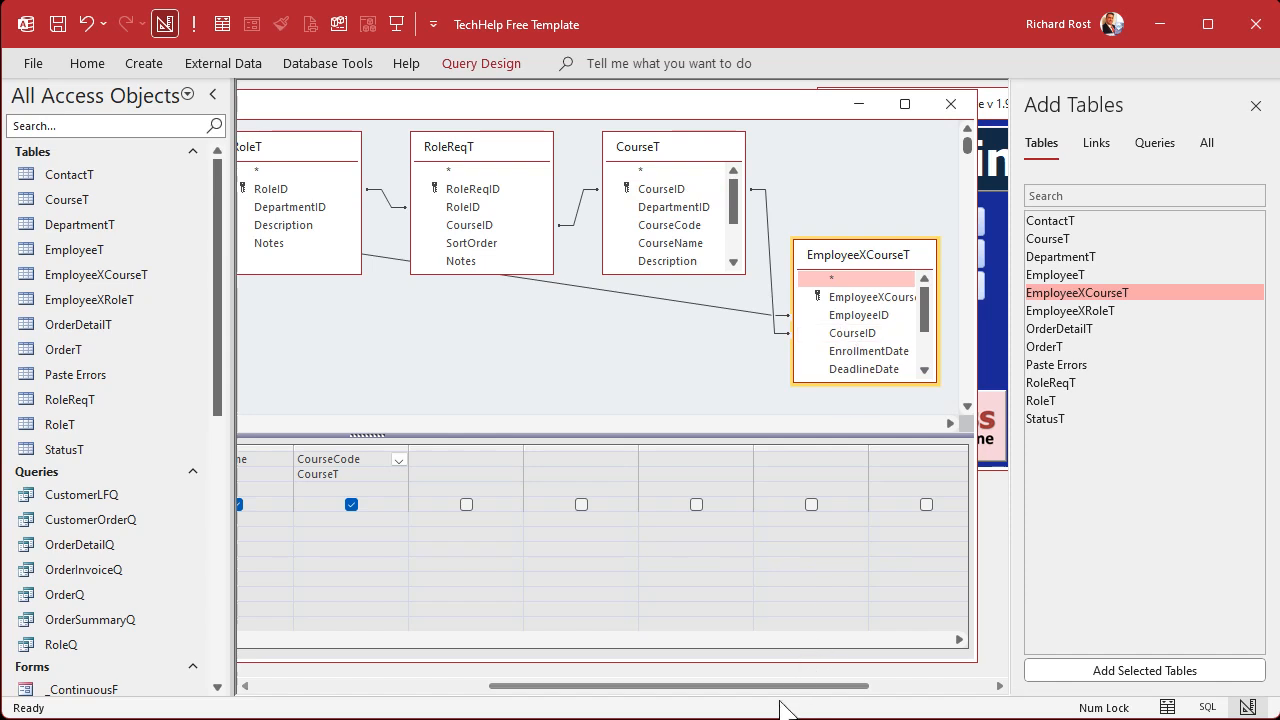
- Run the query with EmployeeXCourseT joined to review which required courses it returns, and return to its design
mouse_move(777, 686)
mouse_down()
mouse_move(437, 690)
mouse_move(771, 690)
mouse_up()
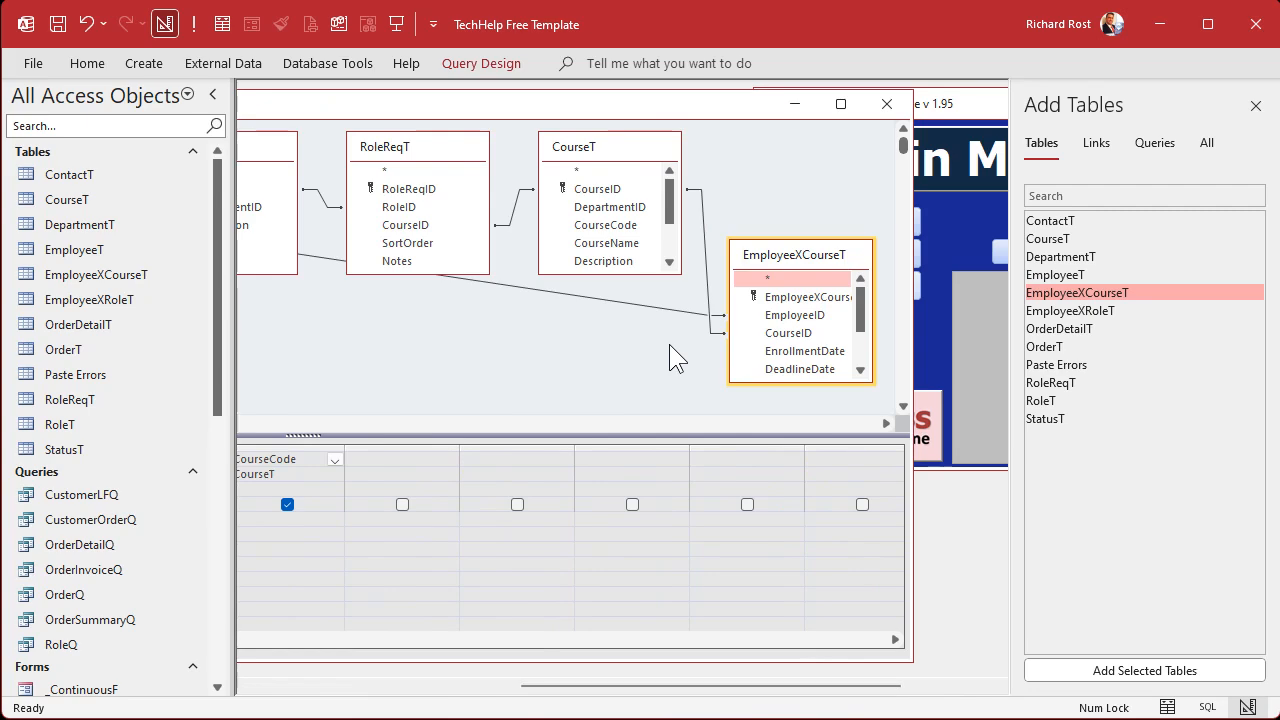
click(193, 24)
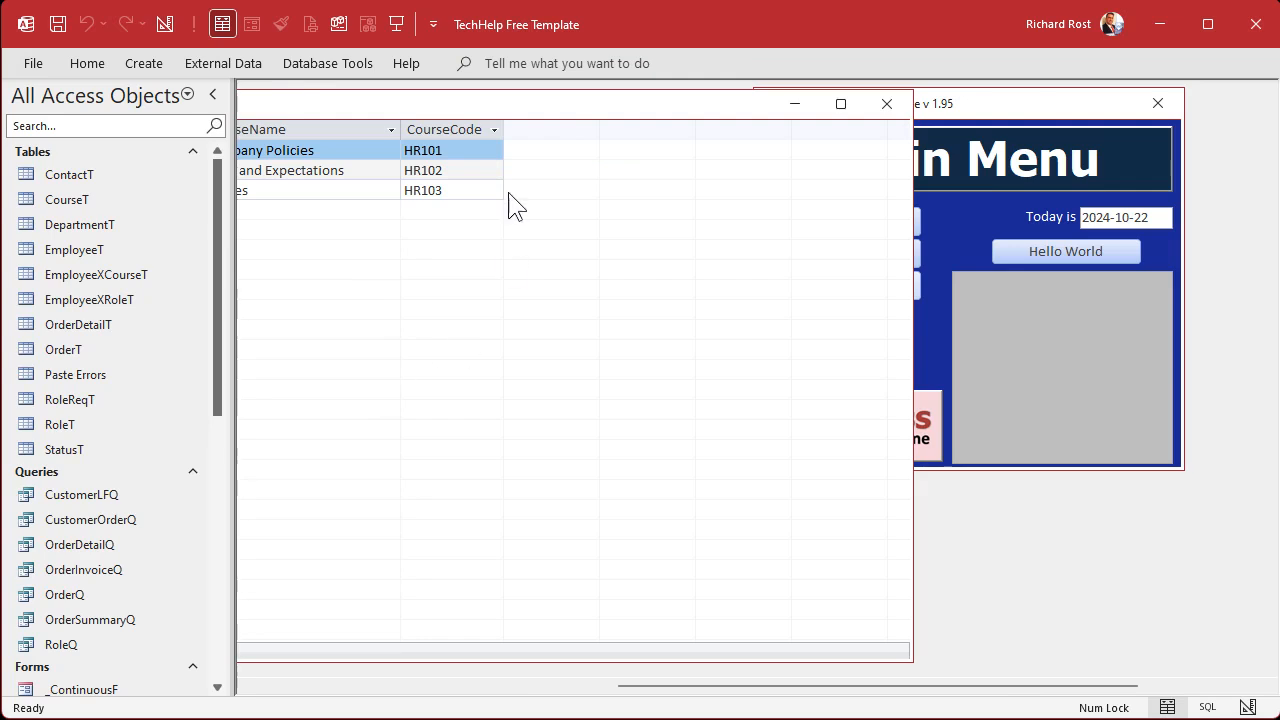
drag(623, 688, 255, 688)
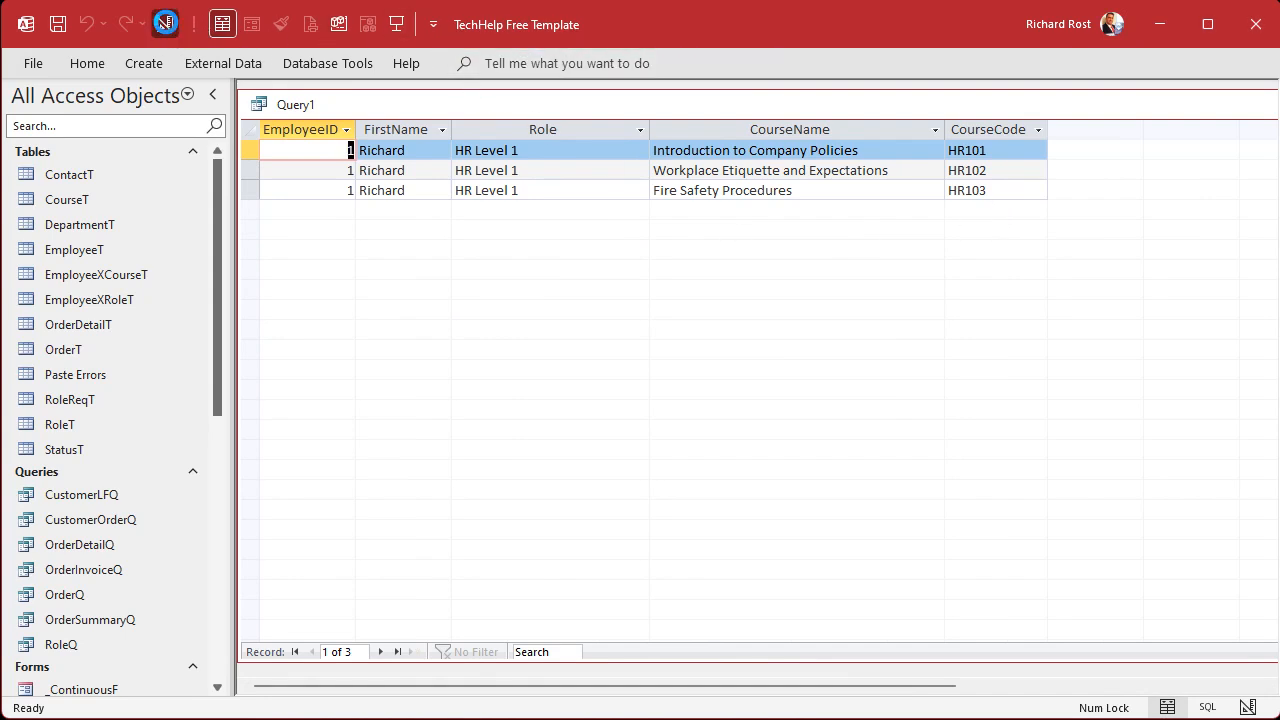
click(165, 24)
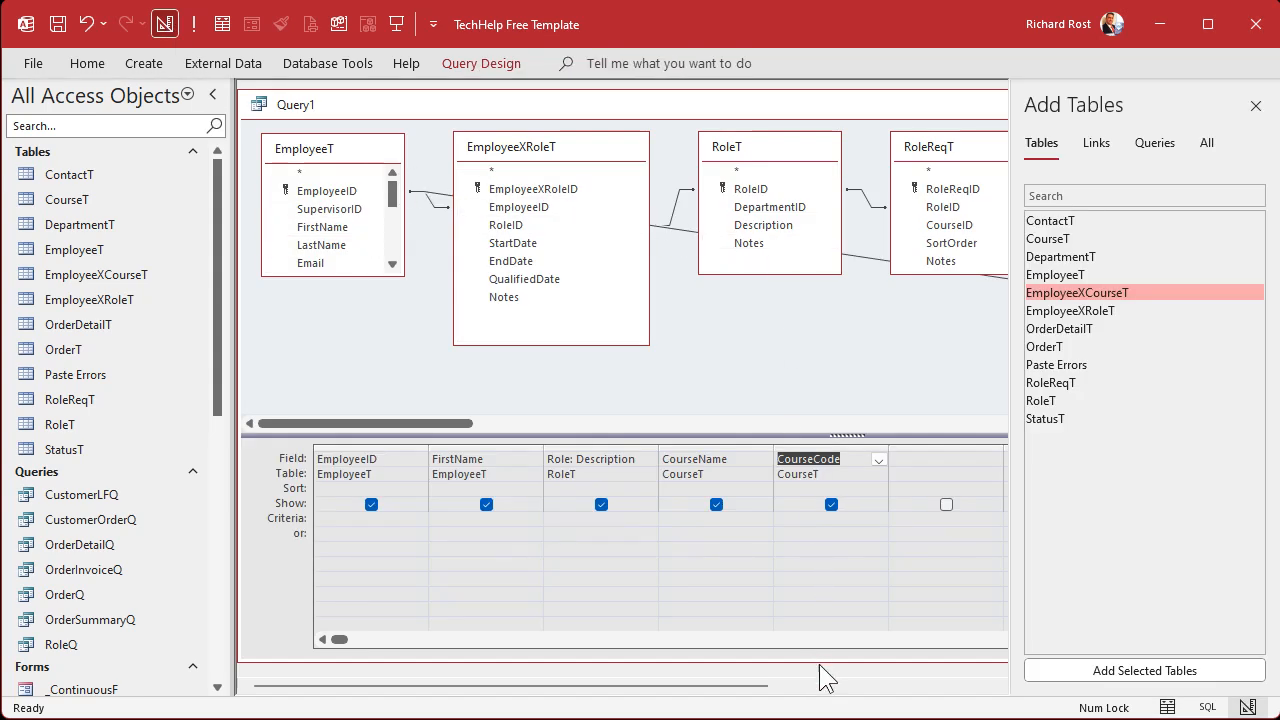
- Try running the query with the EmployeeT–EmployeeXCourseT join set to include all EmployeeXCourseT records and only matching EmployeeT records
click(1256, 106)
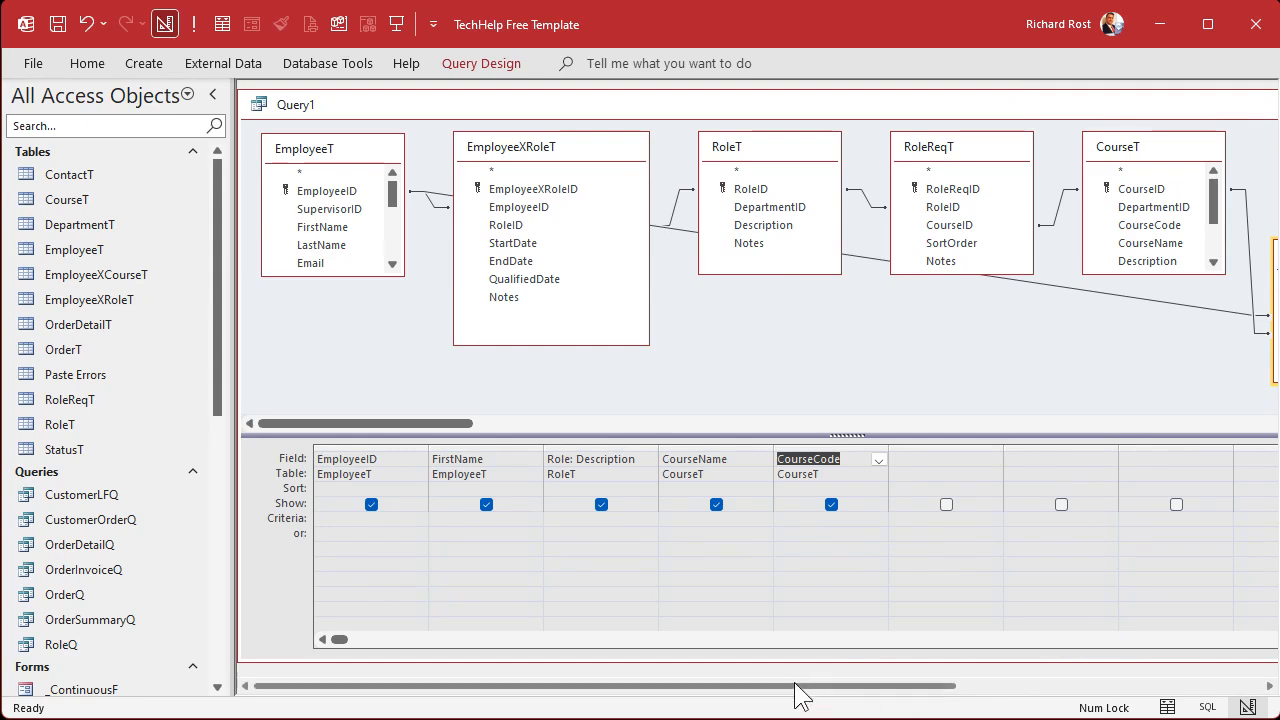
click(972, 686)
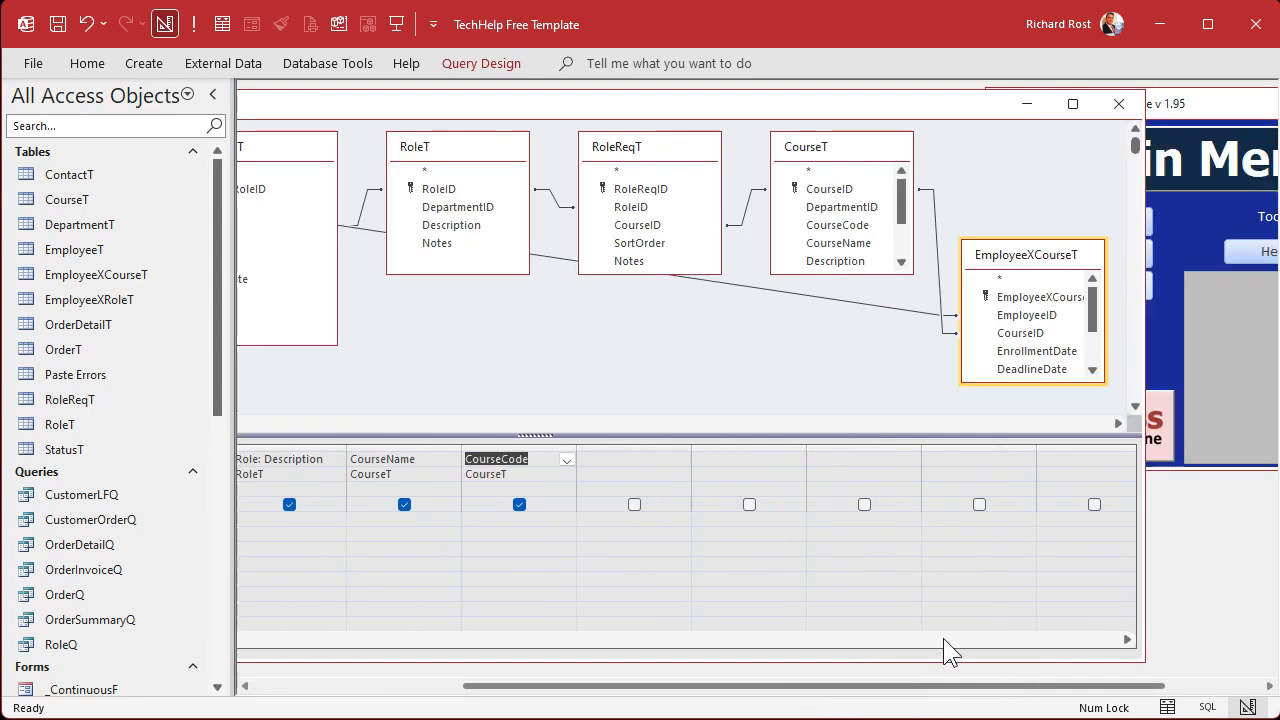
double_click(831, 297)
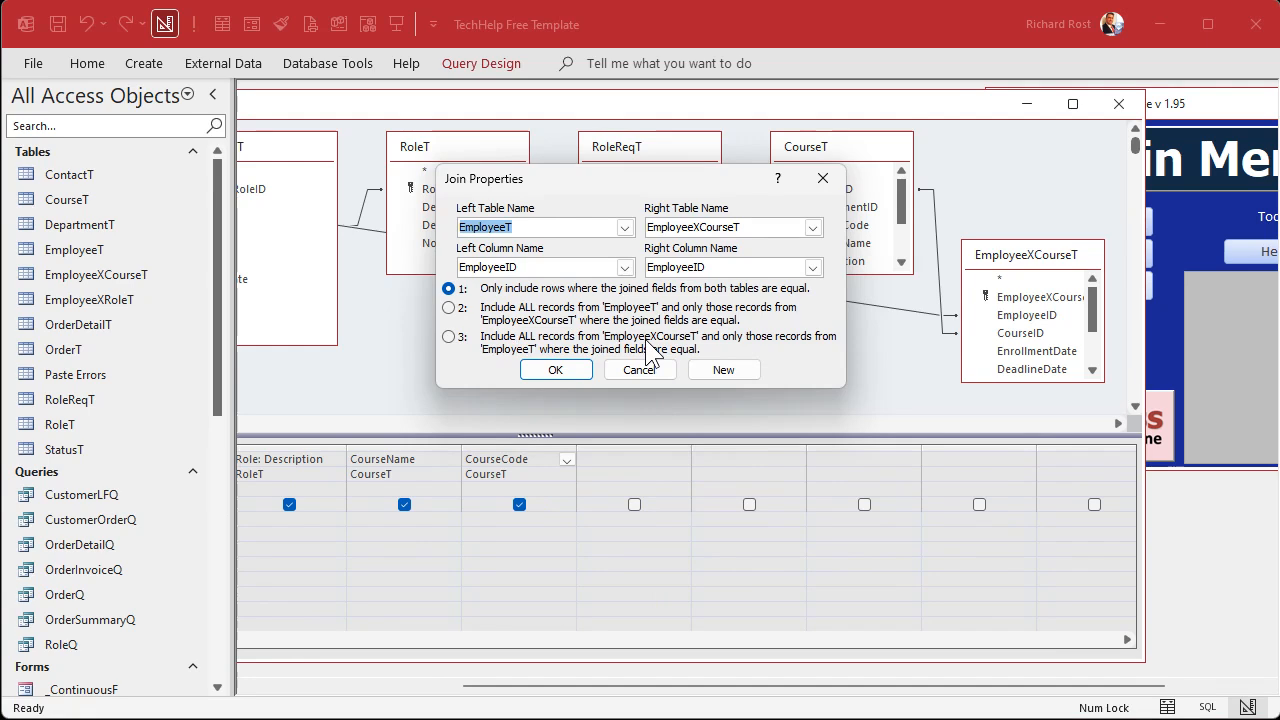
click(449, 337)
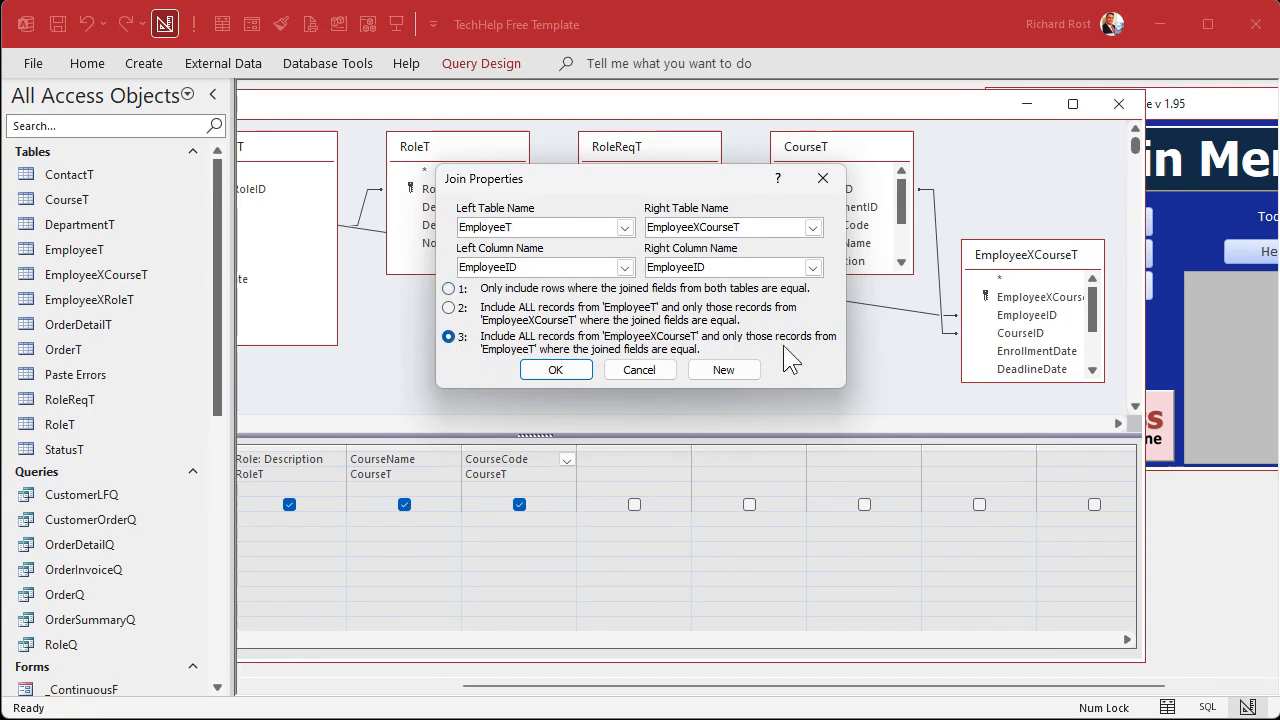
click(556, 370)
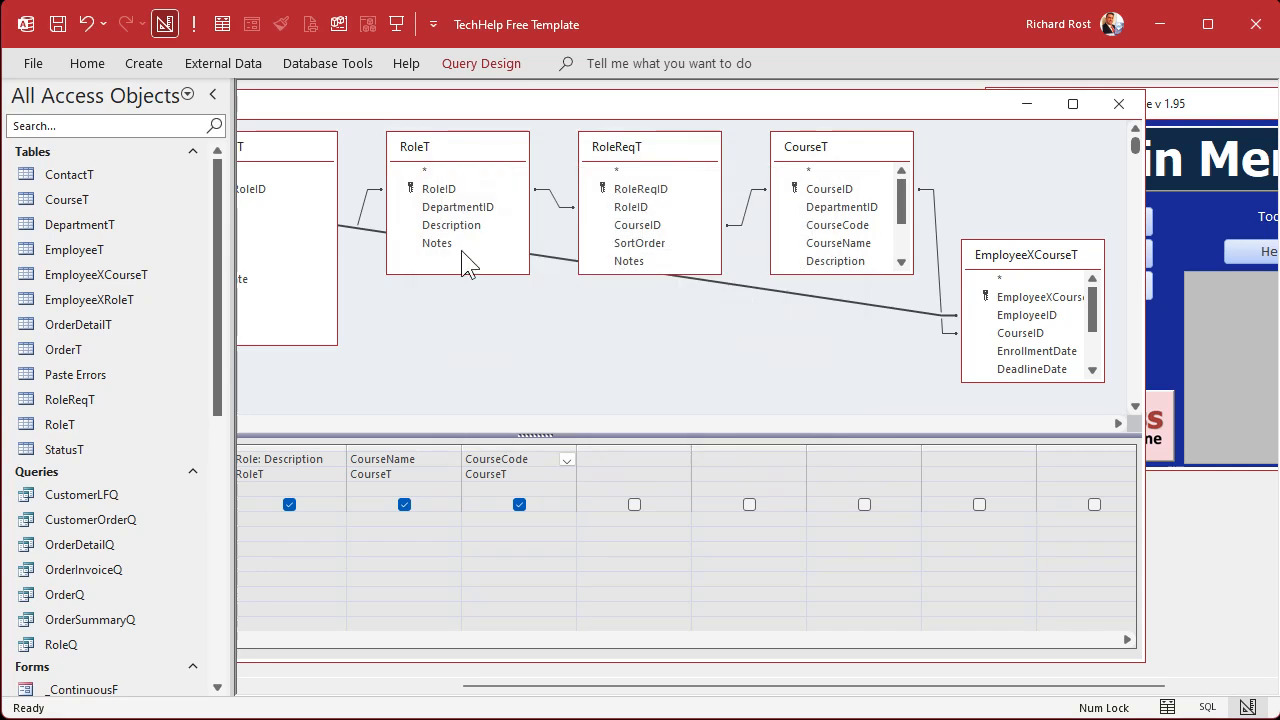
click(194, 26)
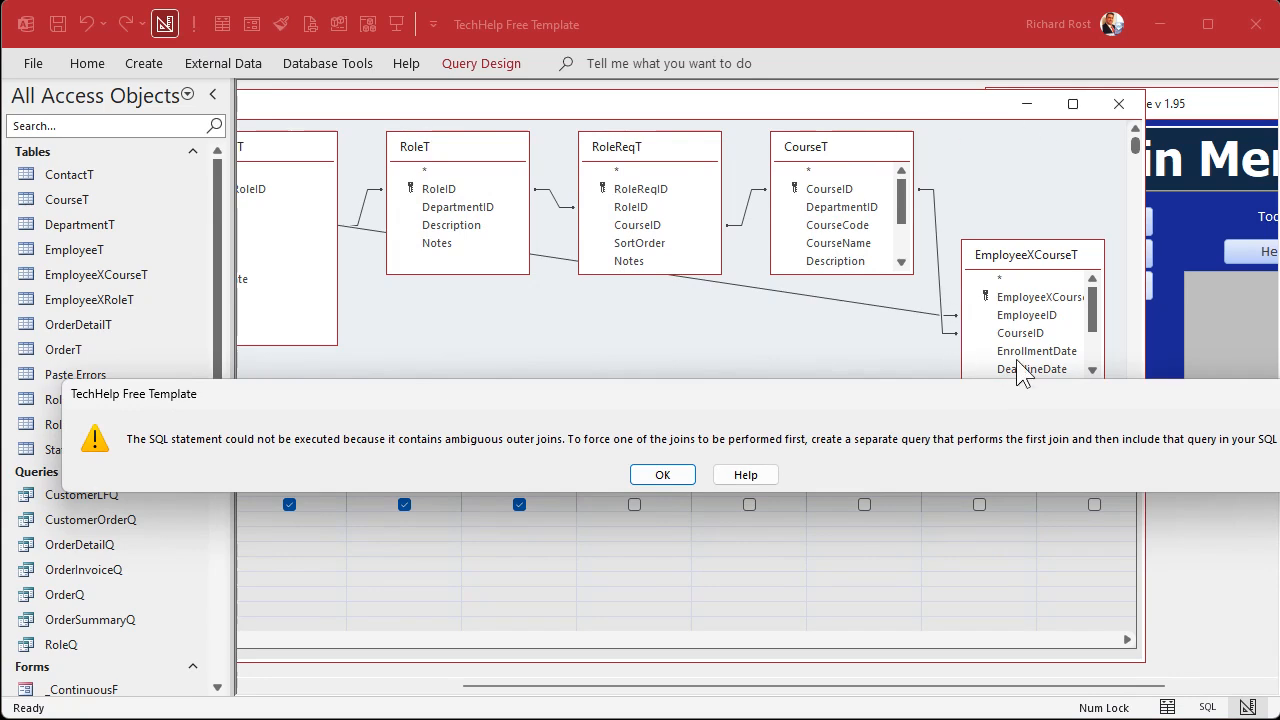
click(676, 476)
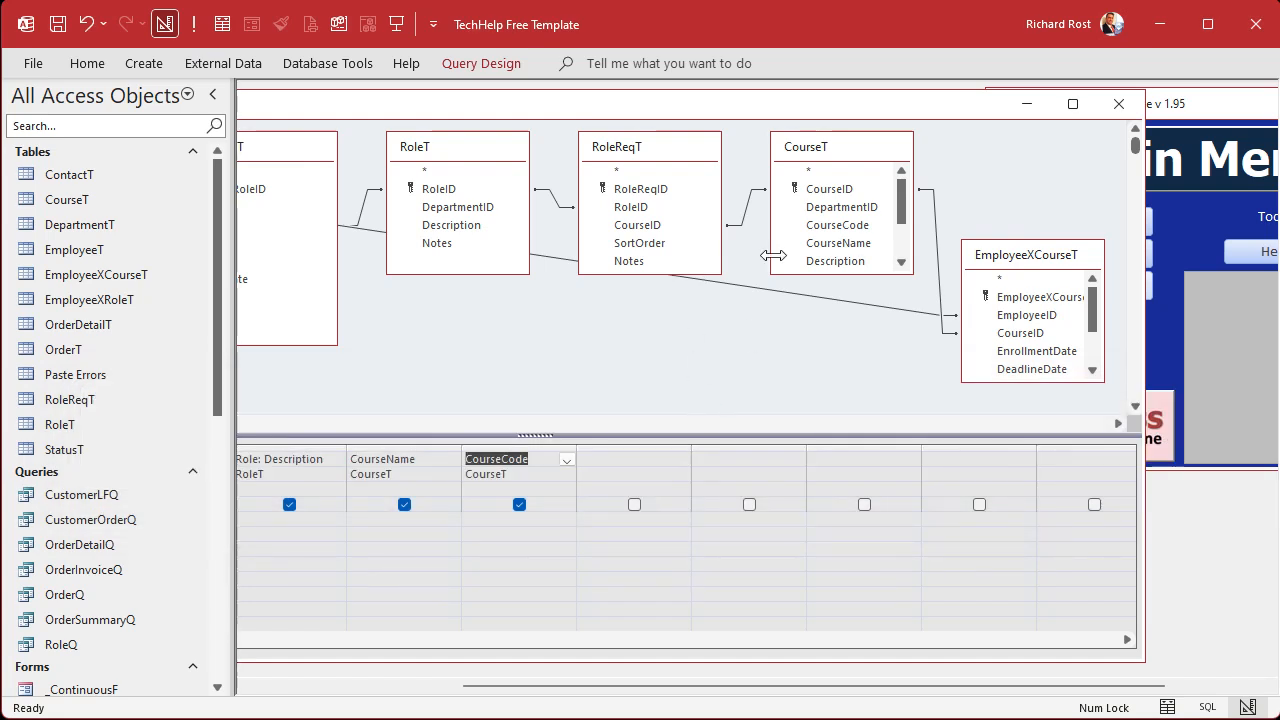
- Remove the EmployeeXCourseT table from the query and run it to list all courses required by the employee's roles
click(1028, 254)
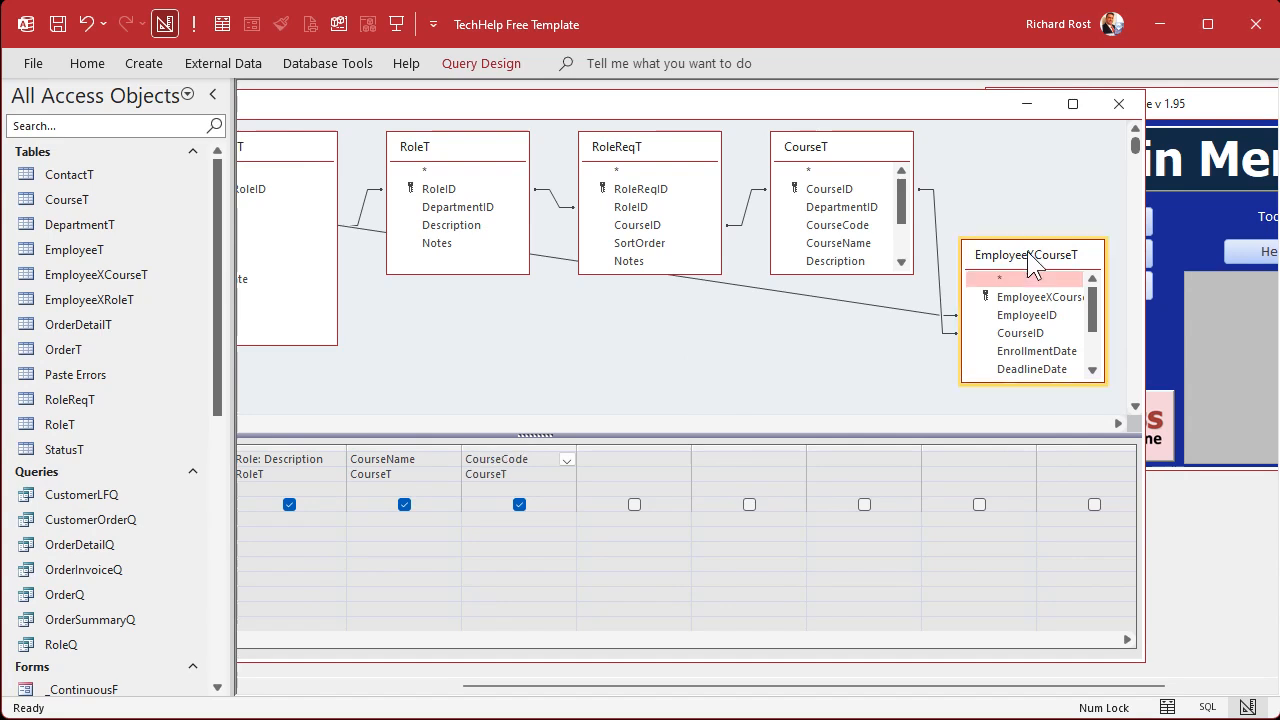
key(Delete)
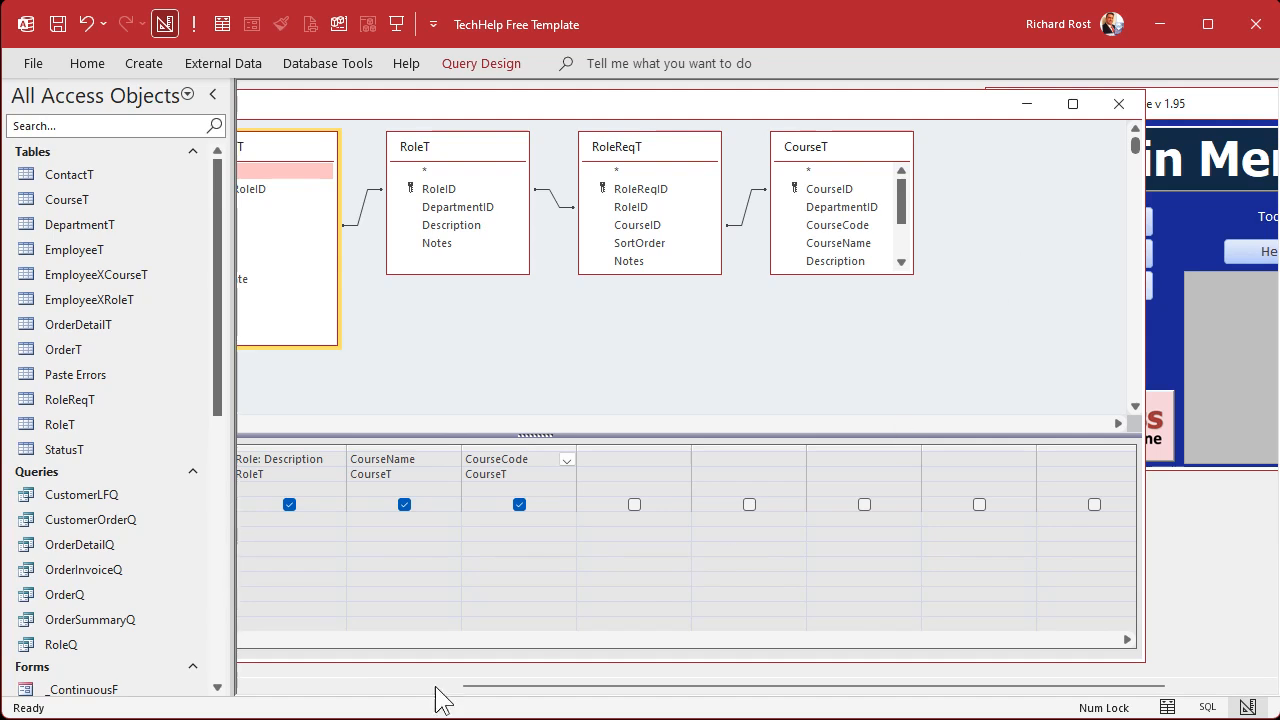
click(362, 686)
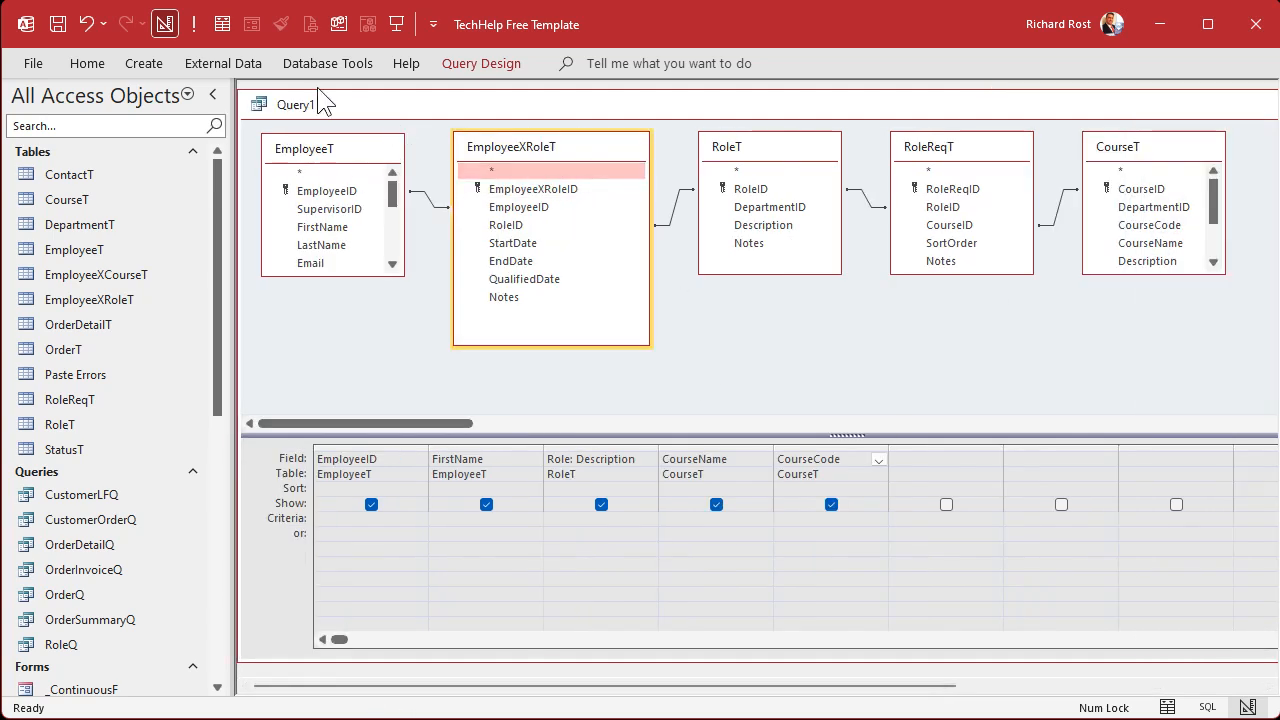
click(193, 24)
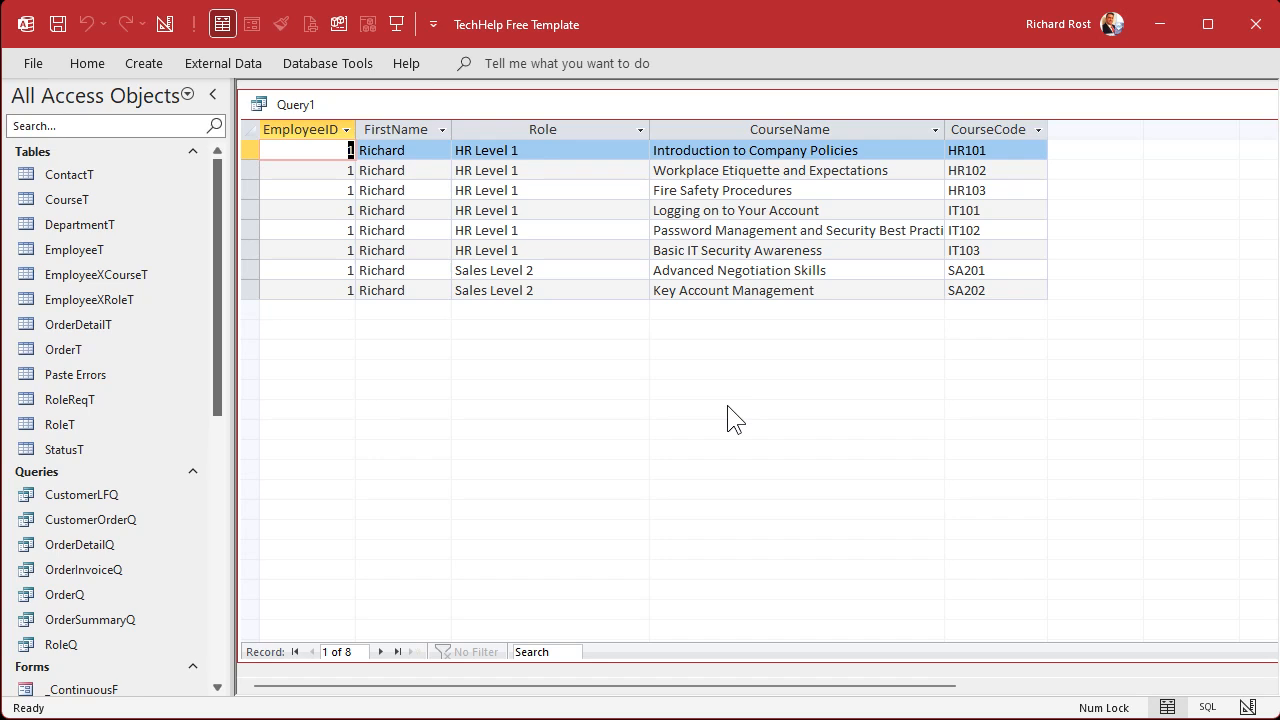
- Save the query as EmployeeCourseRequirementQ and close it
key(ctrl+s)
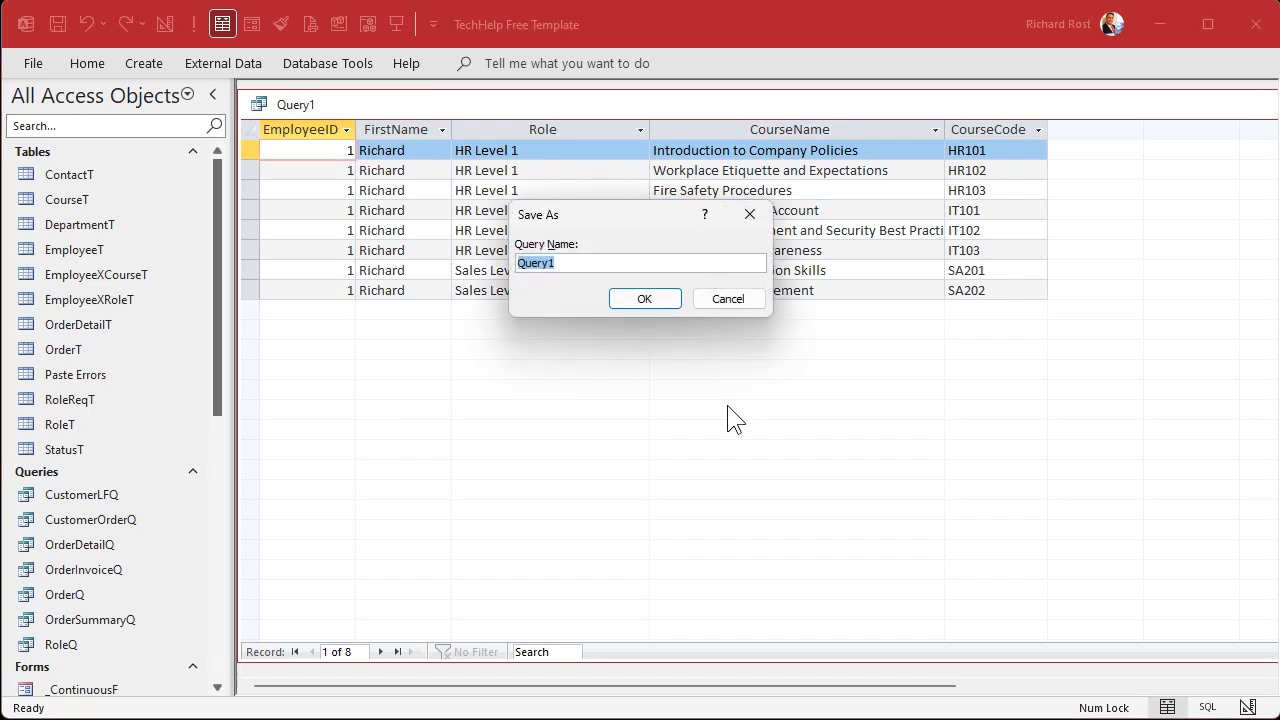
text(EmployeeCourseRequirementQ)
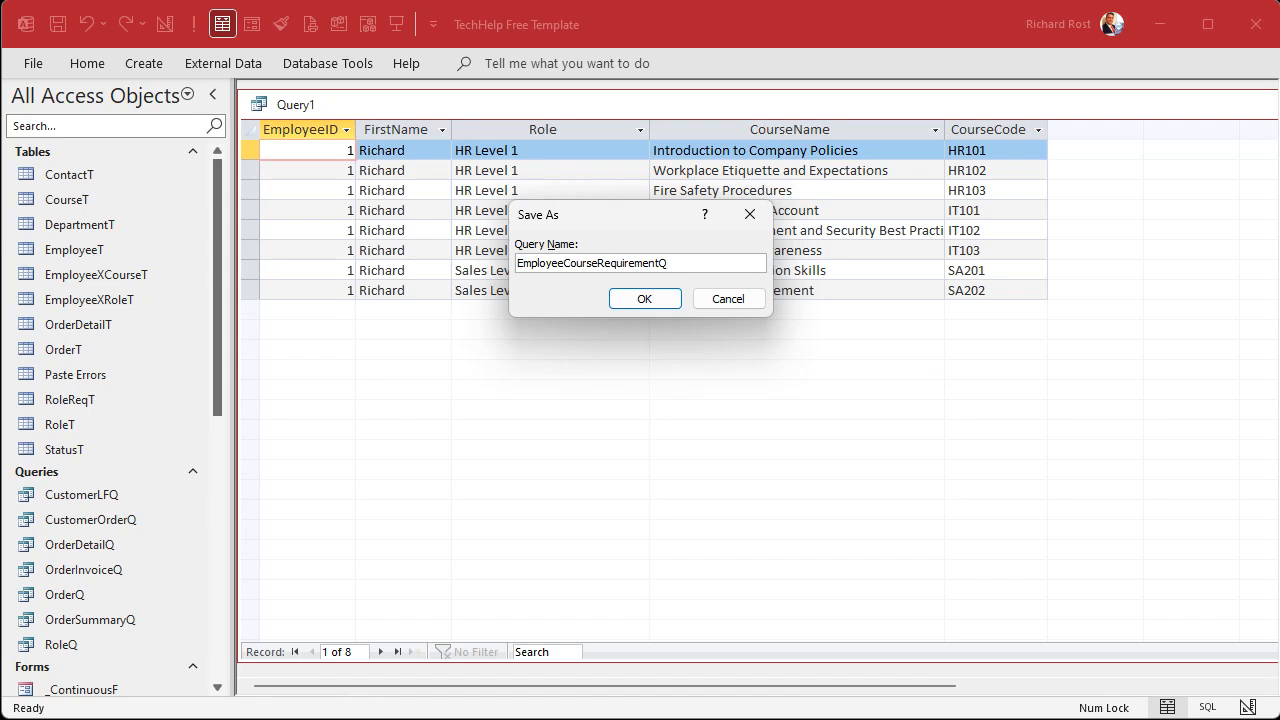
key(Return)
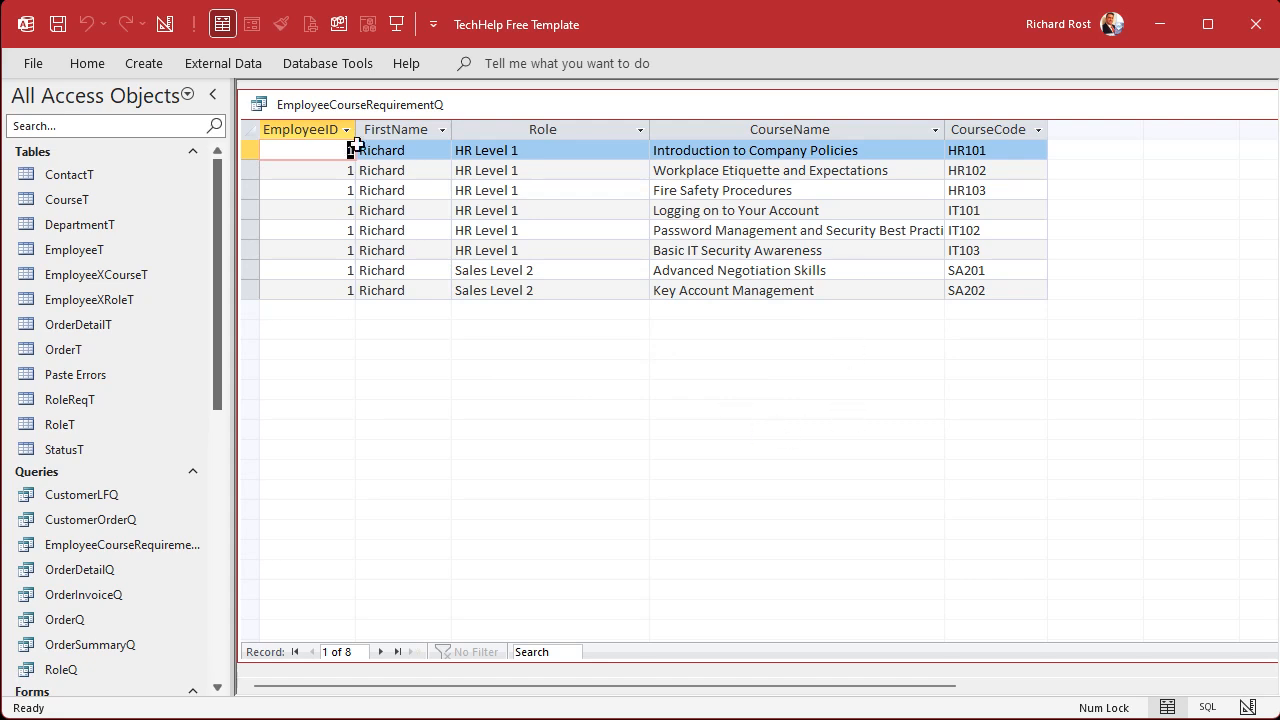
double_click(258, 104)
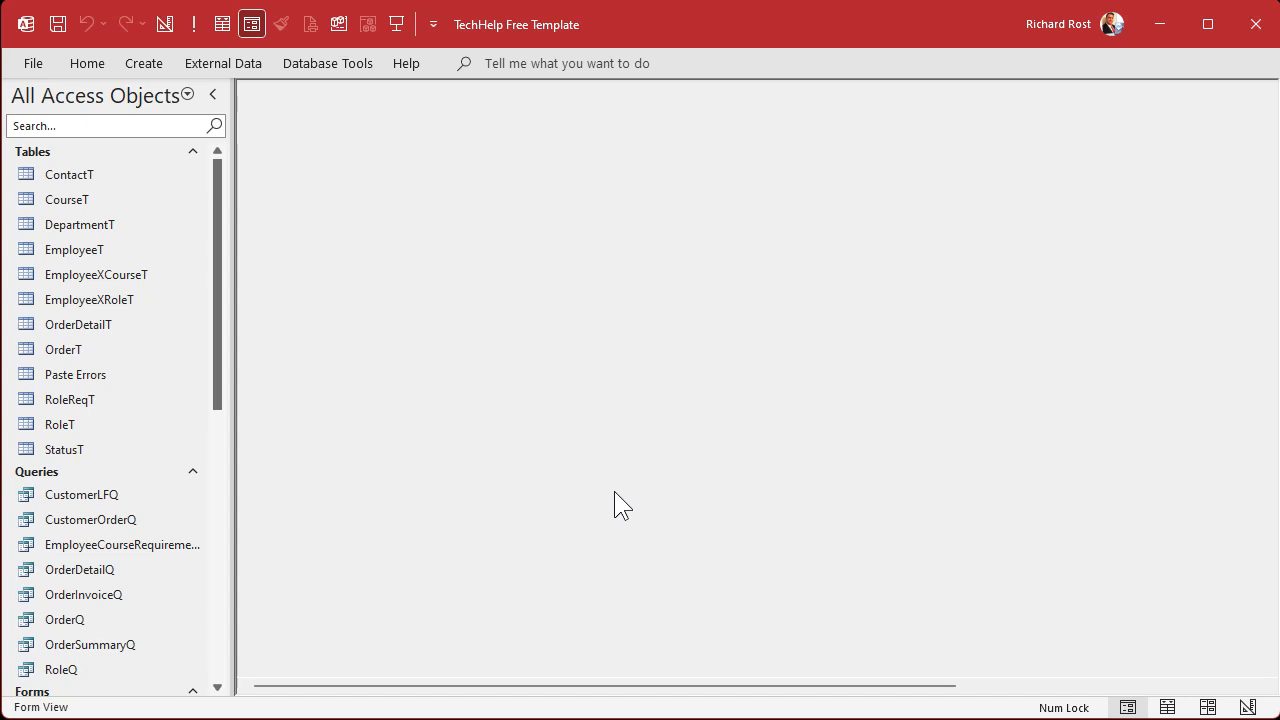
- Create a new query in design view and add the EmployeeCourseRequirementQ query and the EmployeeXCourseT table
click(140, 64)
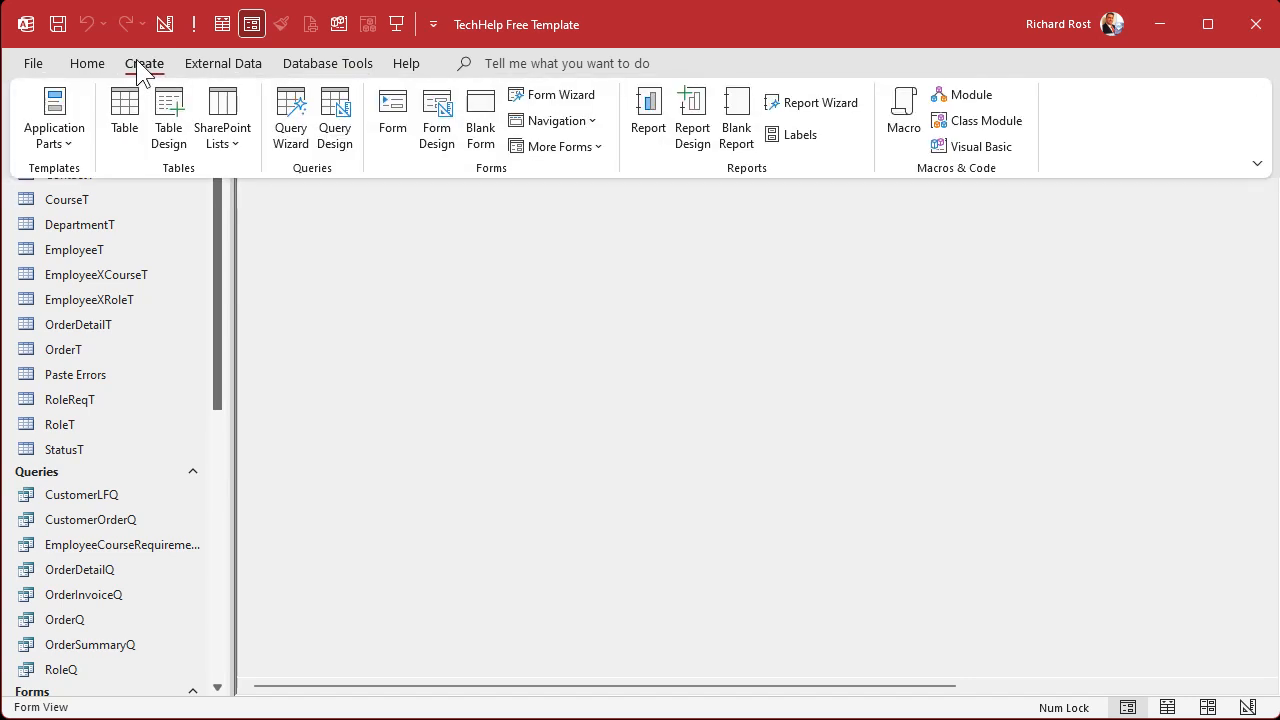
click(333, 130)
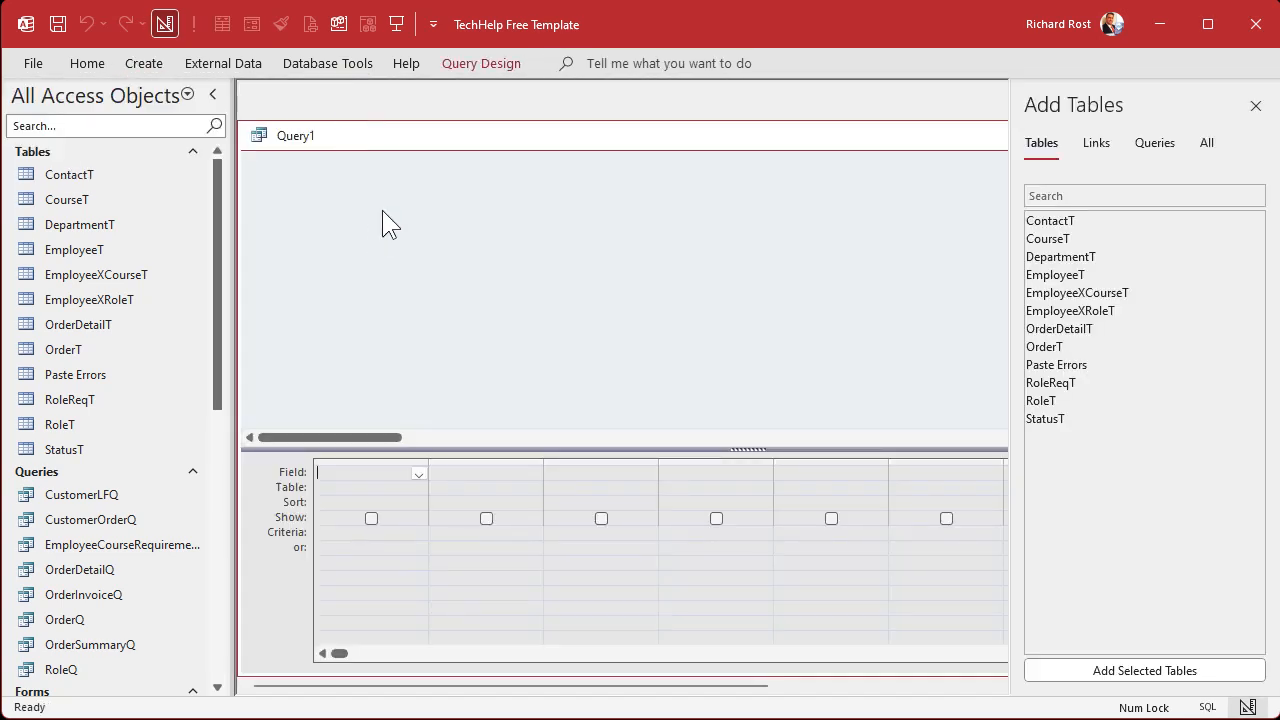
click(1099, 143)
click(1152, 145)
double_click(1147, 252)
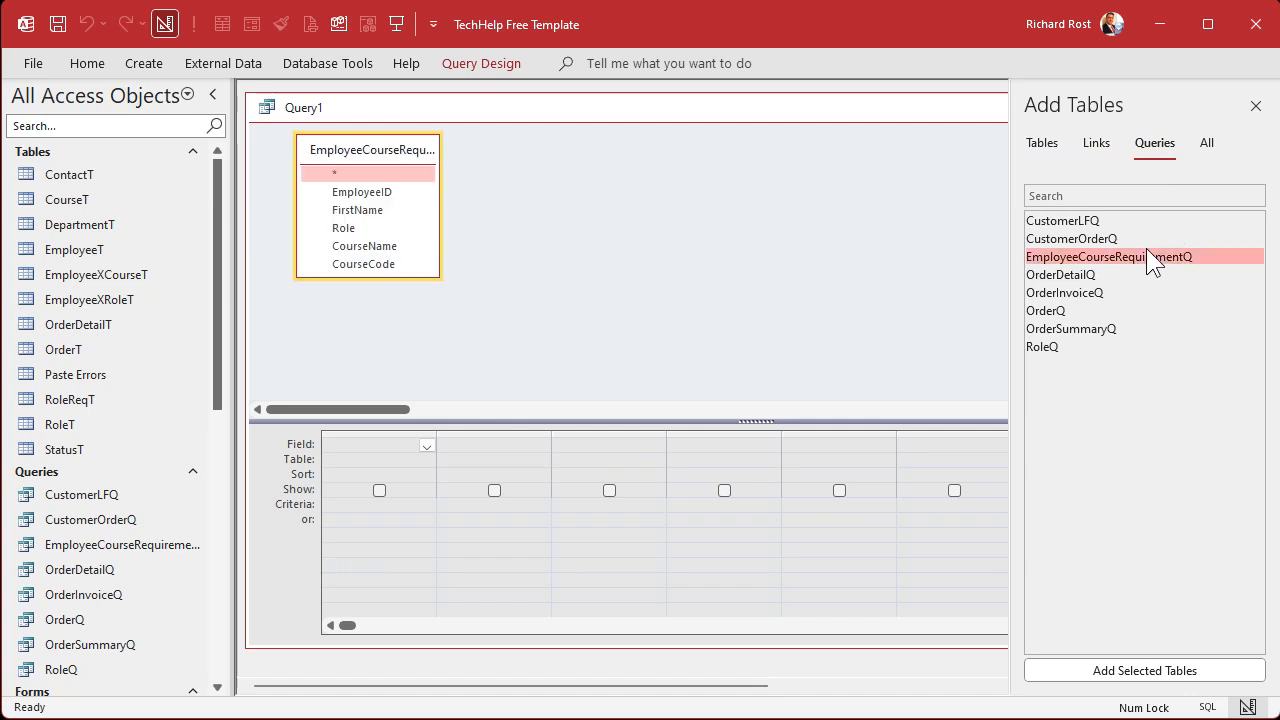
click(1041, 145)
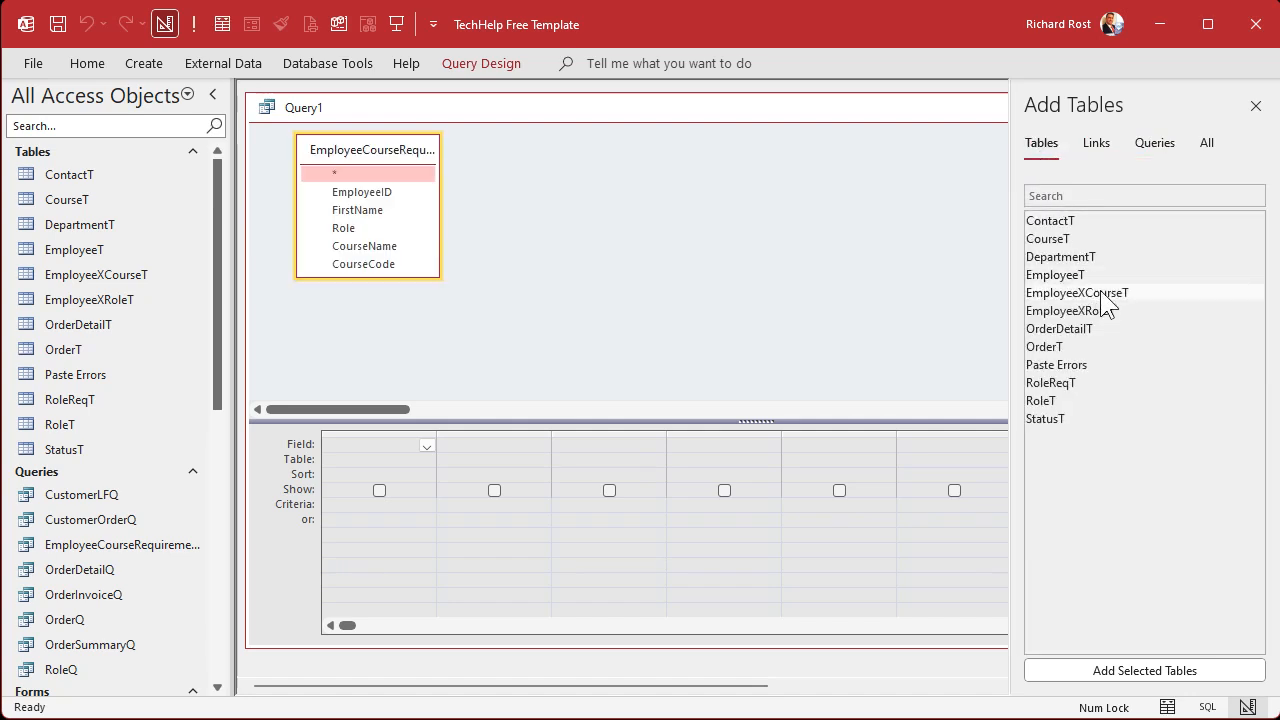
double_click(1107, 296)
- Place EmployeeXCourseT beside EmployeeCourseRequirementQ and enlarge both field lists so their names and all fields are readable
drag(580, 155, 694, 170)
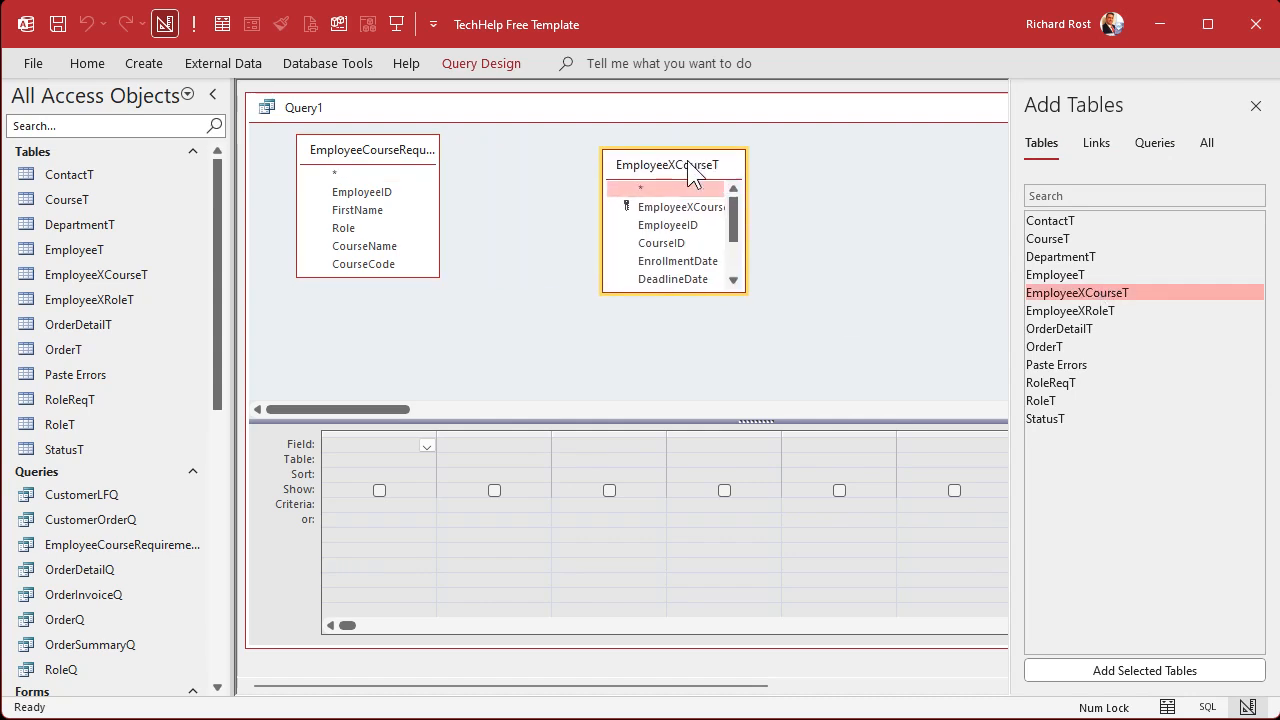
drag(438, 276, 494, 366)
drag(670, 180, 675, 169)
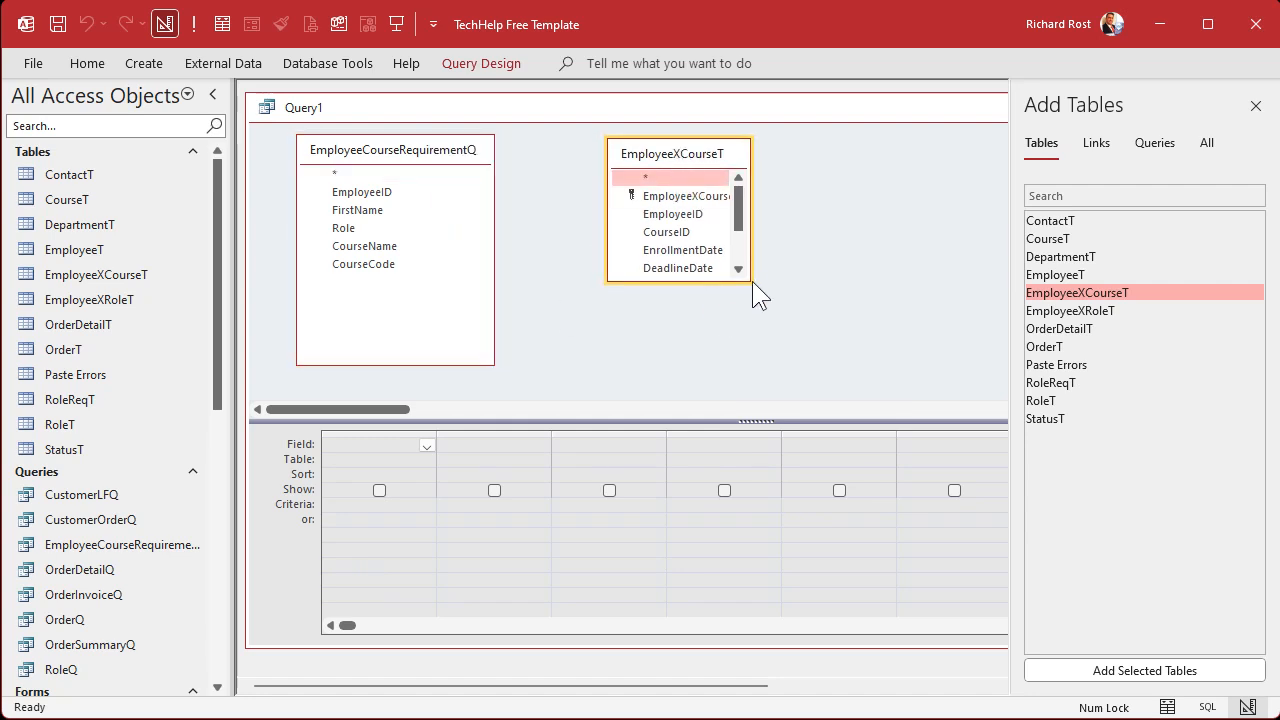
drag(745, 277, 838, 366)
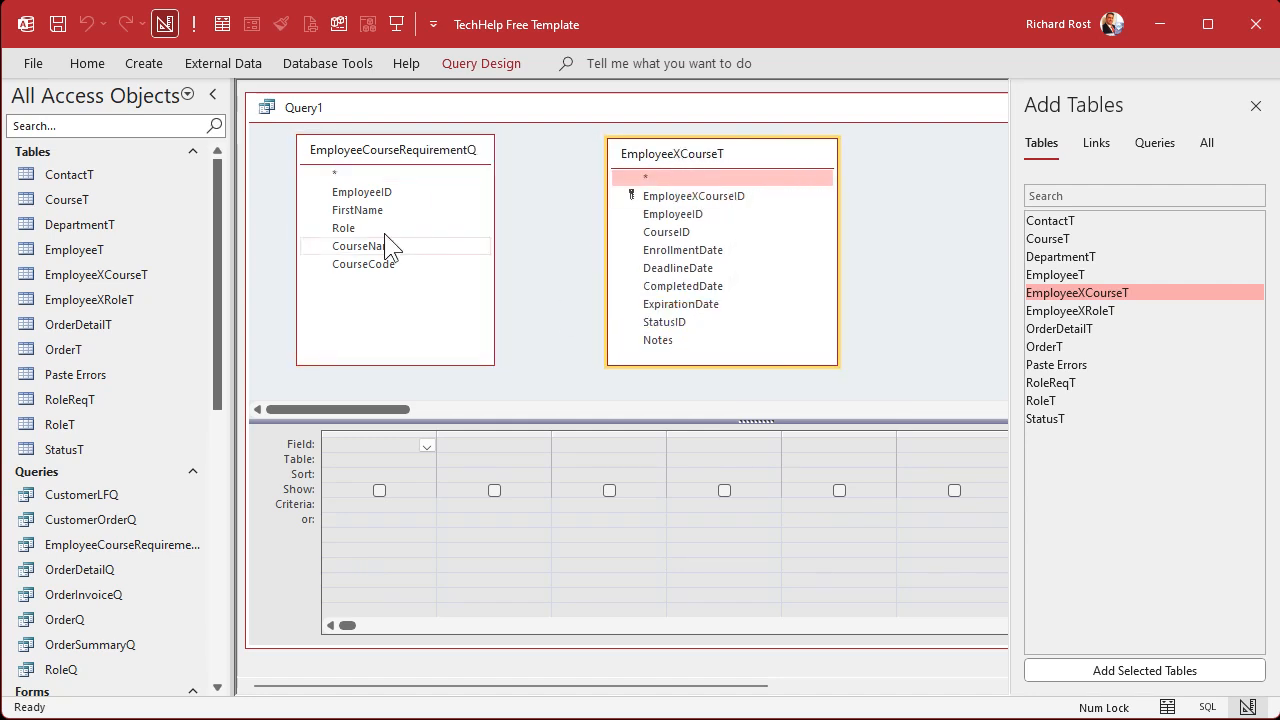
- Add all fields of EmployeeCourseRequirementQ to the new query's output and close the query without saving
double_click(367, 176)
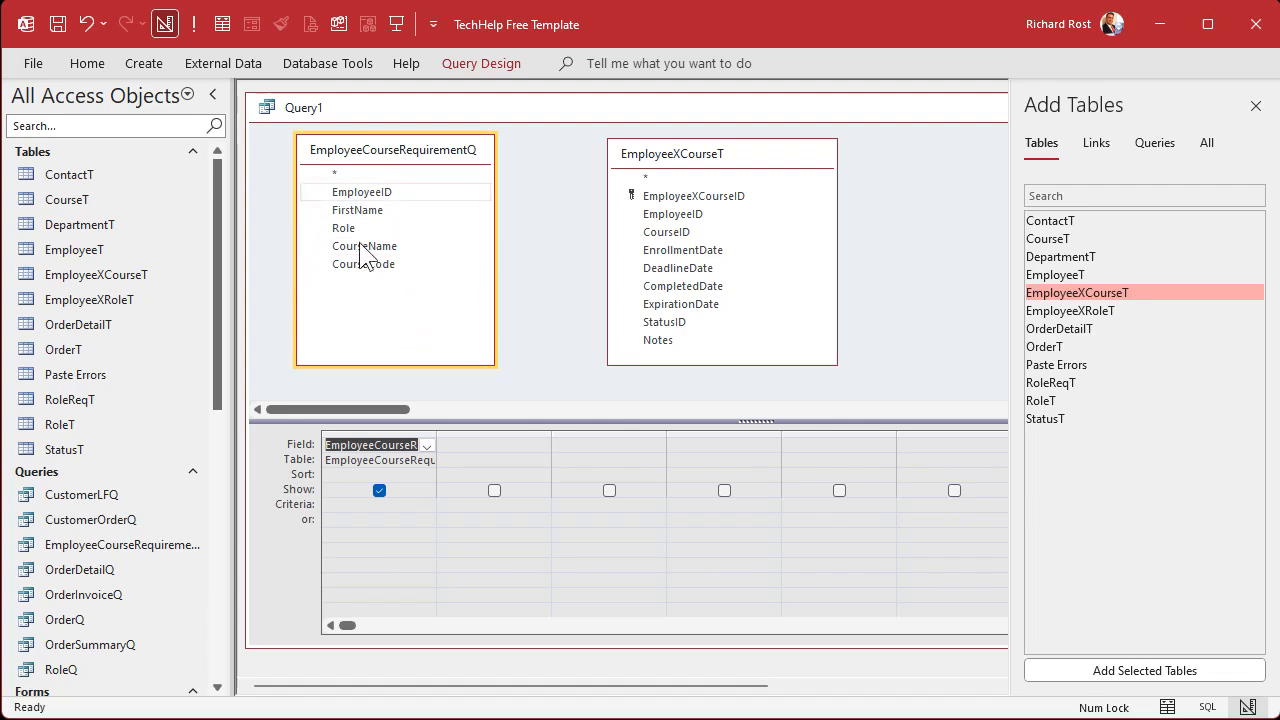
click(1256, 105)
click(1241, 107)
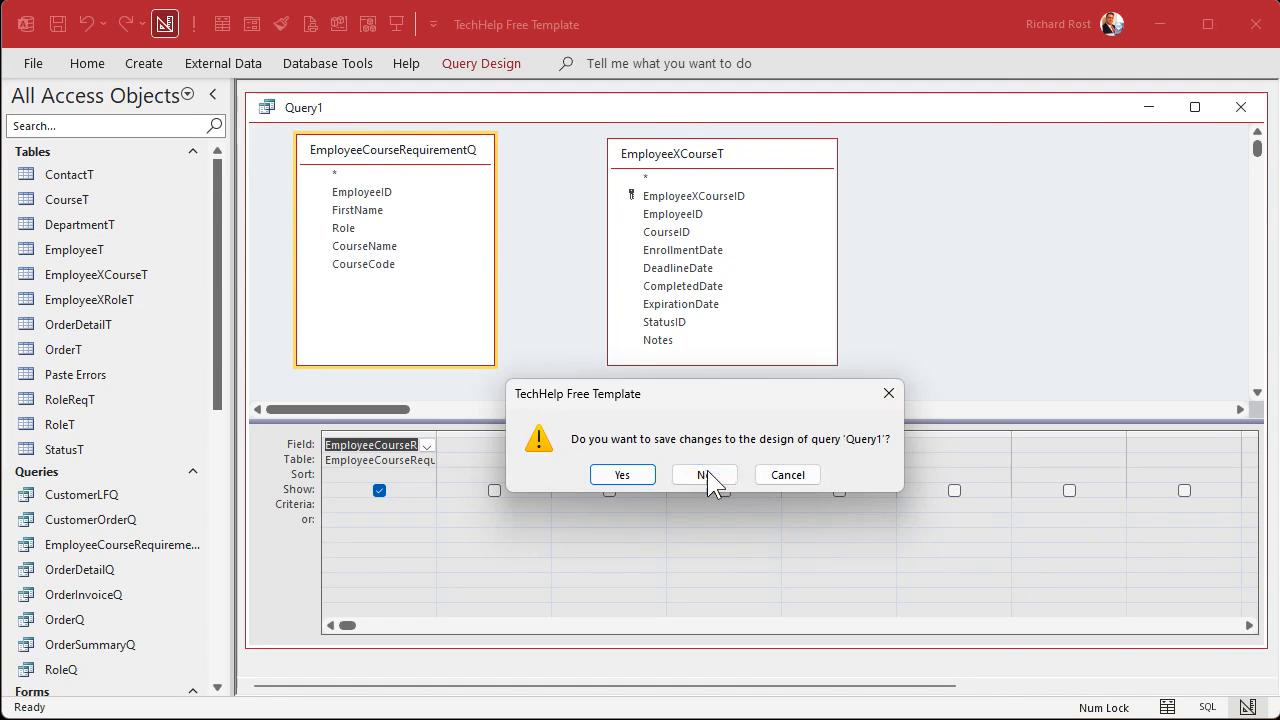
click(705, 474)
- Add the CourseID field from CourseT to the EmployeeCourseRequirementQ design, then save and close the query
right_click(104, 544)
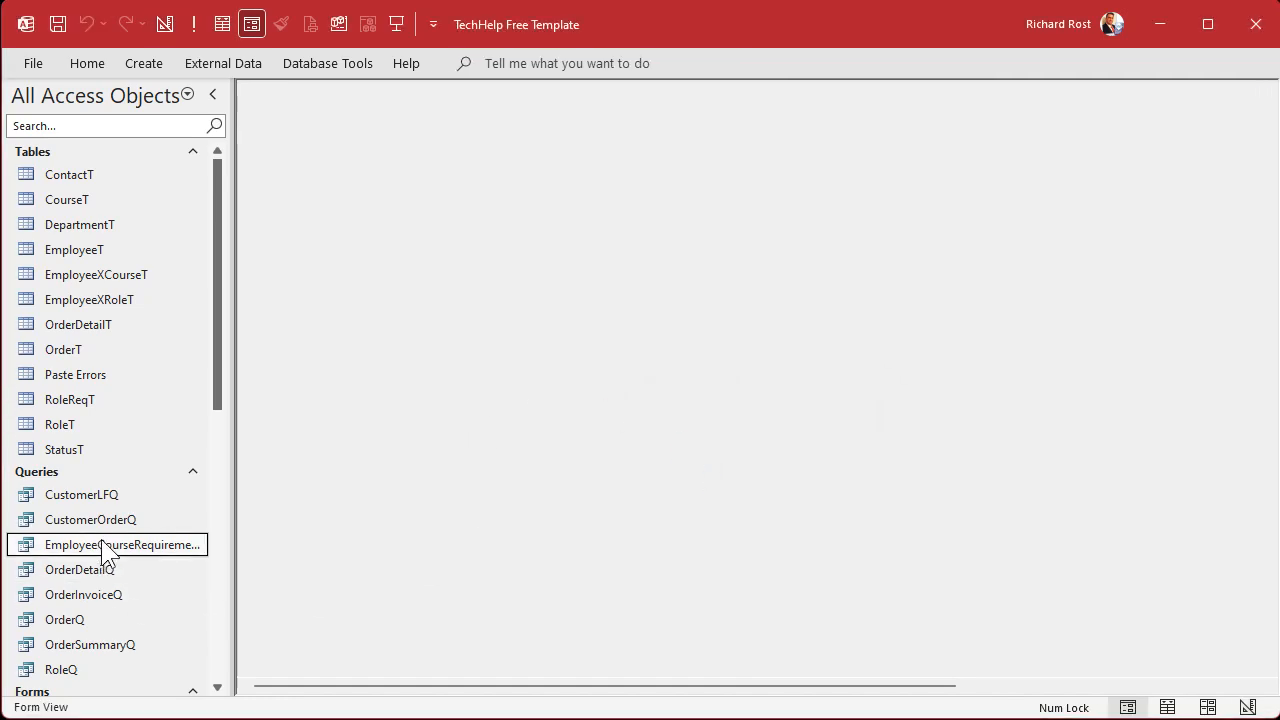
click(191, 583)
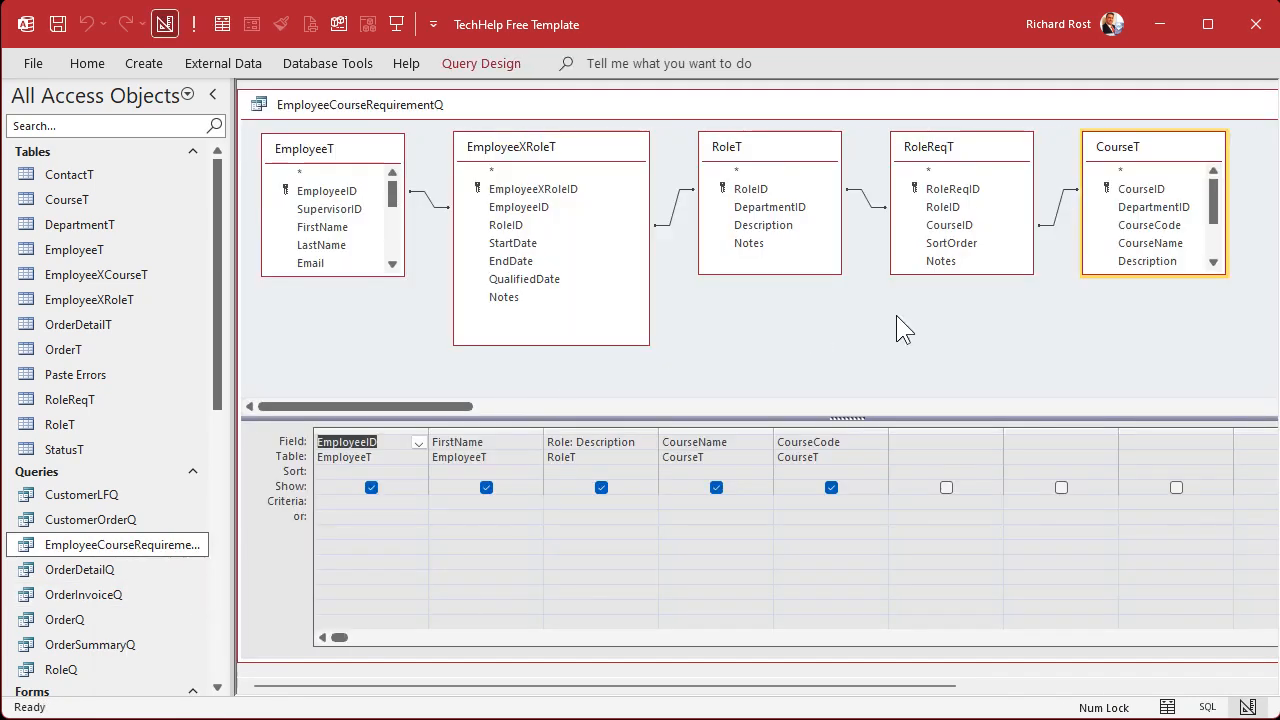
double_click(1141, 188)
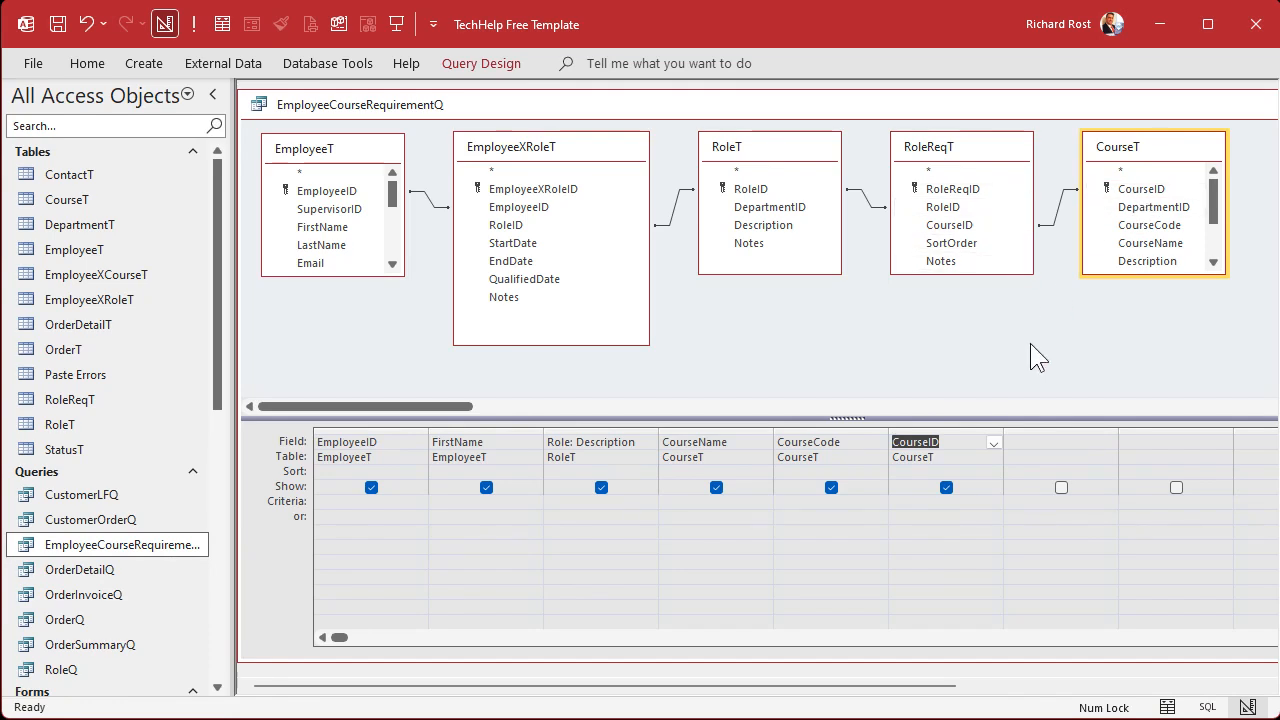
double_click(258, 105)
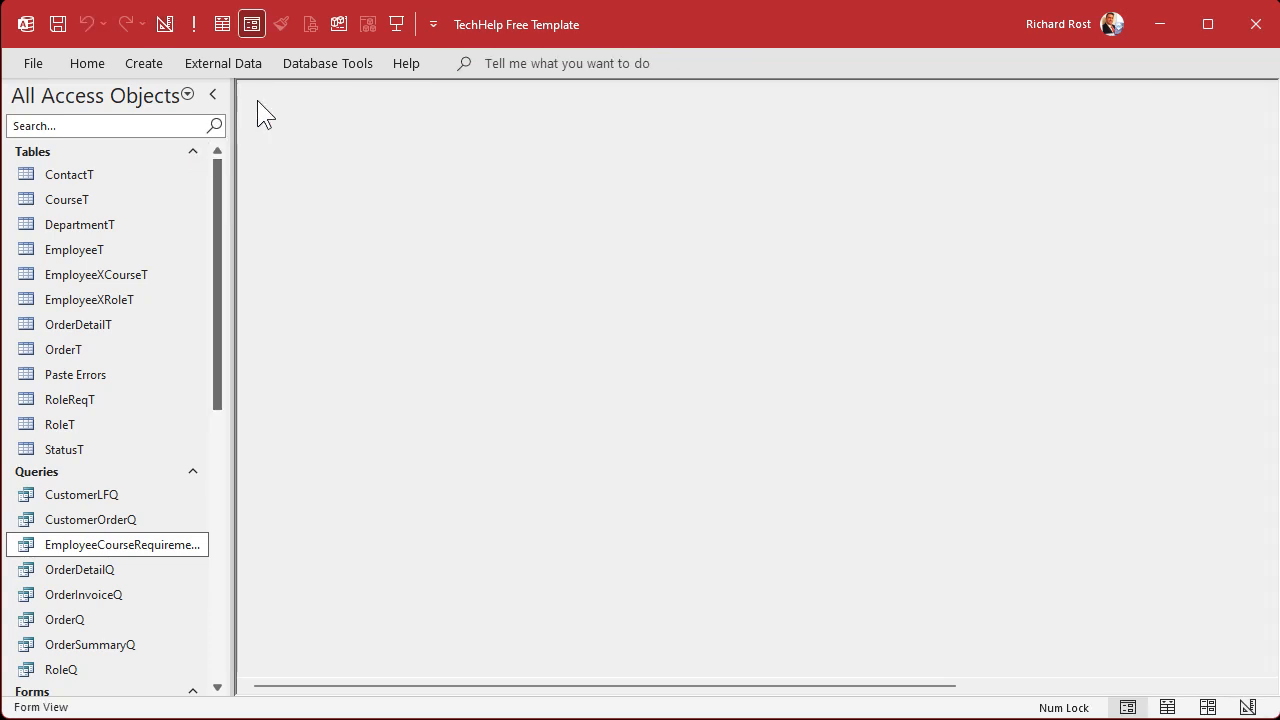
- Create a new query in design view containing the EmployeeCourseRequirementQ query and the EmployeeXCourseT table
click(150, 66)
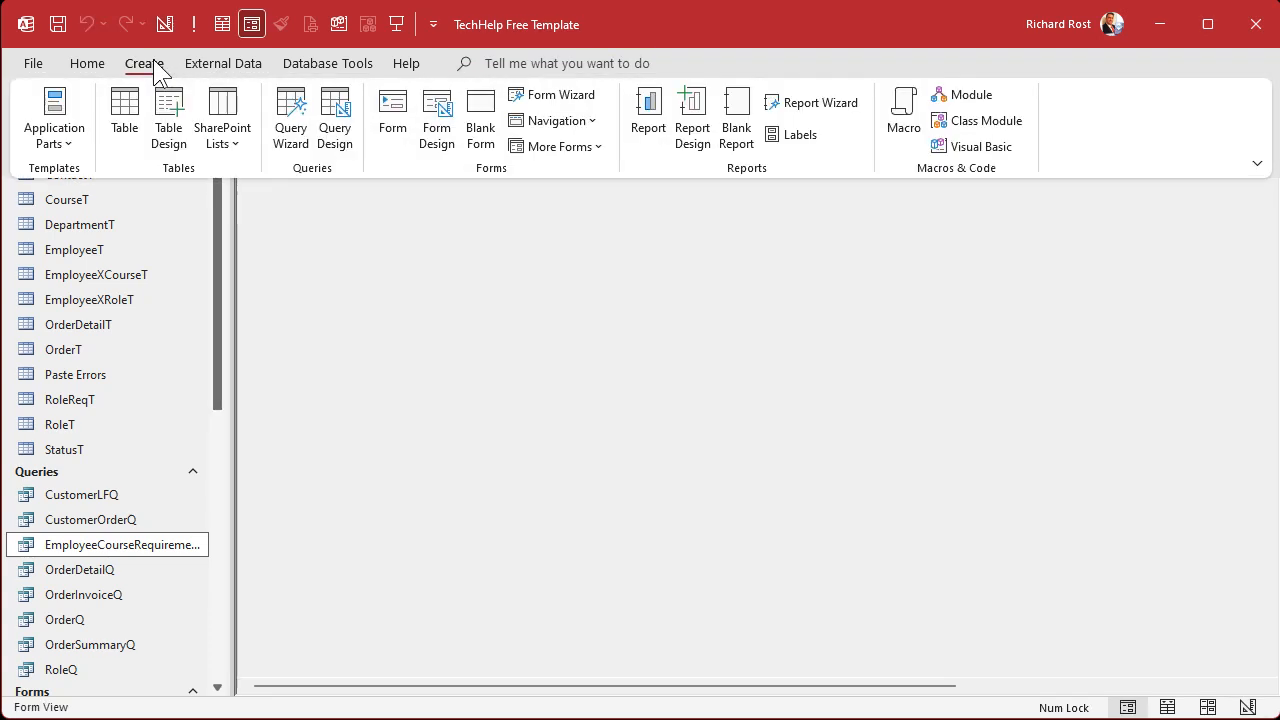
click(333, 118)
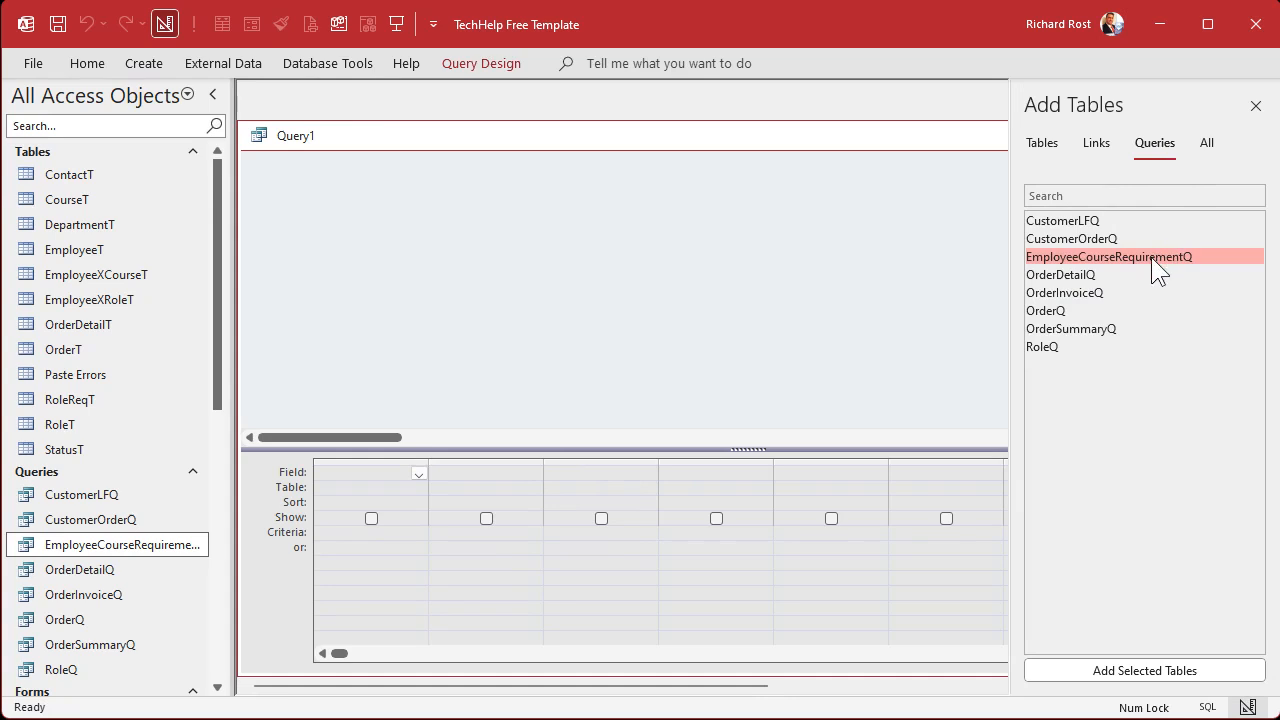
double_click(1152, 258)
click(1041, 143)
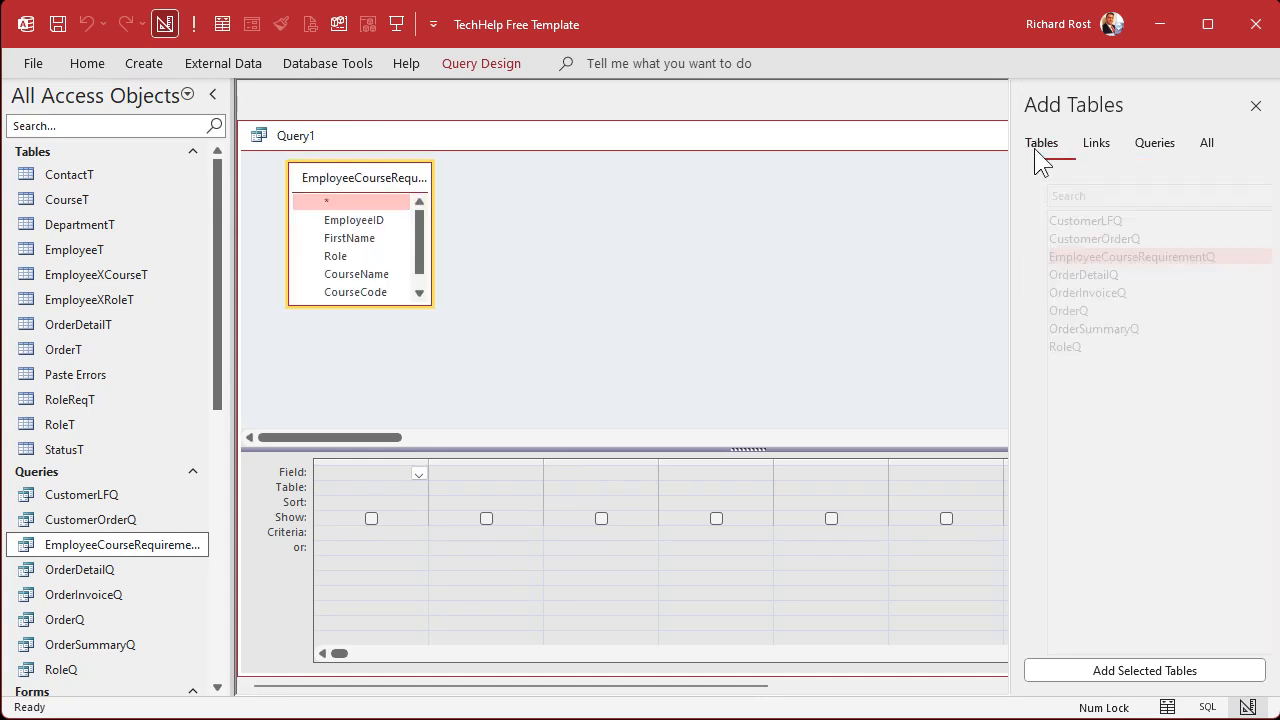
double_click(1090, 293)
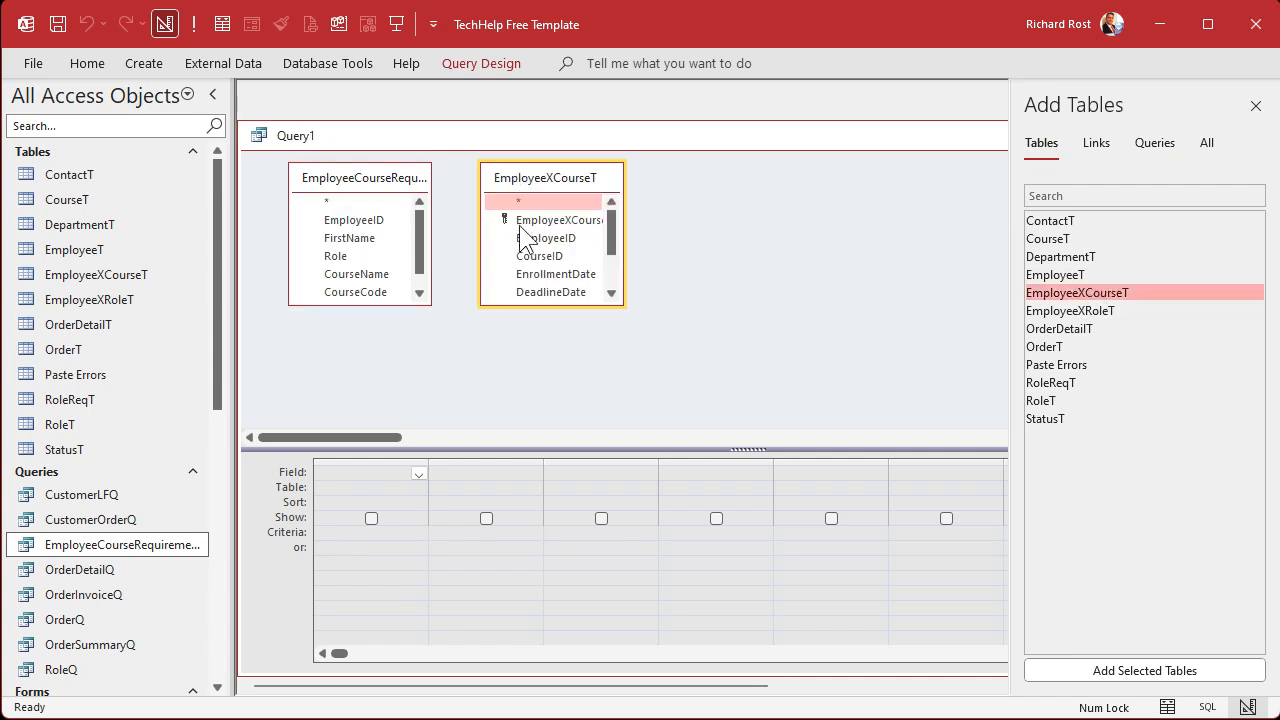
- Join EmployeeCourseRequirementQ to EmployeeXCourseT on CourseID, including all records from EmployeeCourseRequirementQ and only the matching ones from EmployeeXCourseT
drag(341, 304, 541, 257)
drag(569, 186, 692, 188)
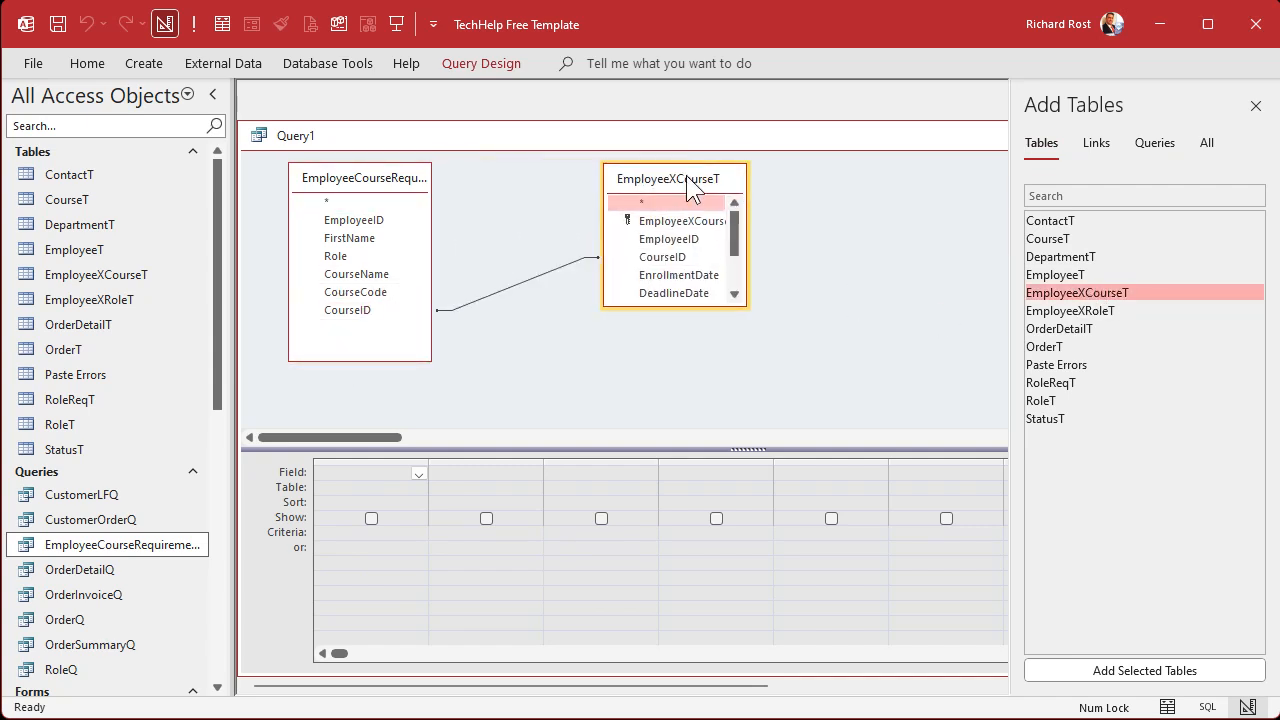
double_click(525, 281)
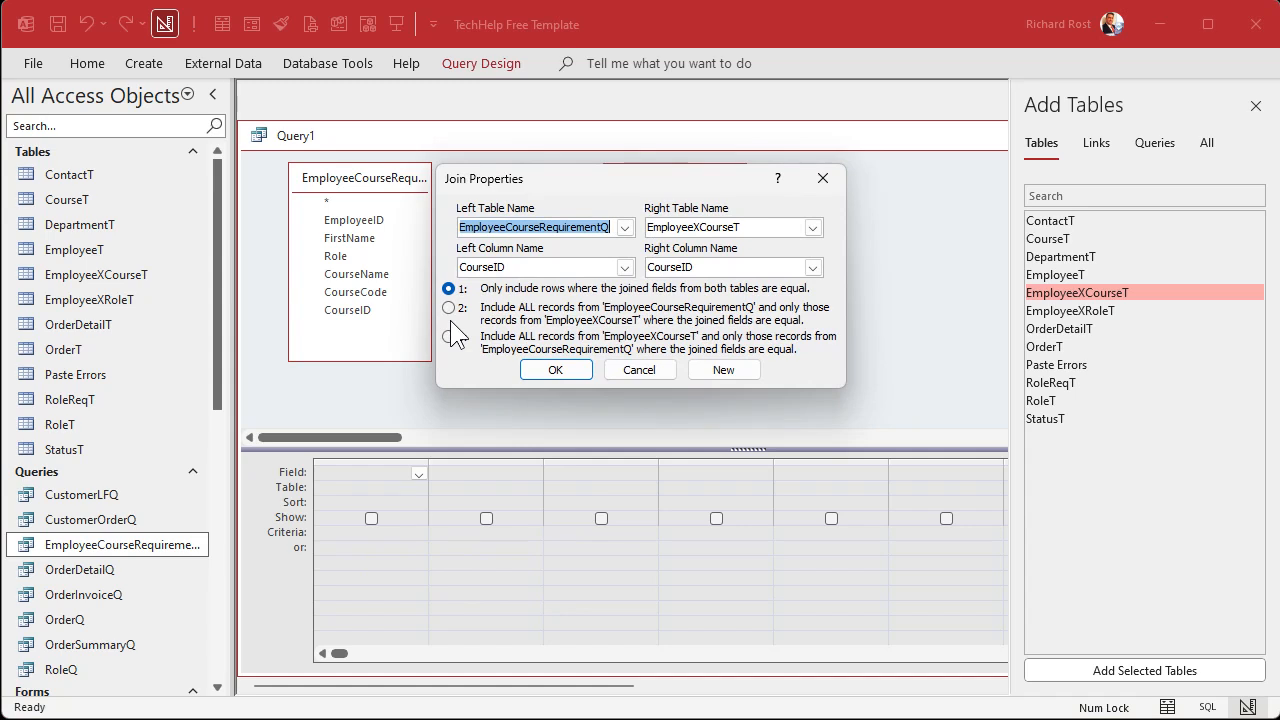
click(449, 308)
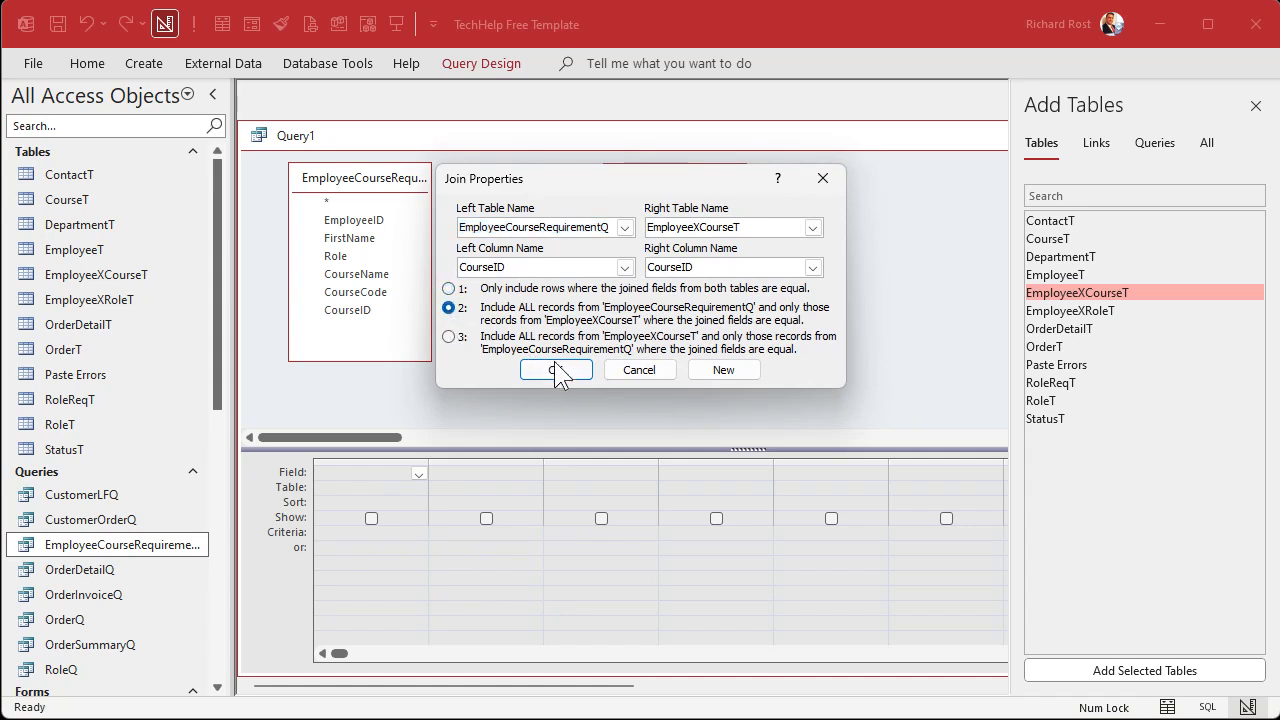
click(555, 369)
drag(544, 139, 559, 116)
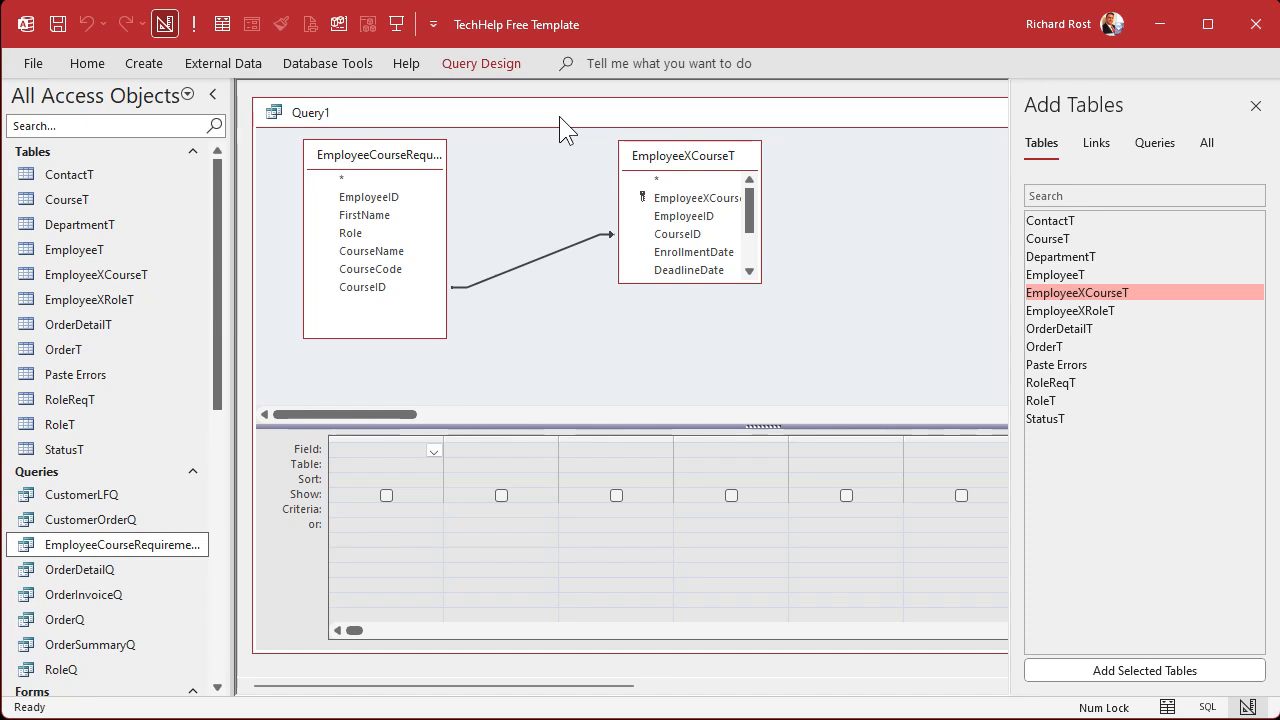
- Add all fields of EmployeeCourseRequirementQ to the output, run the query to check its rows, and return to the design
double_click(355, 178)
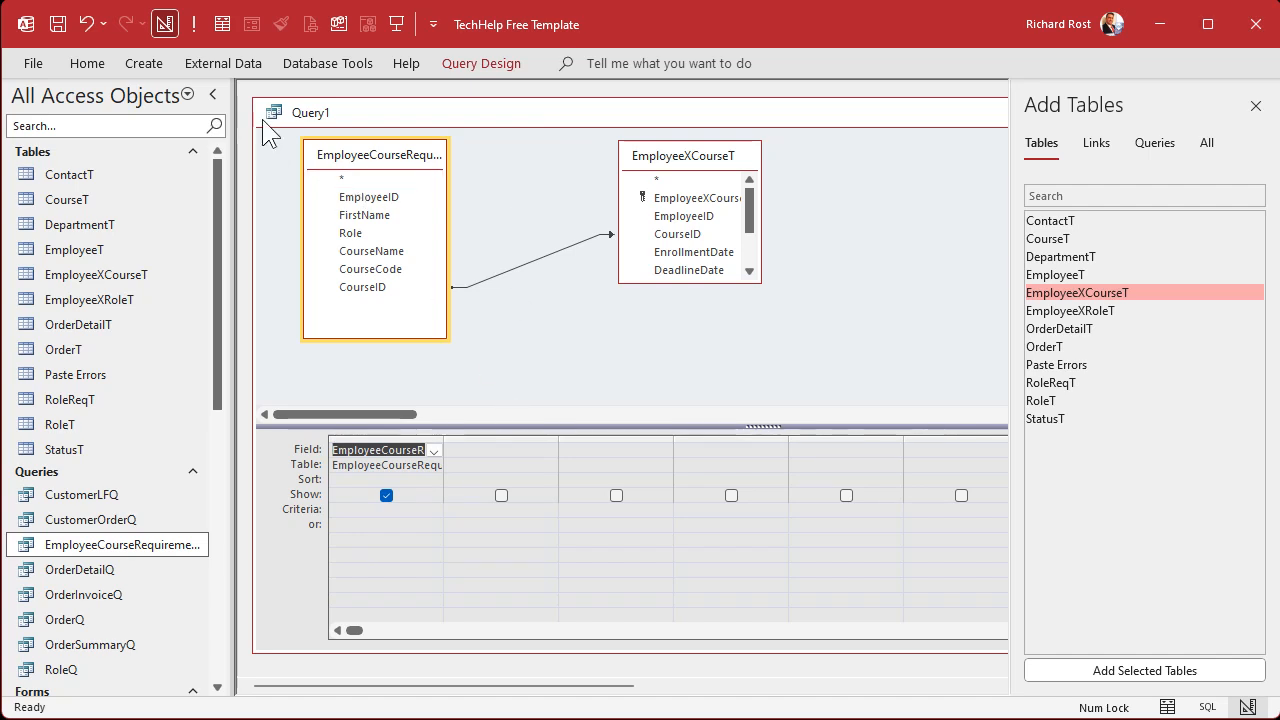
click(190, 32)
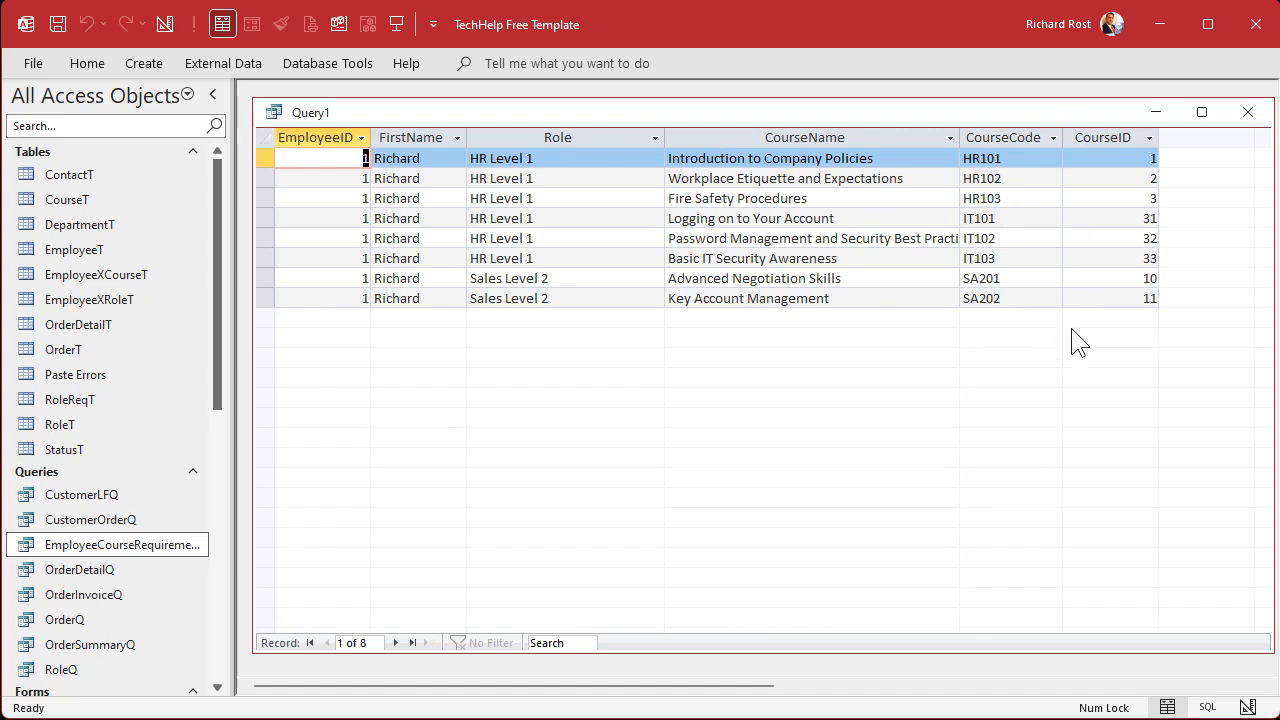
click(165, 24)
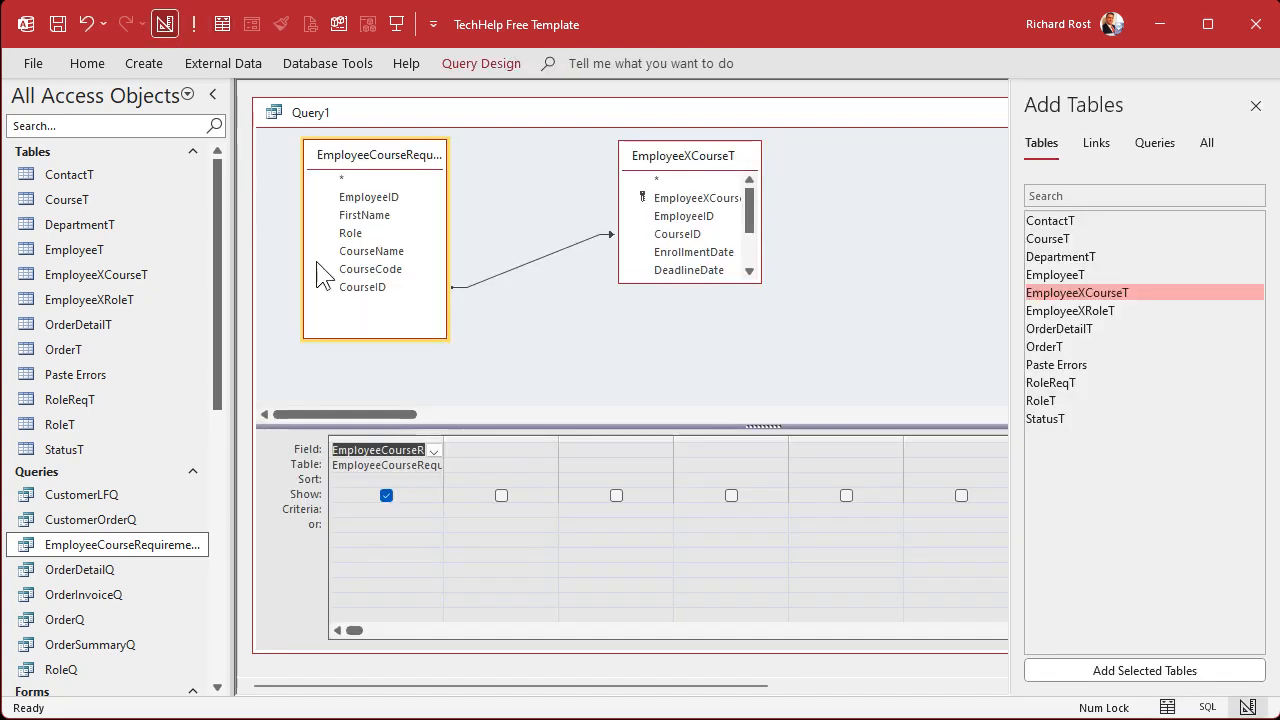
- Add StatusID from EmployeeXCourseT to the output and run the query to compare the courses with and without a status
drag(705, 170, 657, 170)
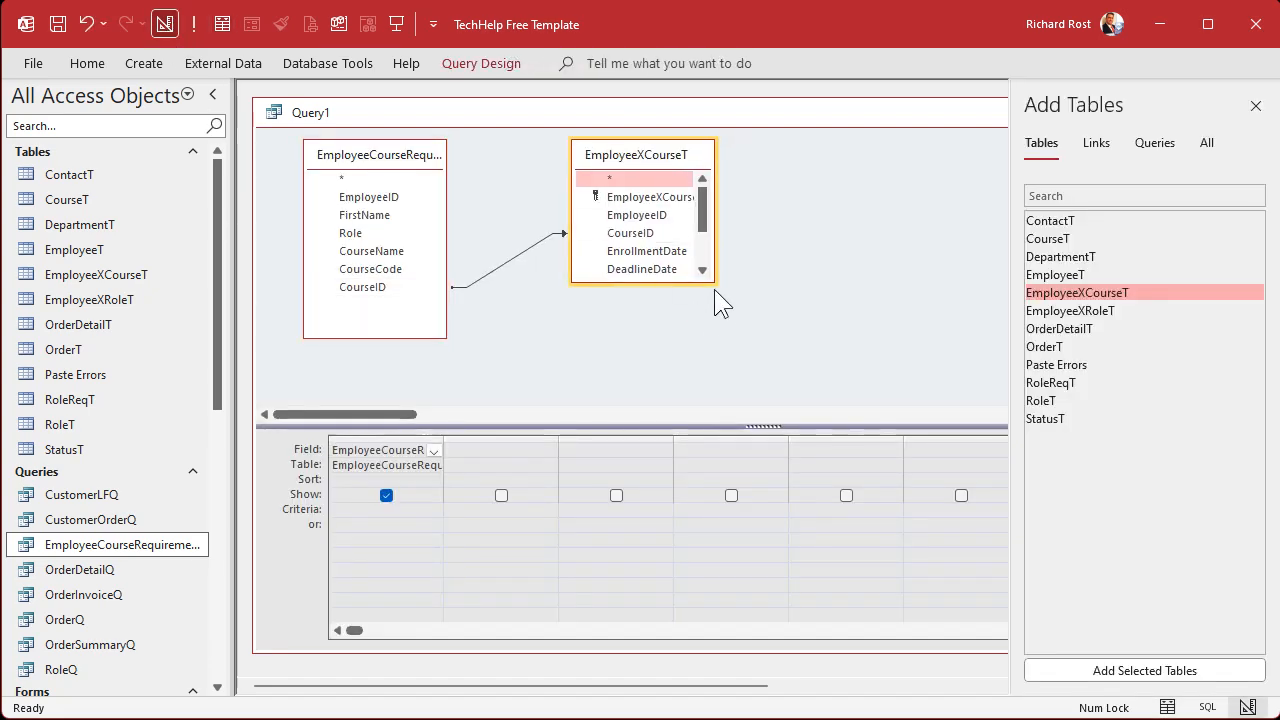
drag(714, 290, 806, 384)
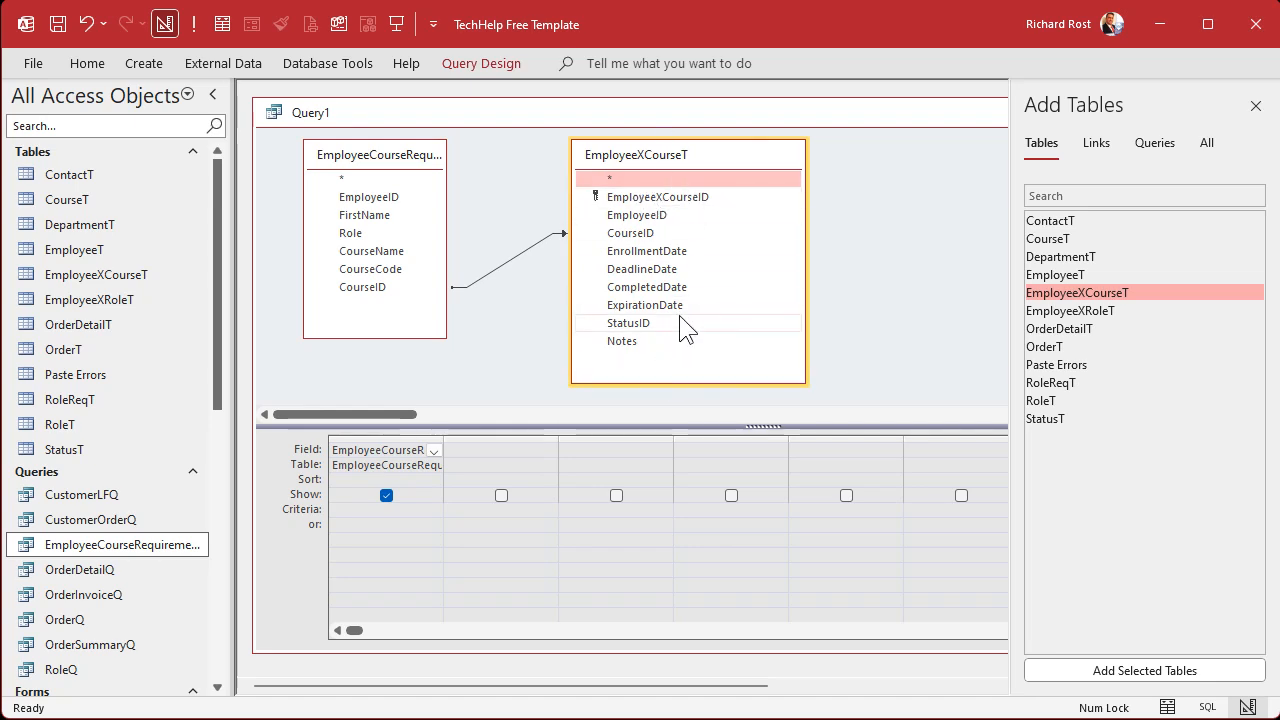
click(636, 325)
double_click(636, 325)
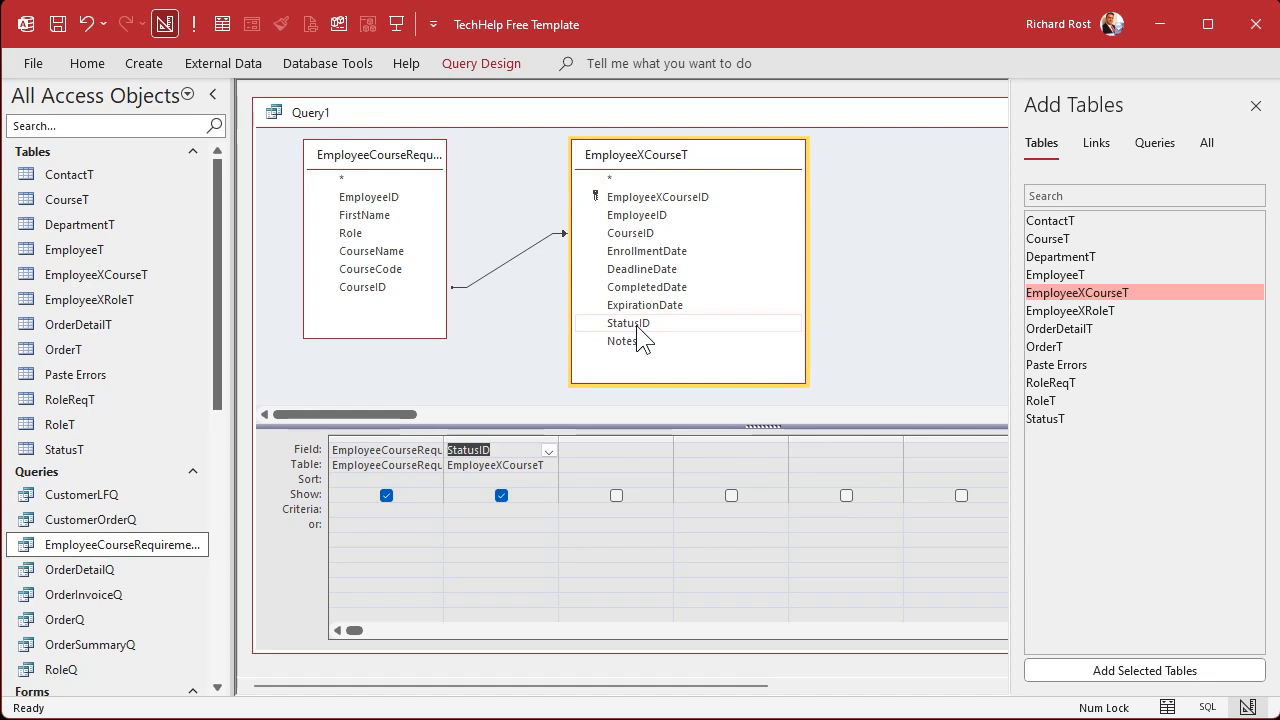
click(194, 28)
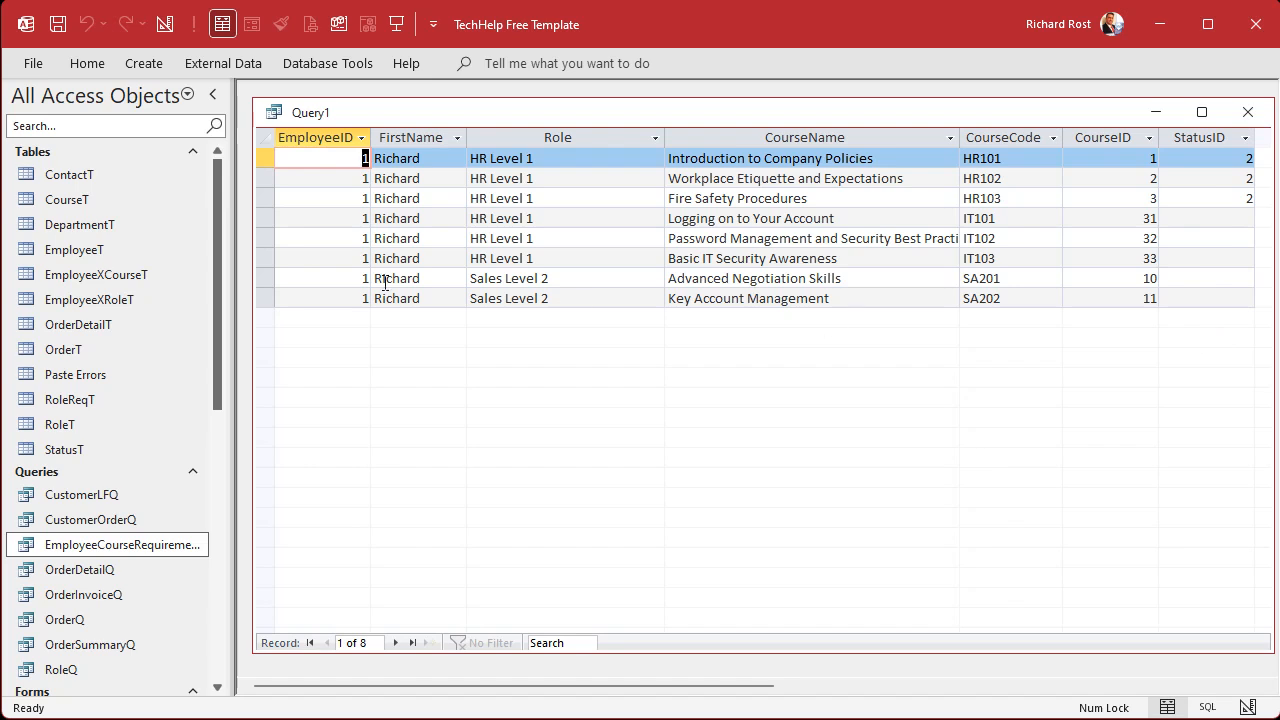
drag(270, 158, 270, 194)
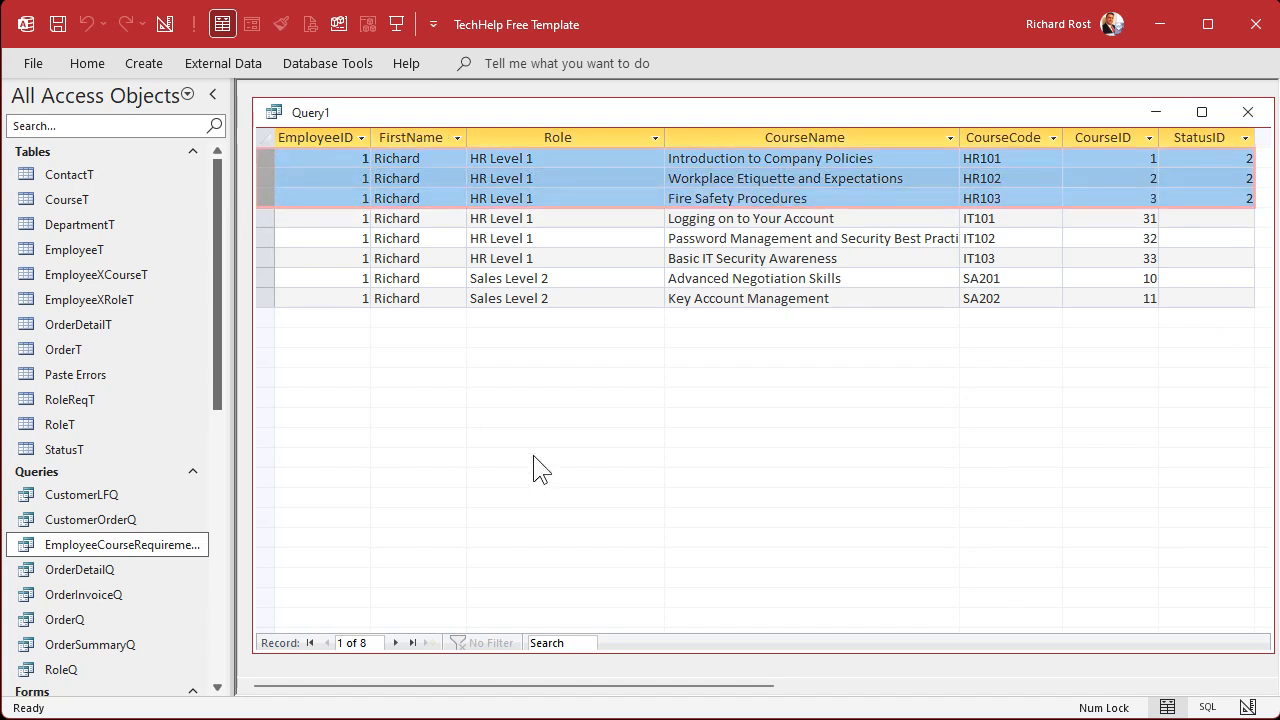
drag(272, 218, 272, 299)
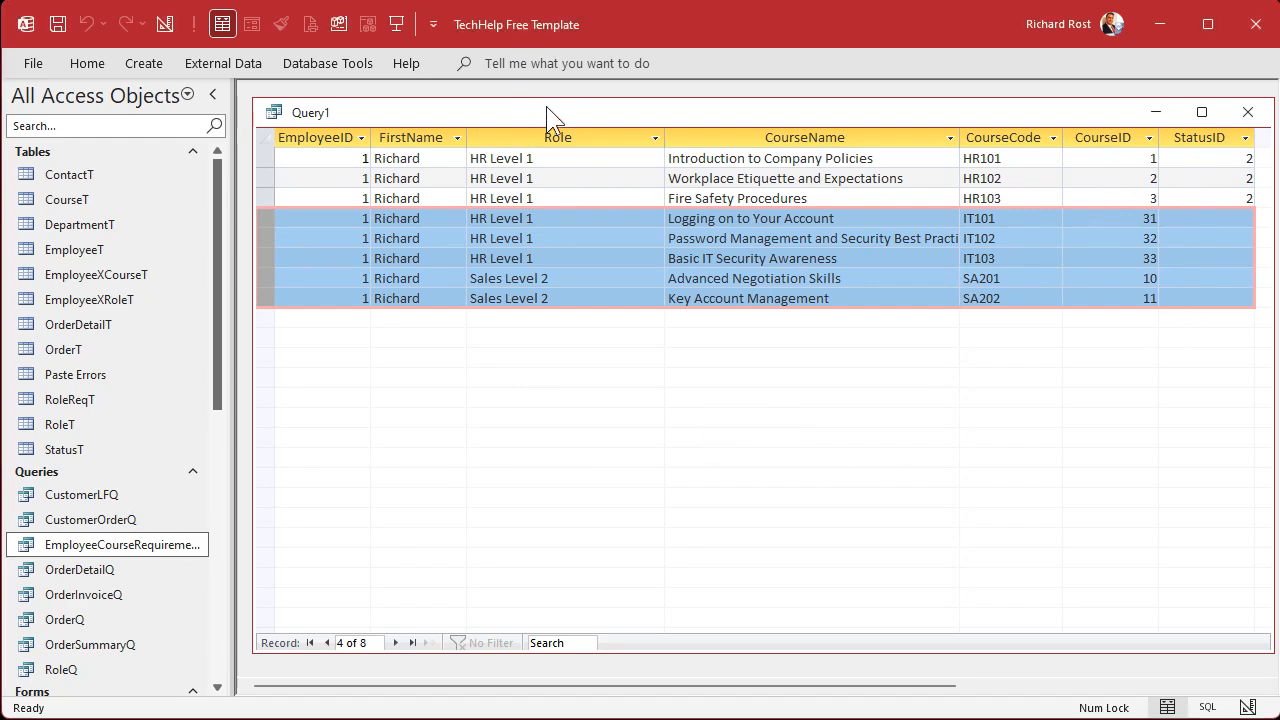
- Add the StatusT table to the query design with its Description field in the output, and try to run the query
right_click(517, 112)
click(584, 216)
drag(657, 171, 595, 170)
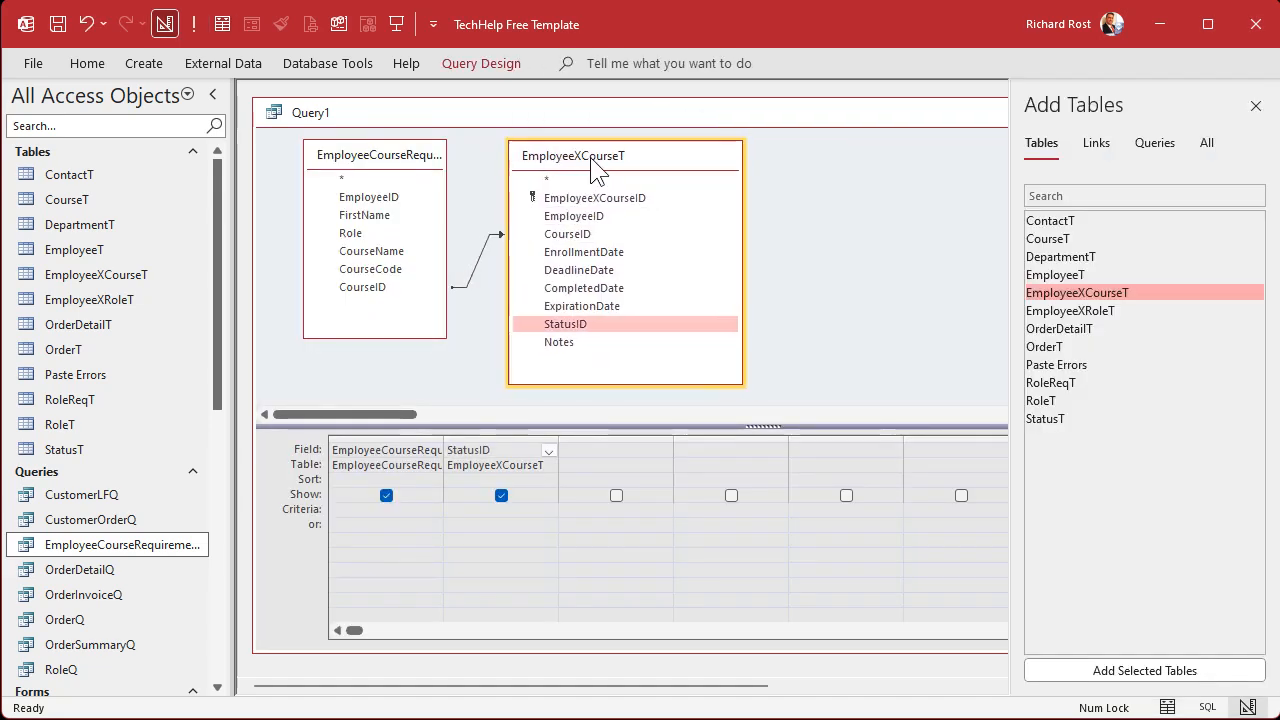
double_click(1099, 418)
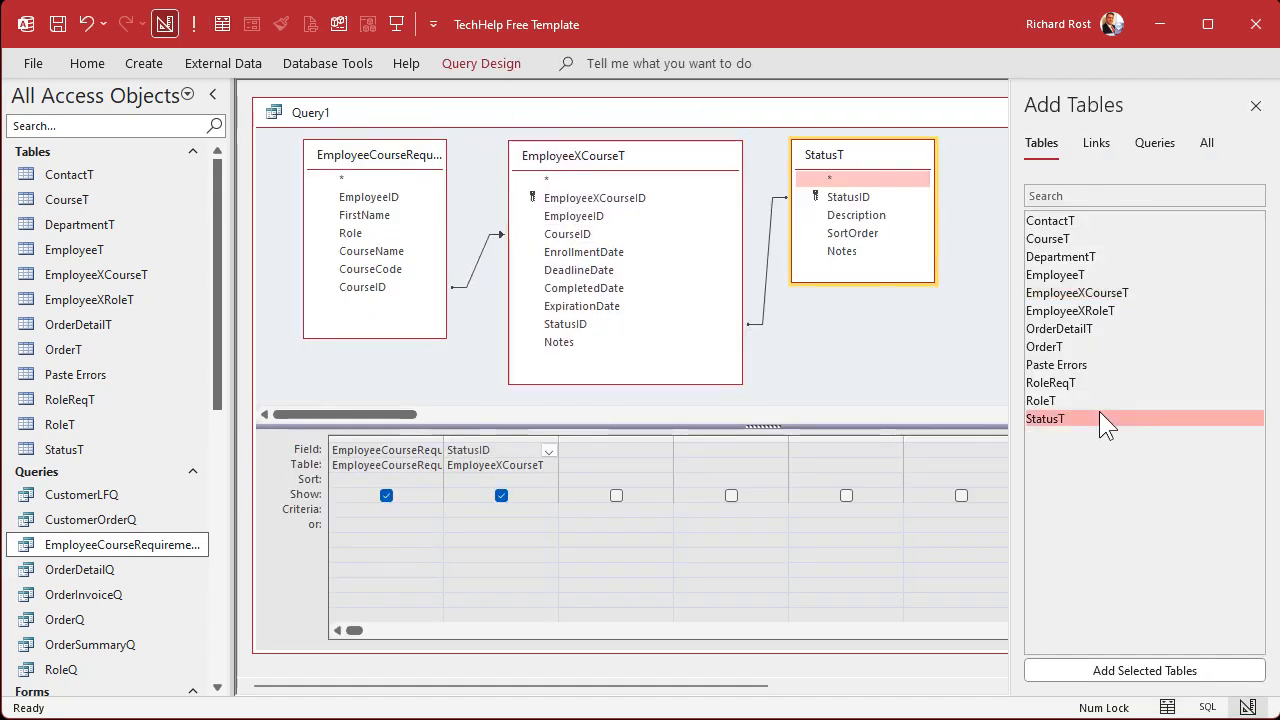
double_click(864, 215)
click(193, 23)
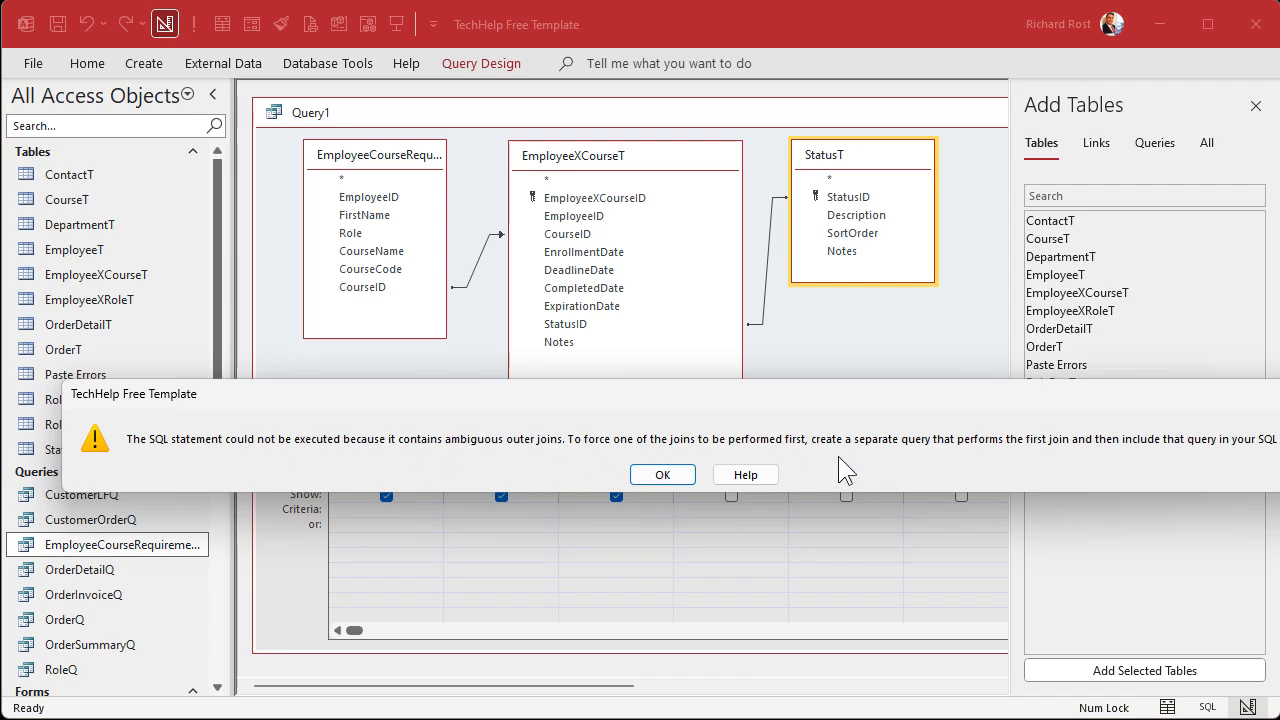
click(660, 474)
- Change the StatusID join to include all records from EmployeeXCourseT and only matching ones from StatusT, and run the query
drag(855, 173, 882, 182)
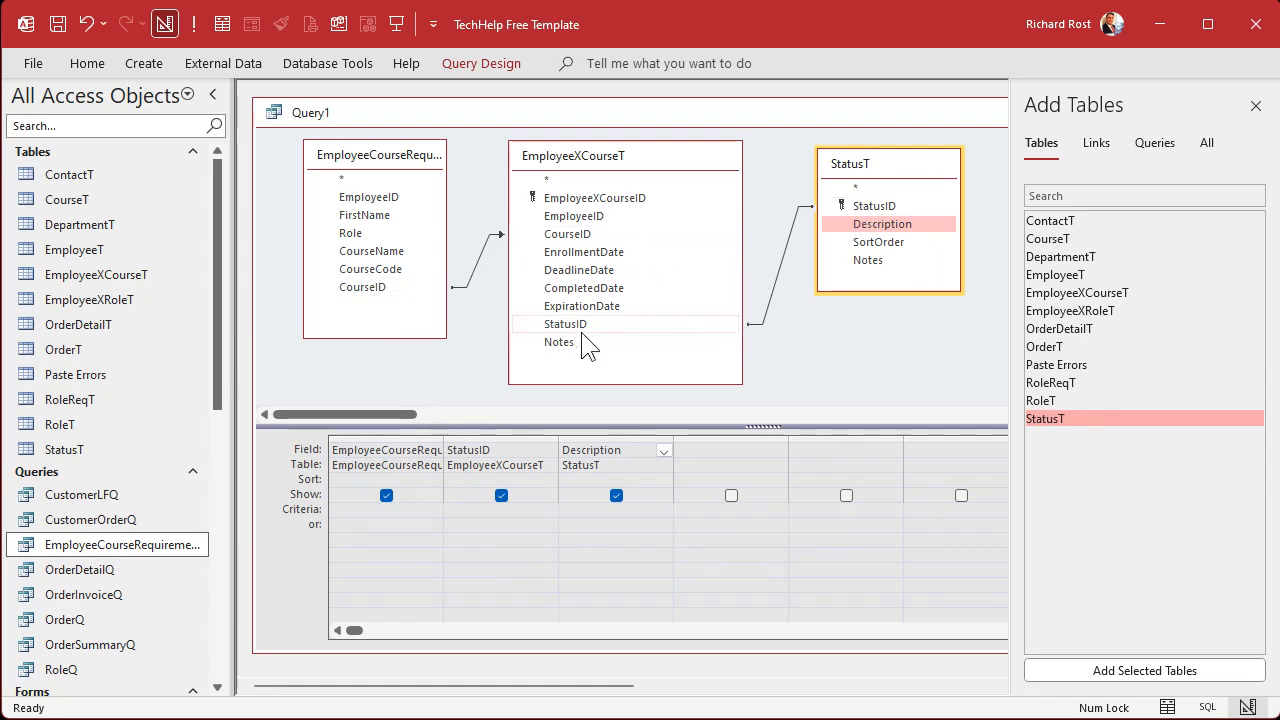
double_click(778, 265)
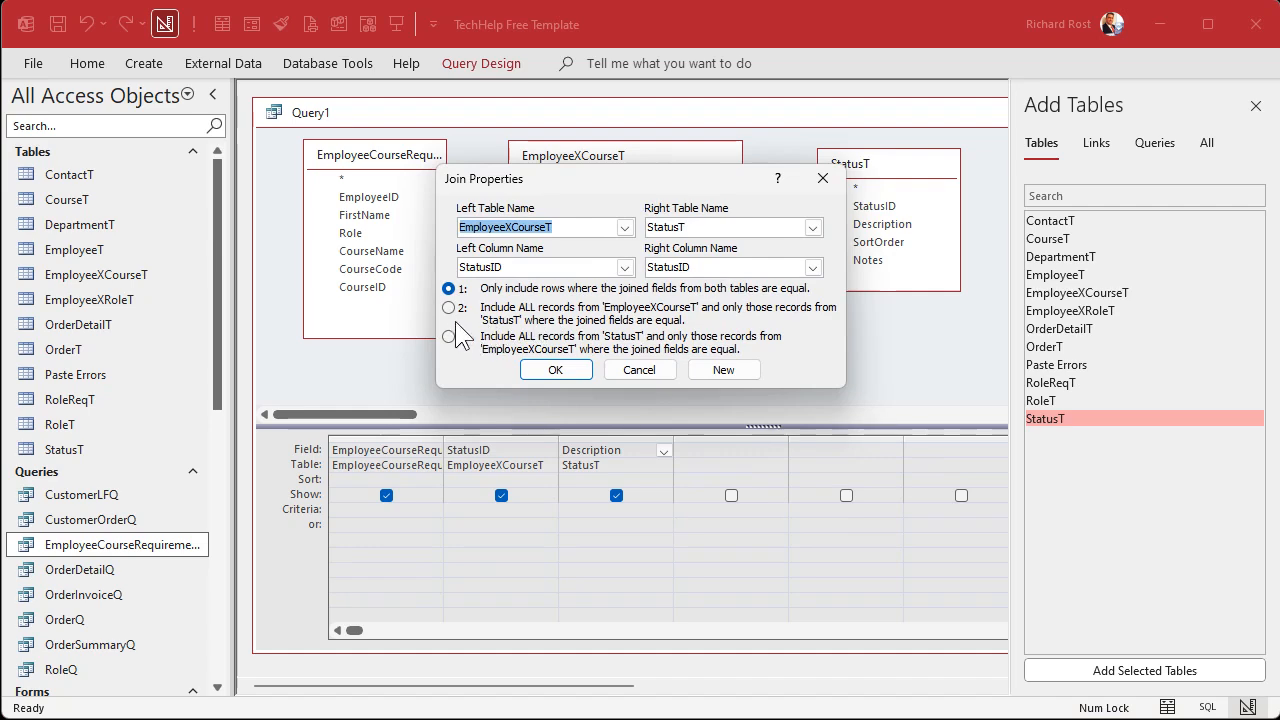
click(450, 308)
click(556, 370)
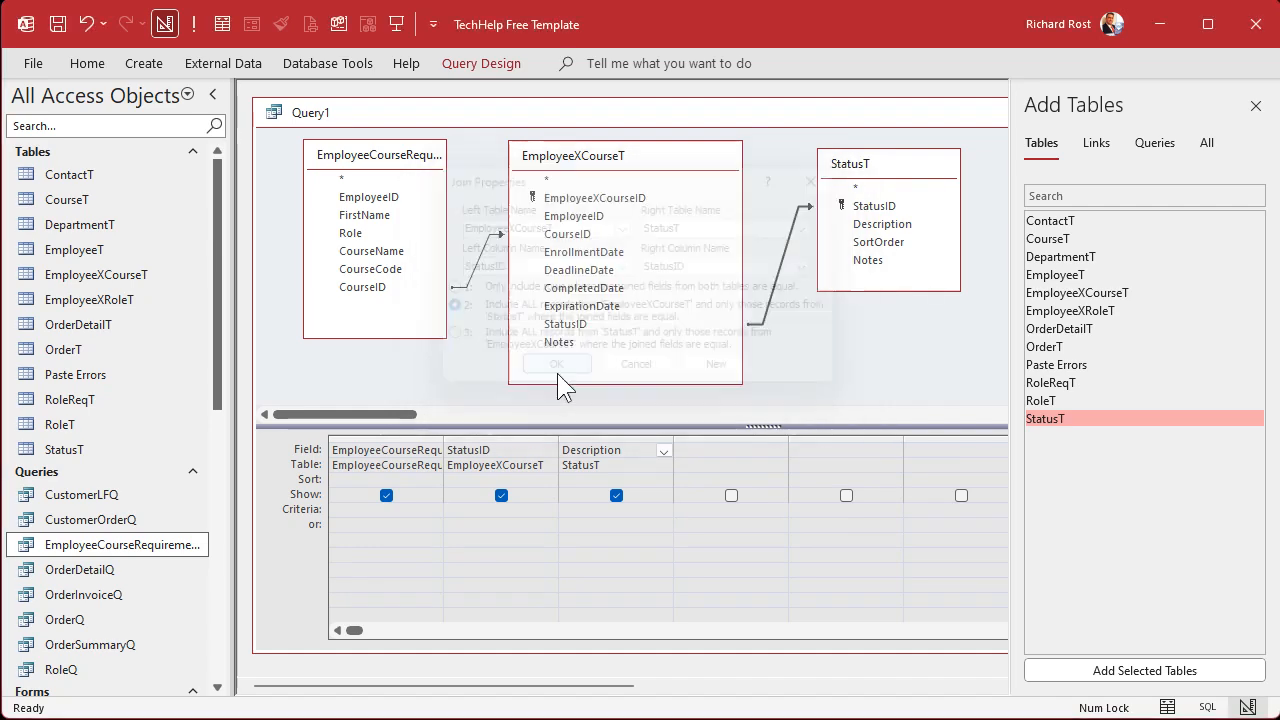
click(195, 26)
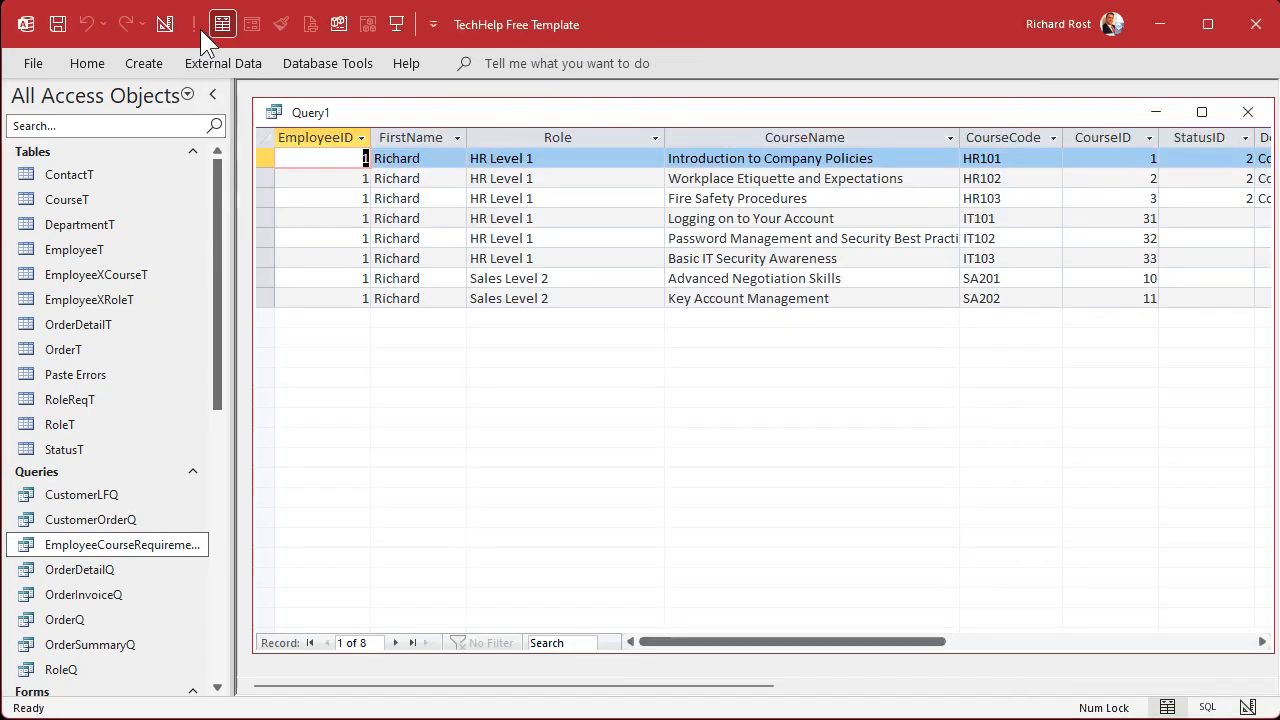
drag(858, 634, 1000, 627)
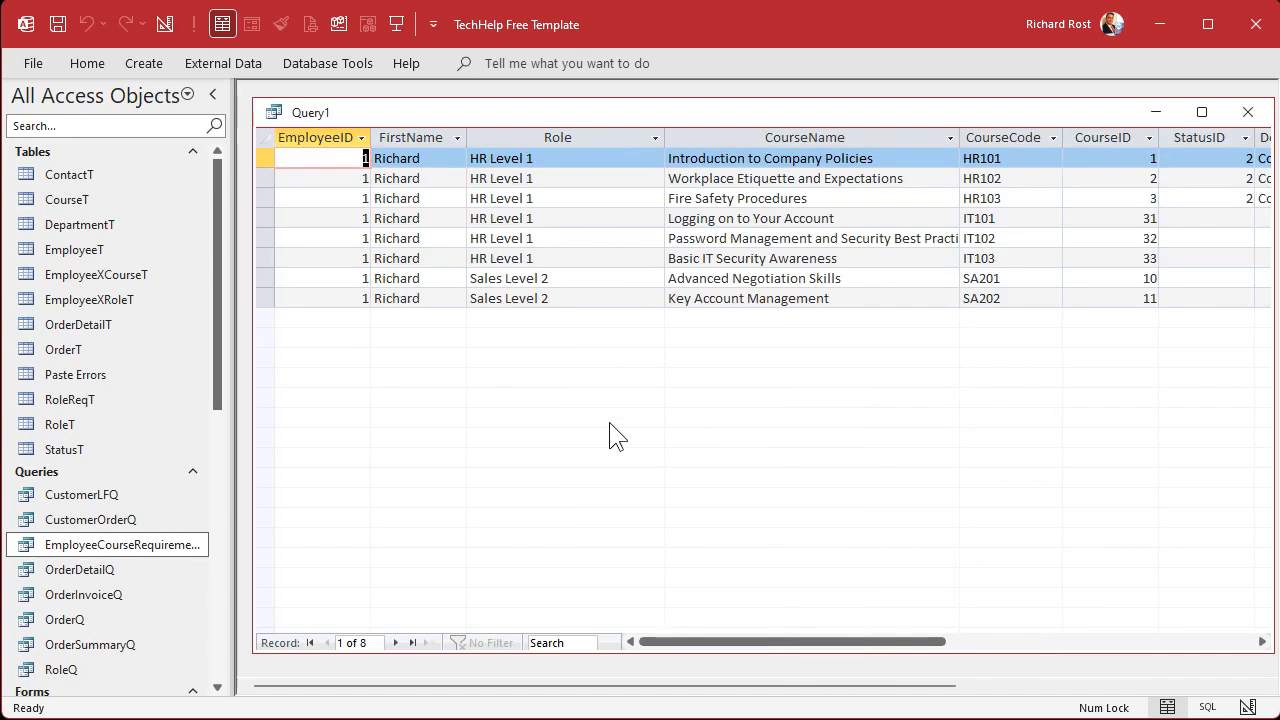
- Save the query as EmployeeCourseStatusQ, check its status description column, and close it
key(ctrl+s)
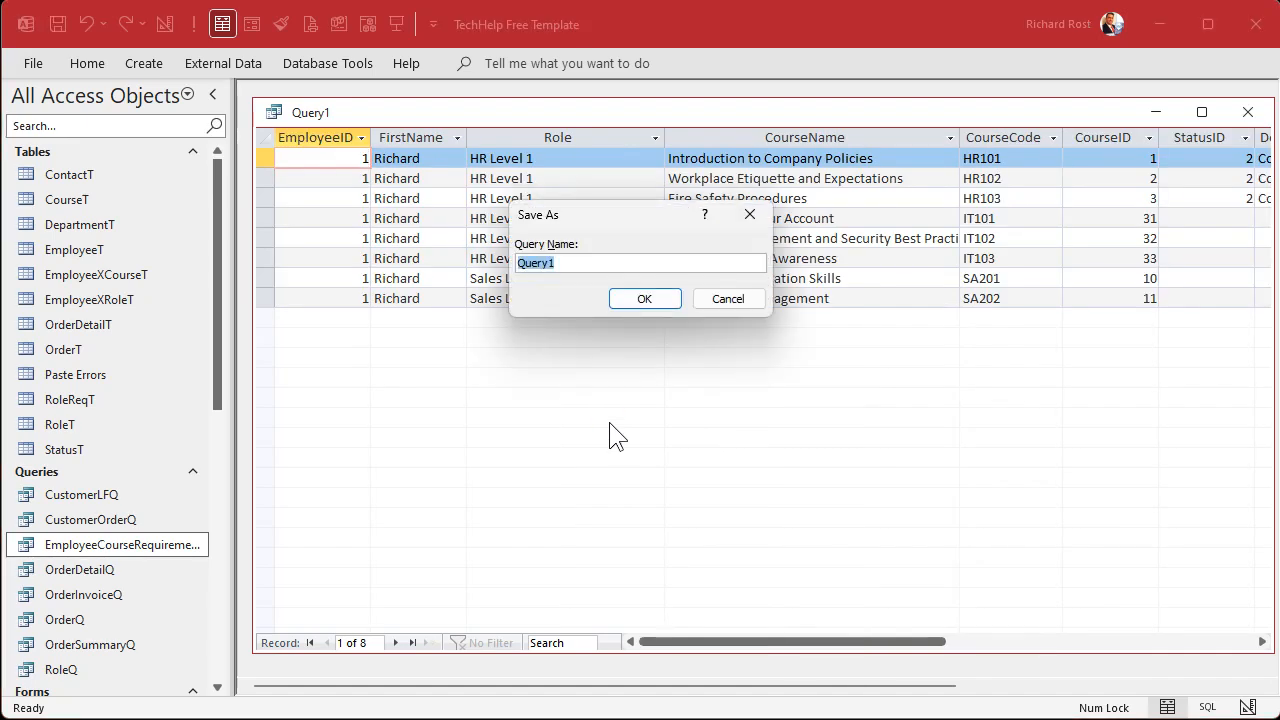
text(EmployeeCourseStatusQ)
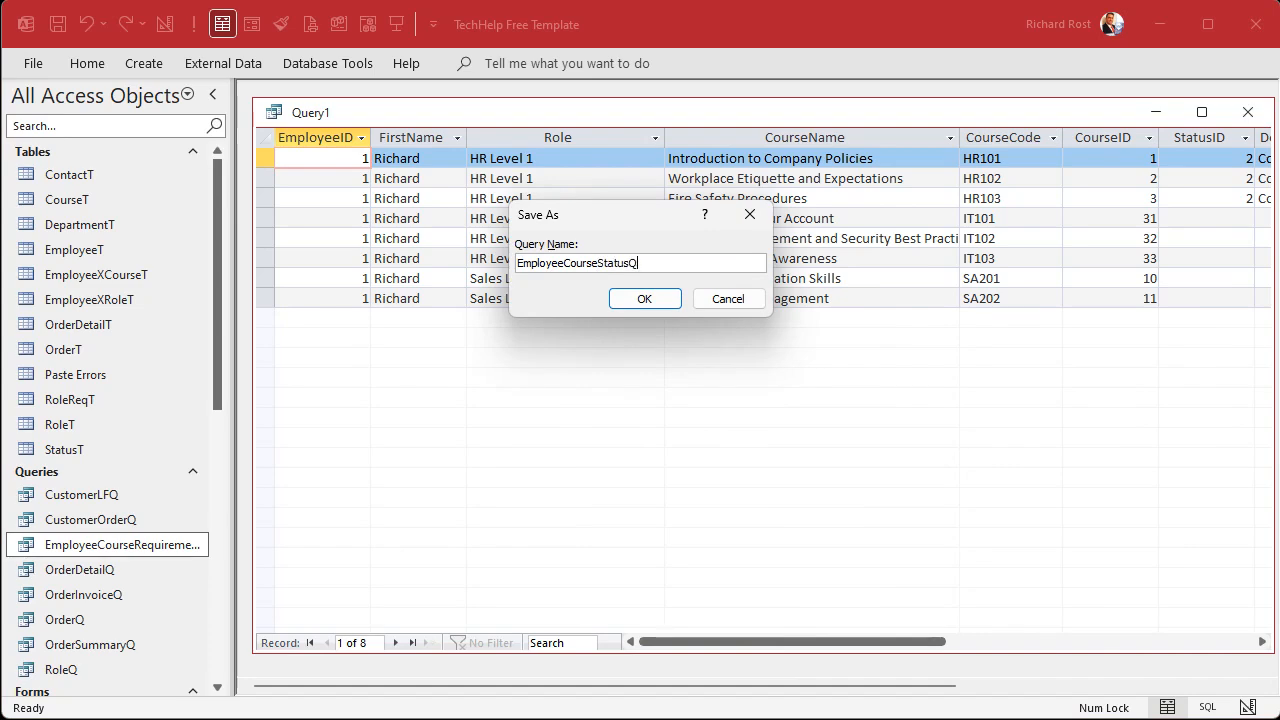
key(Return)
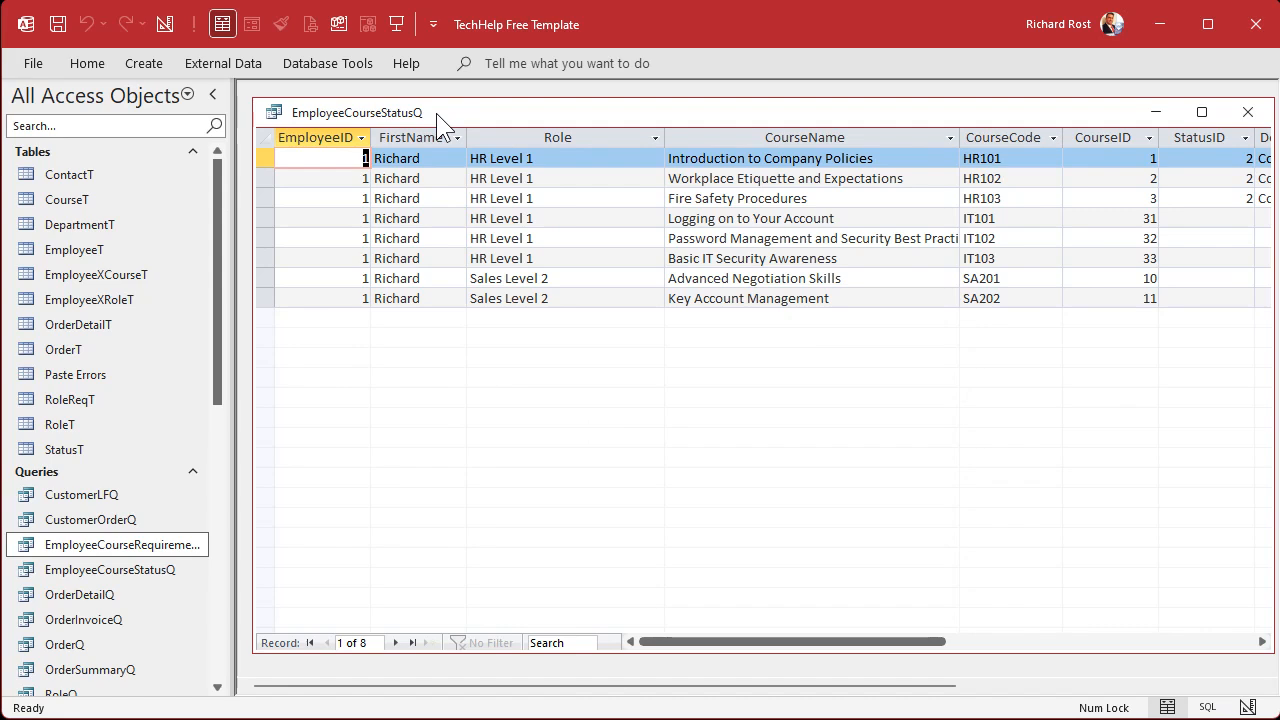
drag(692, 642, 824, 647)
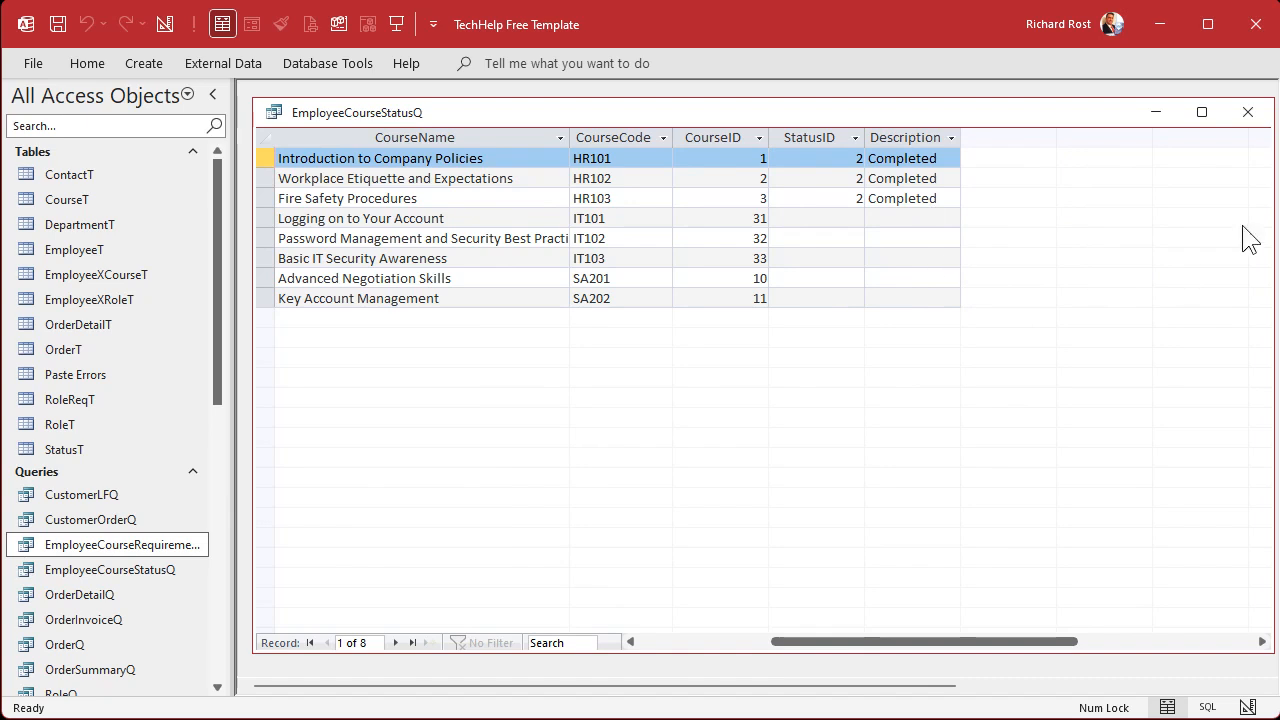
click(1248, 112)
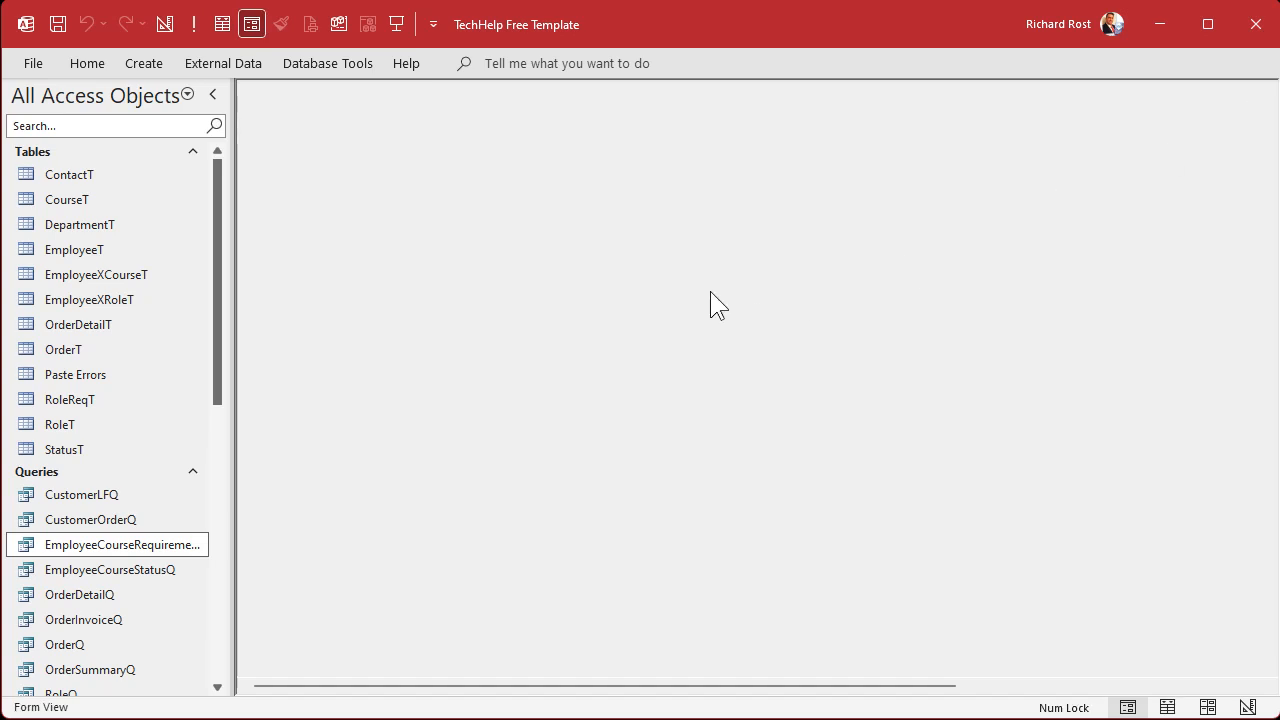
- Create another query in design view and add EmployeeCourseStatusQ as its source
click(150, 68)
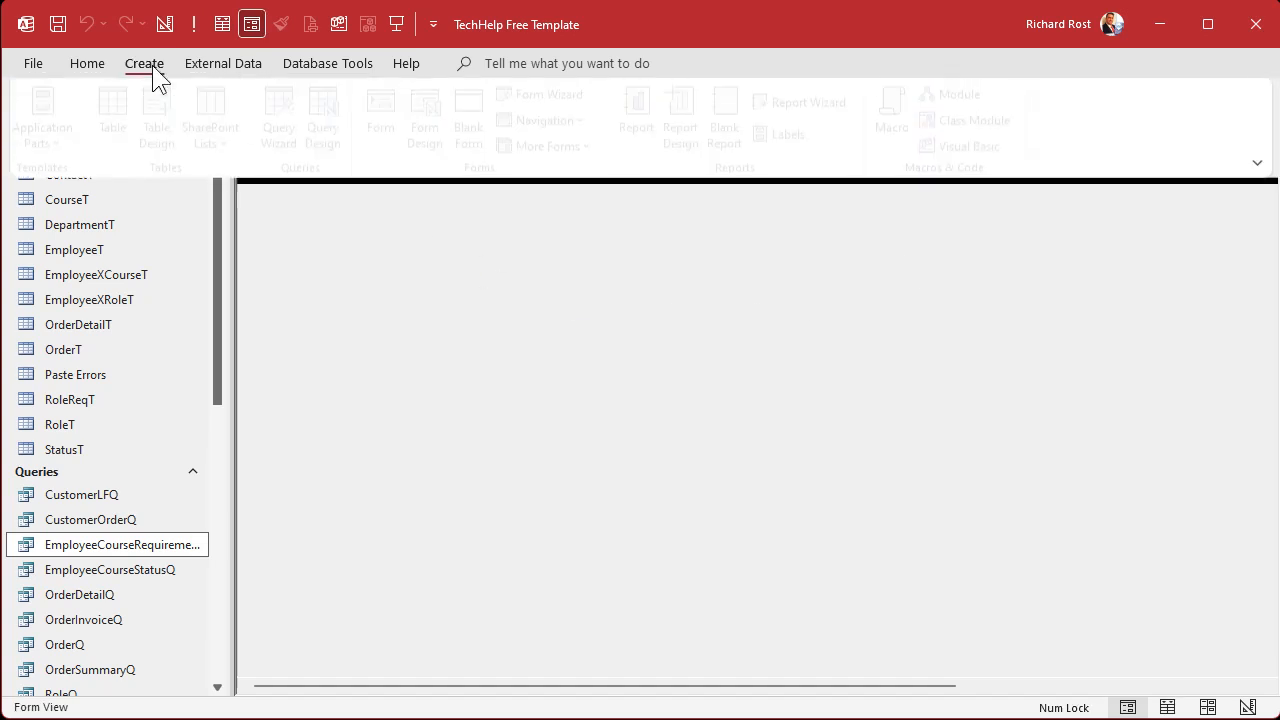
click(335, 128)
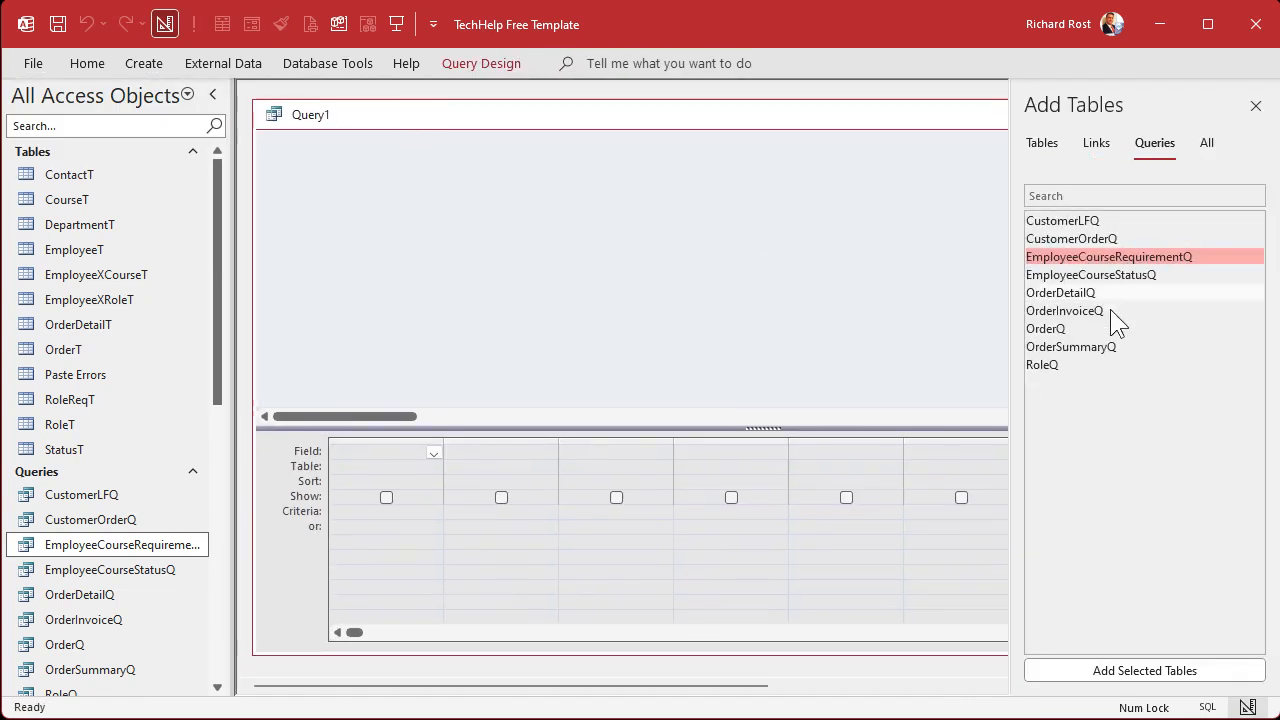
click(1135, 285)
double_click(1135, 285)
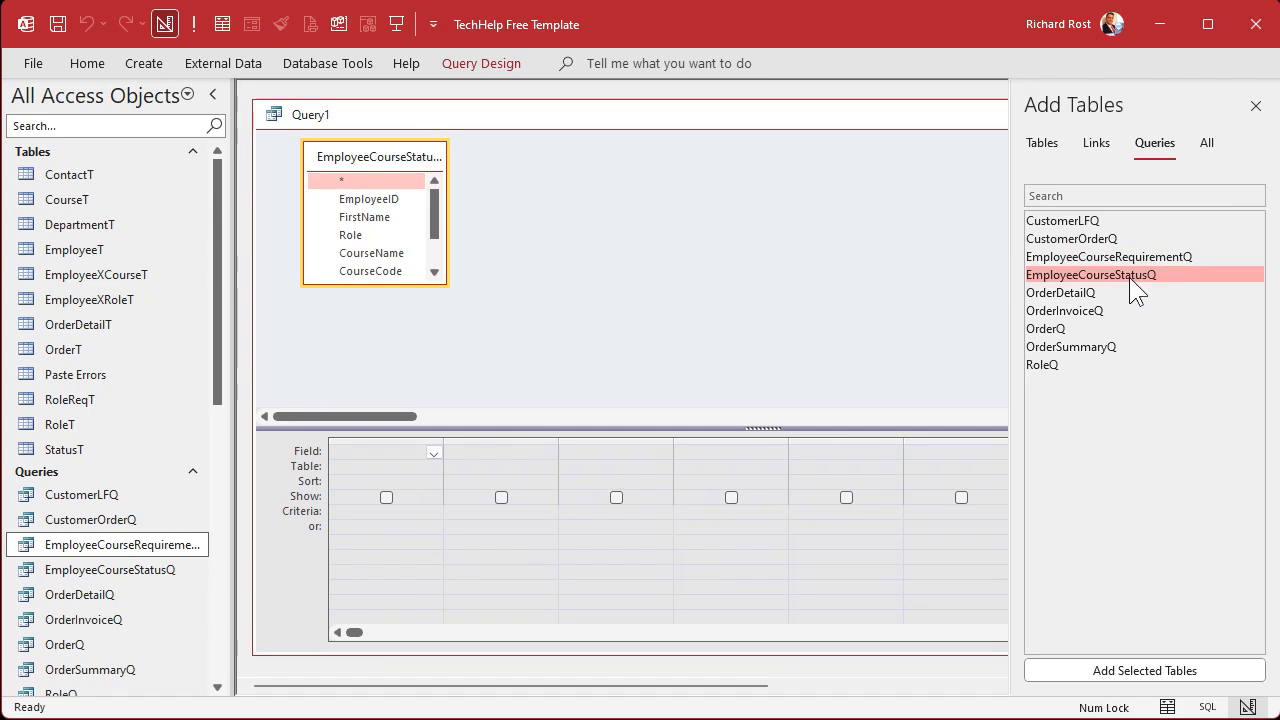
- Widen the EmployeeCourseStatusQ field list in the new query and add all of its fields to the output
click(1256, 105)
drag(447, 243, 605, 237)
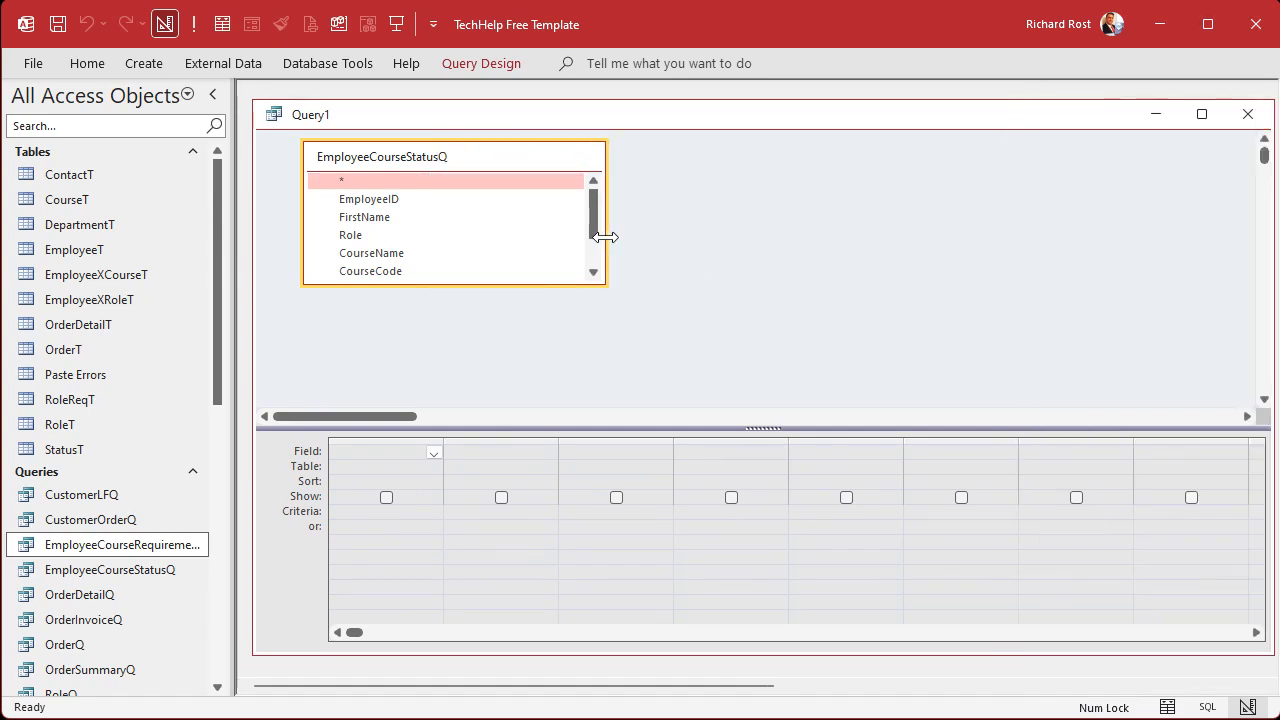
double_click(385, 178)
- Add the StatusID field with the criterion Is Null, run the query, and look across the result columns through Description
scroll(596, 245, down, 1)
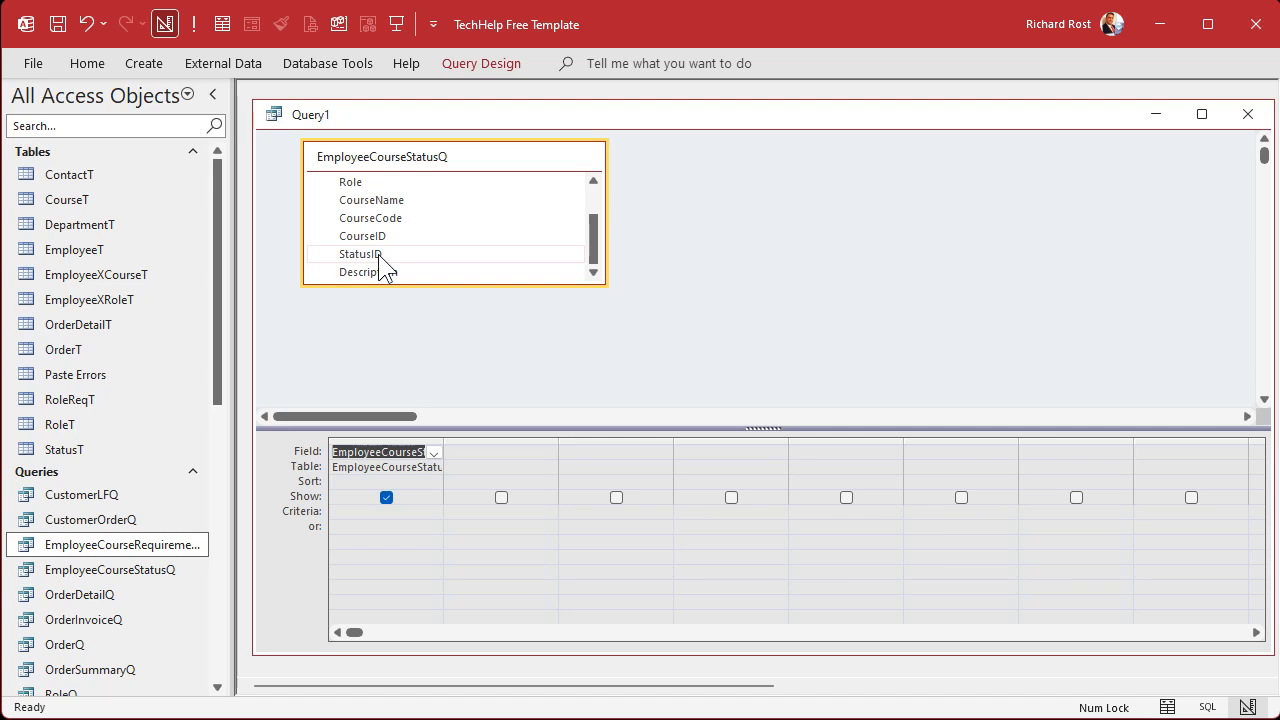
double_click(380, 256)
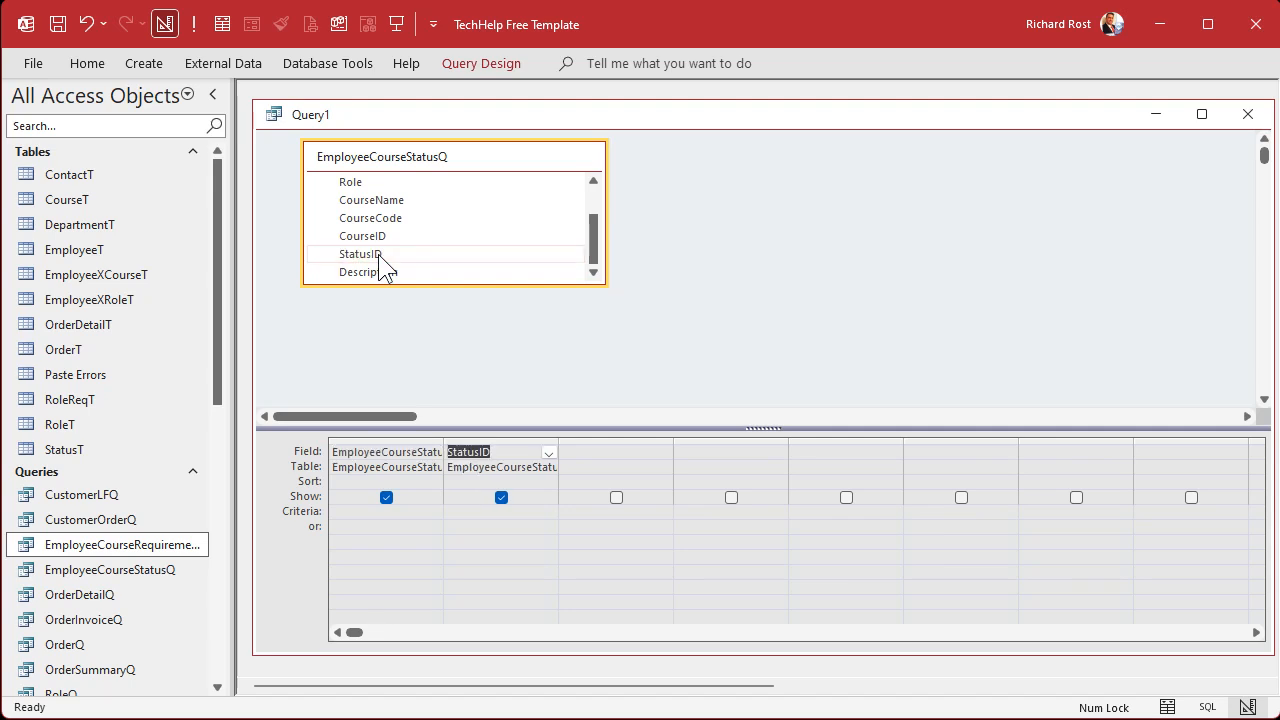
click(468, 512)
text(Is Null)
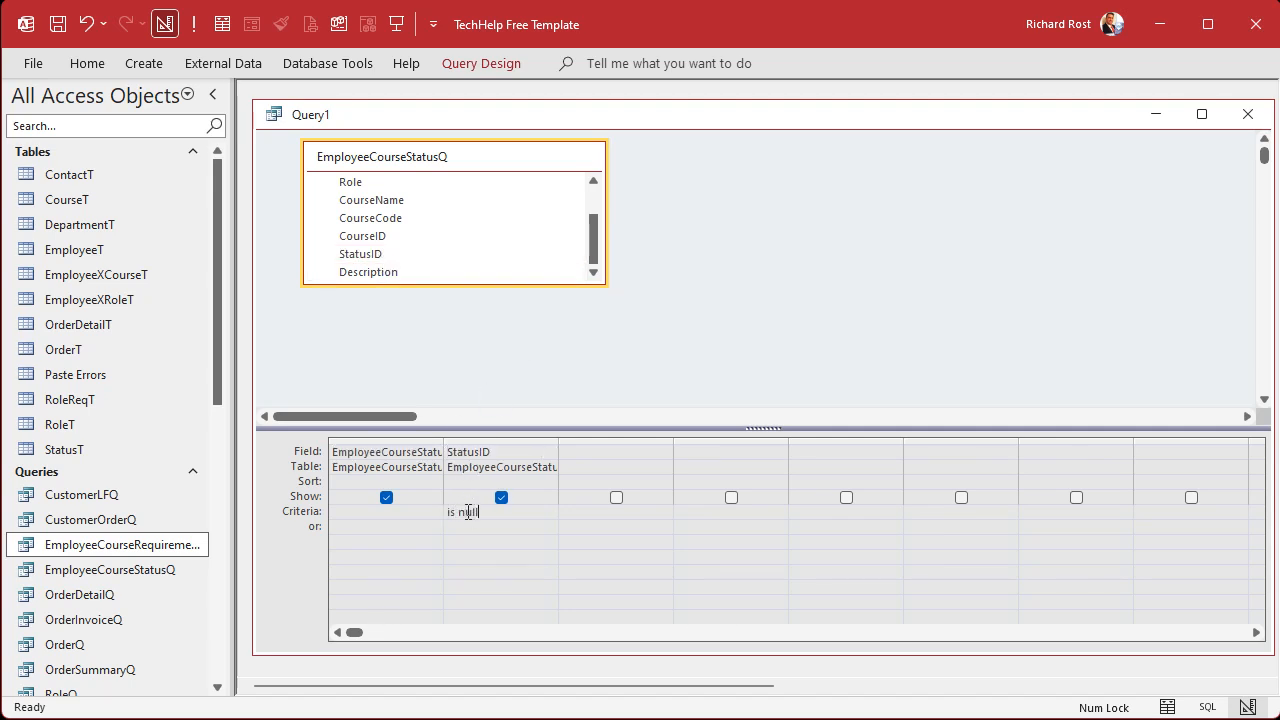
key(Tab)
click(193, 24)
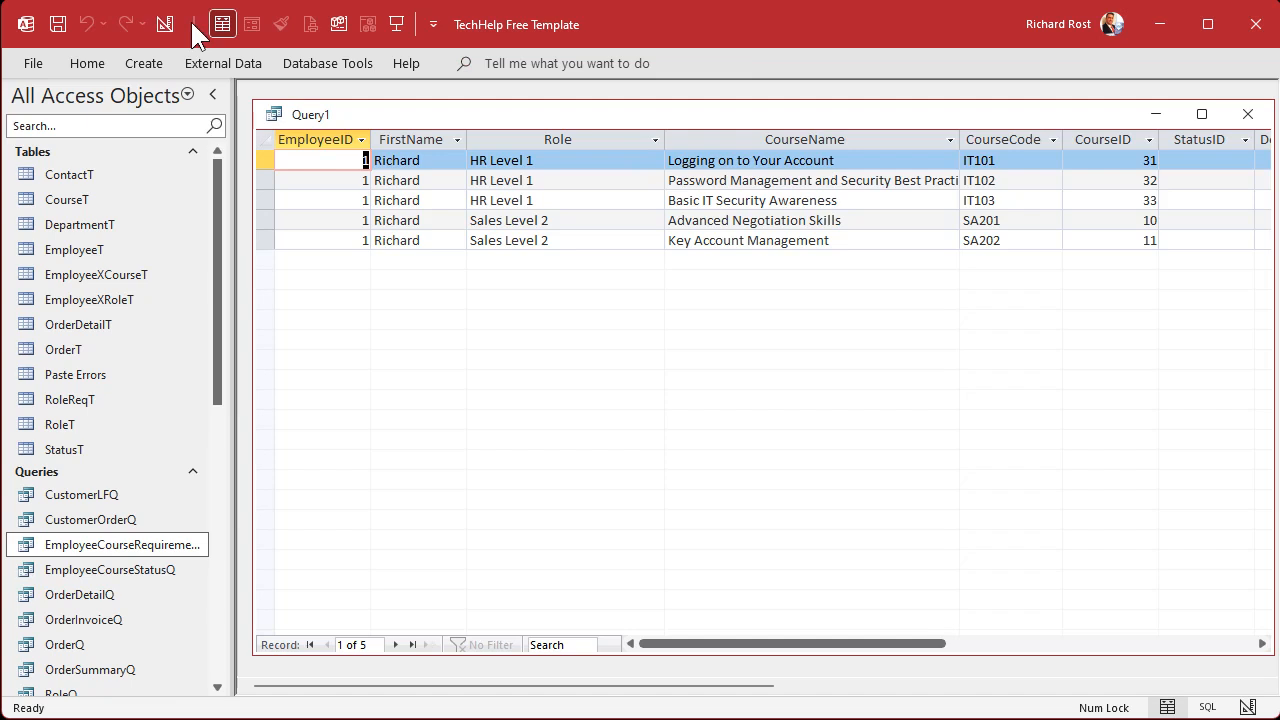
click(423, 140)
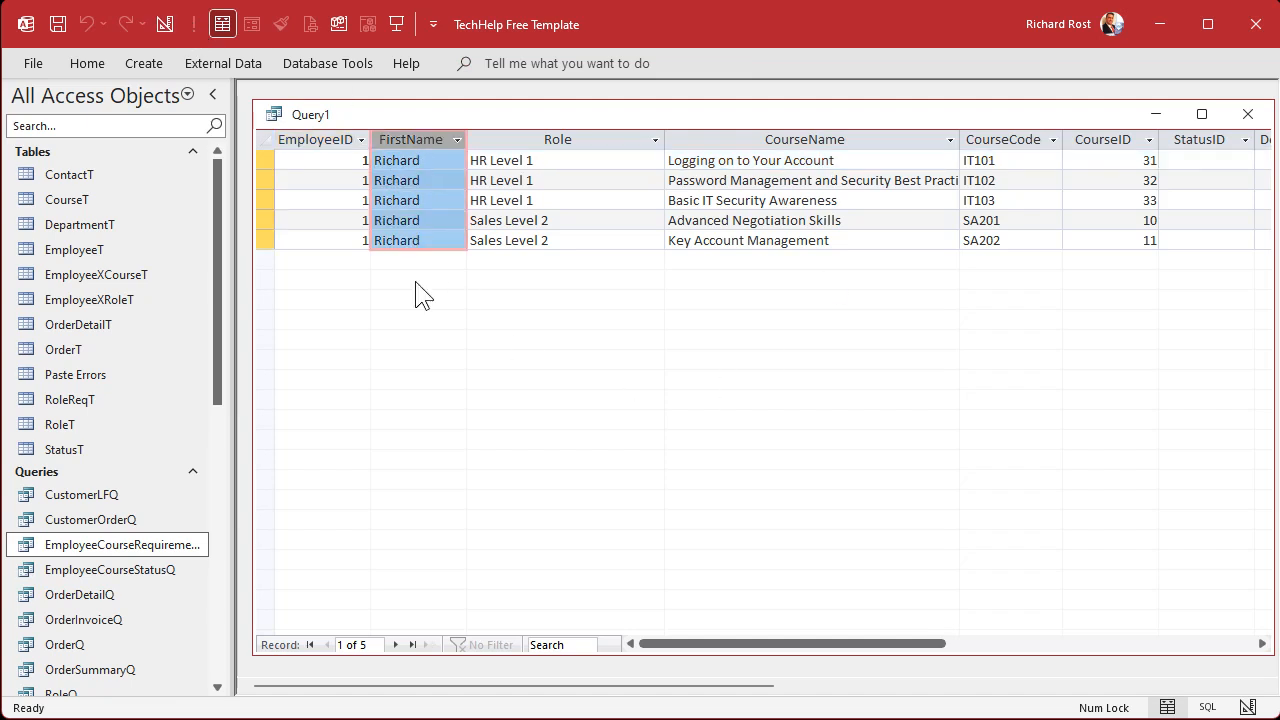
drag(703, 640, 886, 651)
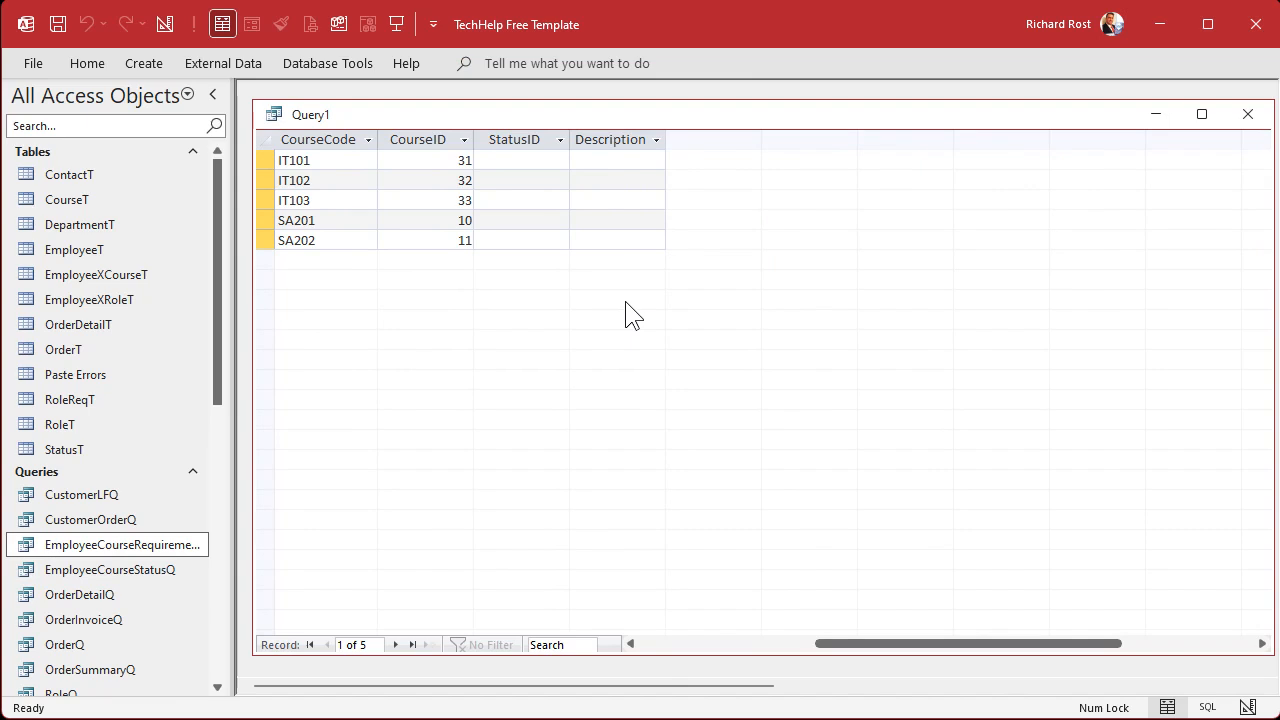
click(709, 643)
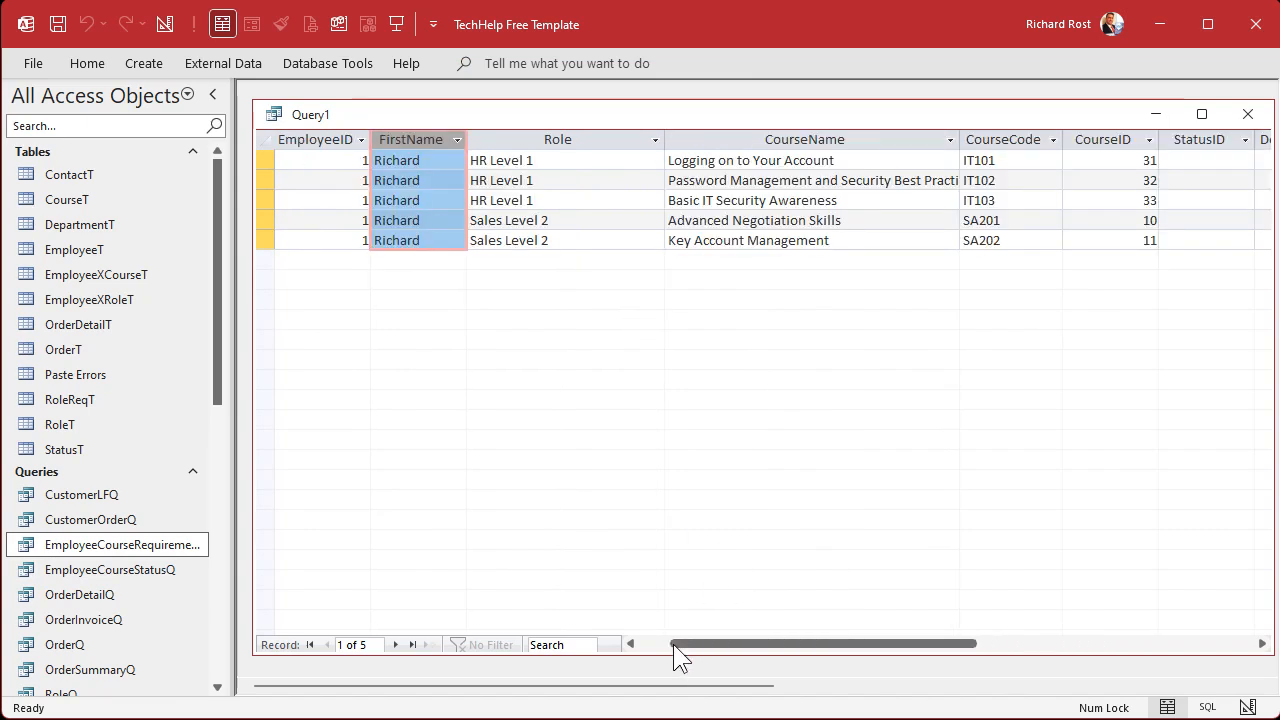
- Save the query as EmployeeCourseMissingQ and close it
key(ctrl+s)
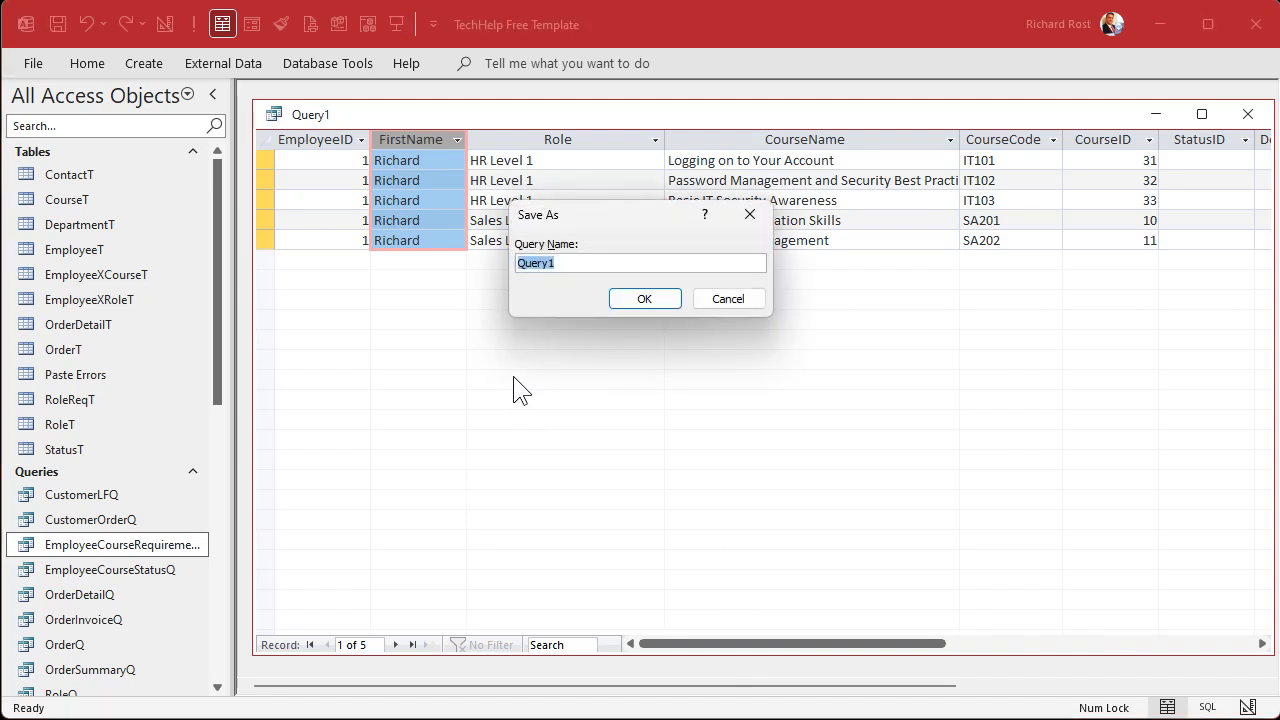
text(EmployeeCourseMissin)
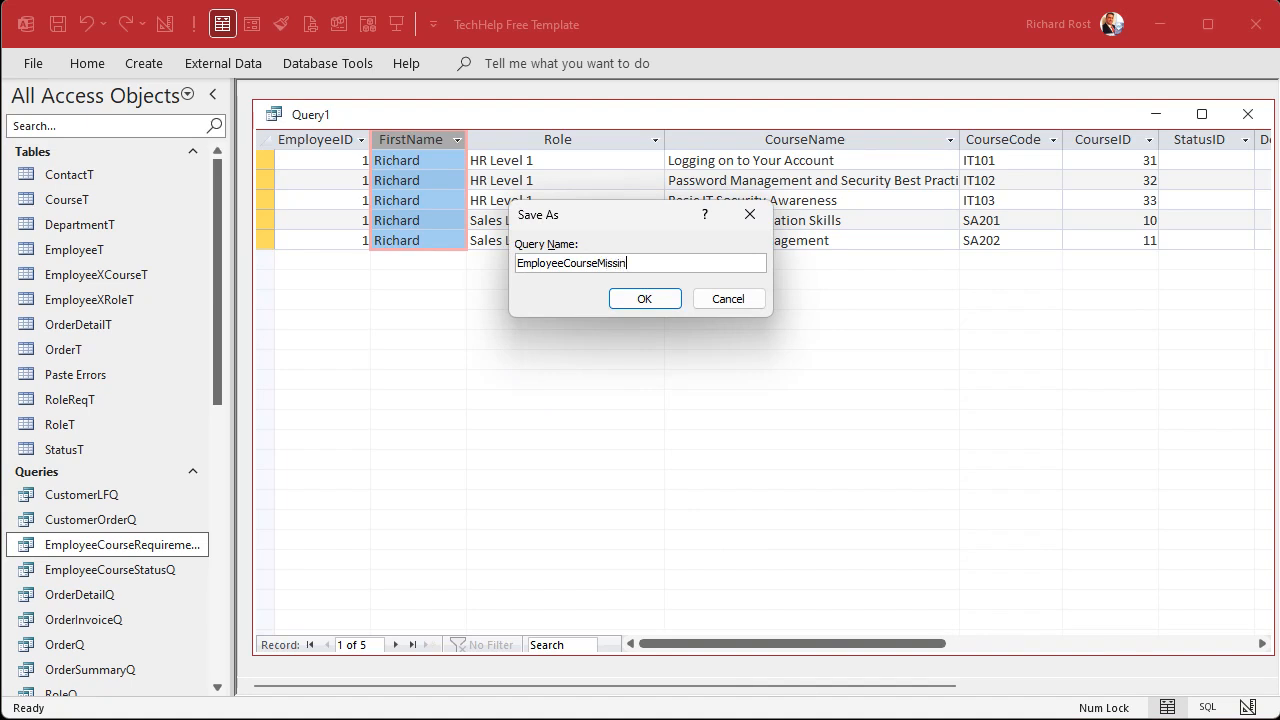
text(gQ)
key(Return)
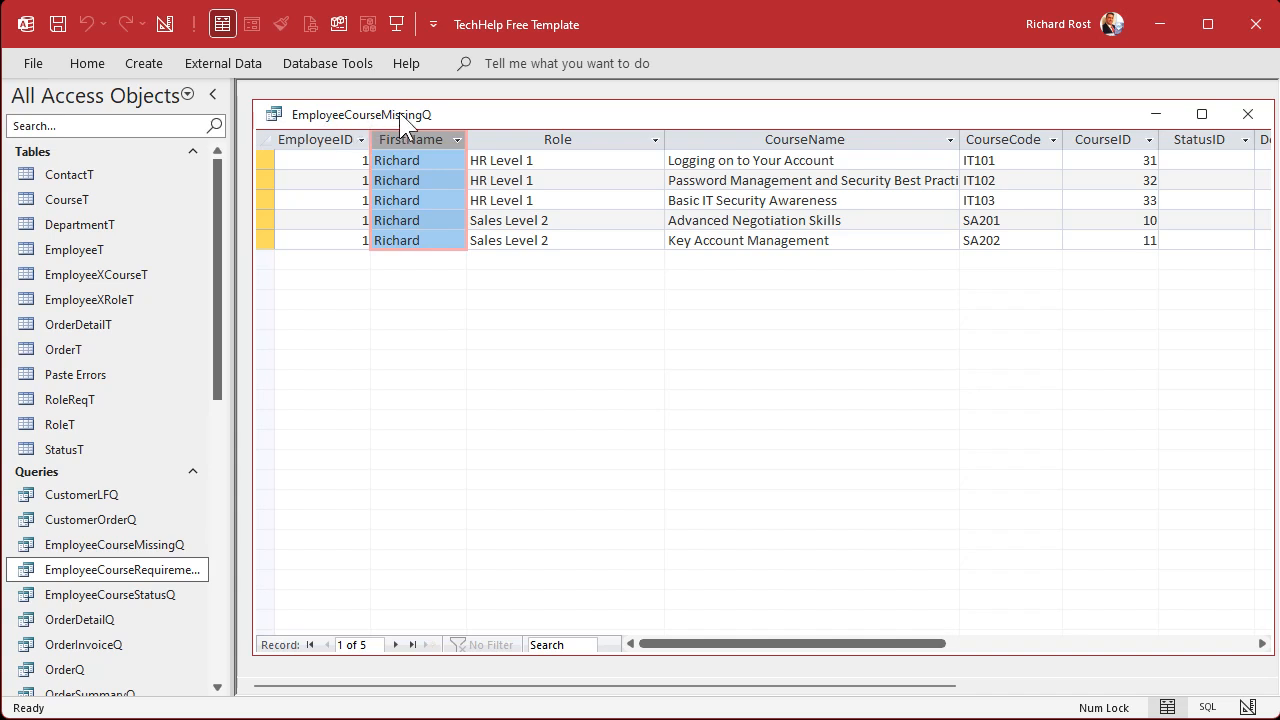
click(1248, 114)
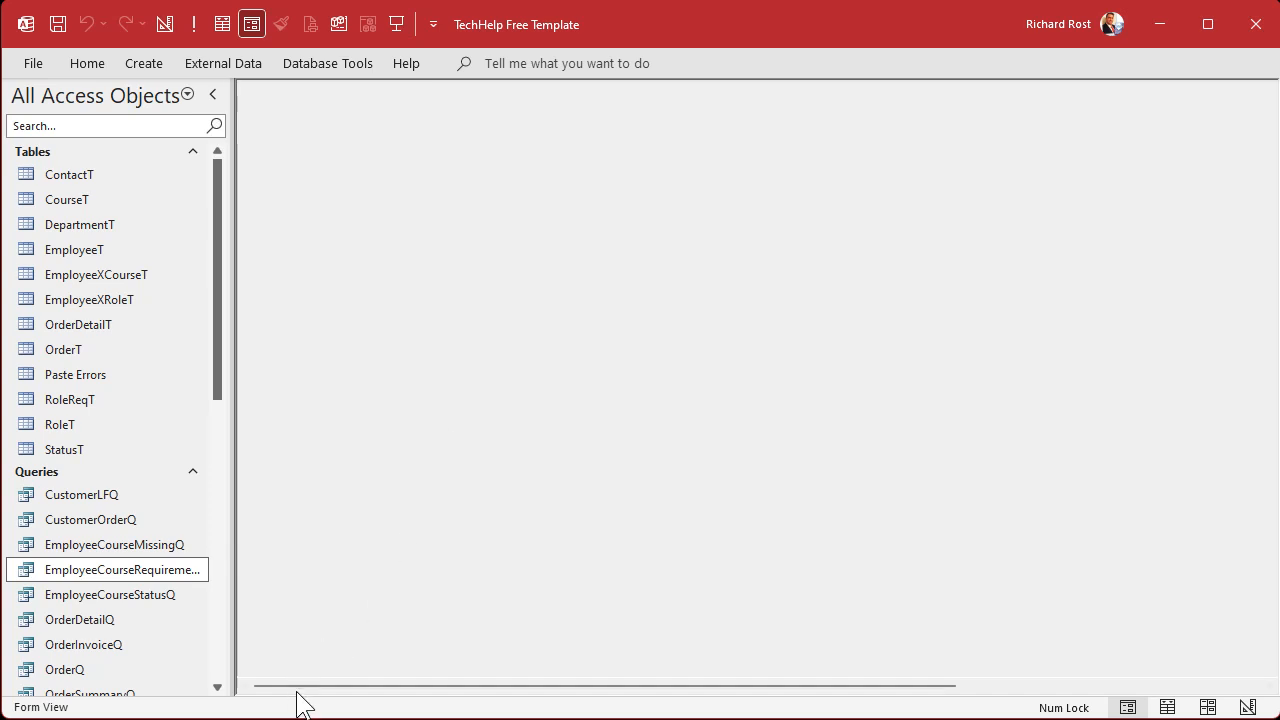
- Bring the Main Menu form into view and open the Employee Form from it
click(988, 686)
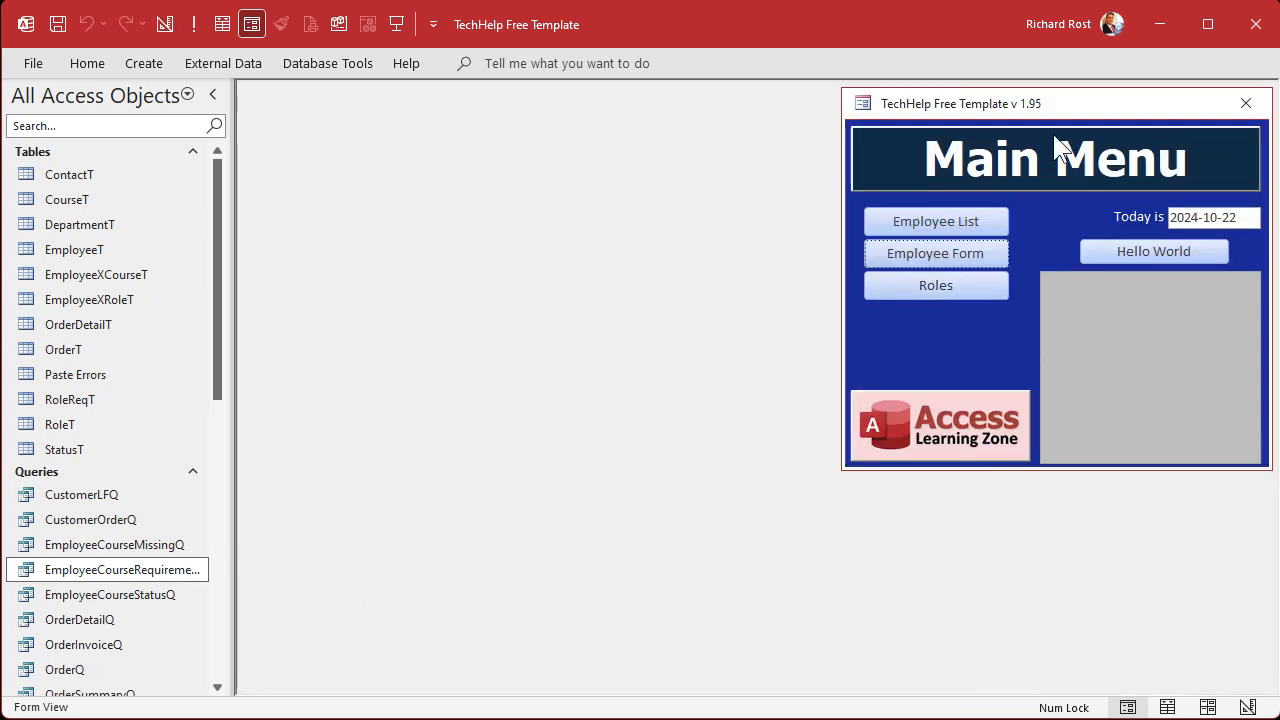
drag(1053, 105, 573, 117)
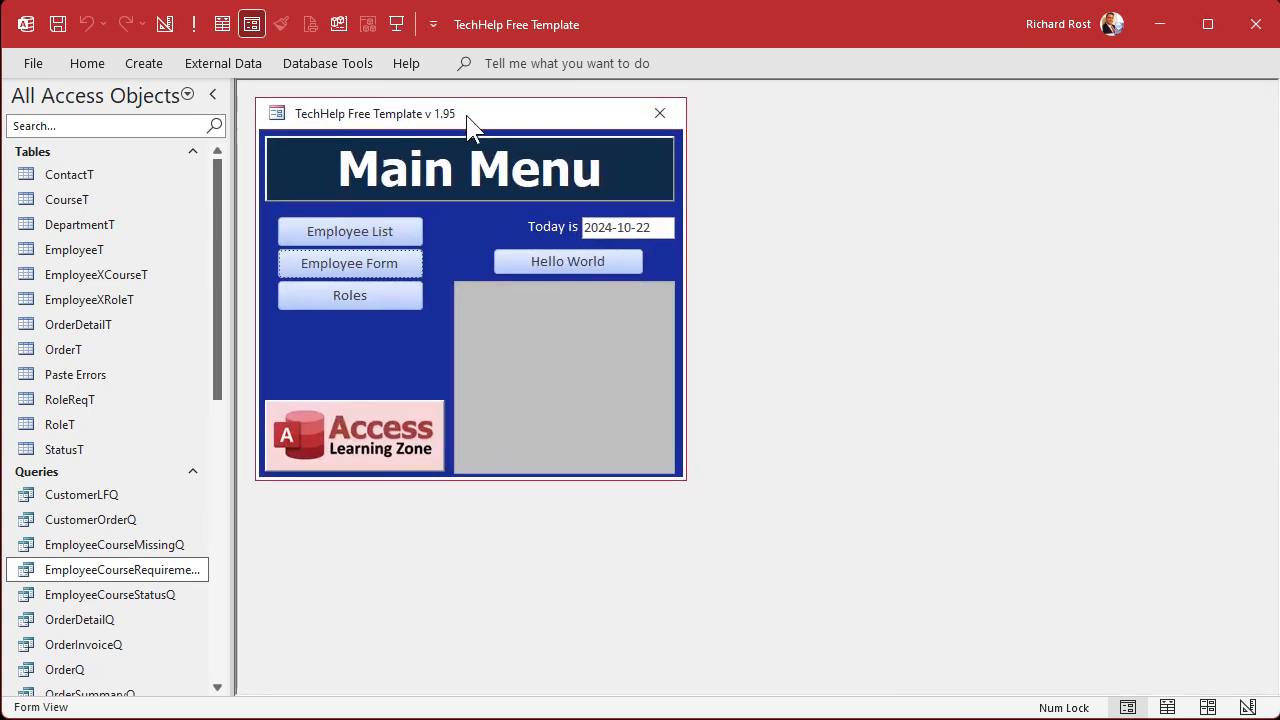
click(385, 258)
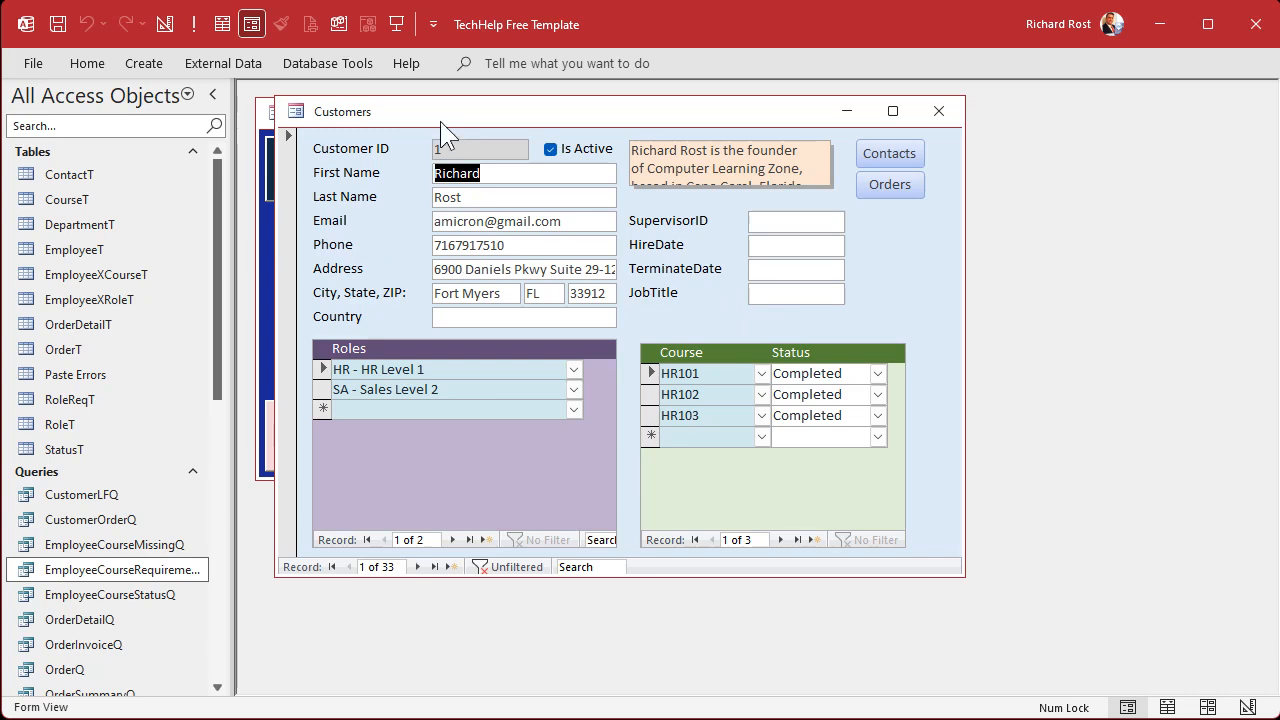
- Create another query in design view based on EmployeeCourseMissingQ and include all of its fields
click(136, 65)
click(322, 128)
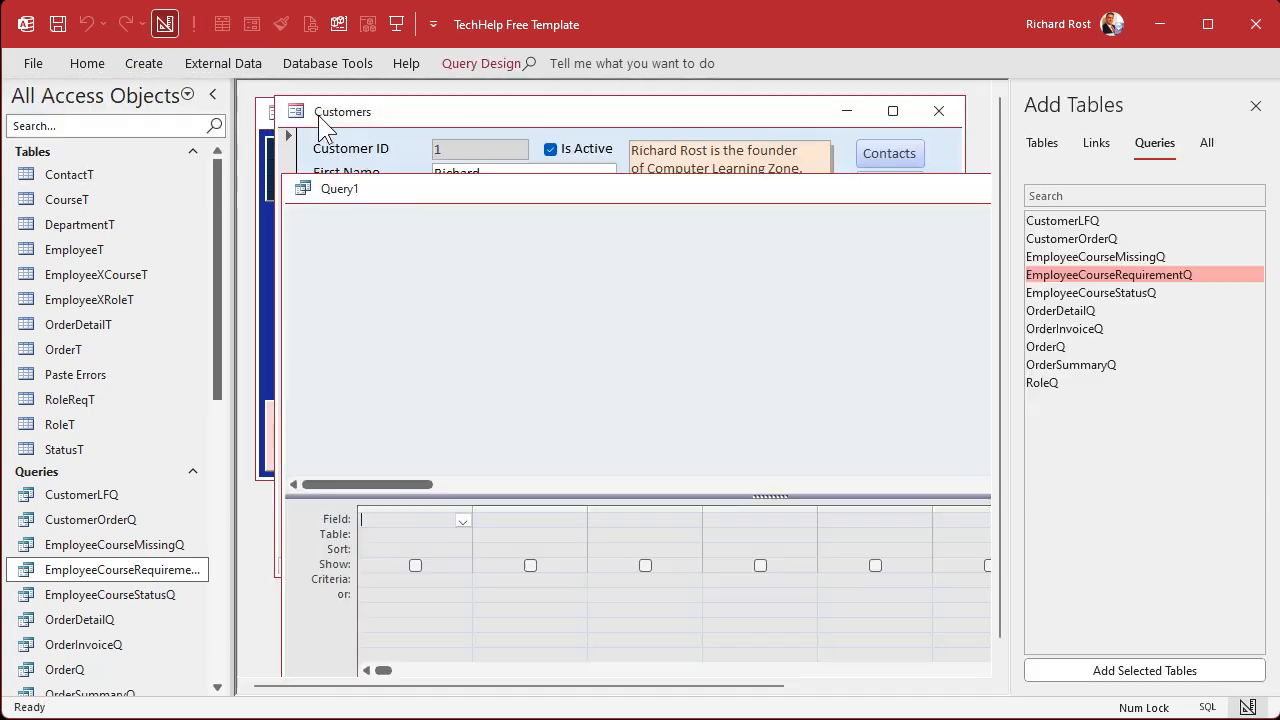
drag(415, 188, 397, 135)
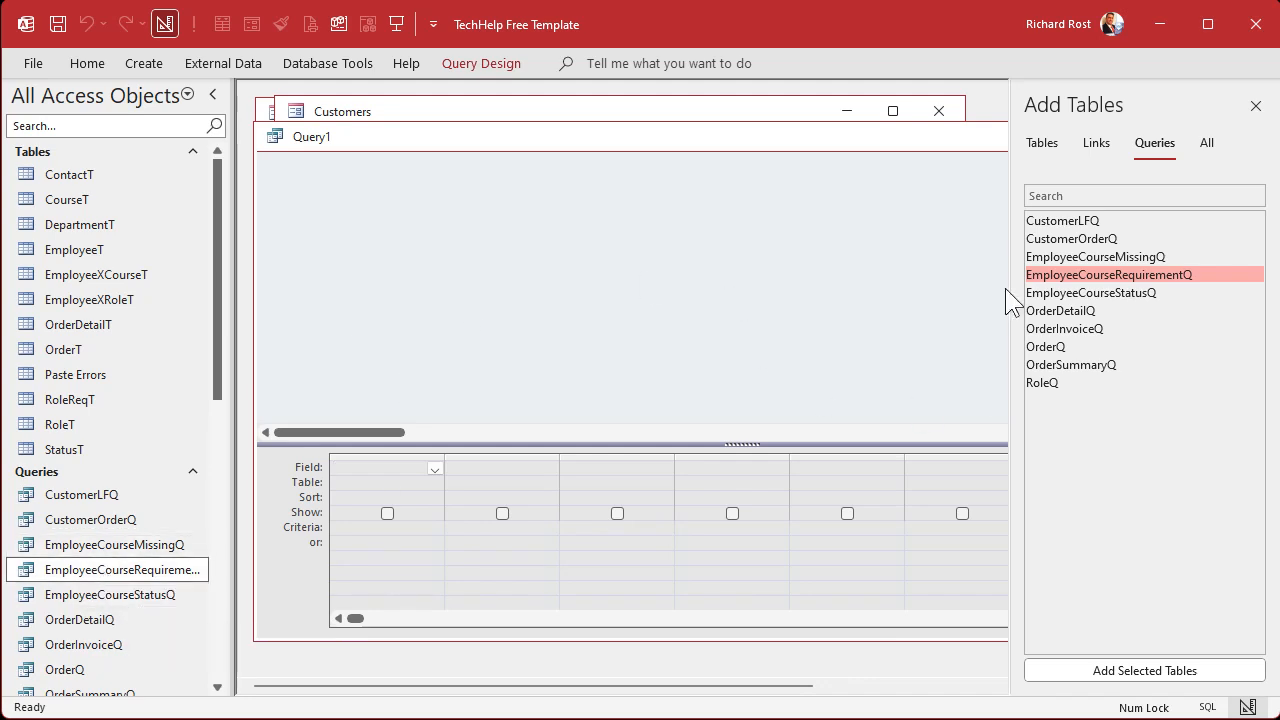
double_click(1117, 259)
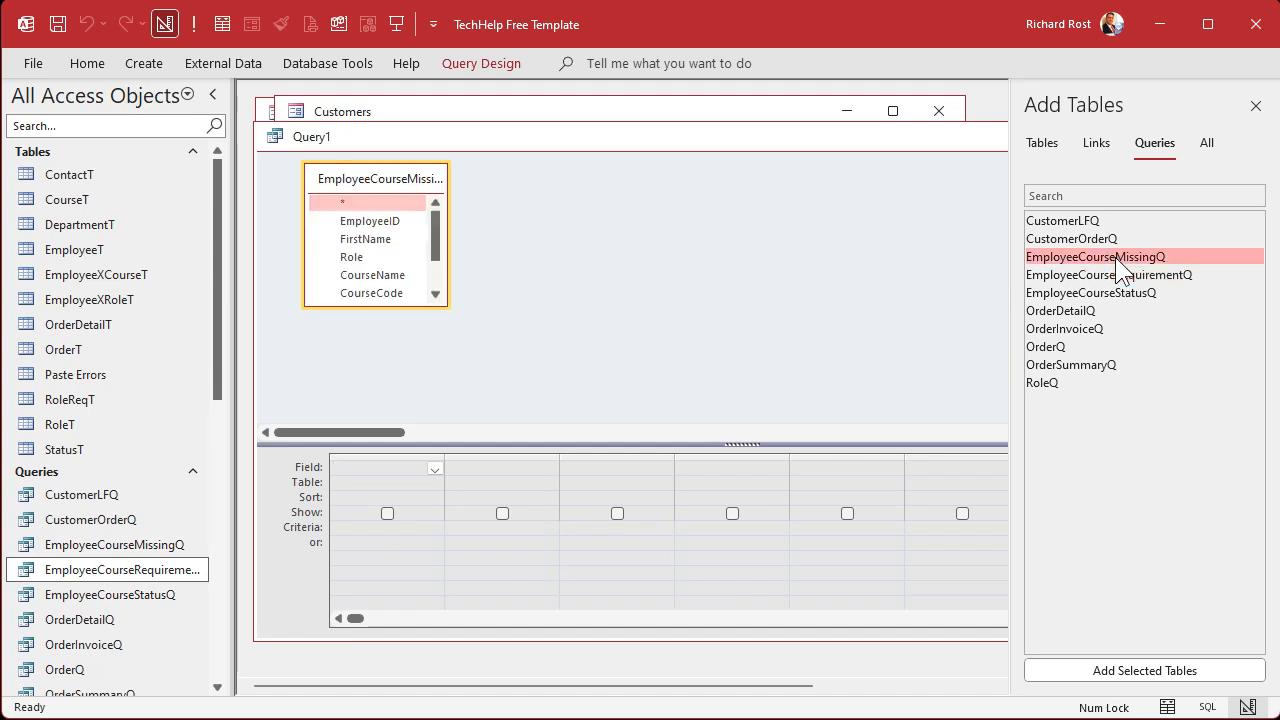
click(1256, 105)
drag(444, 305, 558, 402)
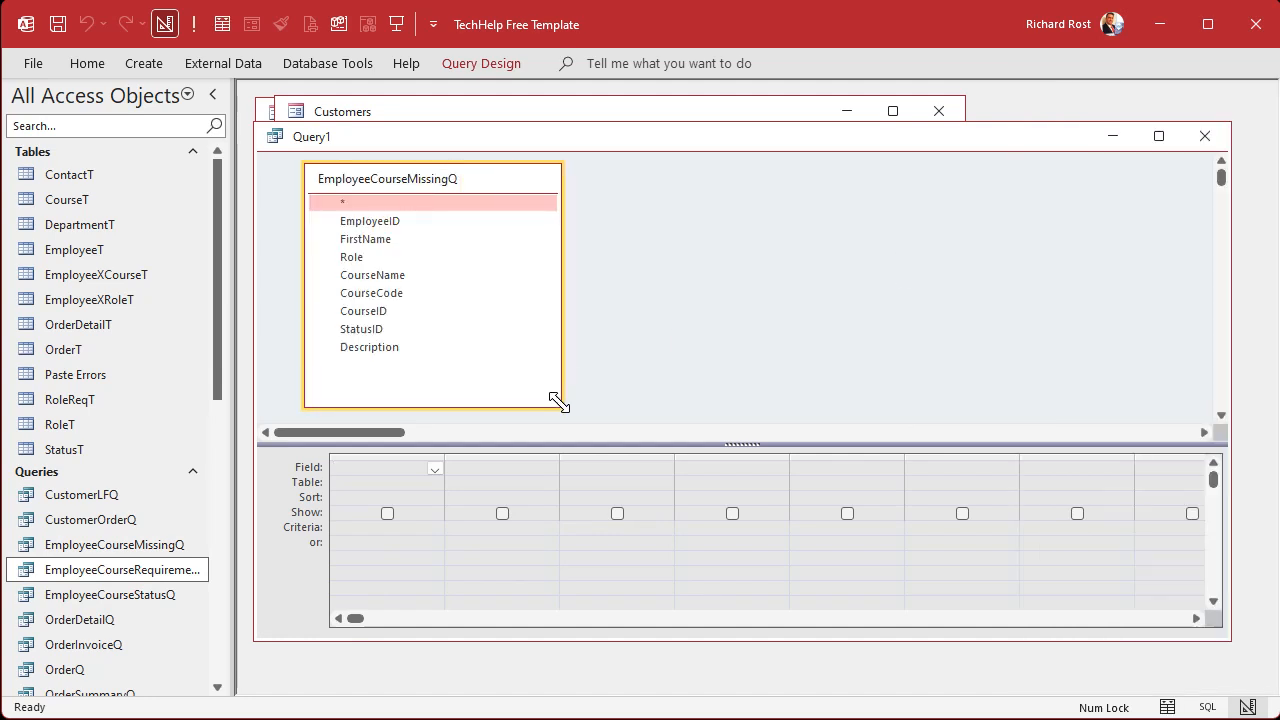
double_click(427, 201)
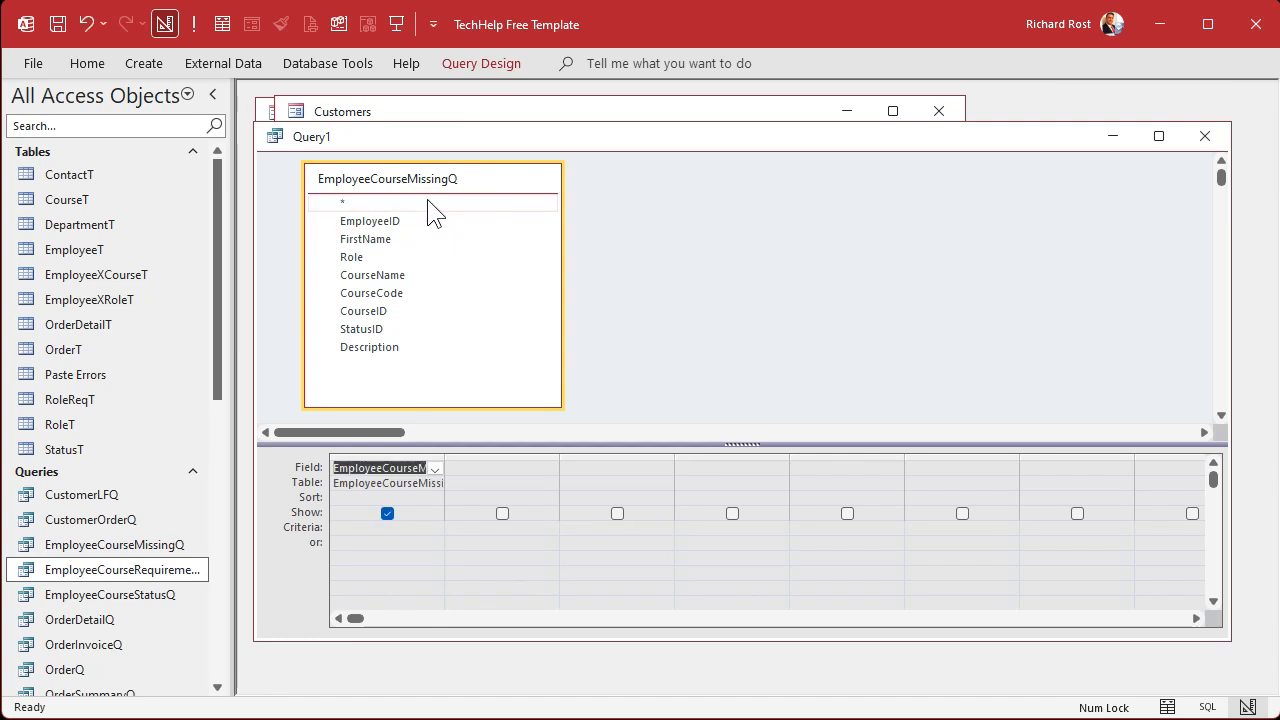
- Add EmployeeID as a hidden field with the criterion Forms!EmployeeF!EmployeeID to limit the query to the employee open in the form
double_click(370, 221)
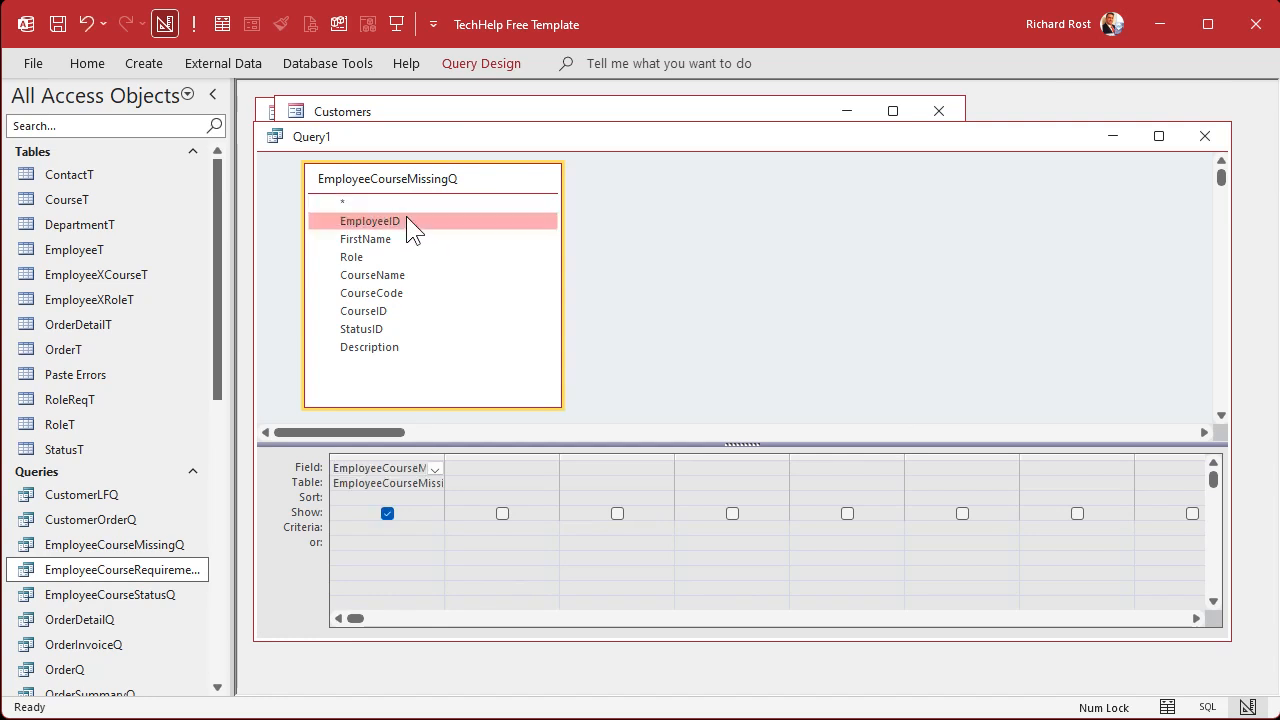
click(502, 514)
click(504, 528)
text(Form)
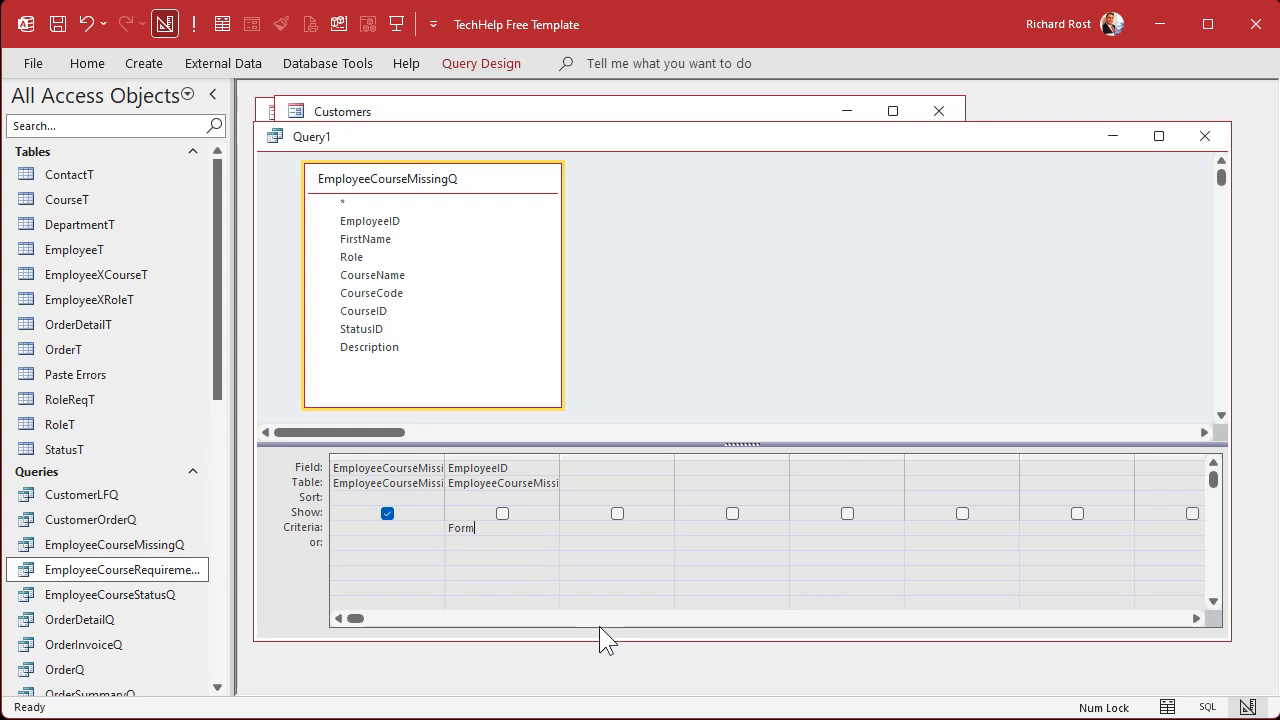
text(s!Emp)
key(Down)
key(Down)
key(Tab)
text(!)
text(EmployeeID)
key(Tab)
key(Tab)
click(636, 318)
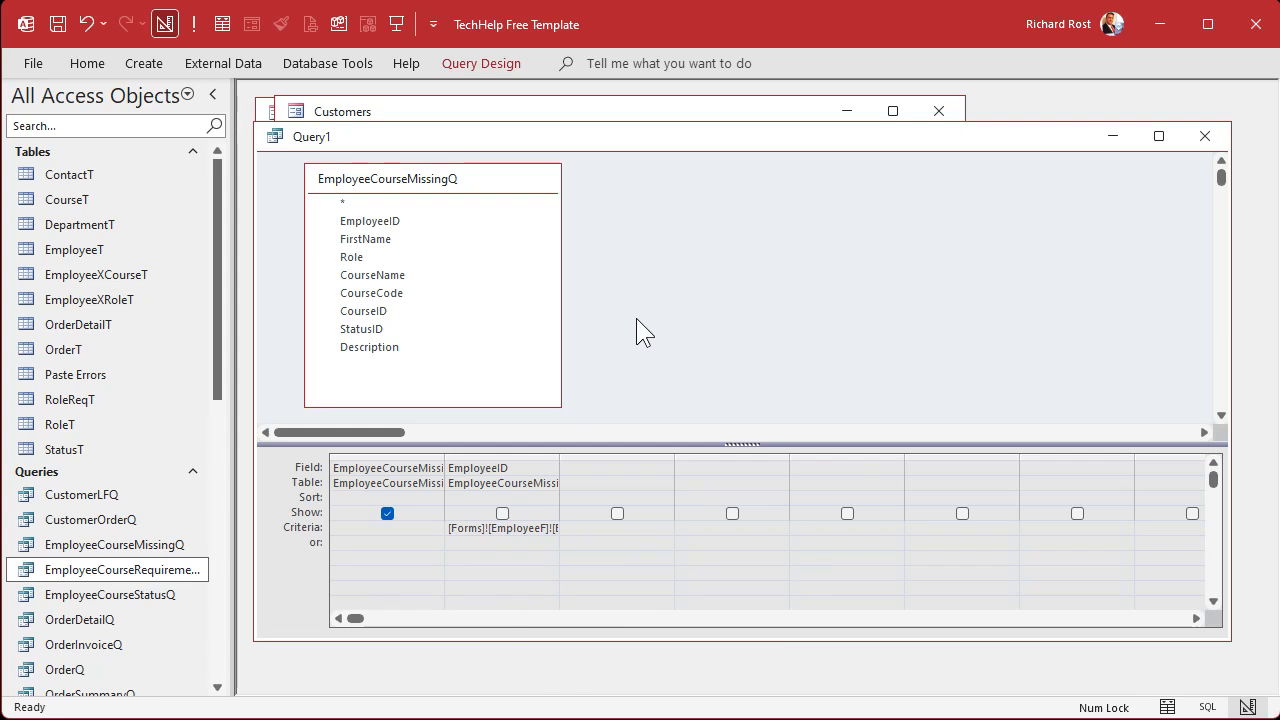
- Check the open employee form, then save the query as EmployeeCourseMissingCurrentQ and close it
click(645, 112)
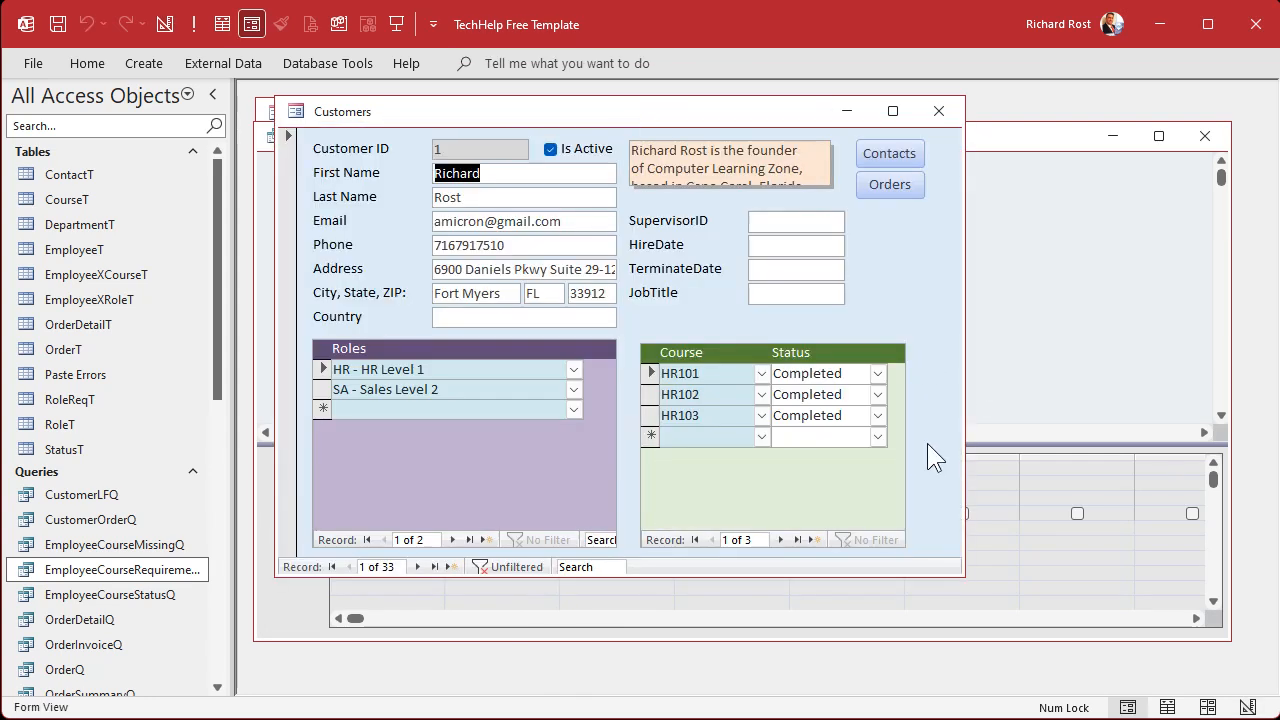
click(1055, 147)
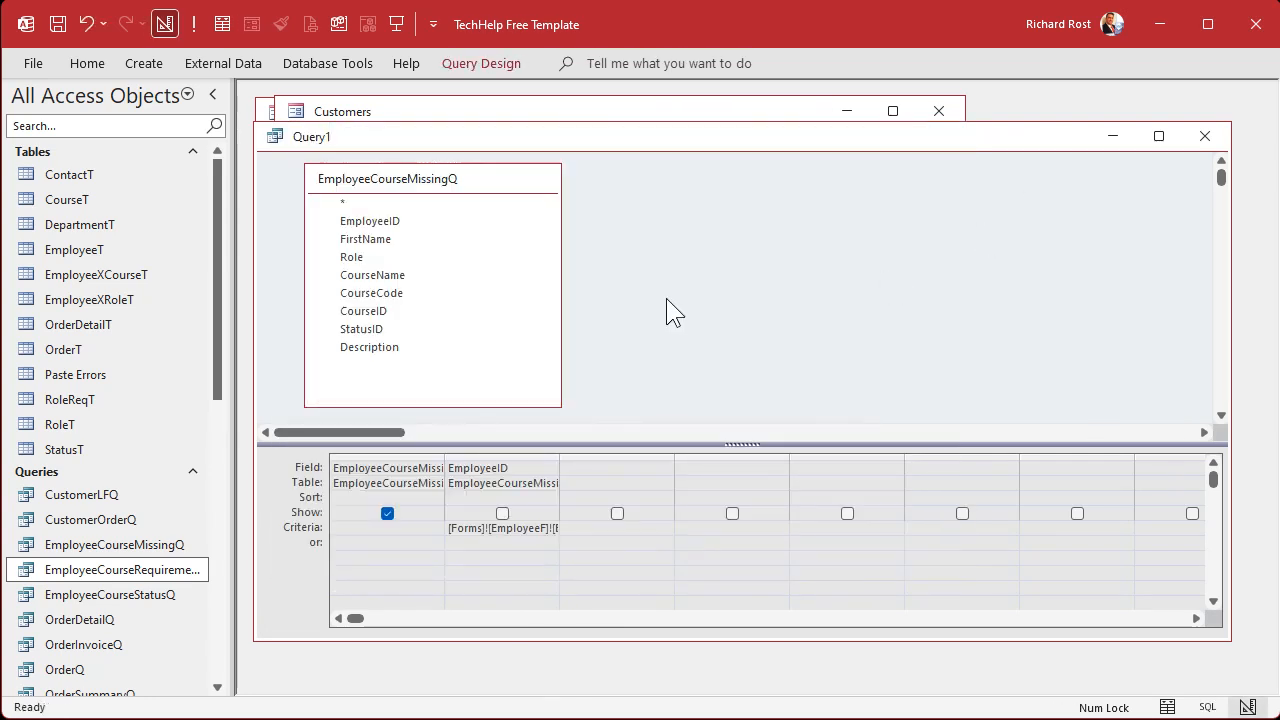
key(ctrl+s)
text(EmployeeCourseMissi)
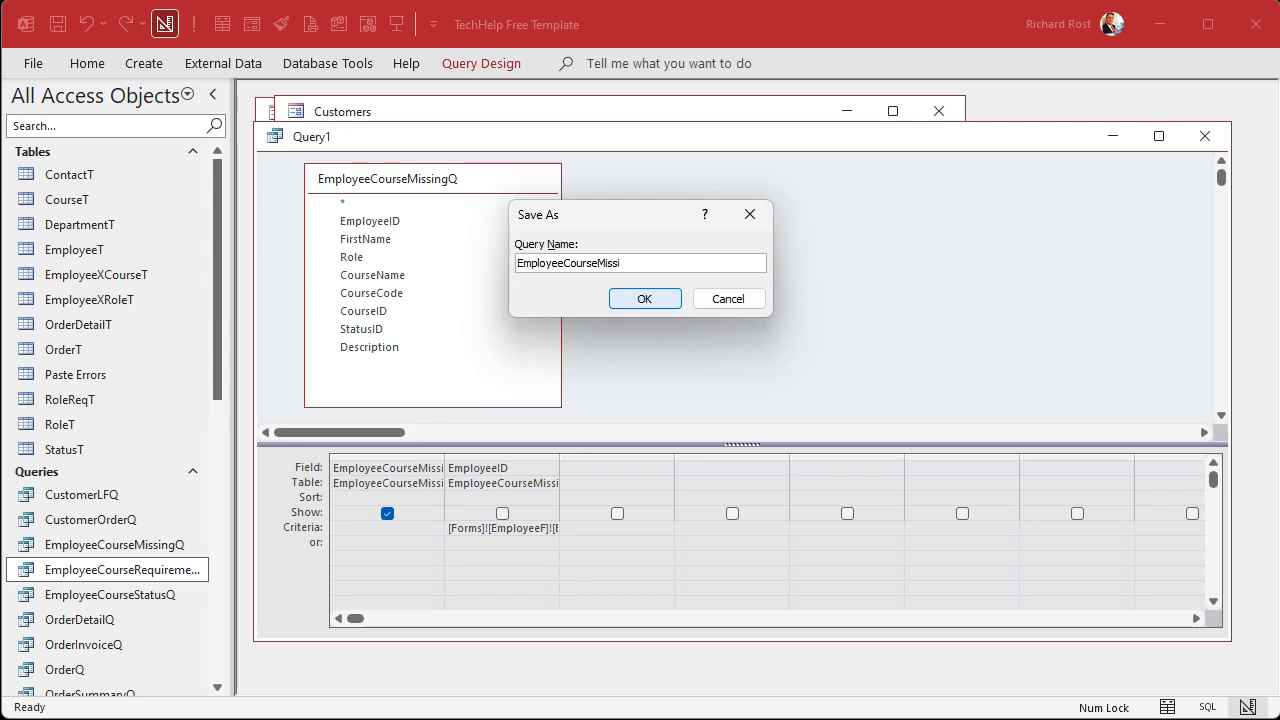
text(ngCurrentQ)
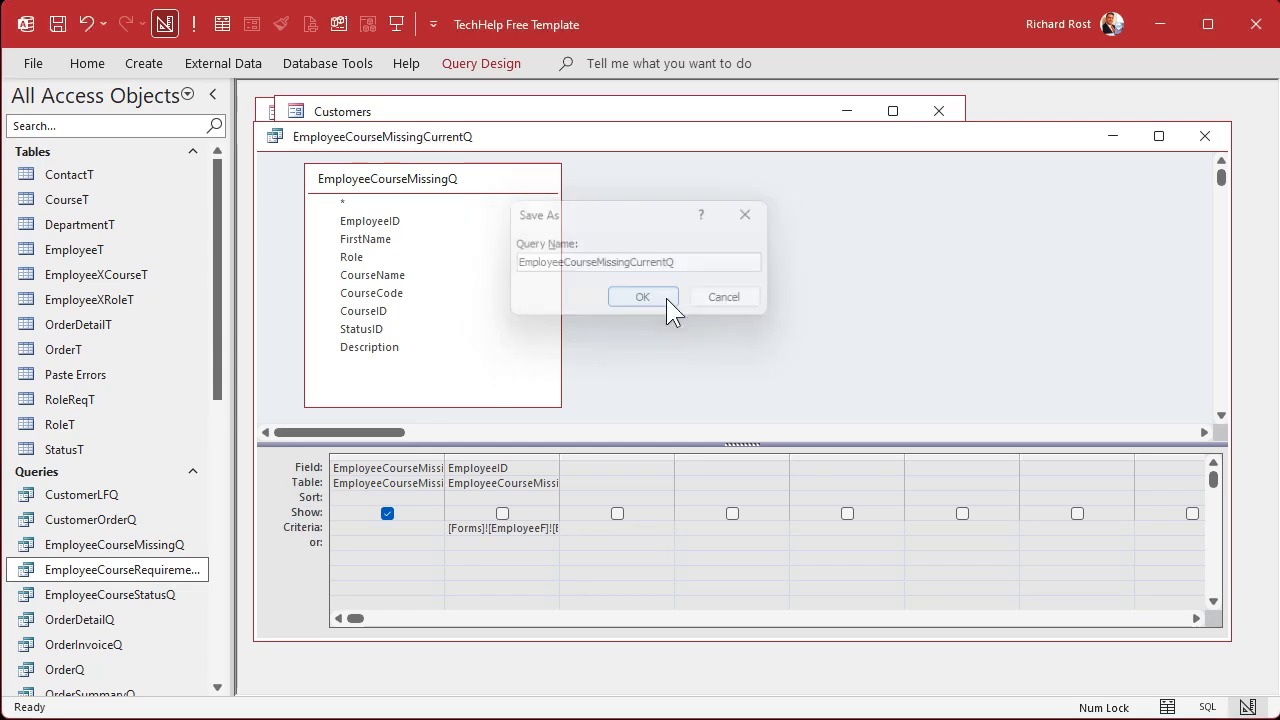
click(666, 298)
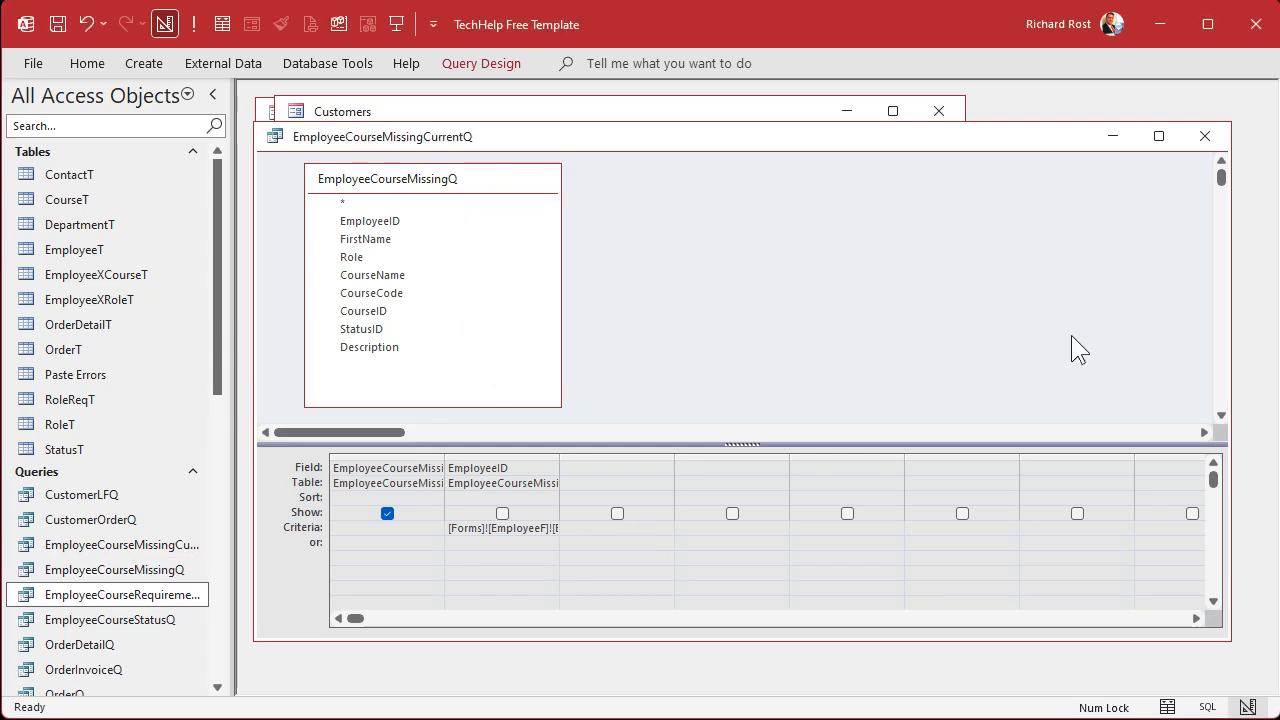
click(1205, 136)
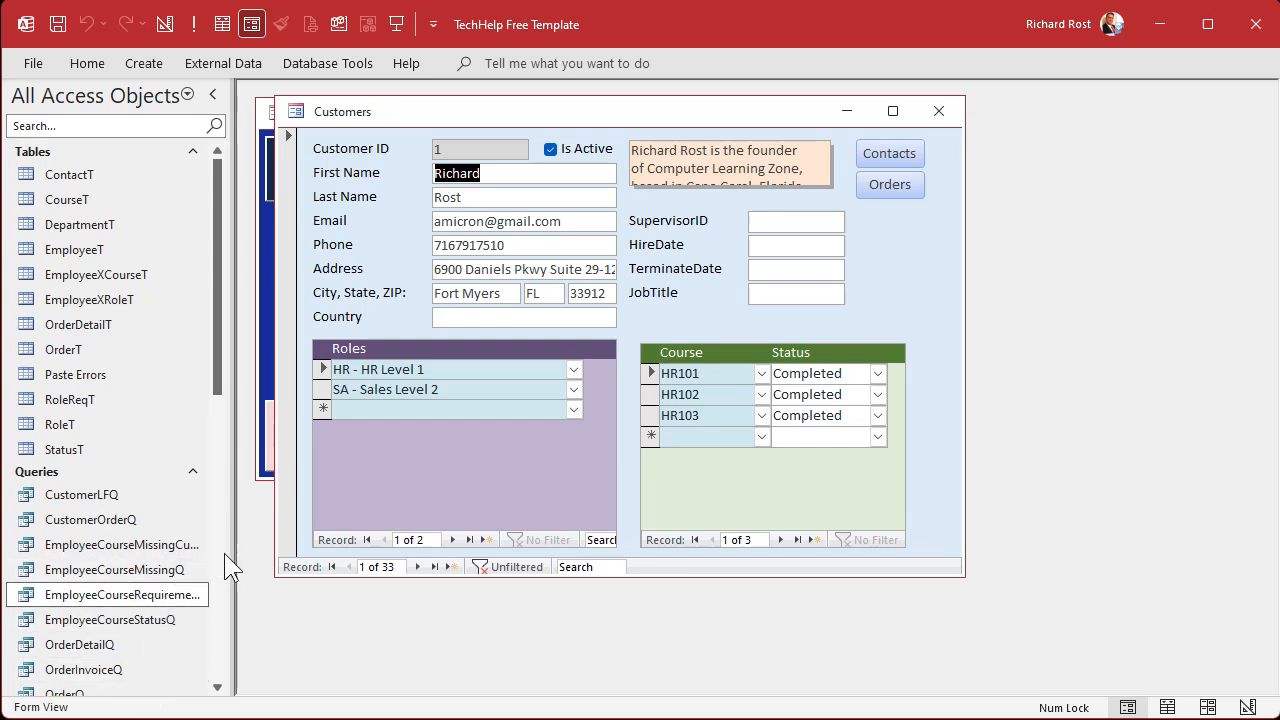
- Widen the object list, open EmployeeCourseMissingCurrentQ to check the current employee's missing courses, and close it
drag(281, 549, 284, 549)
double_click(140, 545)
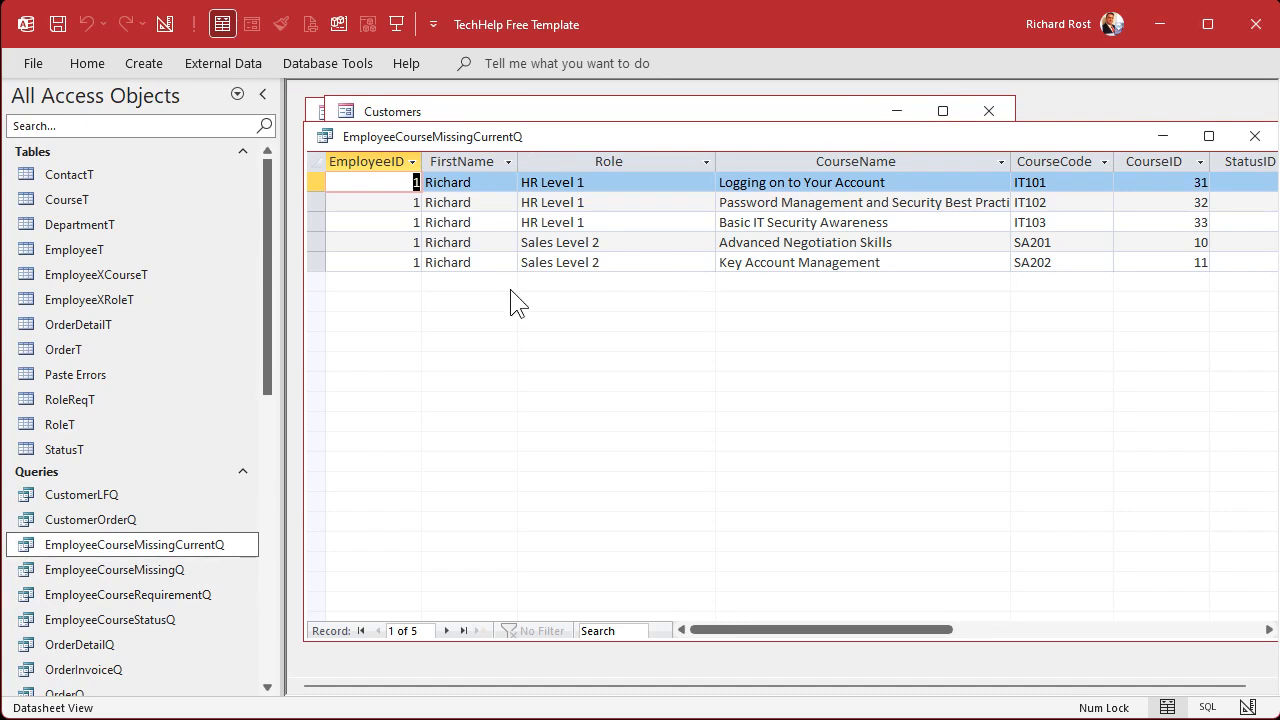
click(1254, 136)
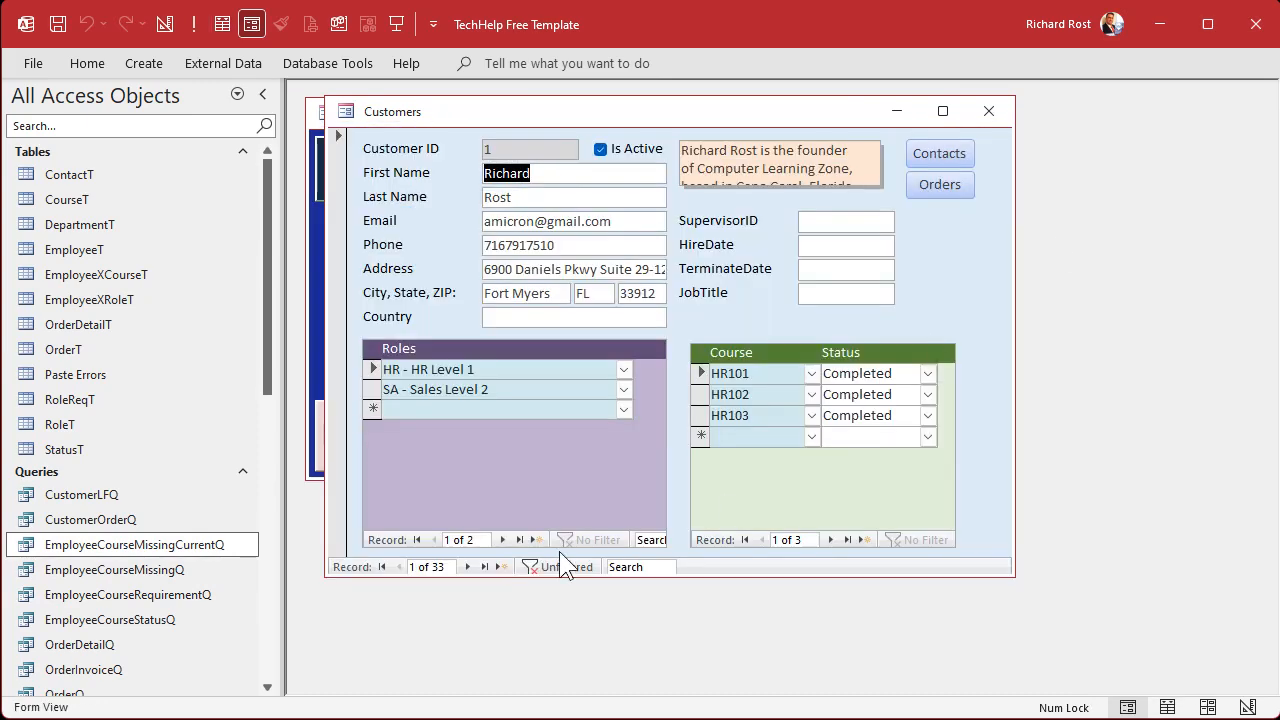
- Go to the second employee's record, look through the available roles without choosing one, and close the form
click(468, 560)
click(623, 370)
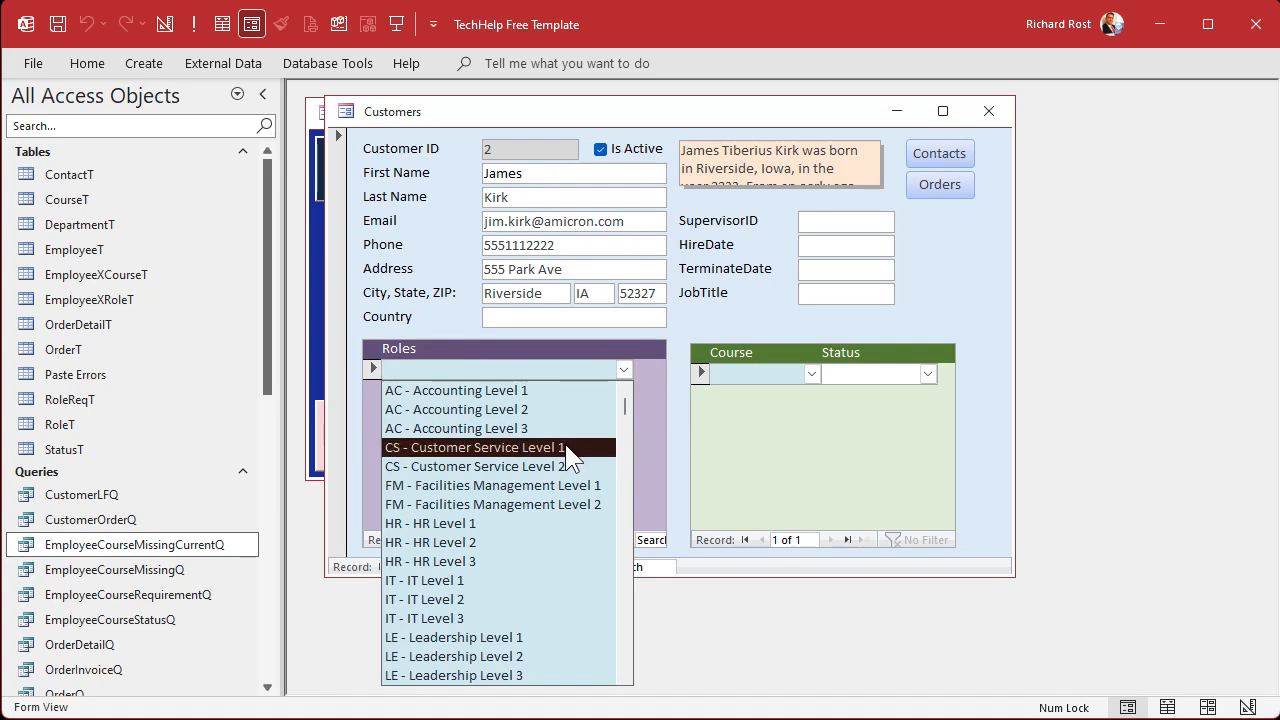
click(979, 280)
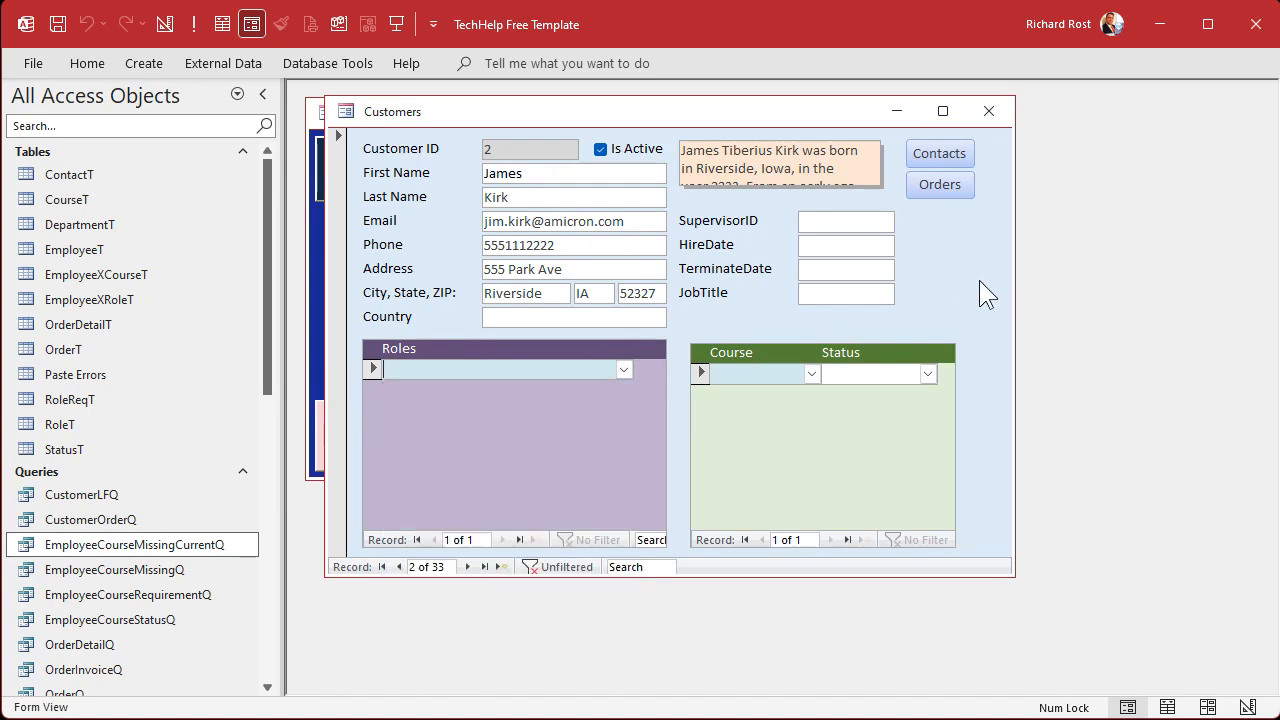
click(982, 108)
- Open the RoleF form, review the courses required for the HR roles and Sales Level 1, and close the form
click(404, 297)
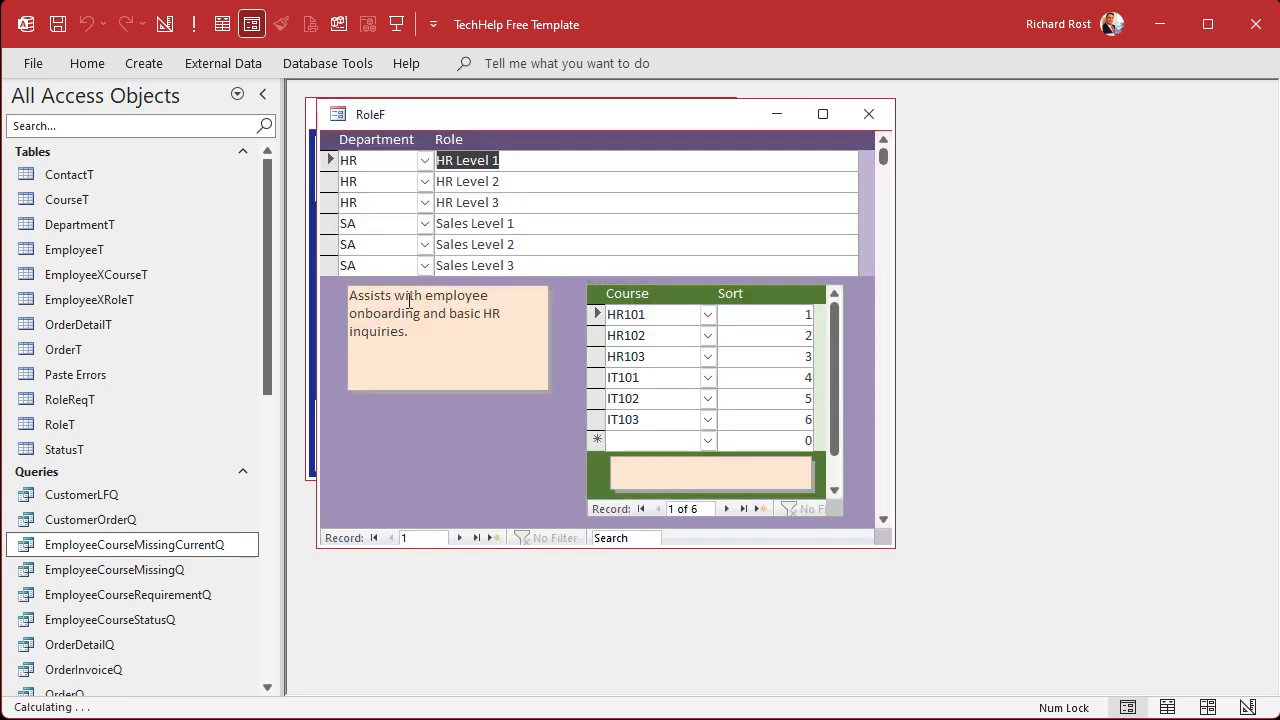
click(506, 183)
click(500, 203)
click(512, 223)
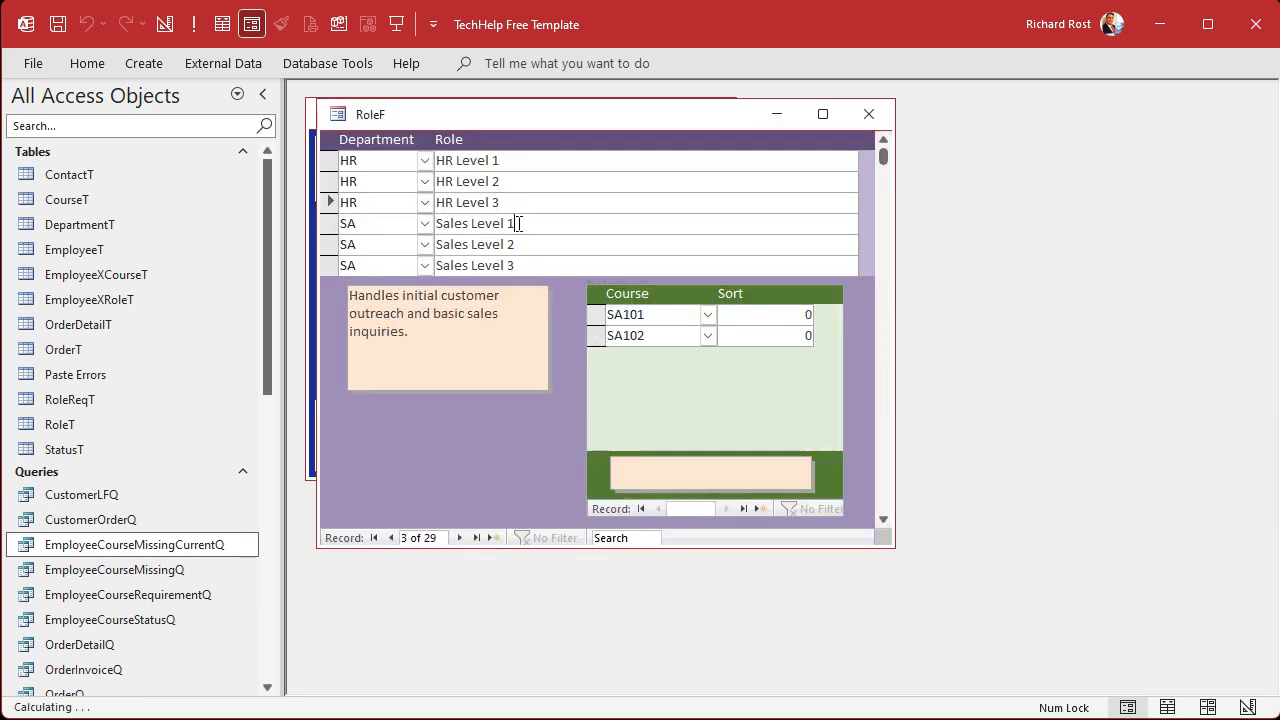
click(868, 114)
- Open the employee form, go to the second employee's record, and assign the role SA - Sales Level 1
click(399, 262)
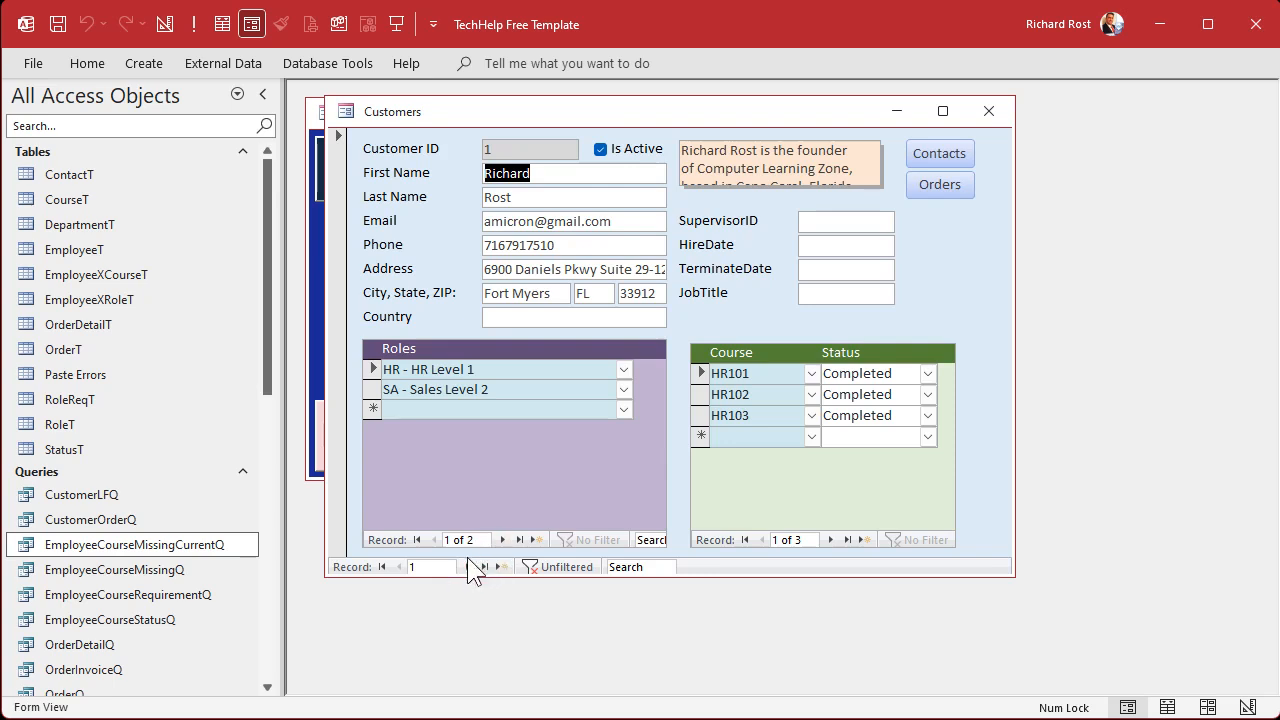
click(482, 567)
click(624, 369)
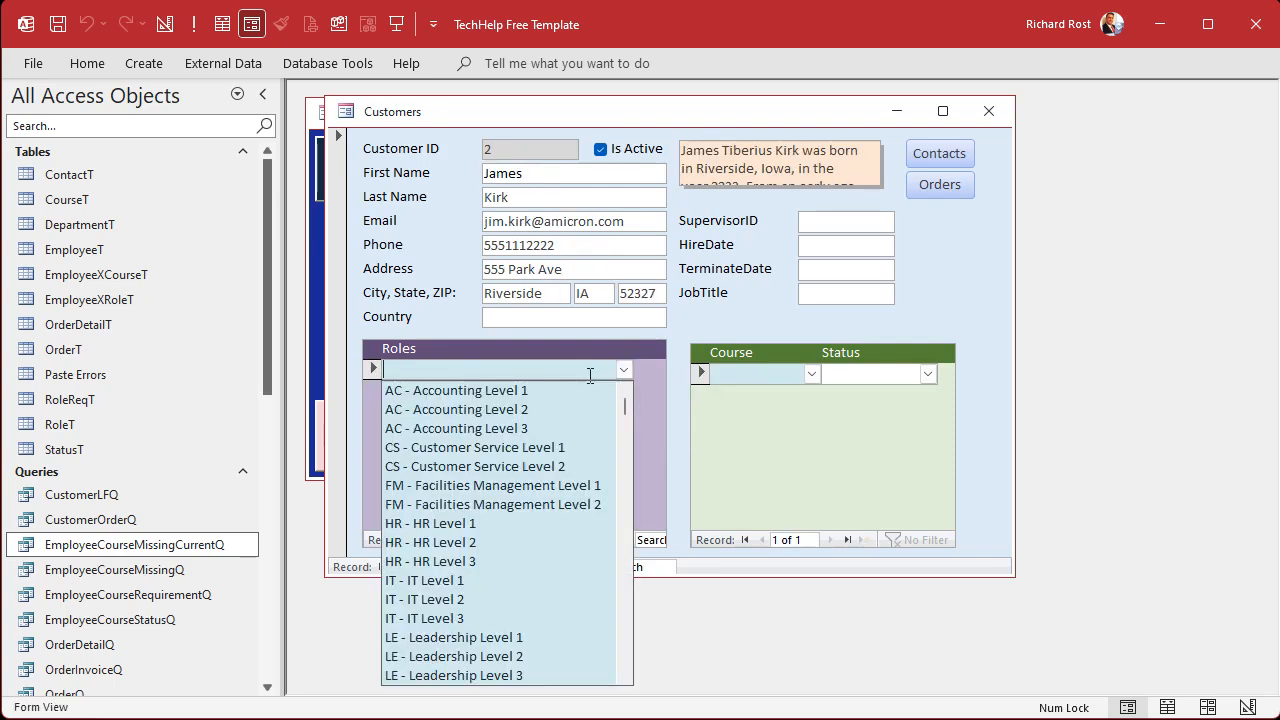
text(sa - Sales Level 1)
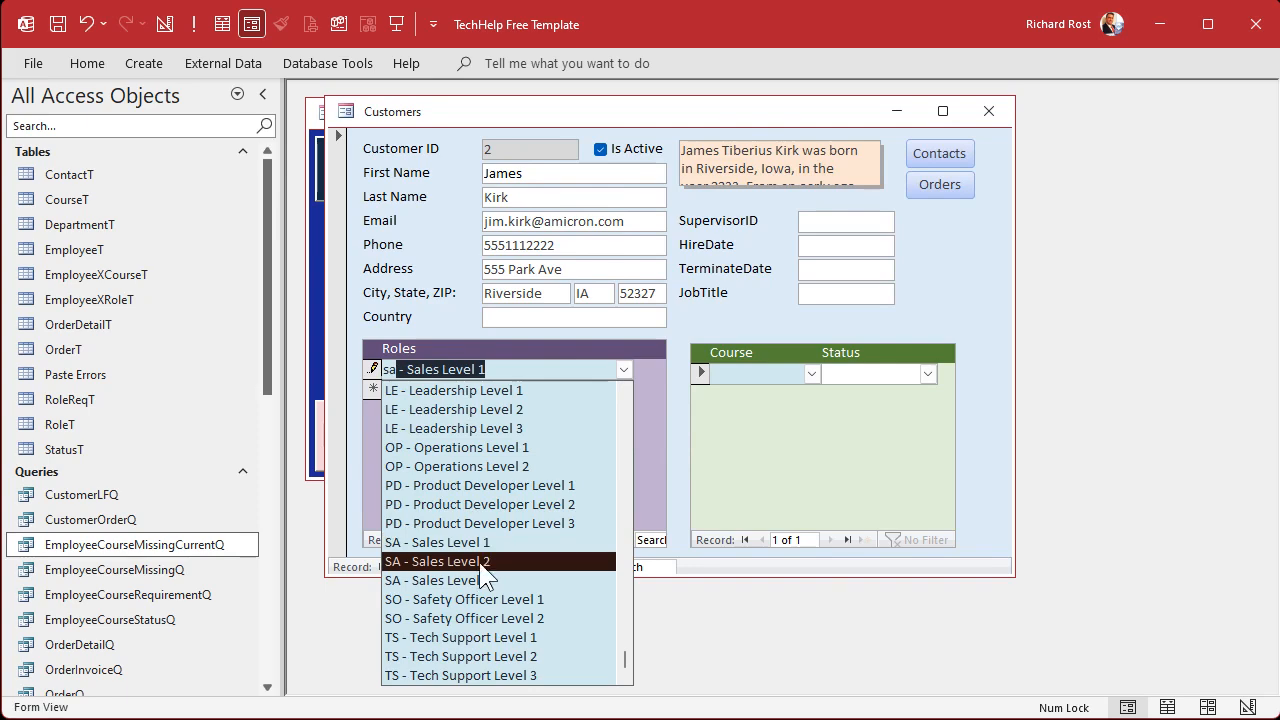
click(482, 541)
click(497, 388)
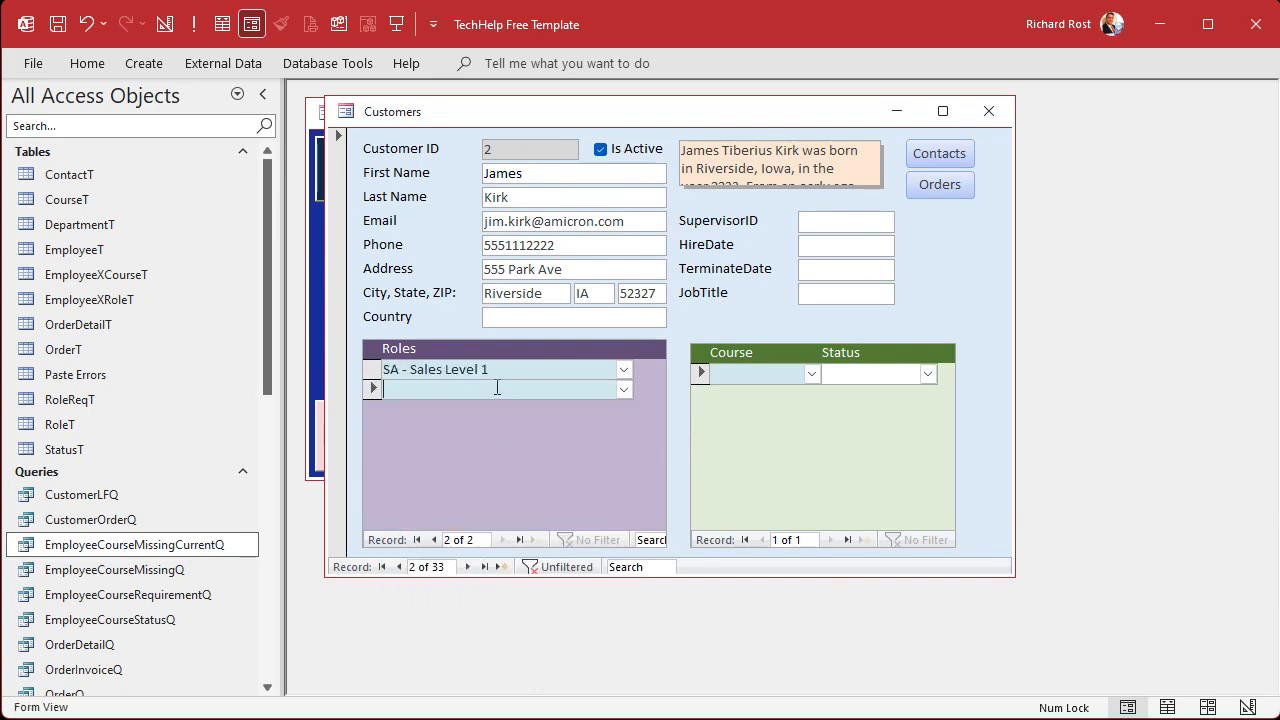
- Run EmployeeCourseMissingCurrentQ to check the second employee's missing courses, and close it
double_click(190, 557)
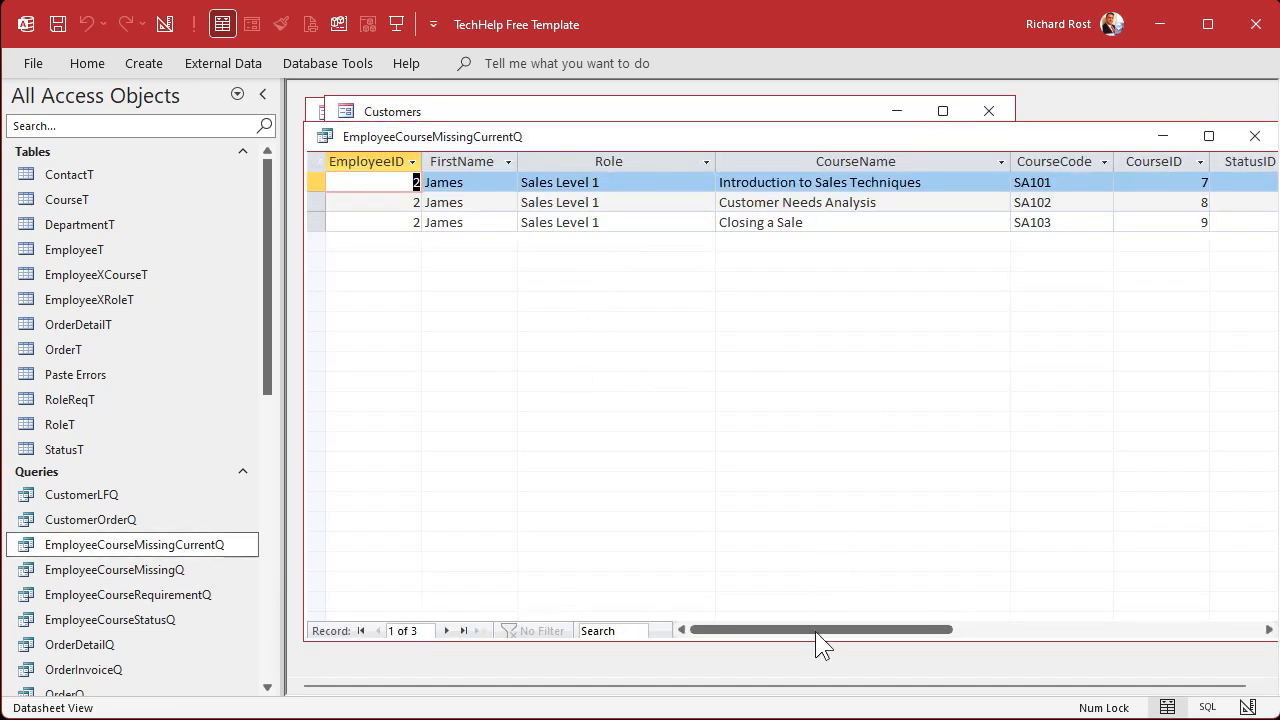
drag(820, 630, 731, 628)
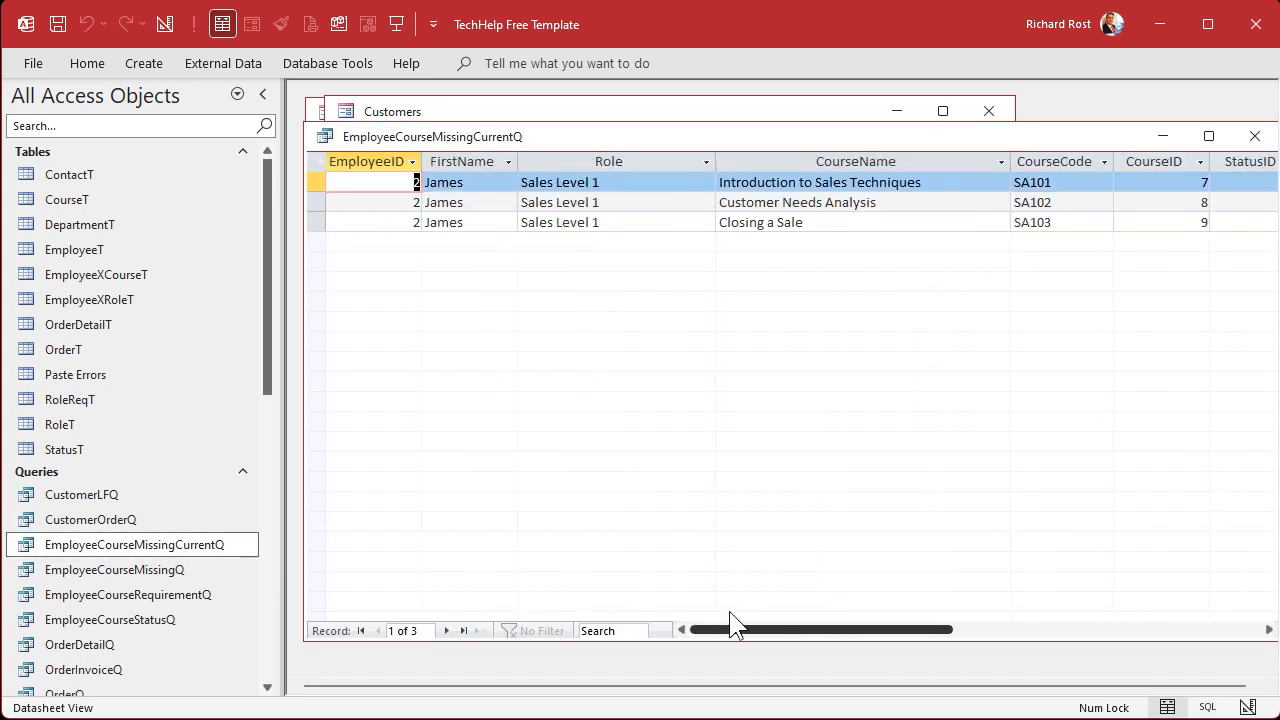
double_click(325, 136)
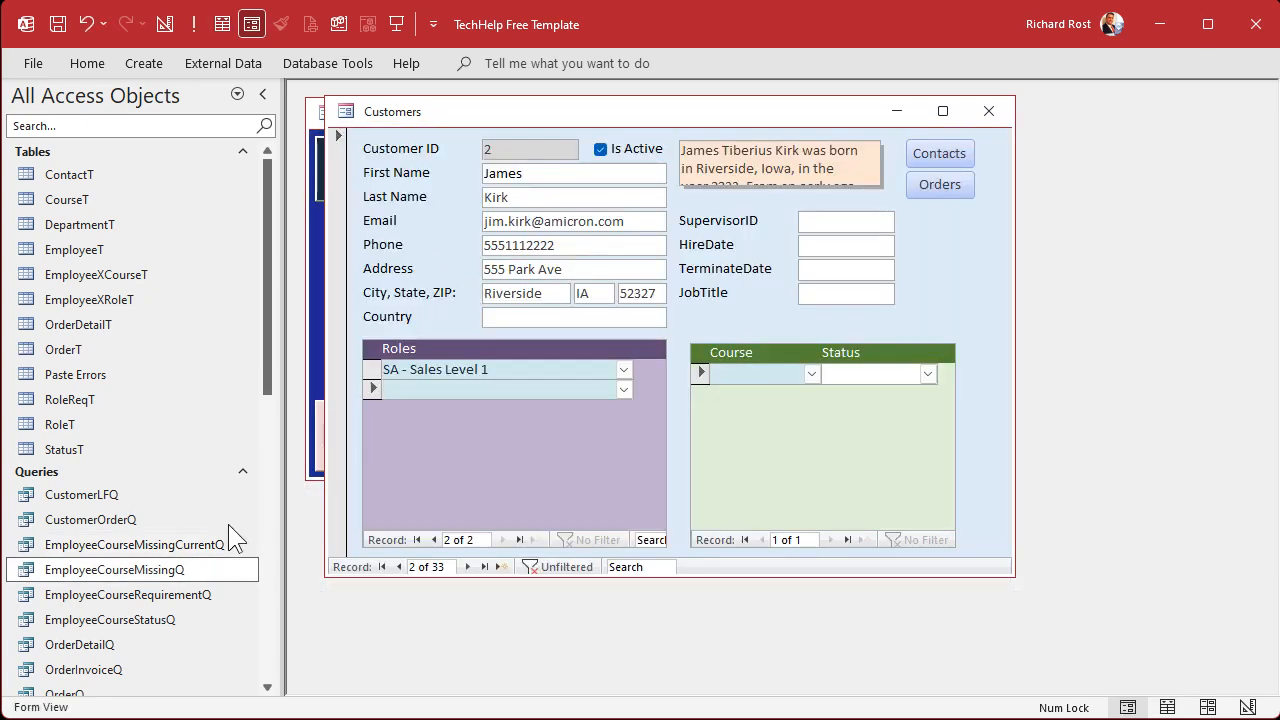
- Review all employees' missing courses in EmployeeCourseMissingQ, compare them with EmployeeCourseMissingCurrentQ, and close both queries
double_click(135, 570)
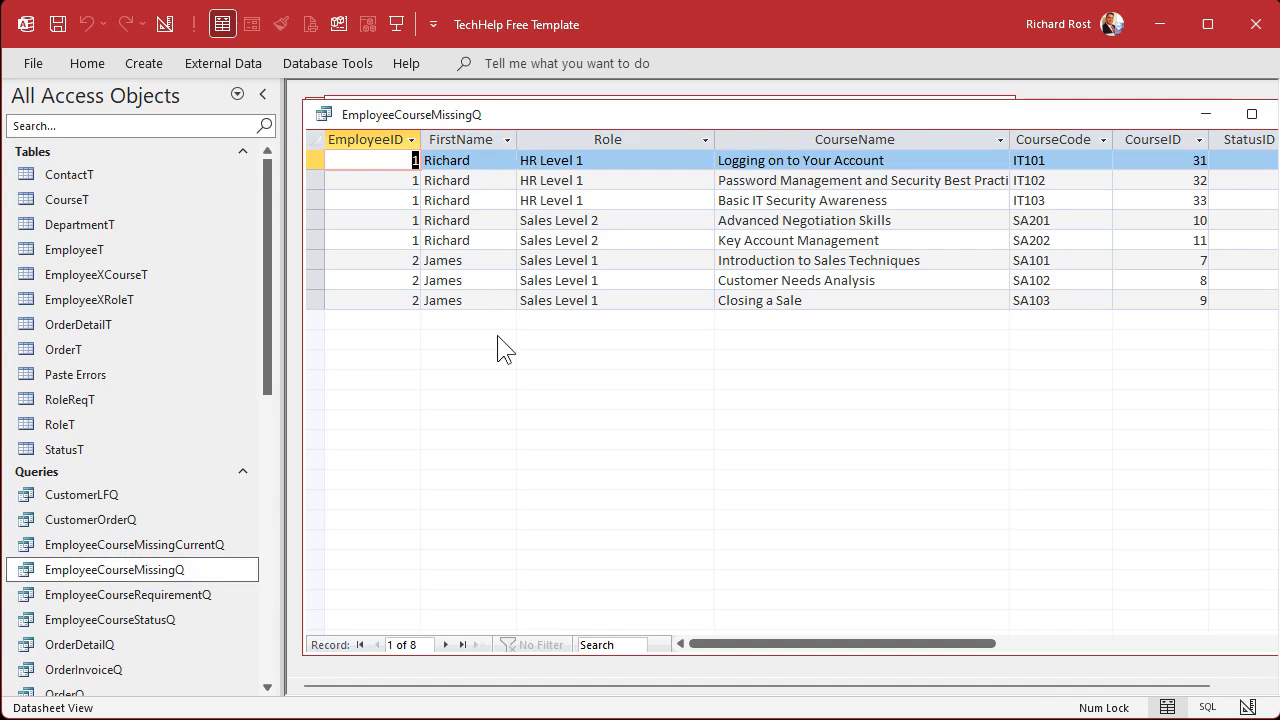
drag(760, 645, 668, 640)
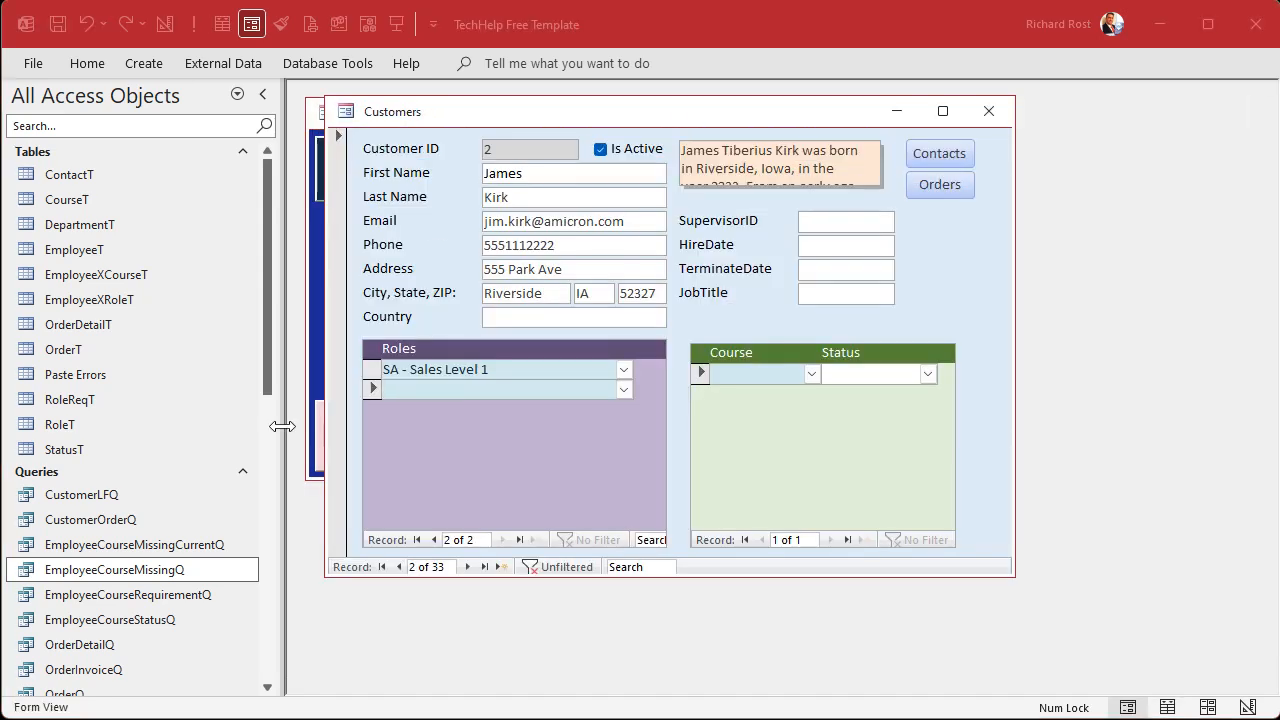
double_click(160, 546)
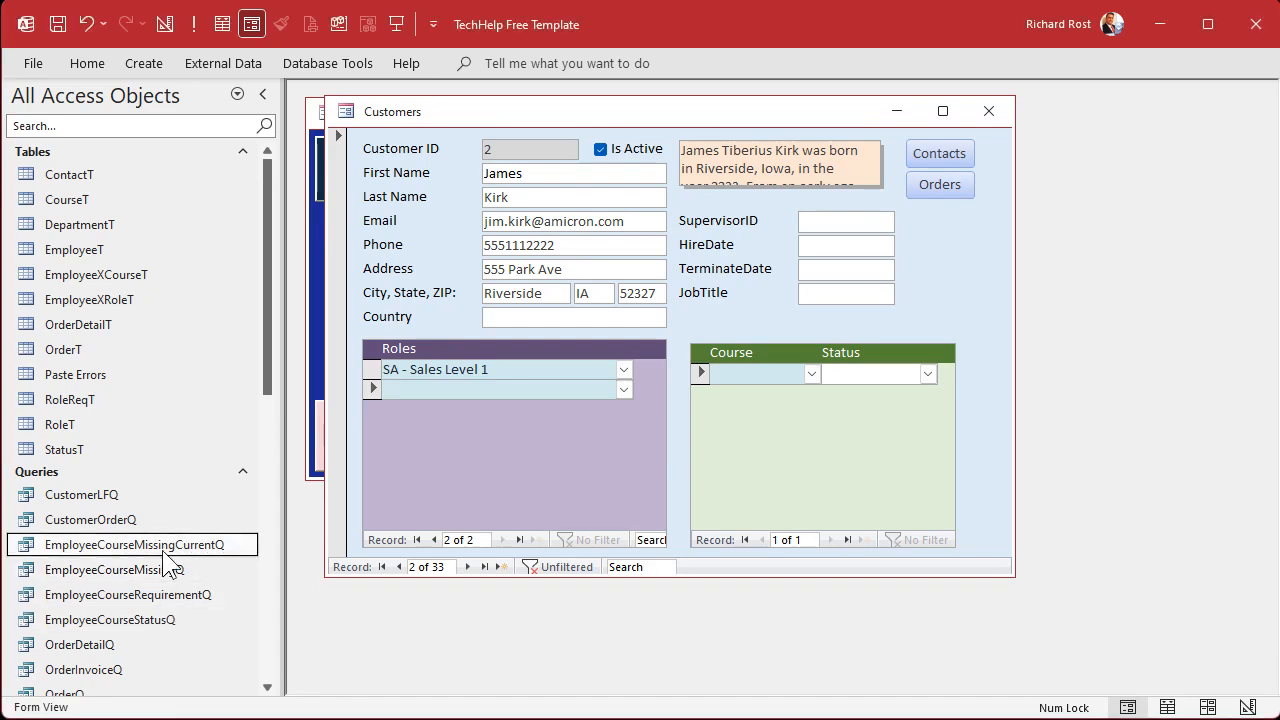
drag(820, 630, 774, 629)
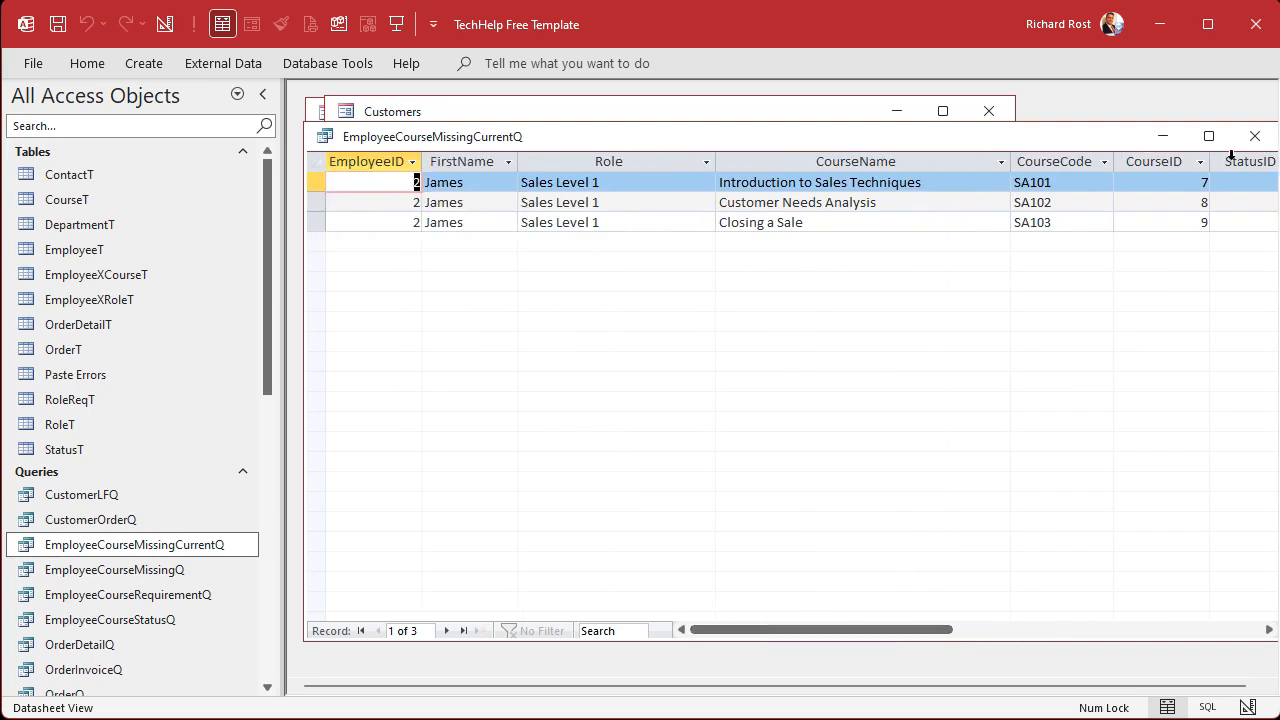
click(1255, 136)
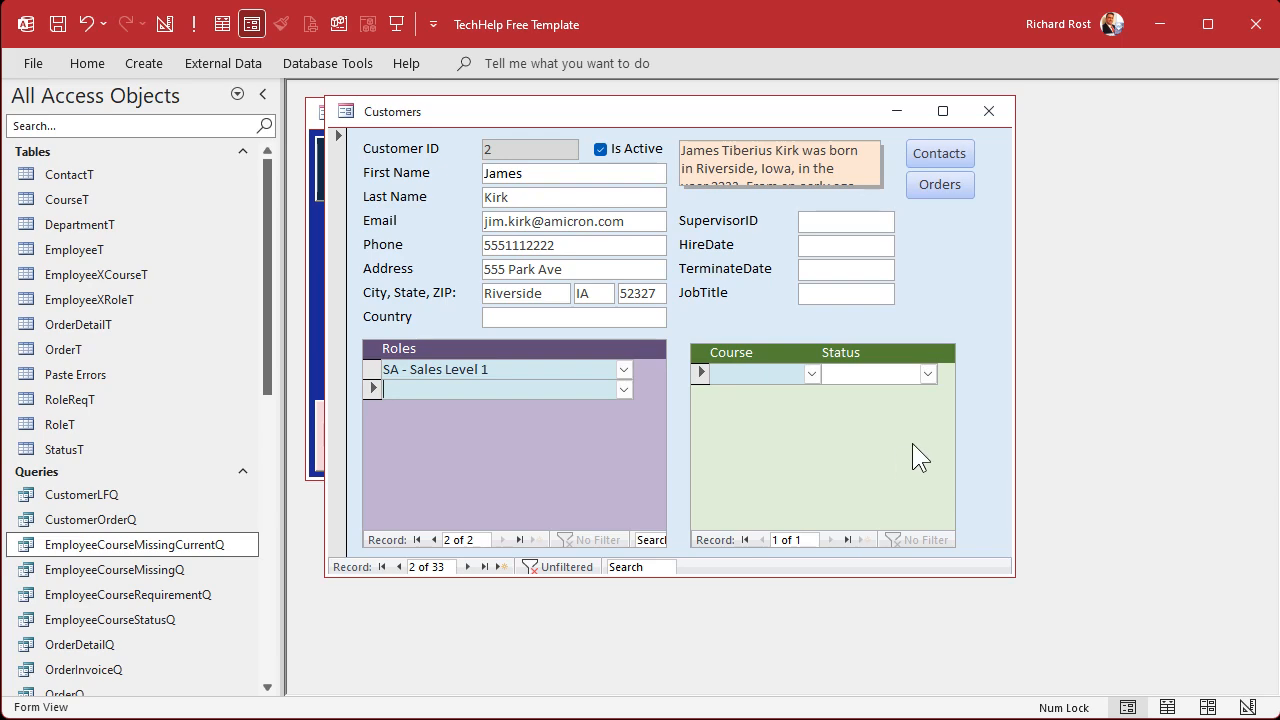
- Open EmployeeF in Design View, enlarge its window, shift both subforms toward the form's left edge, and widen the form to about 8.8 inches
right_click(935, 250)
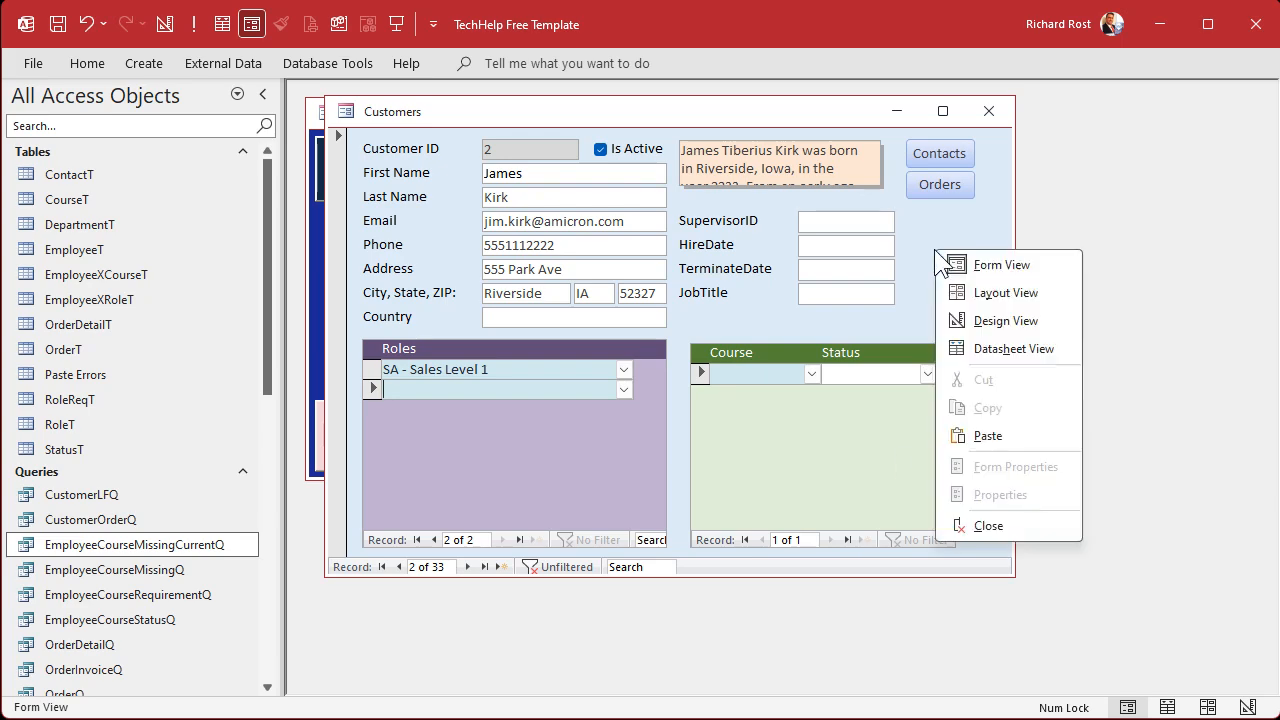
click(1005, 321)
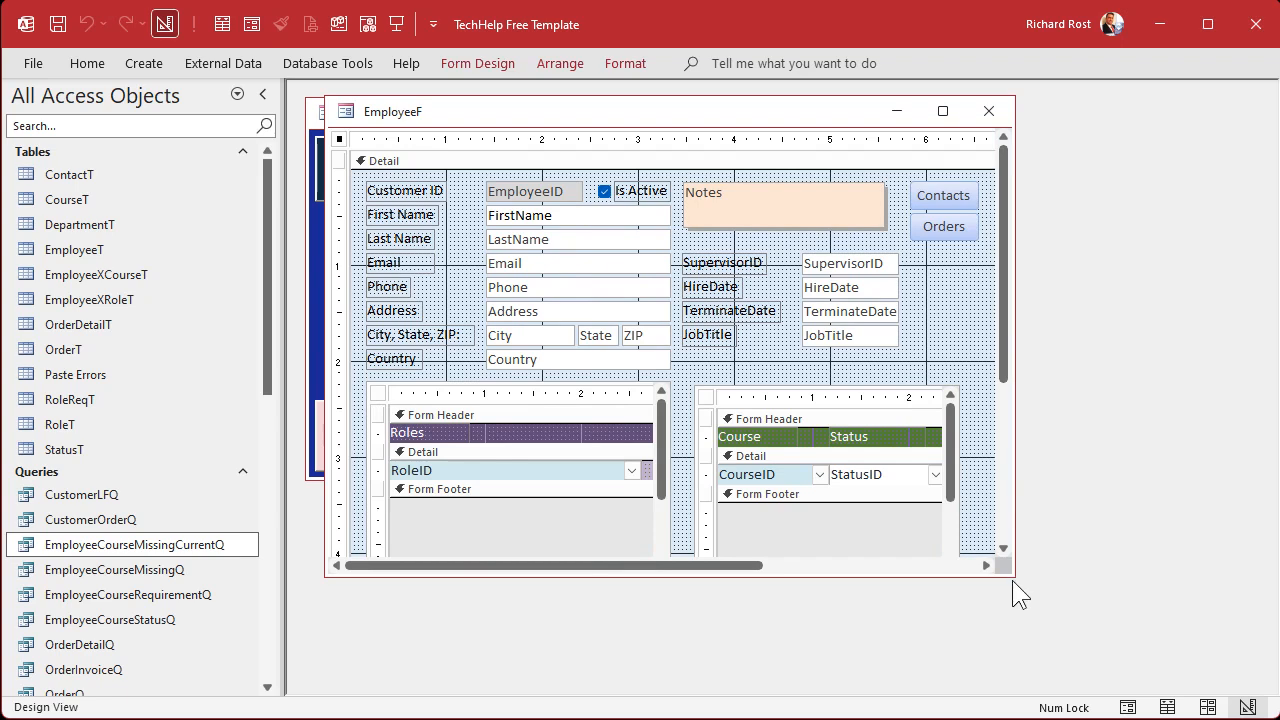
drag(1003, 565, 1250, 648)
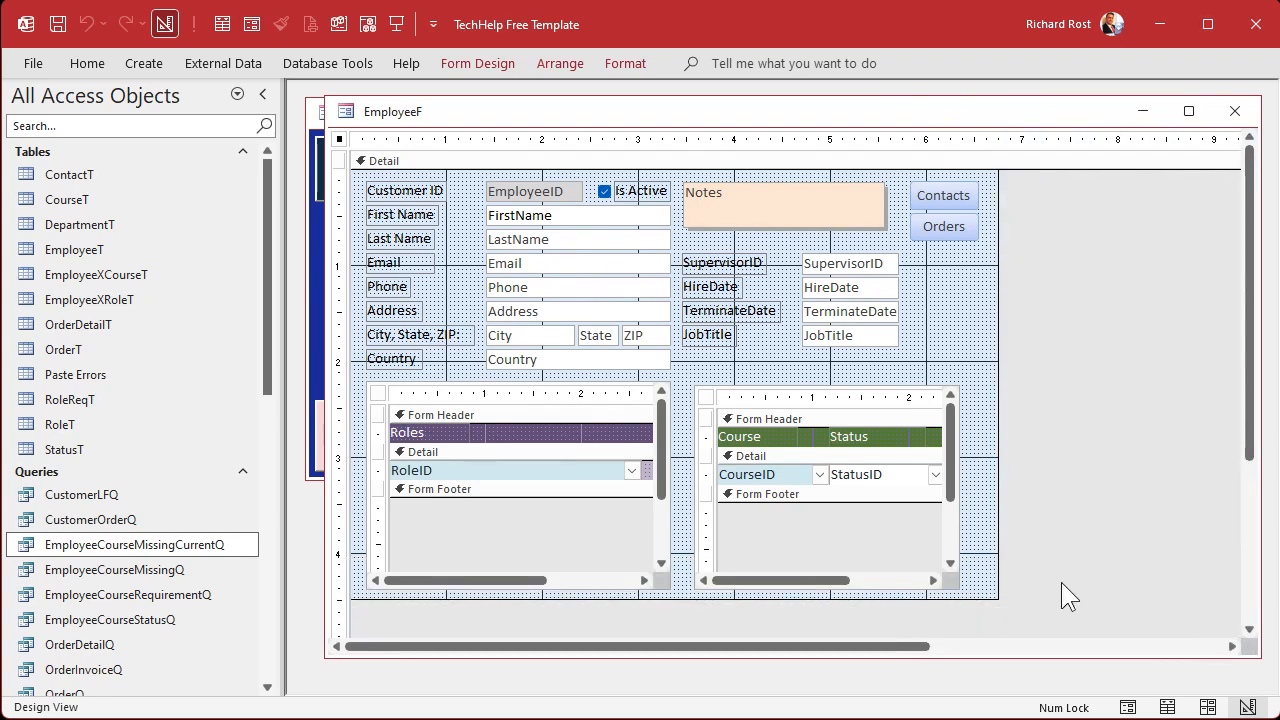
click(505, 400)
drag(505, 396, 492, 396)
drag(787, 398, 759, 397)
drag(995, 328, 1195, 337)
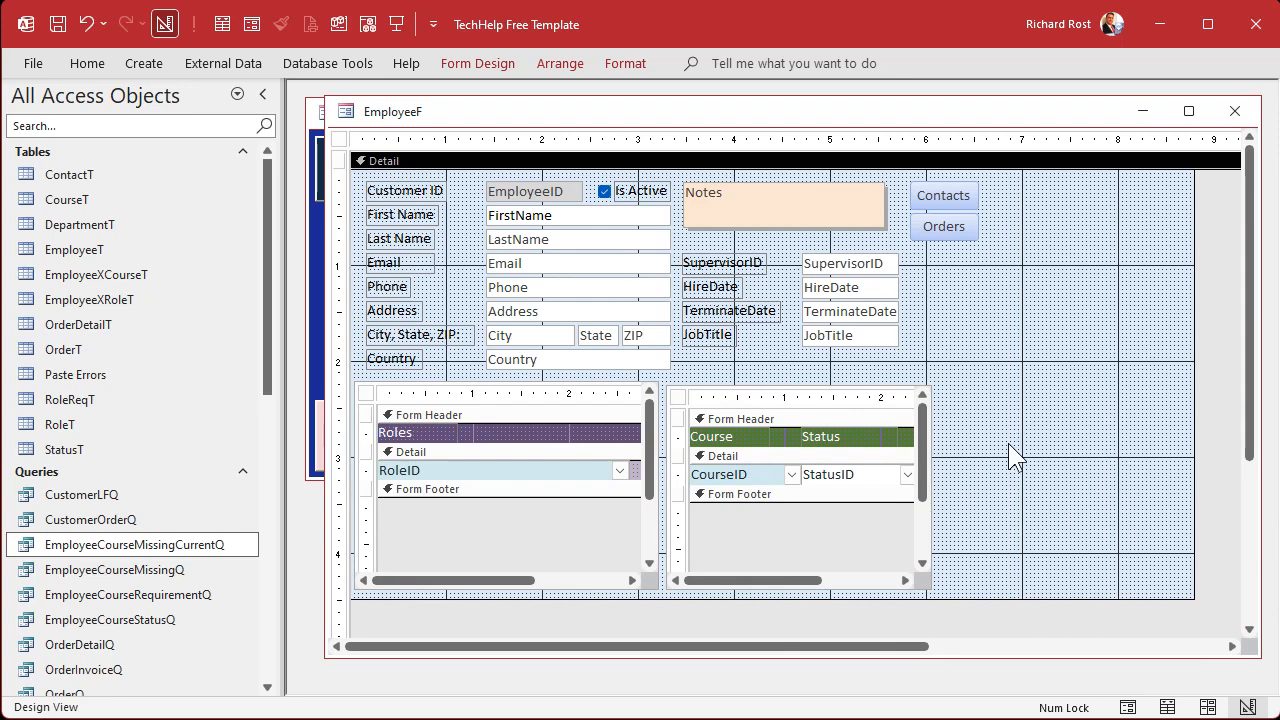
- Draw a list box about 2 by 2 inches in the empty area beside the course subform
click(163, 545)
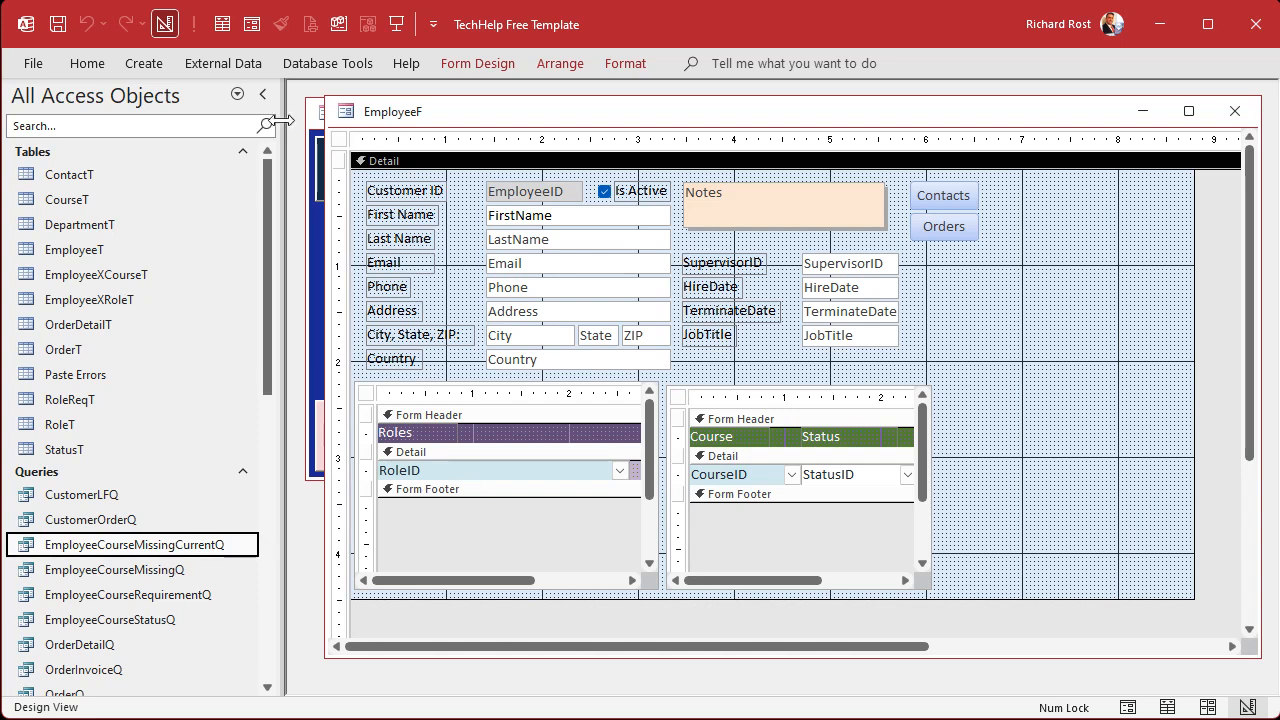
click(482, 69)
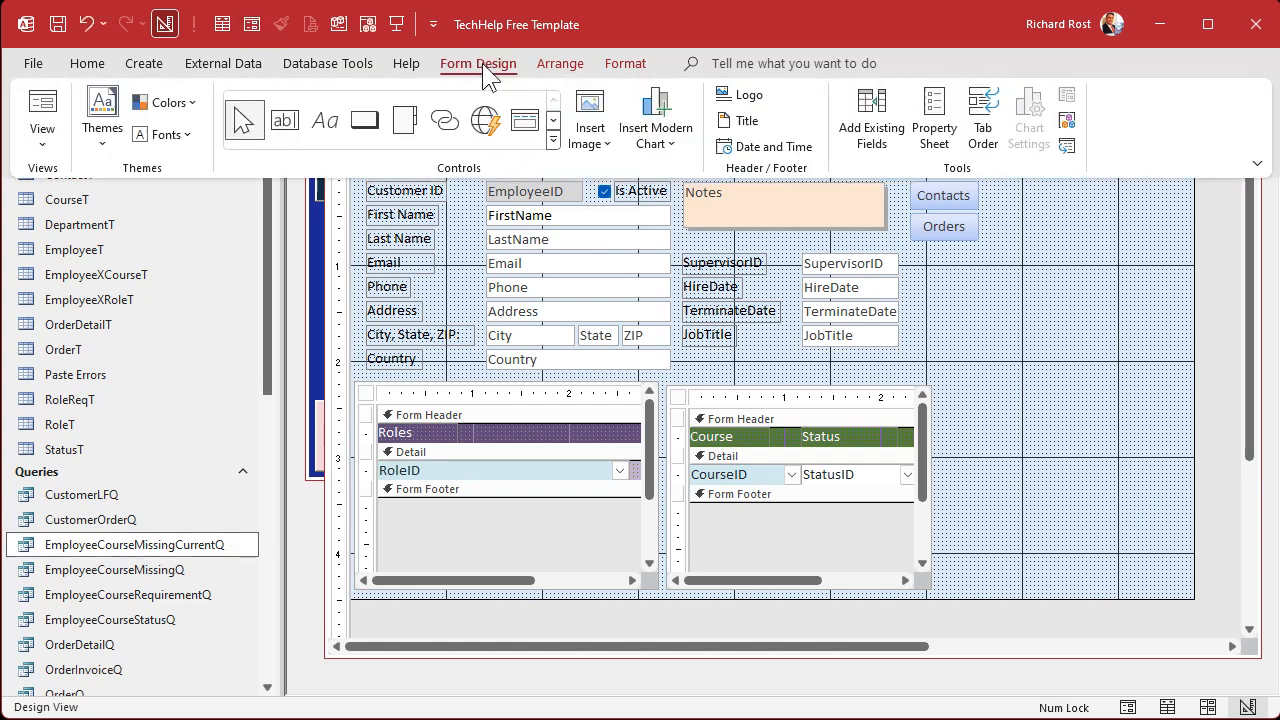
click(553, 141)
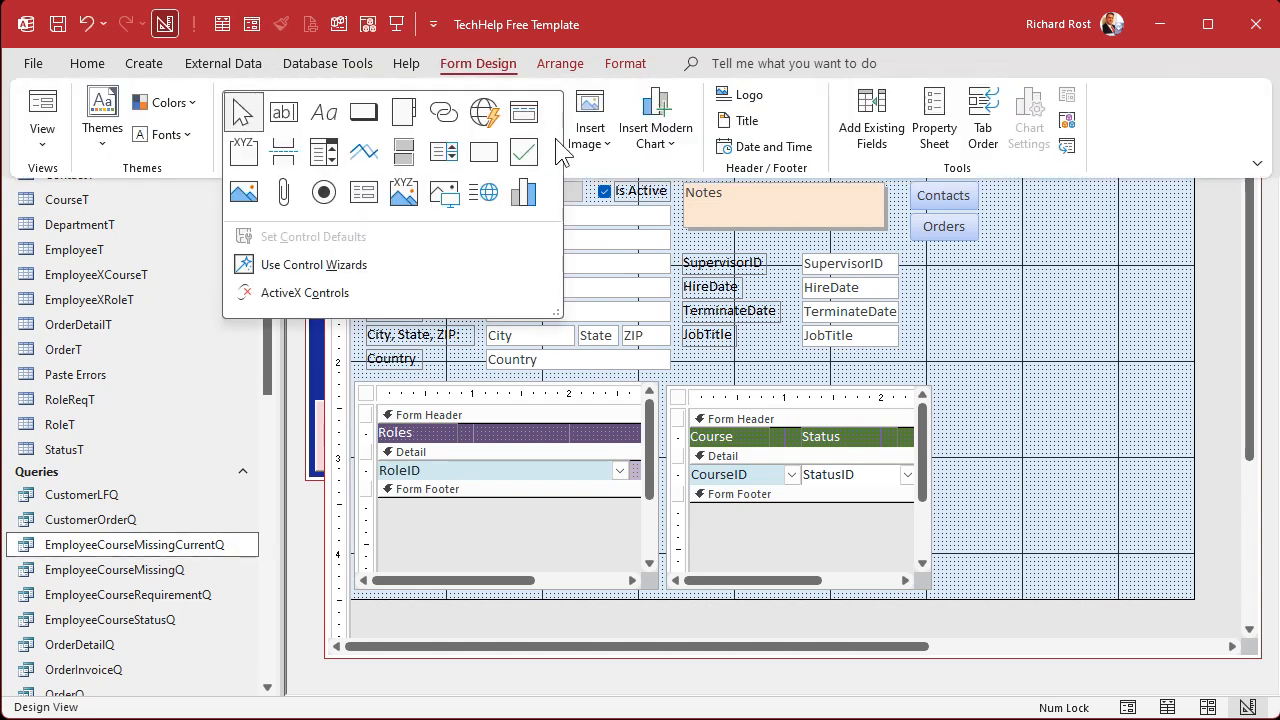
click(443, 150)
drag(963, 390, 1153, 580)
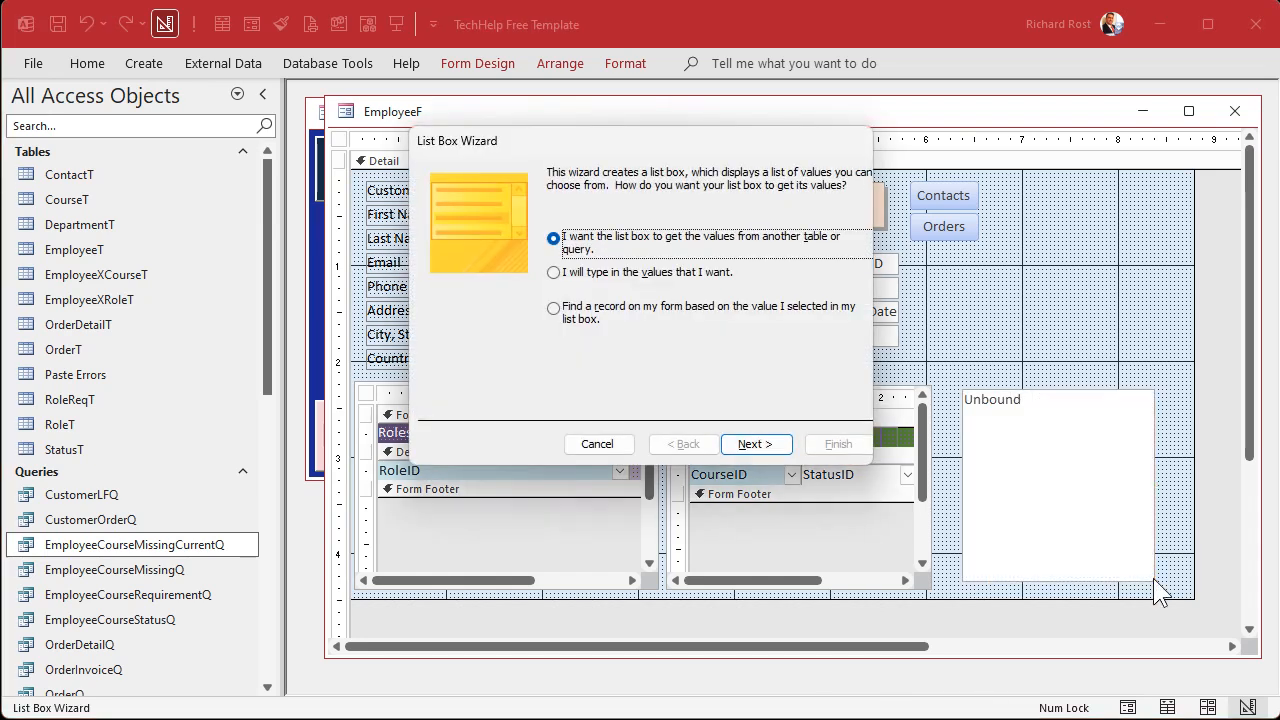
- Have the list box get its values from the query EmployeeCourseMissingCurrentQ
click(755, 443)
click(687, 362)
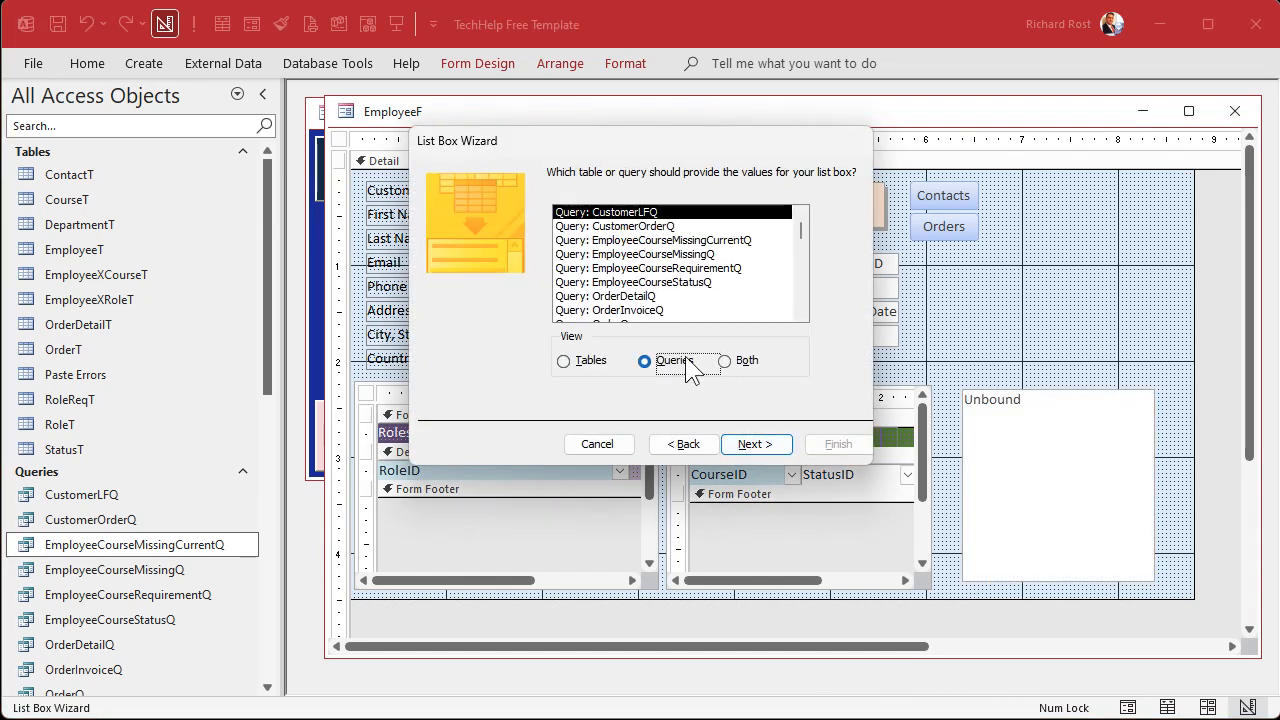
click(728, 241)
click(755, 444)
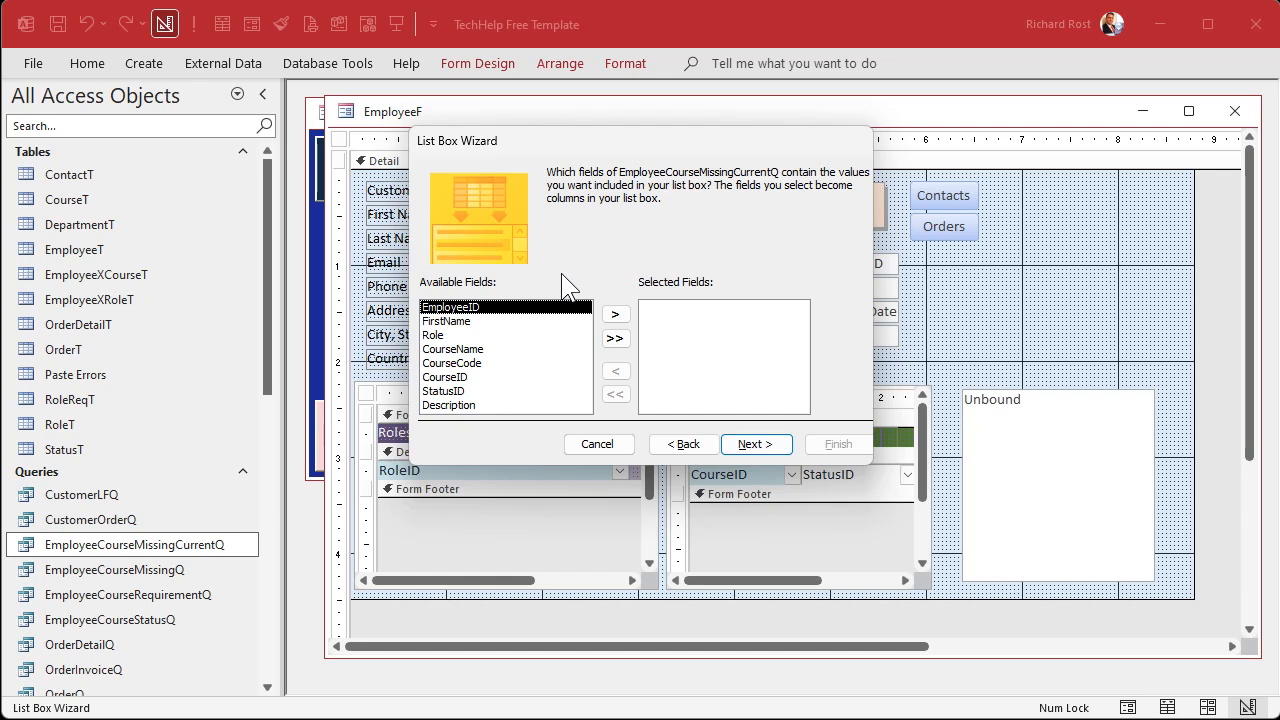
- Include CourseID, CourseCode and CourseName in the list box and sort it by CourseCode in ascending order
double_click(472, 378)
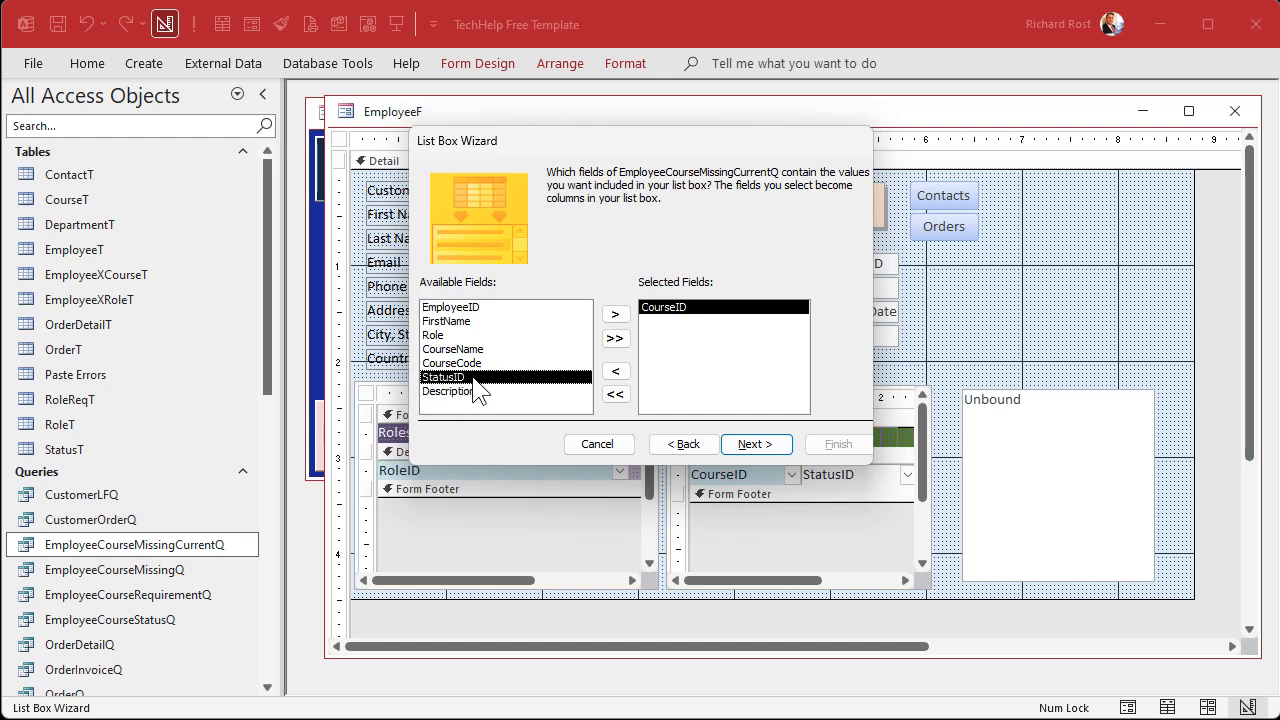
double_click(481, 363)
double_click(484, 349)
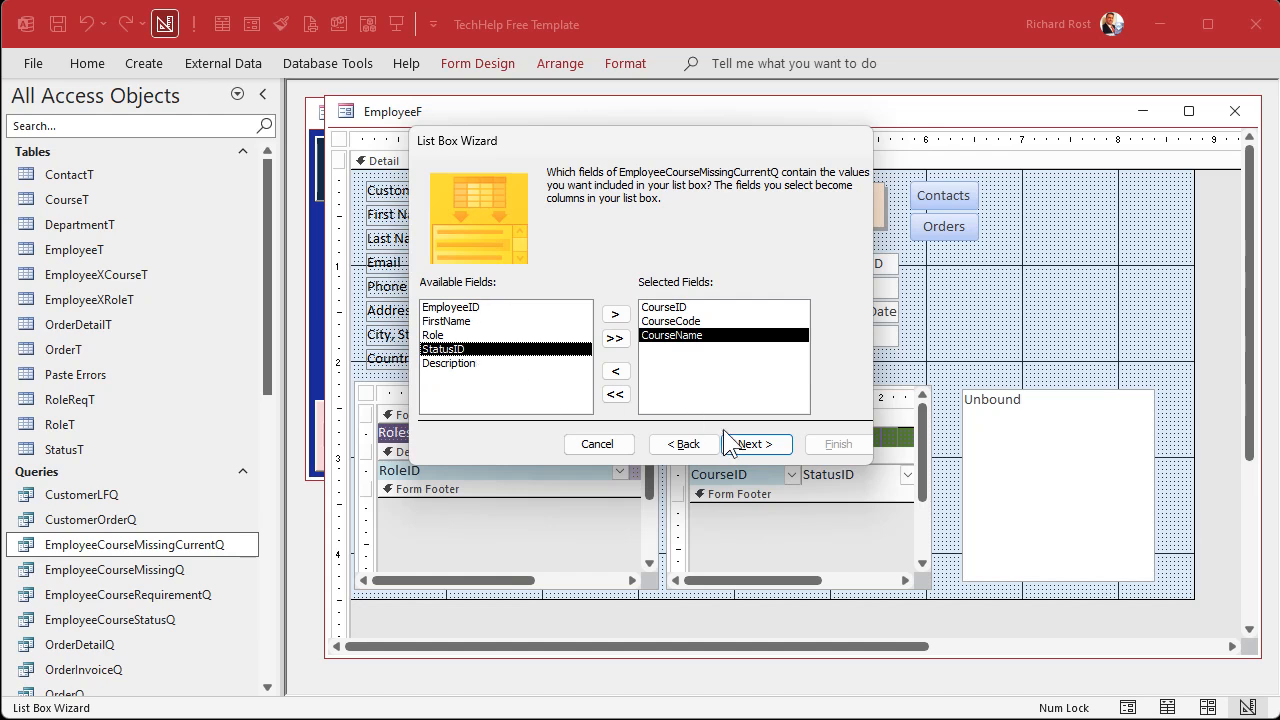
click(768, 446)
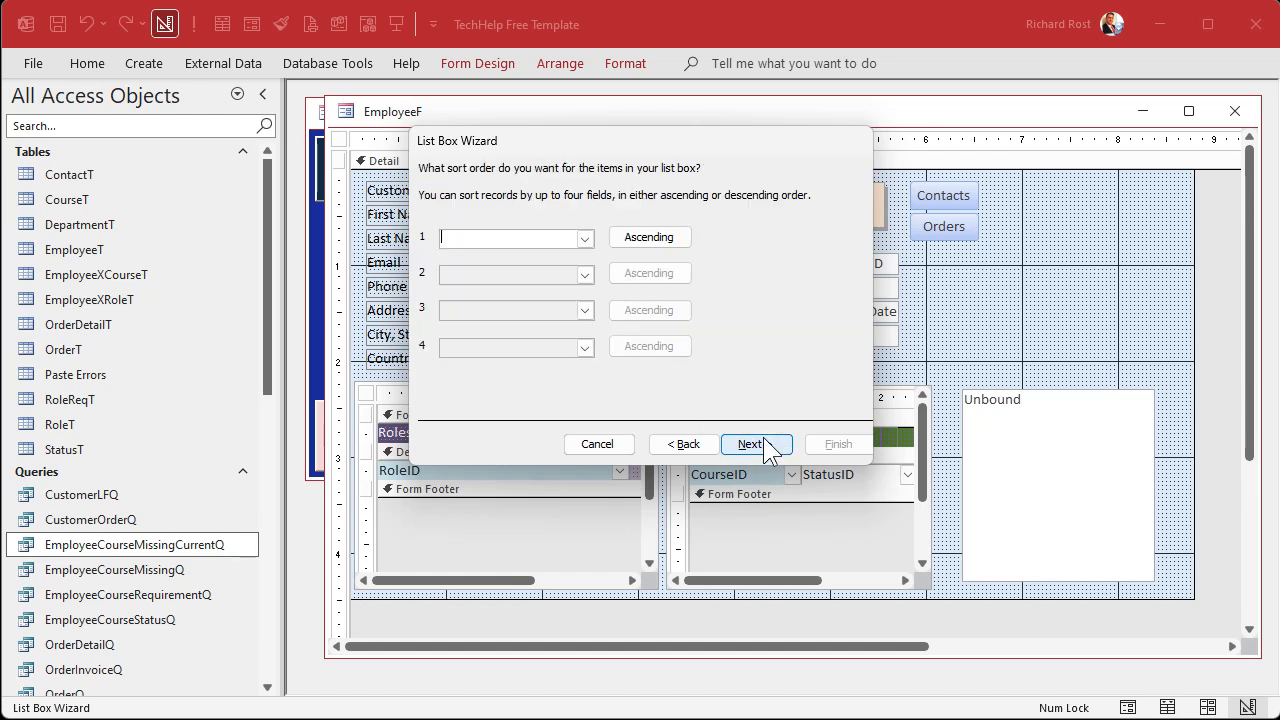
click(584, 238)
click(548, 286)
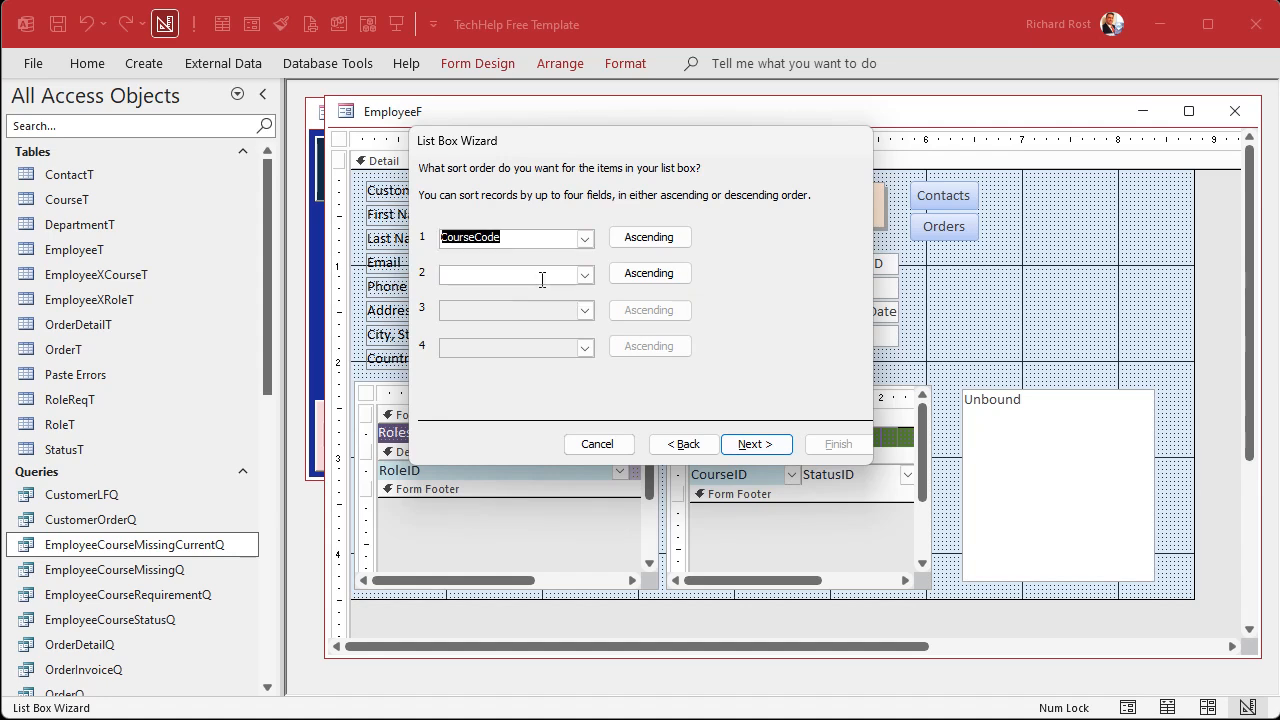
click(776, 450)
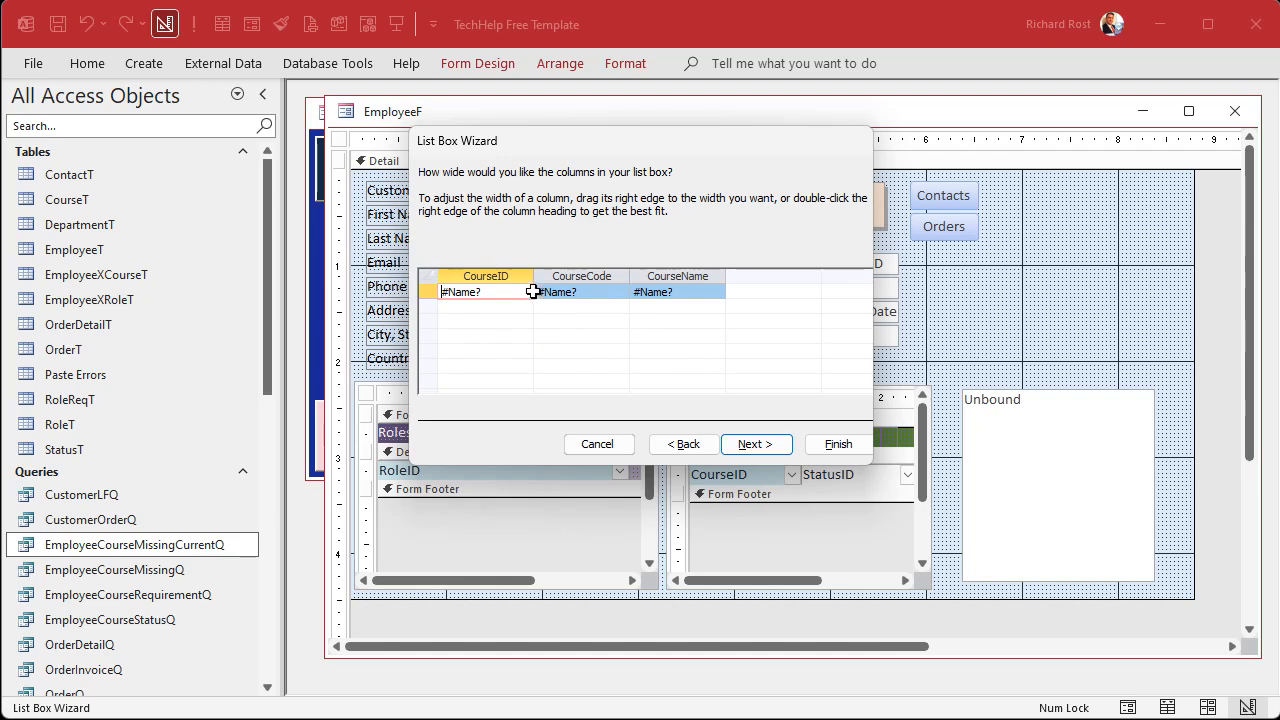
- Hide the list box's CourseID column, narrow the CourseCode column, and slightly widen the CourseName column
drag(486, 277, 415, 281)
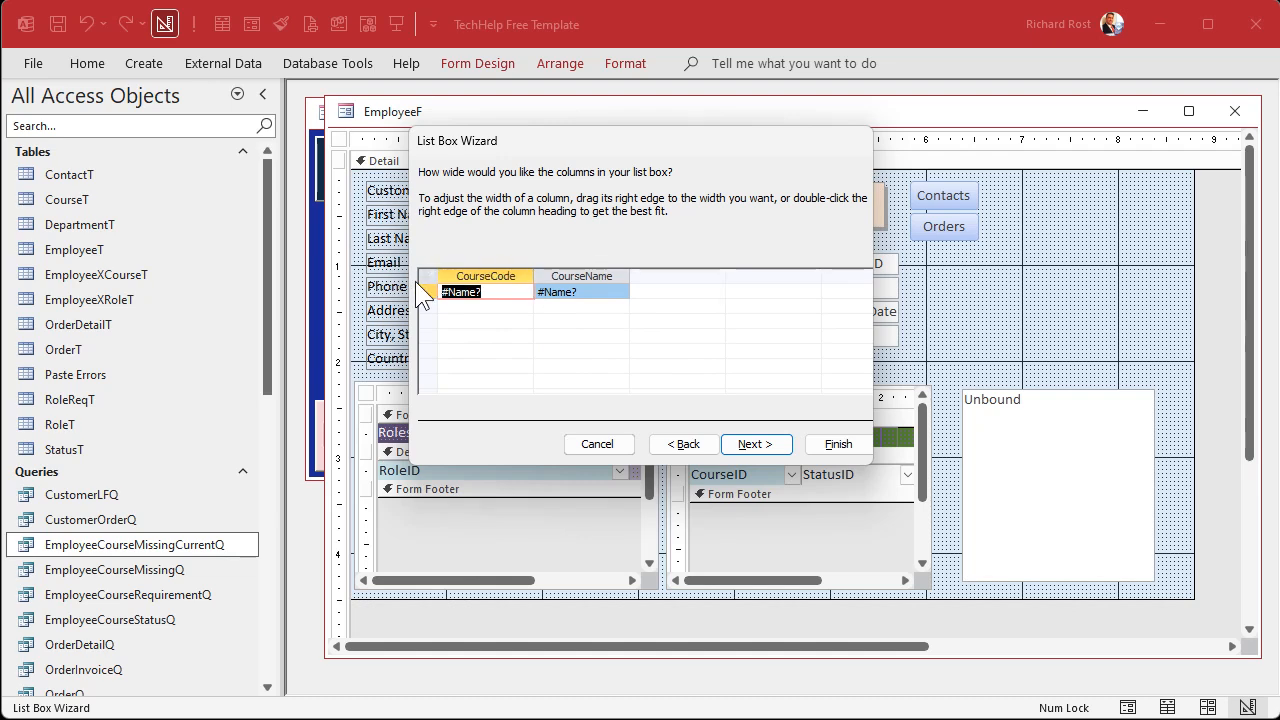
drag(532, 277, 484, 284)
drag(582, 277, 608, 277)
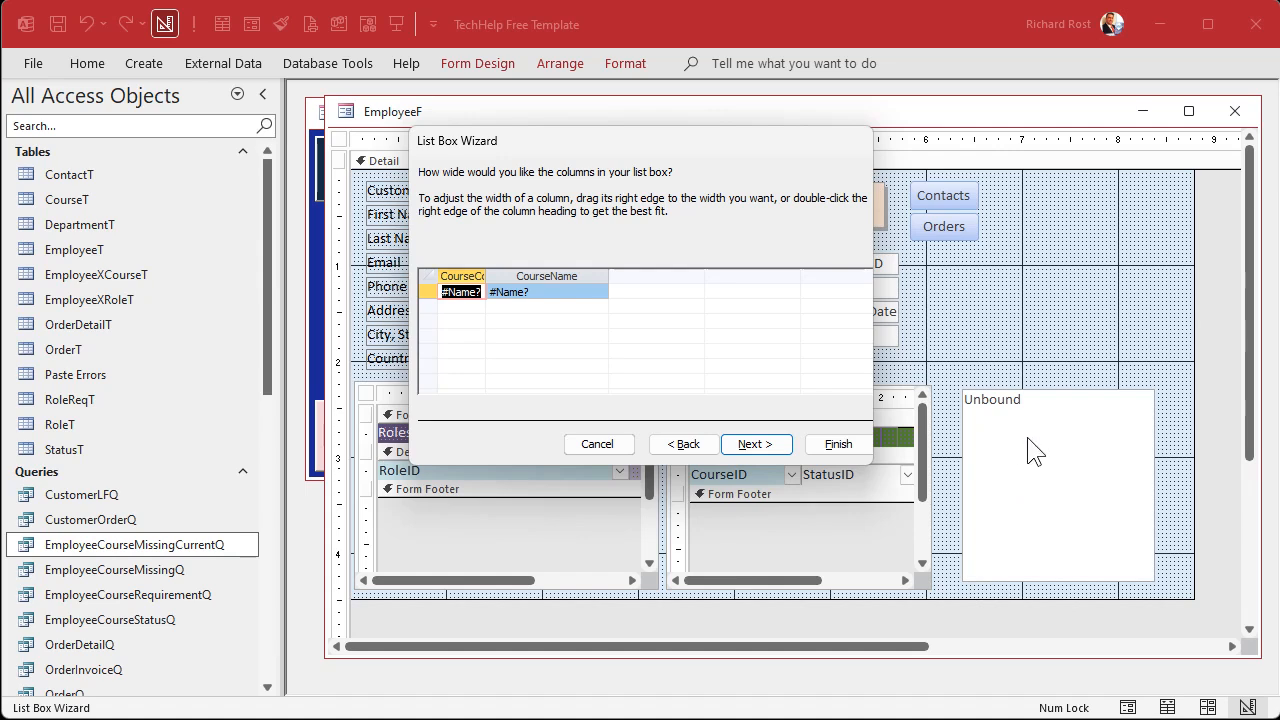
drag(485, 277, 489, 277)
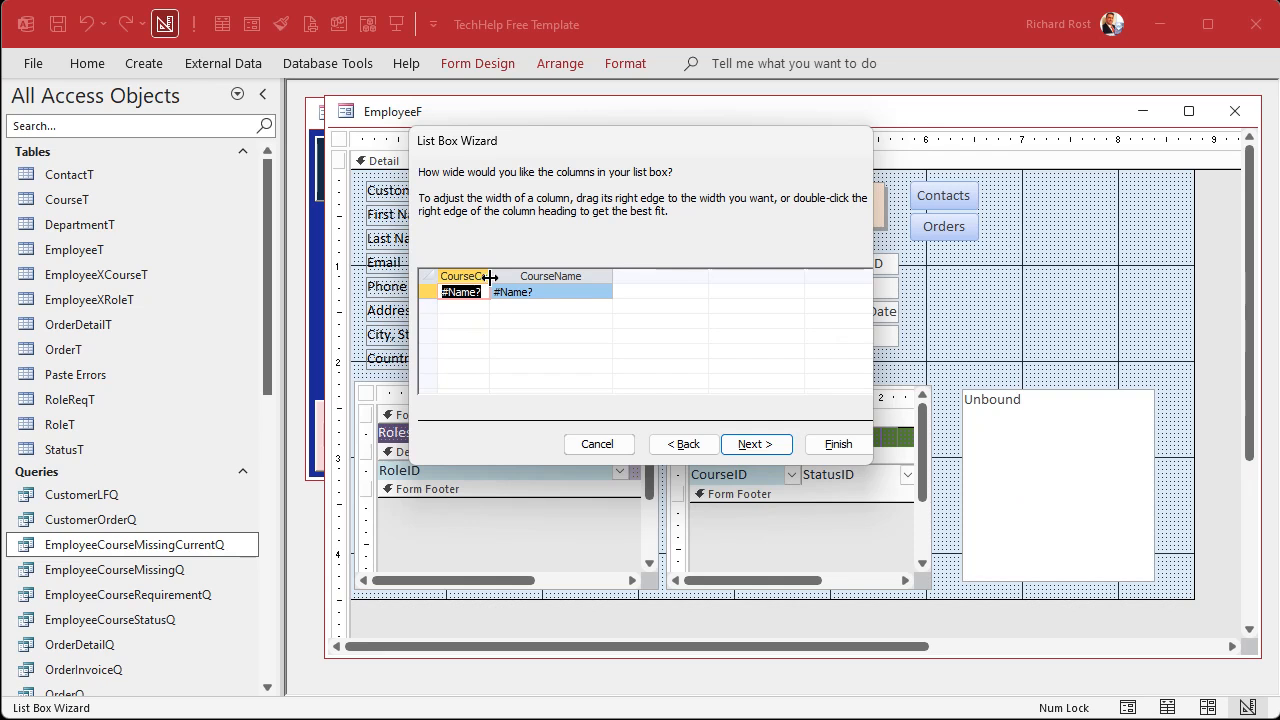
click(762, 451)
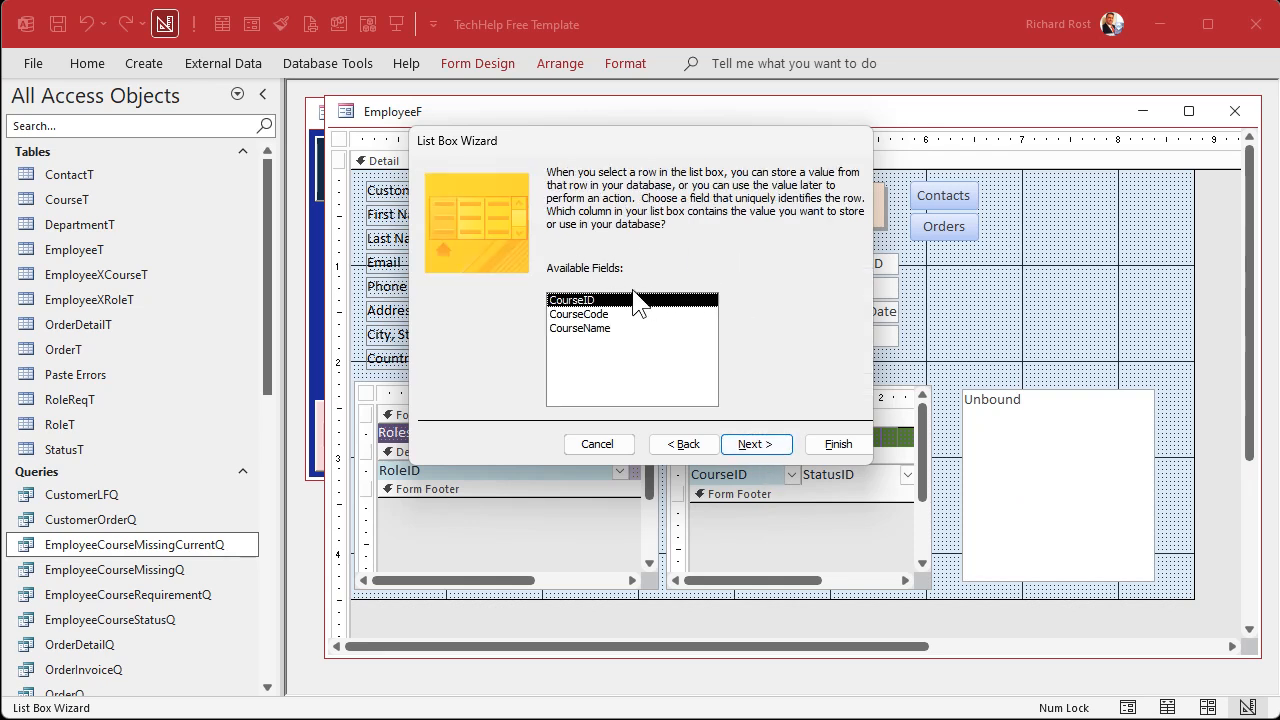
- Use CourseID as the list box's identifying value and have Access remember it for later use
click(752, 443)
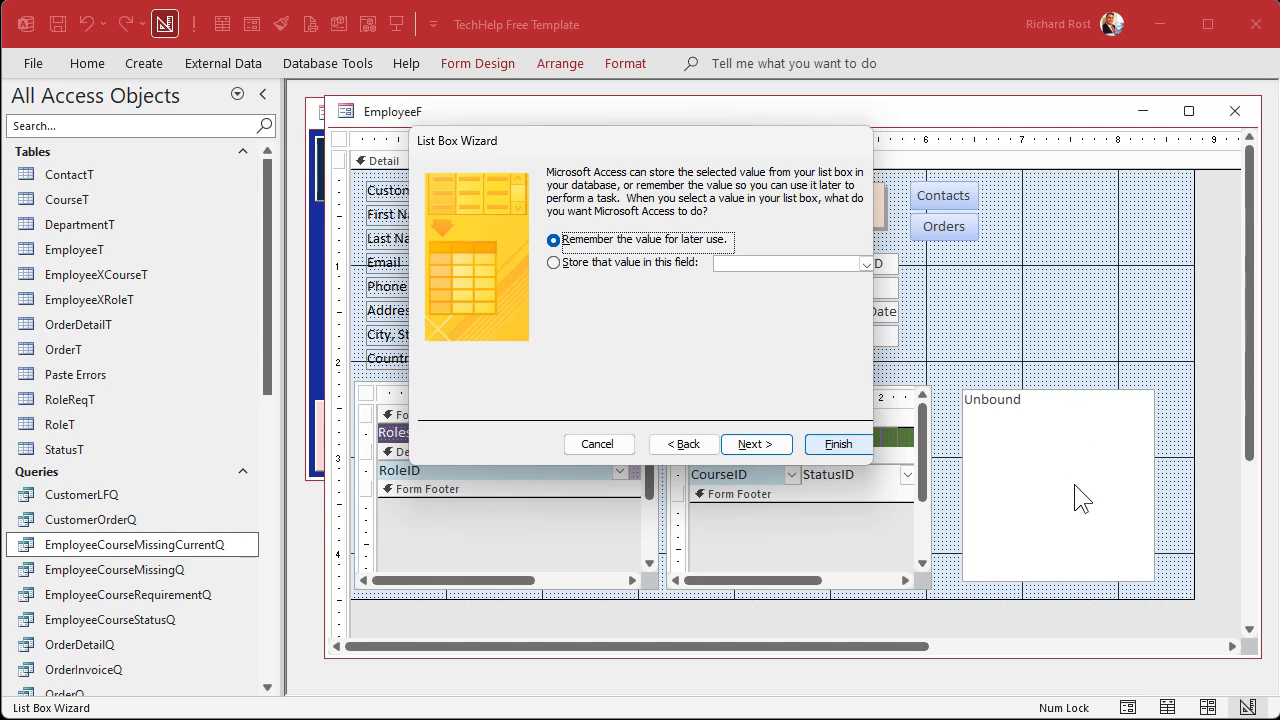
click(758, 445)
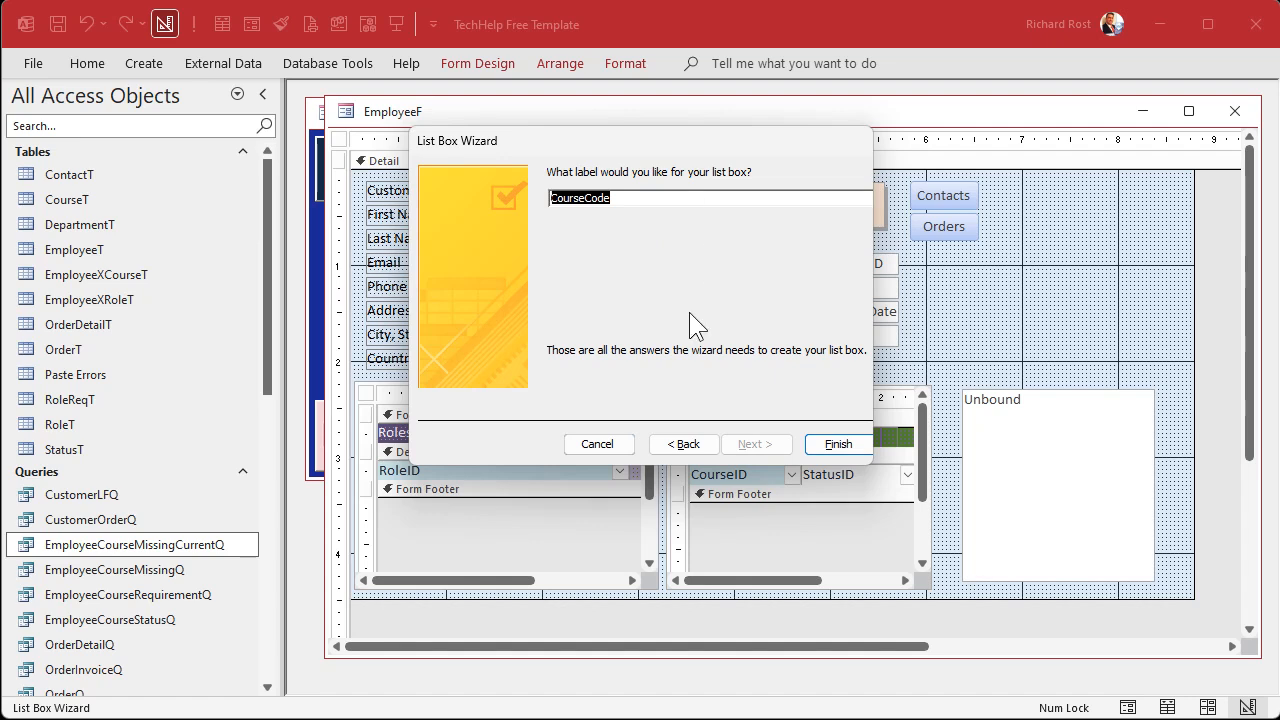
- Label the list box "Missing Courses:" and finish creating it
text(Missing Co)
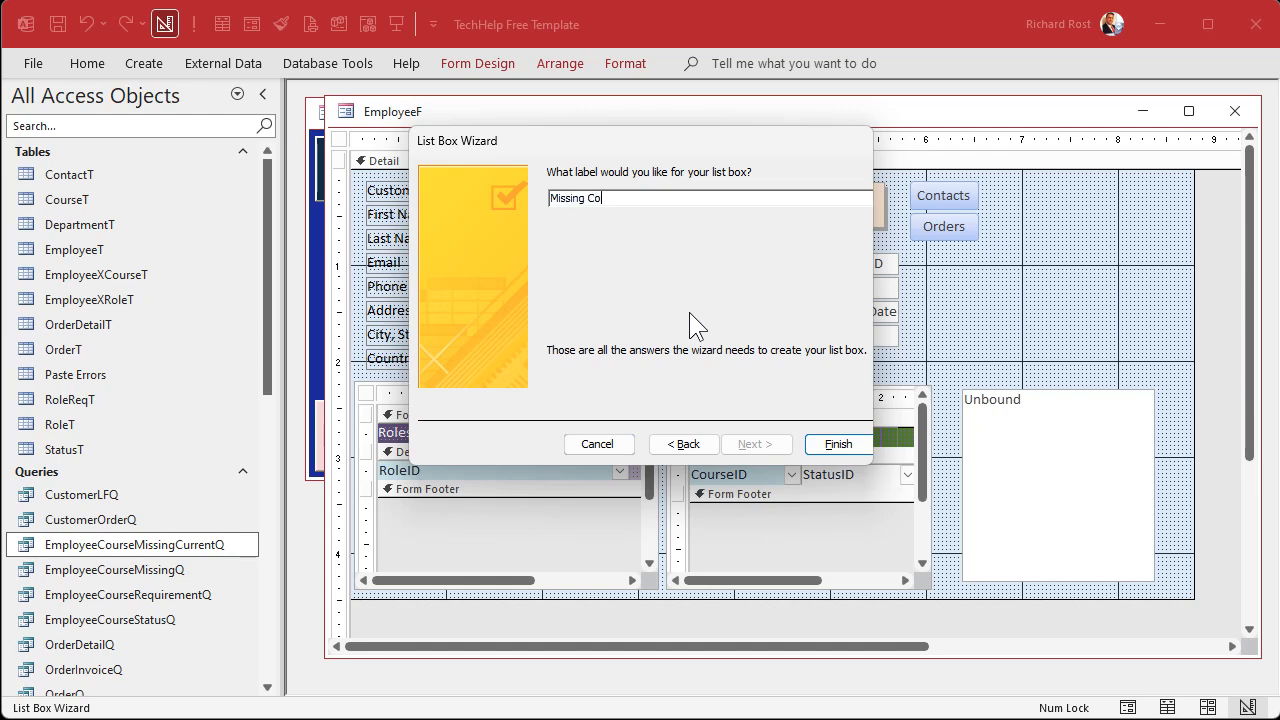
text(urse:)
click(838, 444)
- Position the Missing Courses label directly above the list box and make its text black
drag(944, 402, 956, 382)
drag(843, 373, 963, 346)
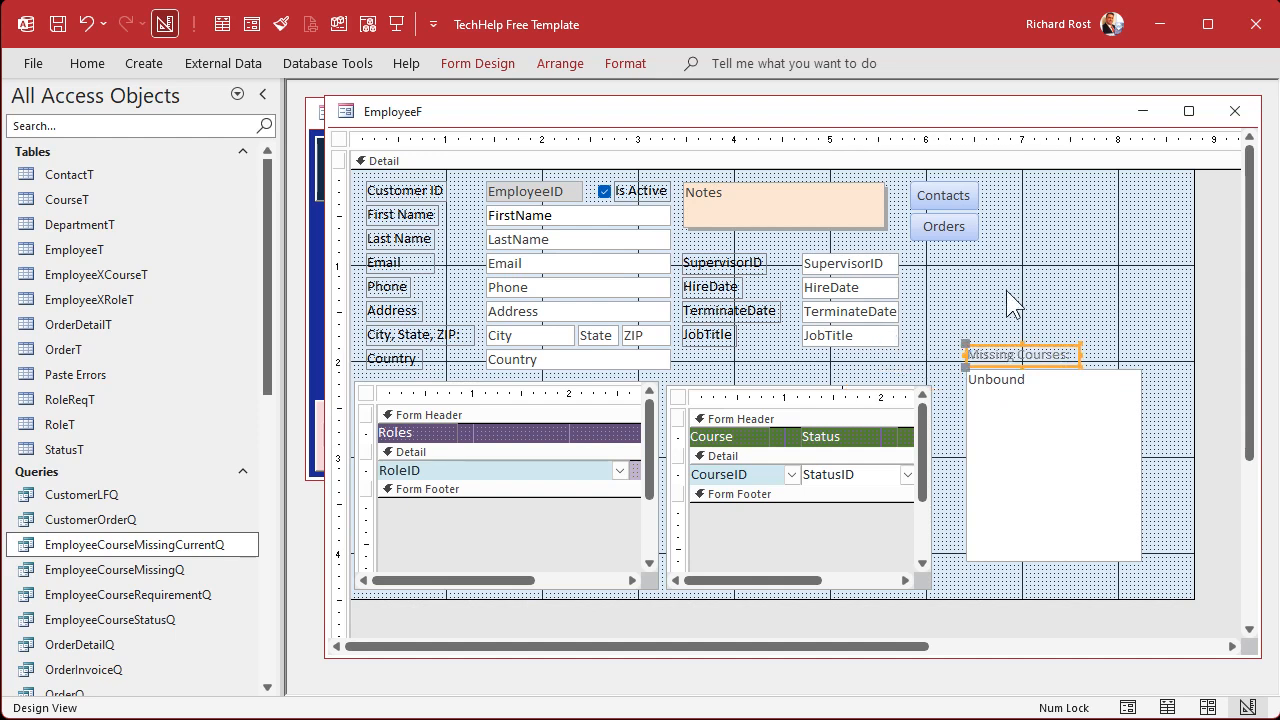
click(620, 63)
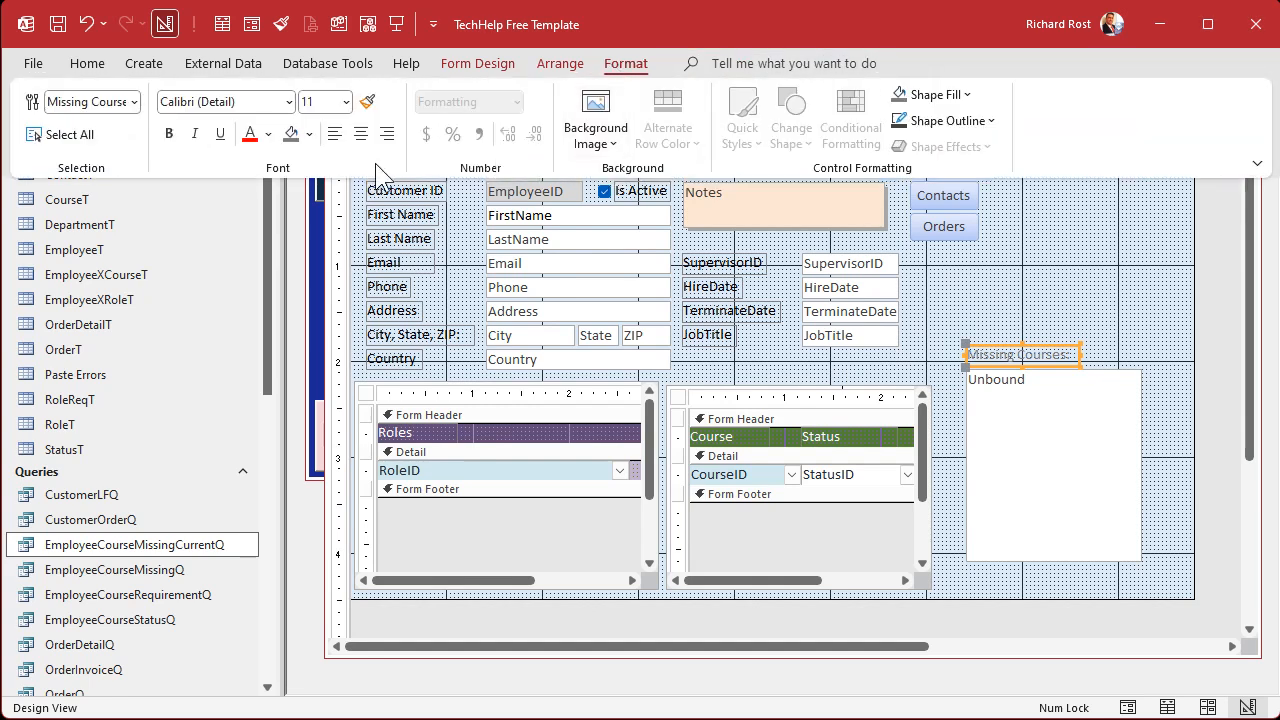
click(268, 133)
click(265, 352)
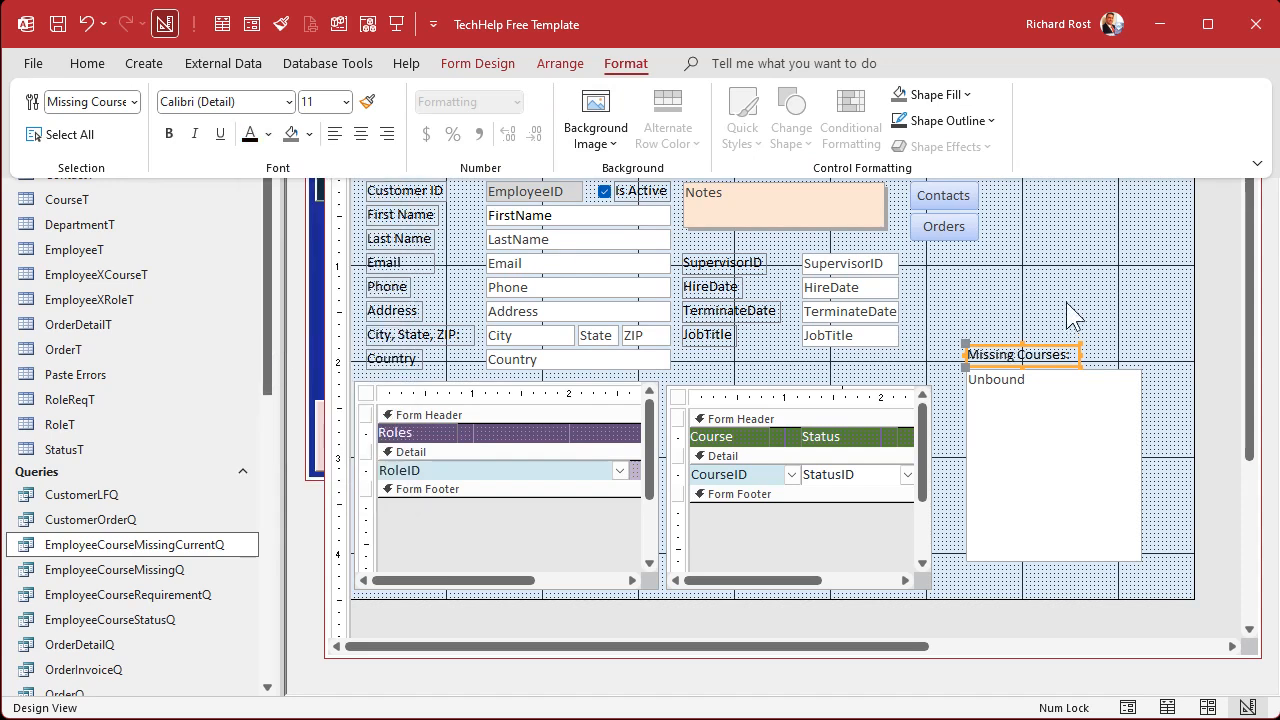
- Move the list box and its label closer to the course subform, and align that subform with the roles subform
click(1073, 423)
drag(1071, 433, 995, 455)
drag(782, 390, 786, 386)
click(1025, 325)
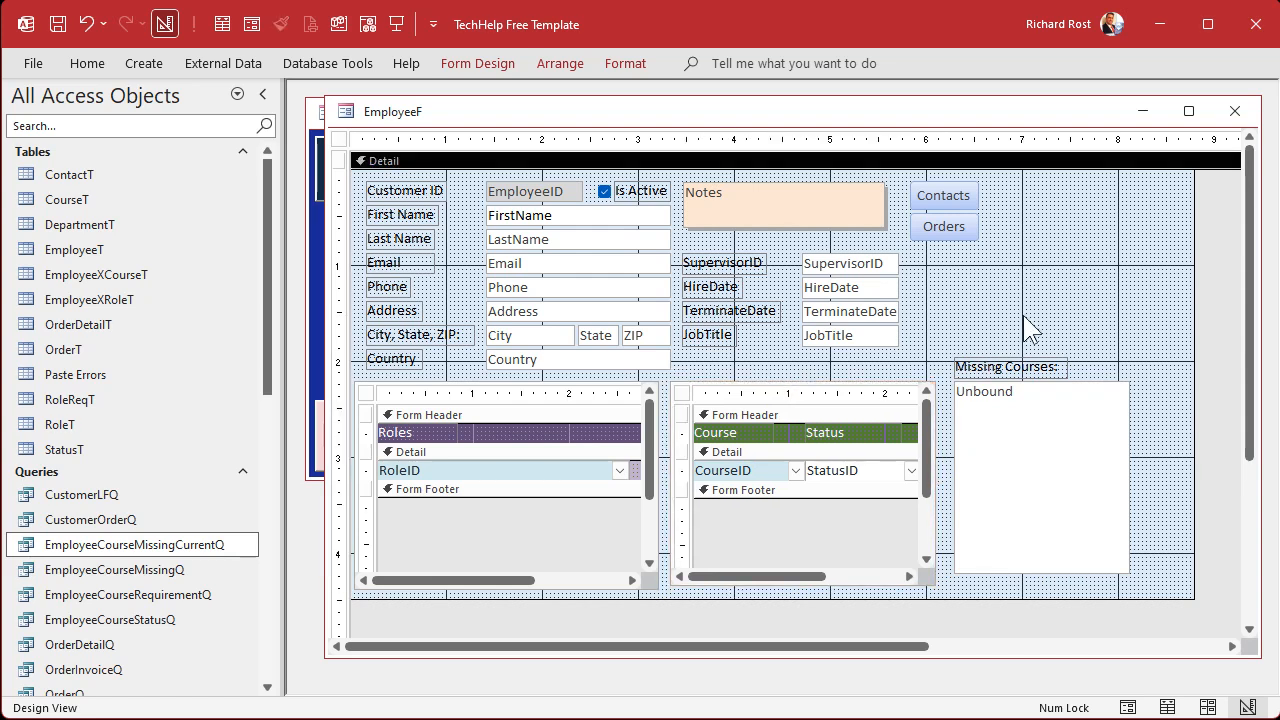
- Reopen the employee form and go to the second employee to check whether the Missing Courses list updates
click(1234, 111)
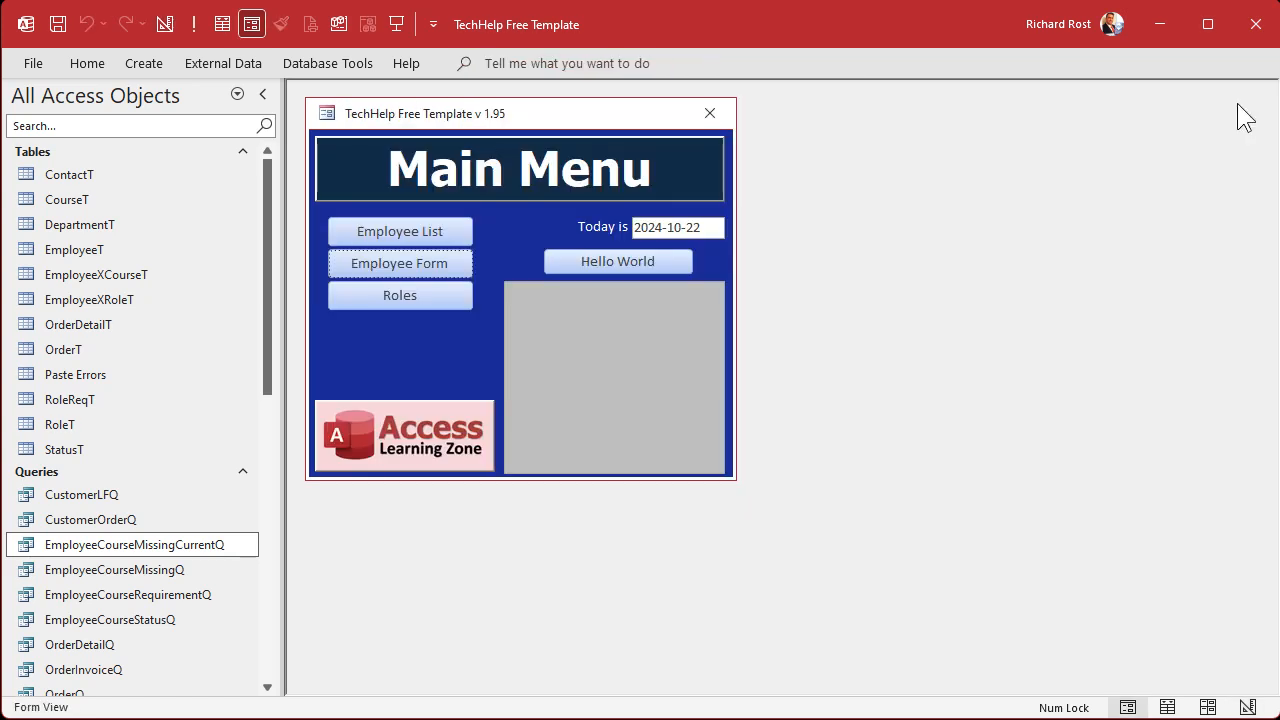
click(420, 262)
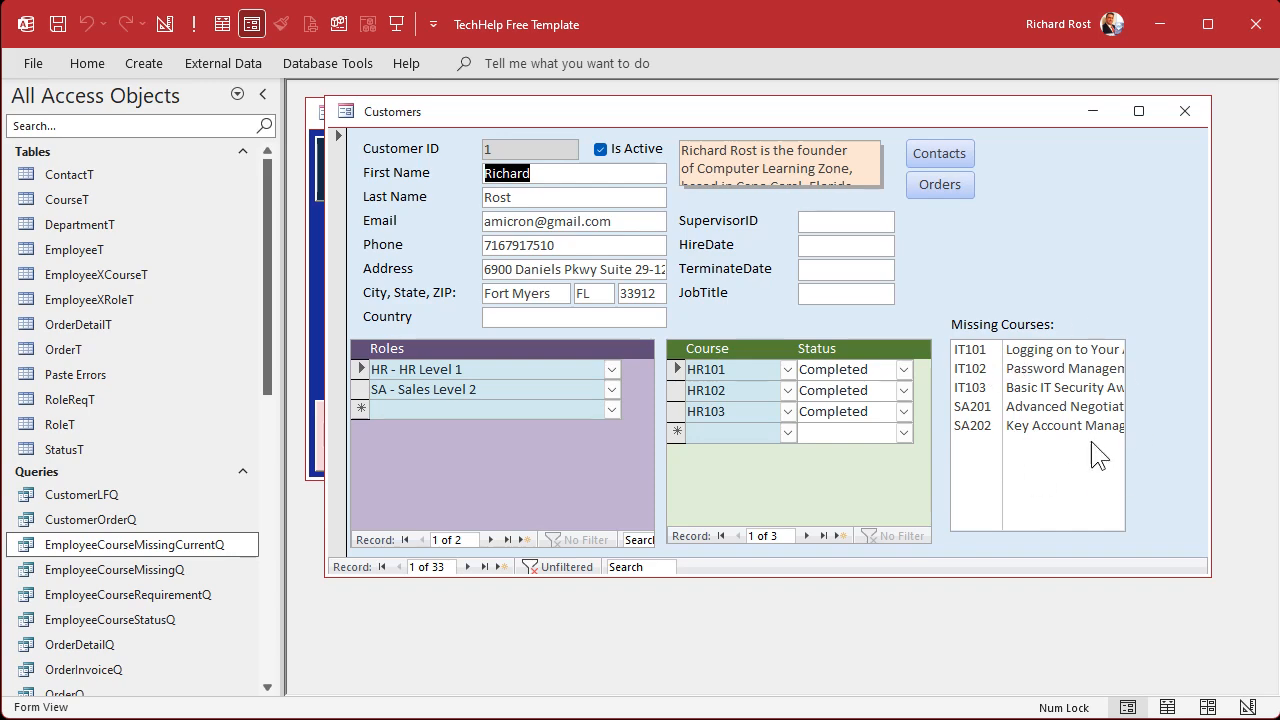
click(466, 567)
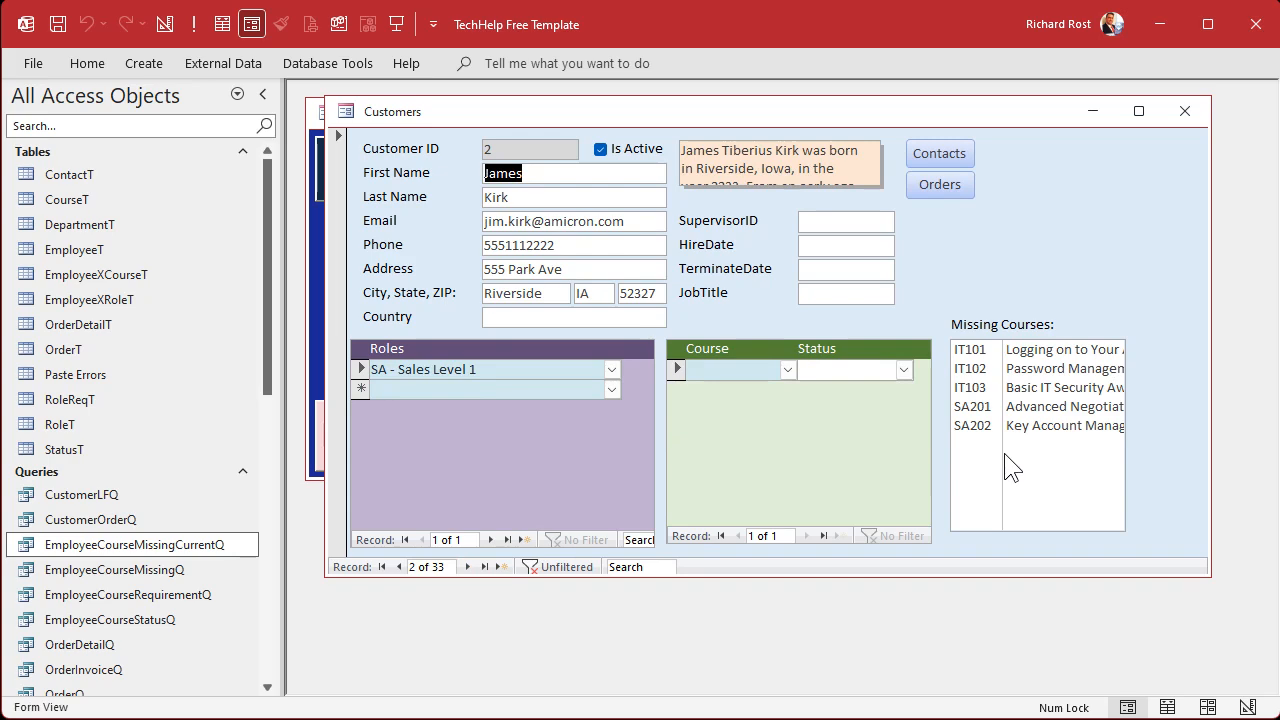
- Rename the missing courses list box on EmployeeF as MissingCourseList
right_click(1045, 190)
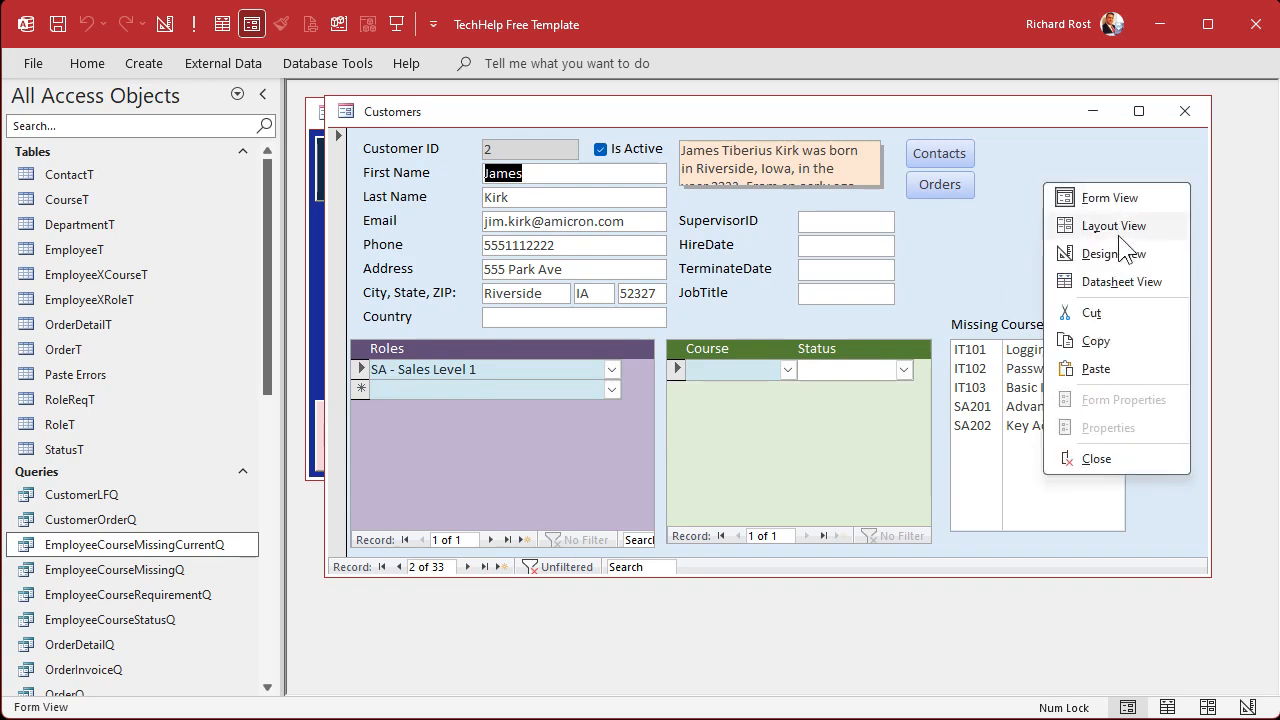
click(1100, 252)
double_click(1050, 428)
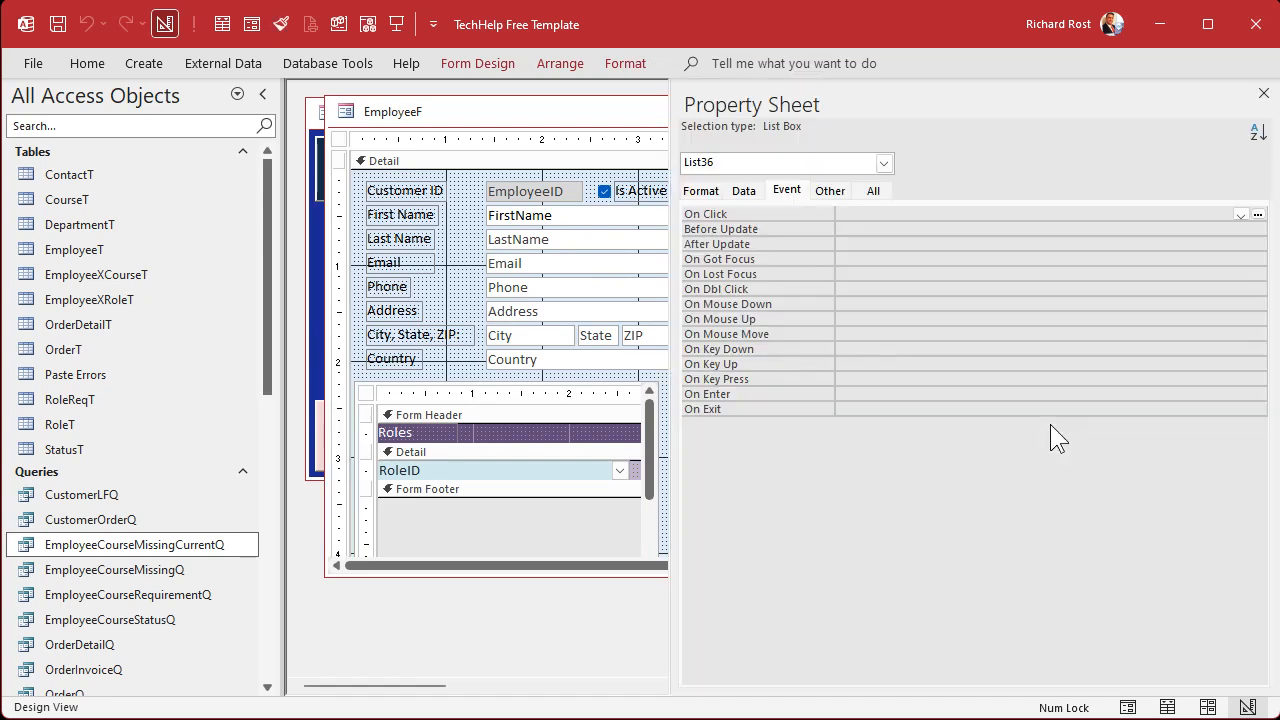
drag(677, 274, 994, 274)
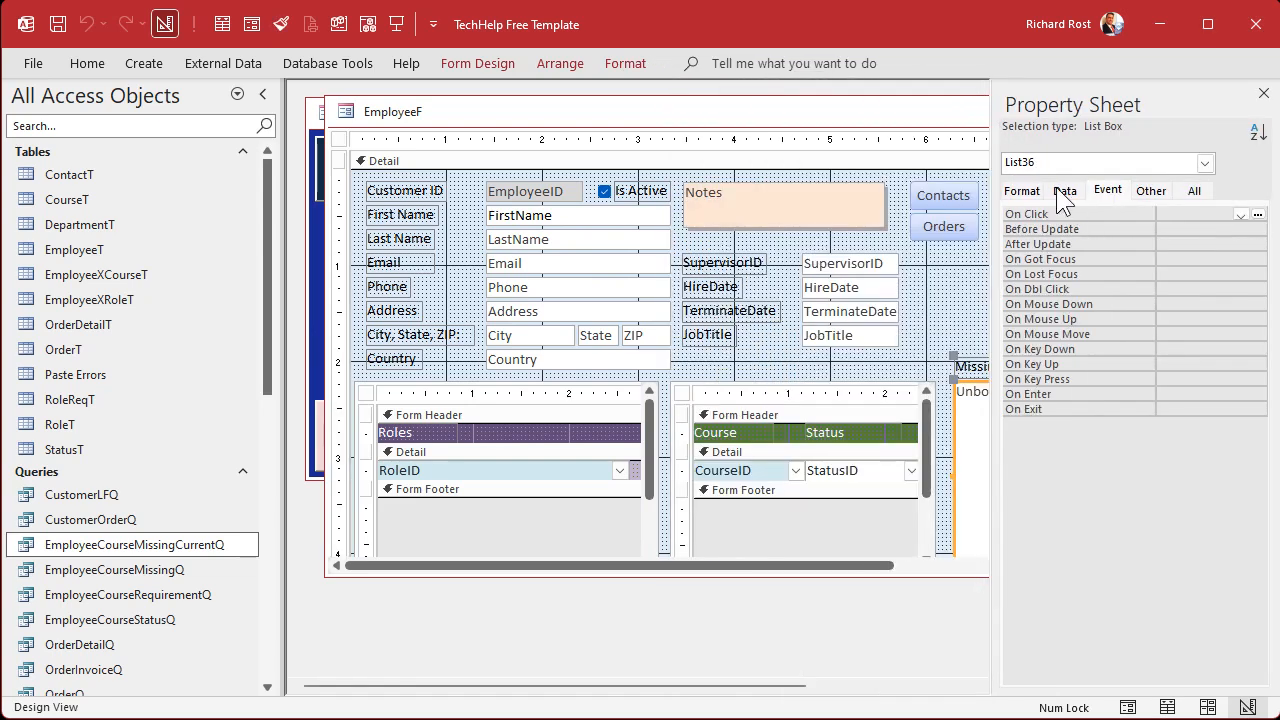
click(1194, 190)
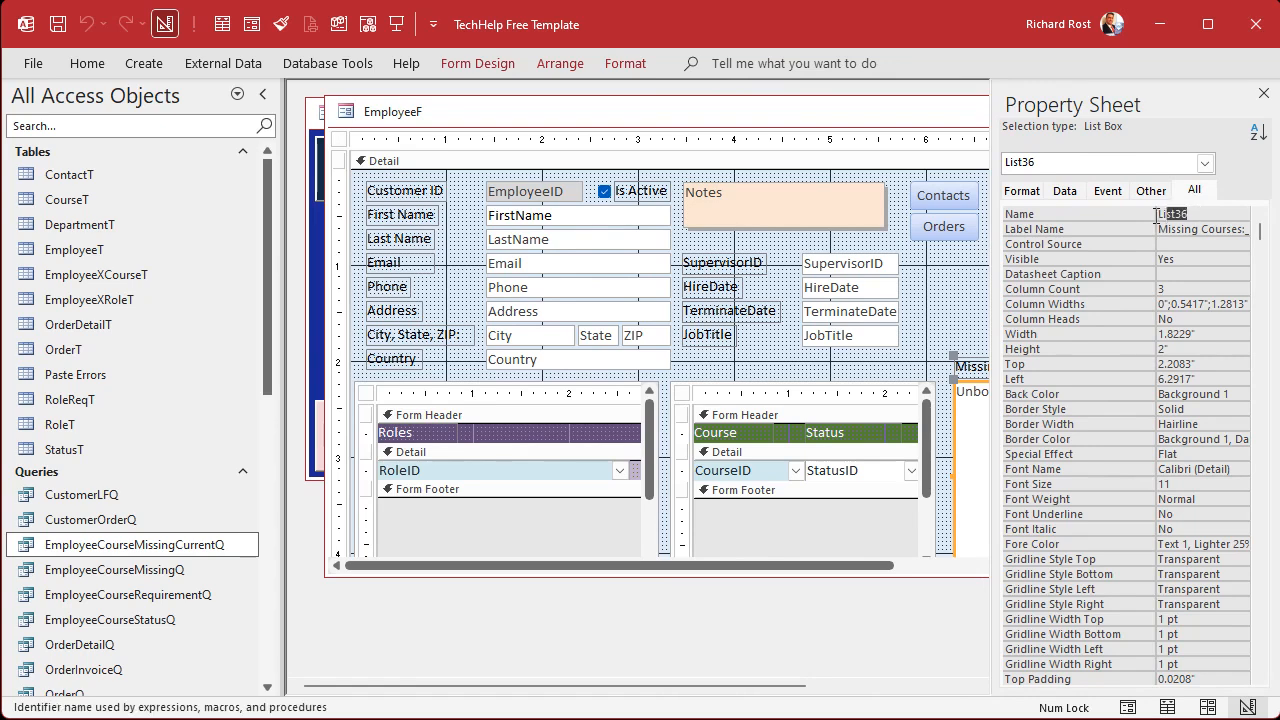
text(M)
text(issingCou)
text(rseList)
key(Tab)
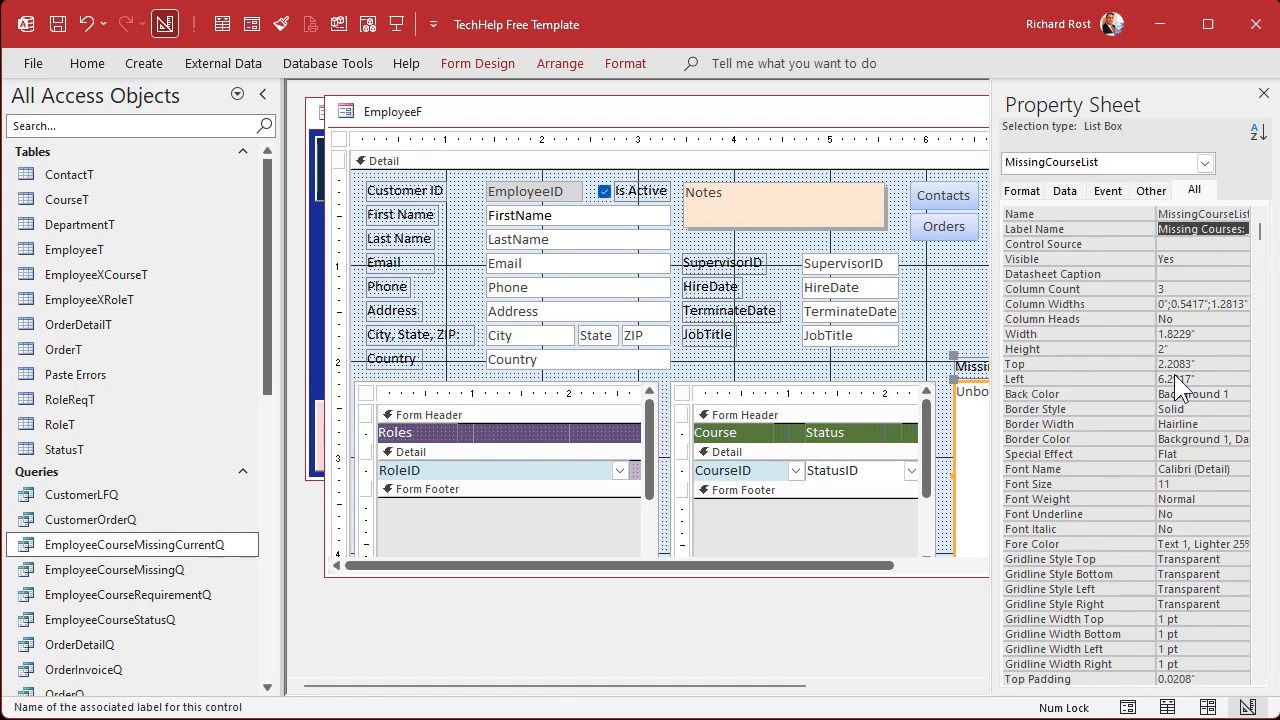
- Create an On Current event procedure for EmployeeF that runs MissingCourseList.Requery
click(340, 138)
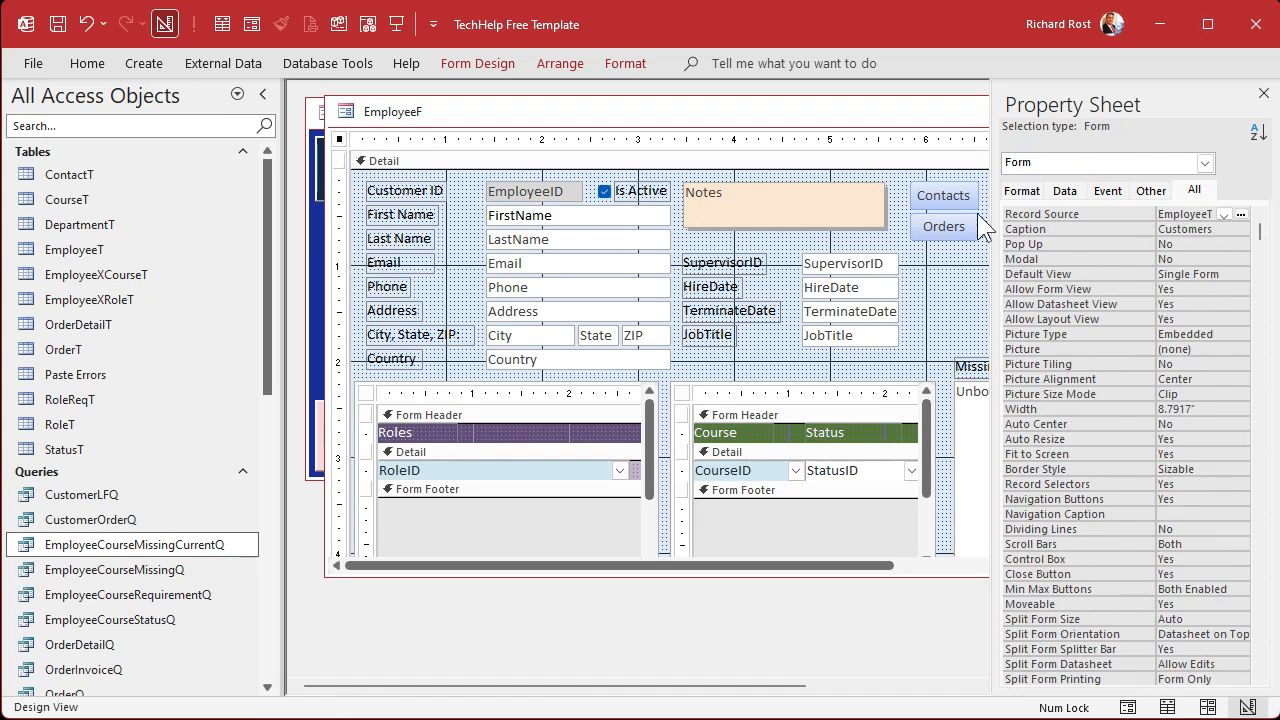
click(1107, 191)
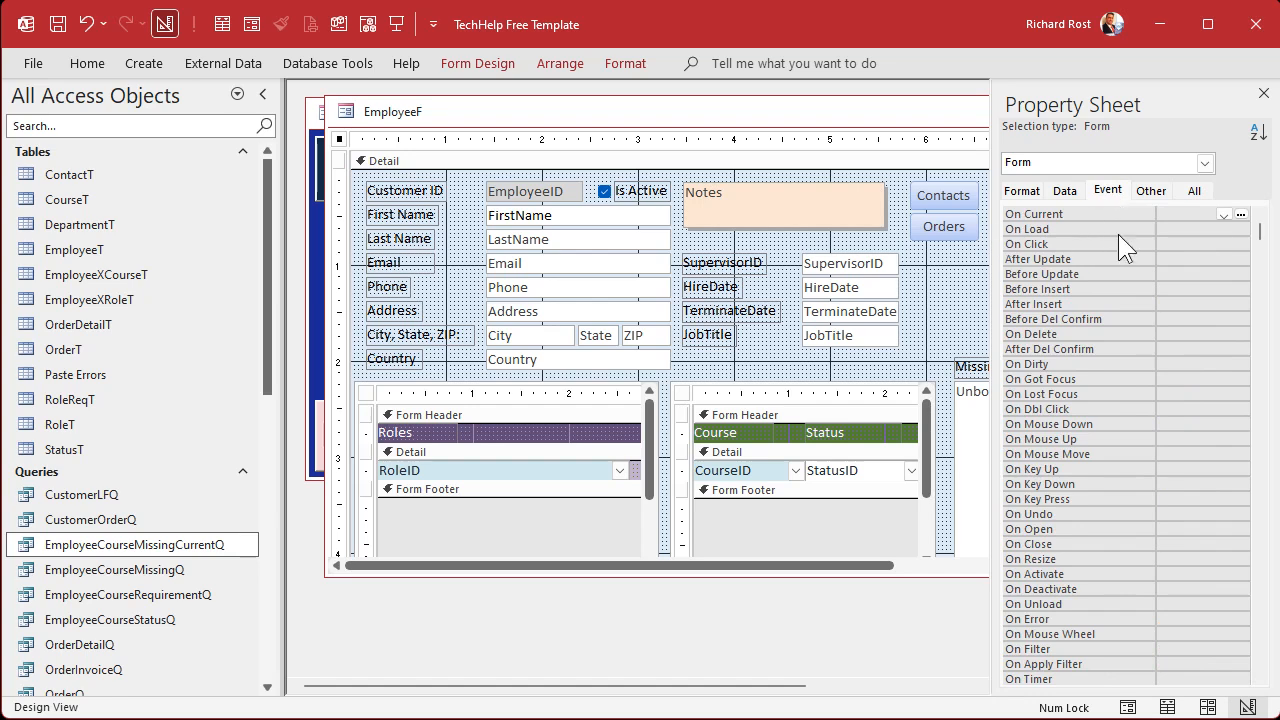
click(1240, 213)
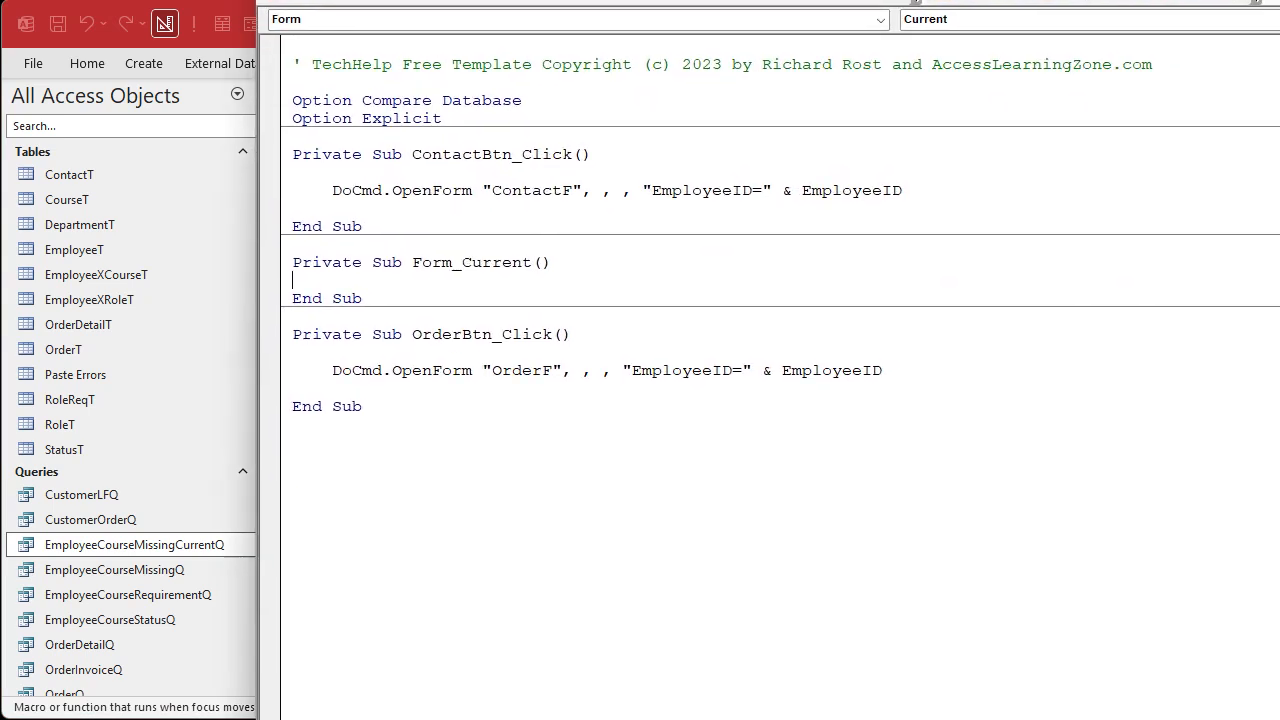
key(Return)
key(Return)
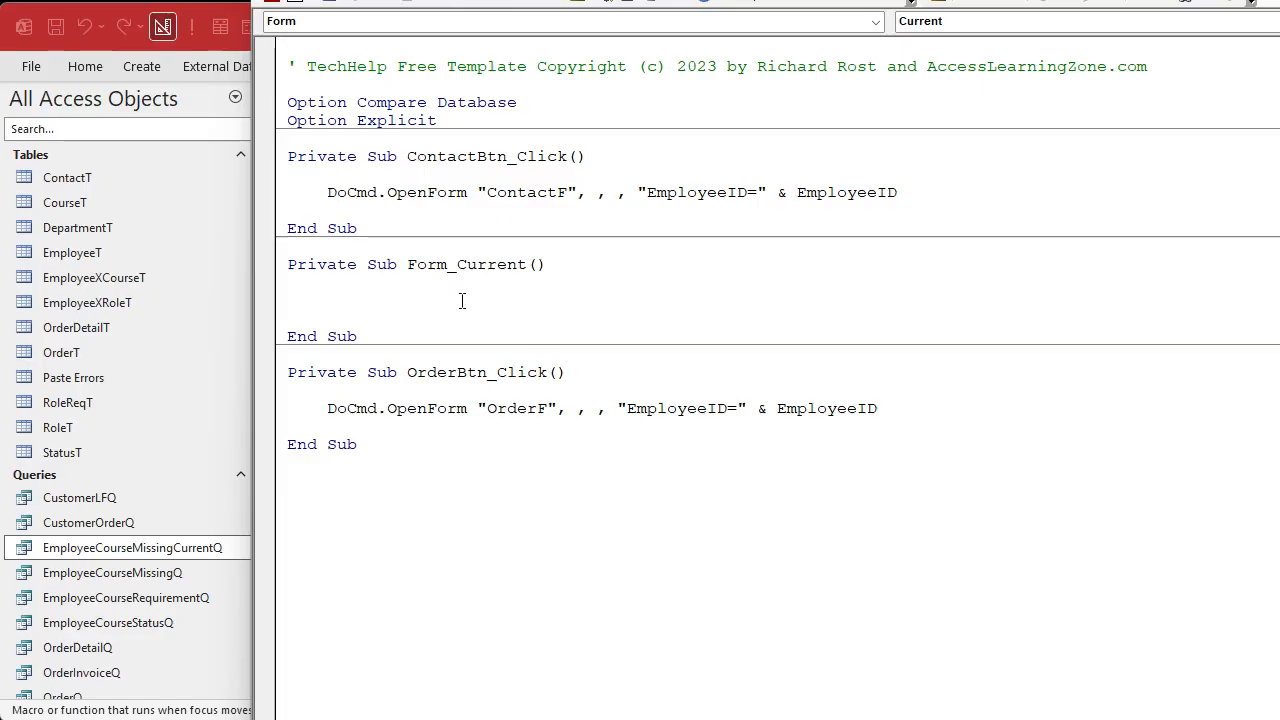
text(mi)
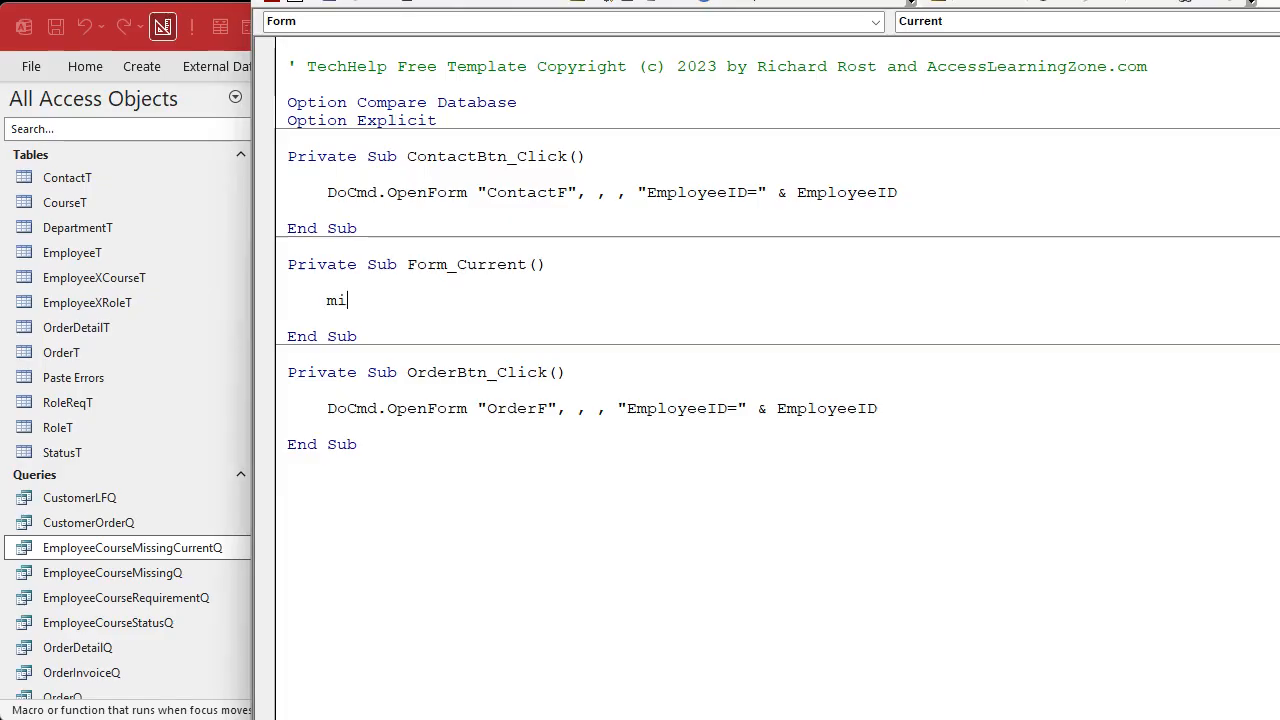
text(ssingcourselist.Requery)
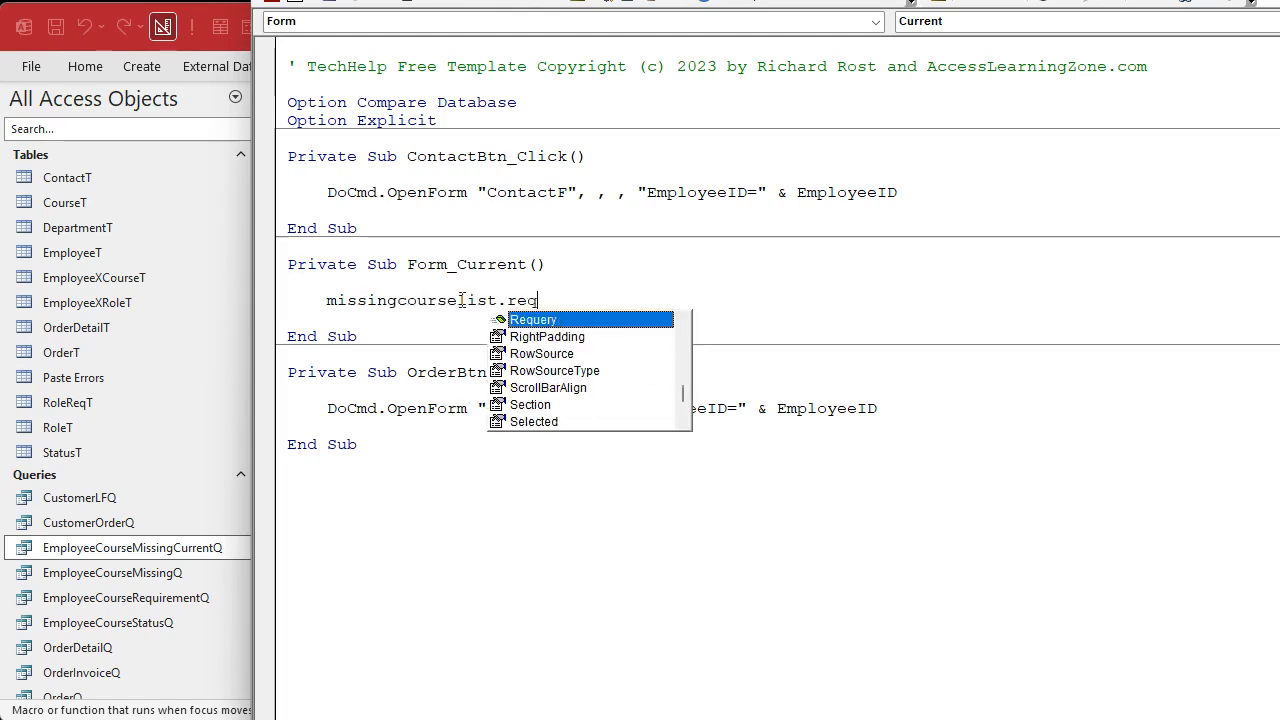
key(Down)
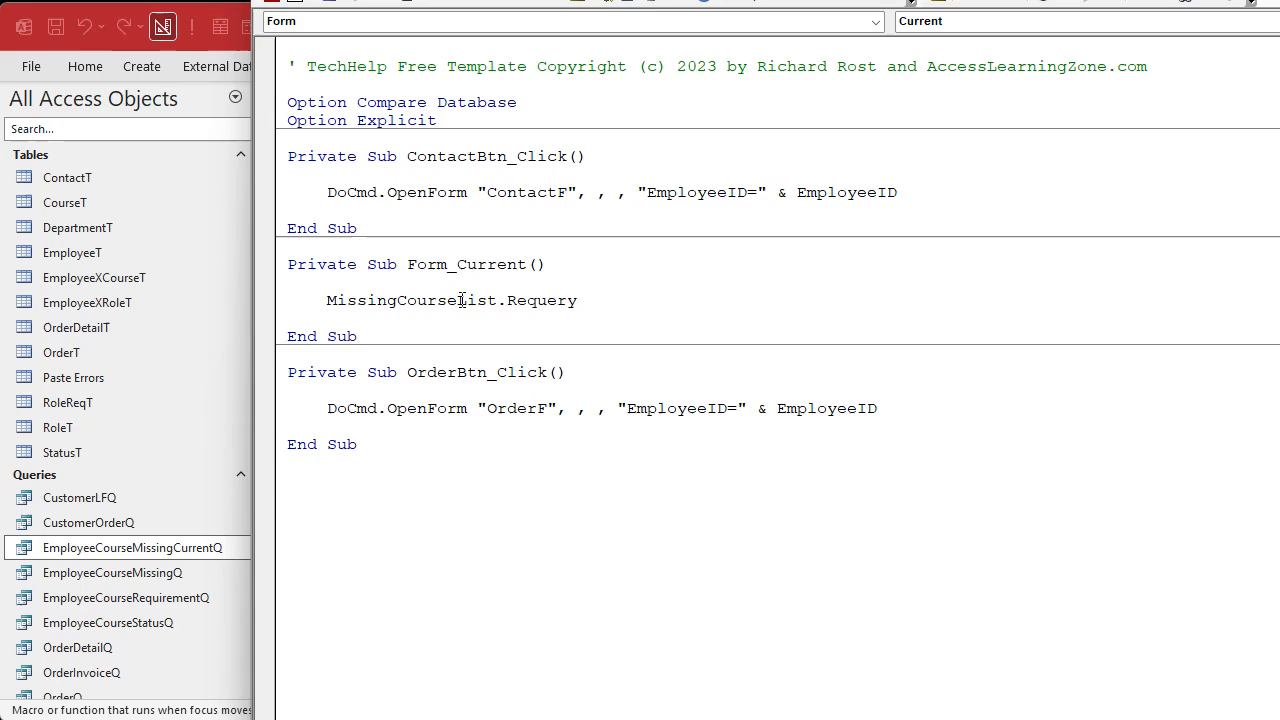
- Close the property sheet and EmployeeF, and compile the VBA code
click(175, 522)
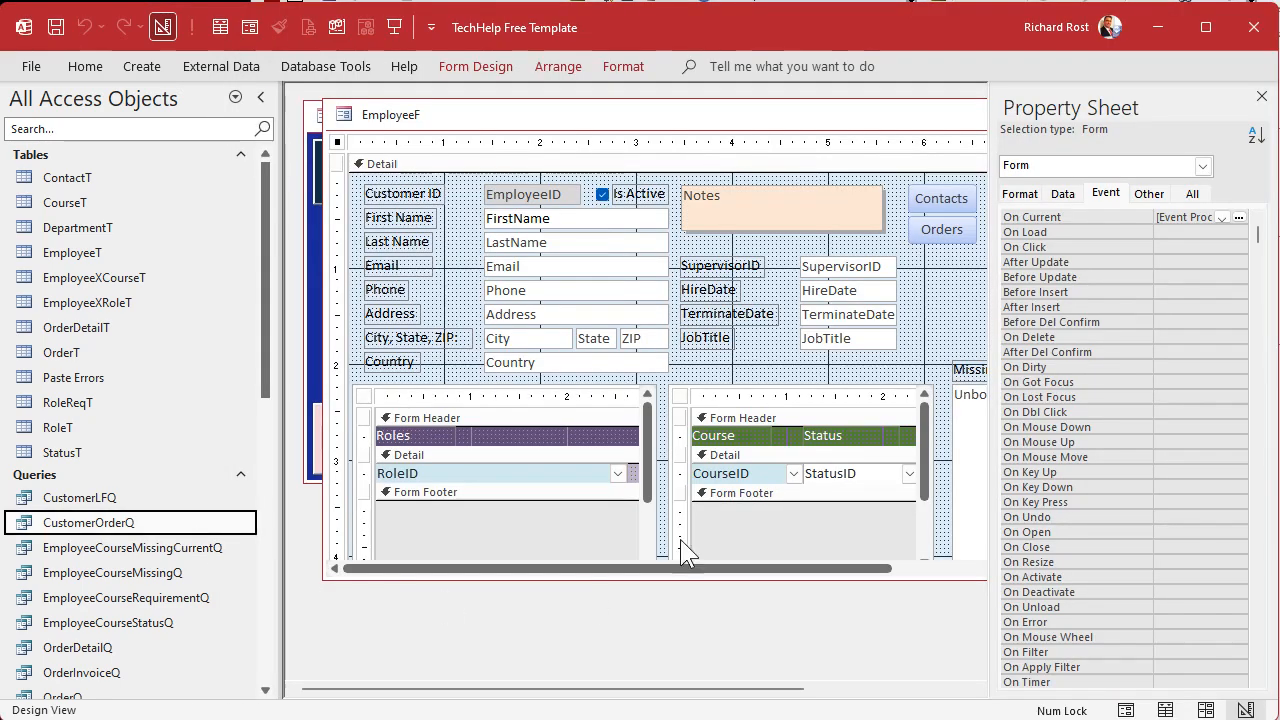
click(1261, 100)
click(1177, 109)
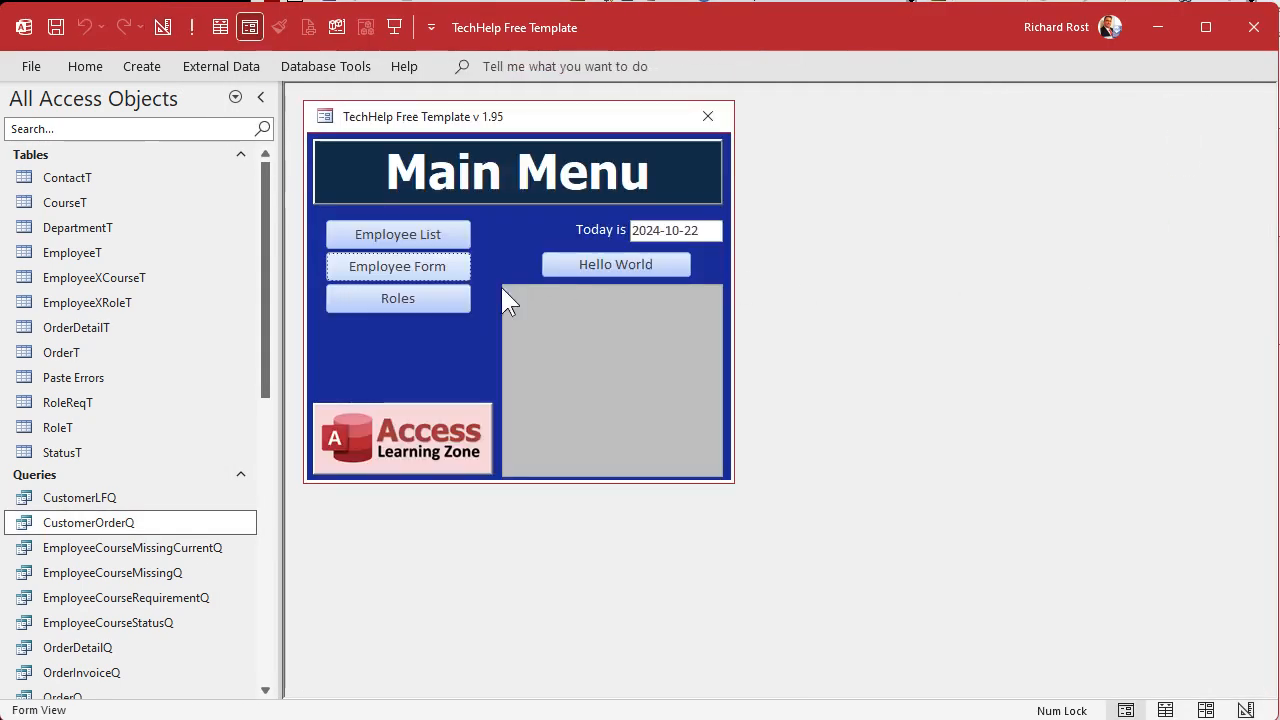
key(alt+Tab)
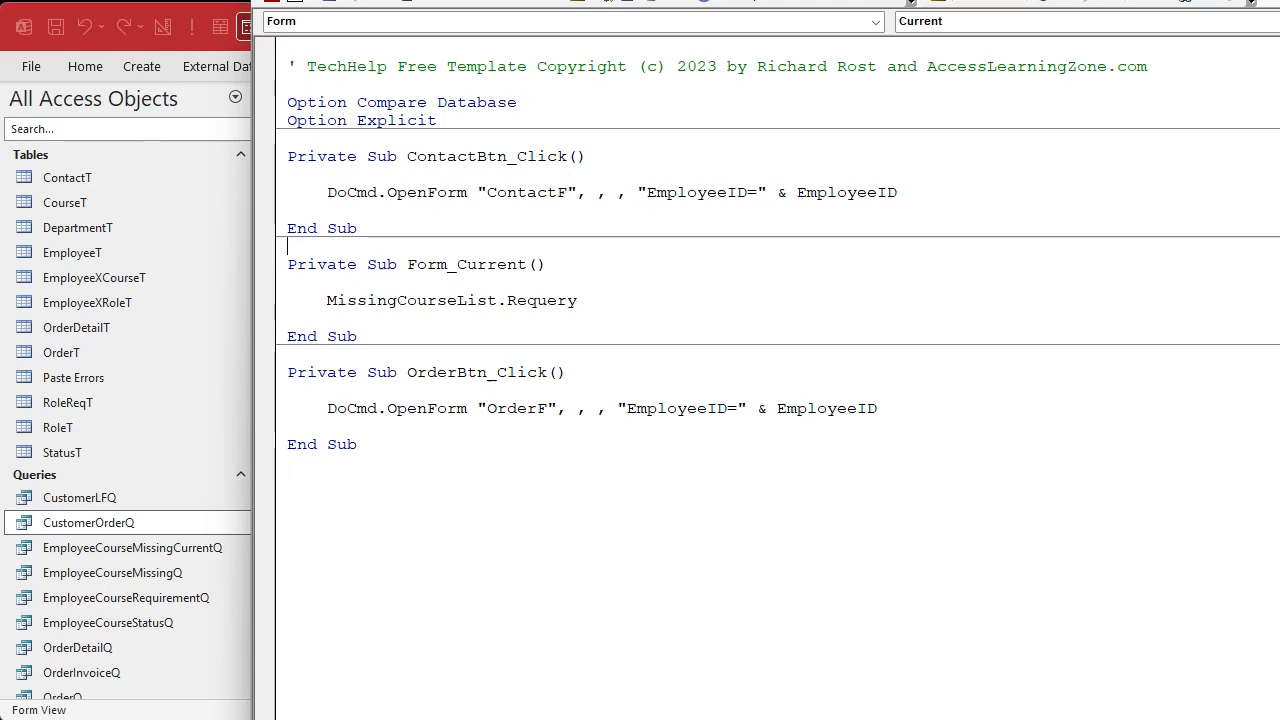
click(461, 55)
click(530, 77)
key(alt+Tab)
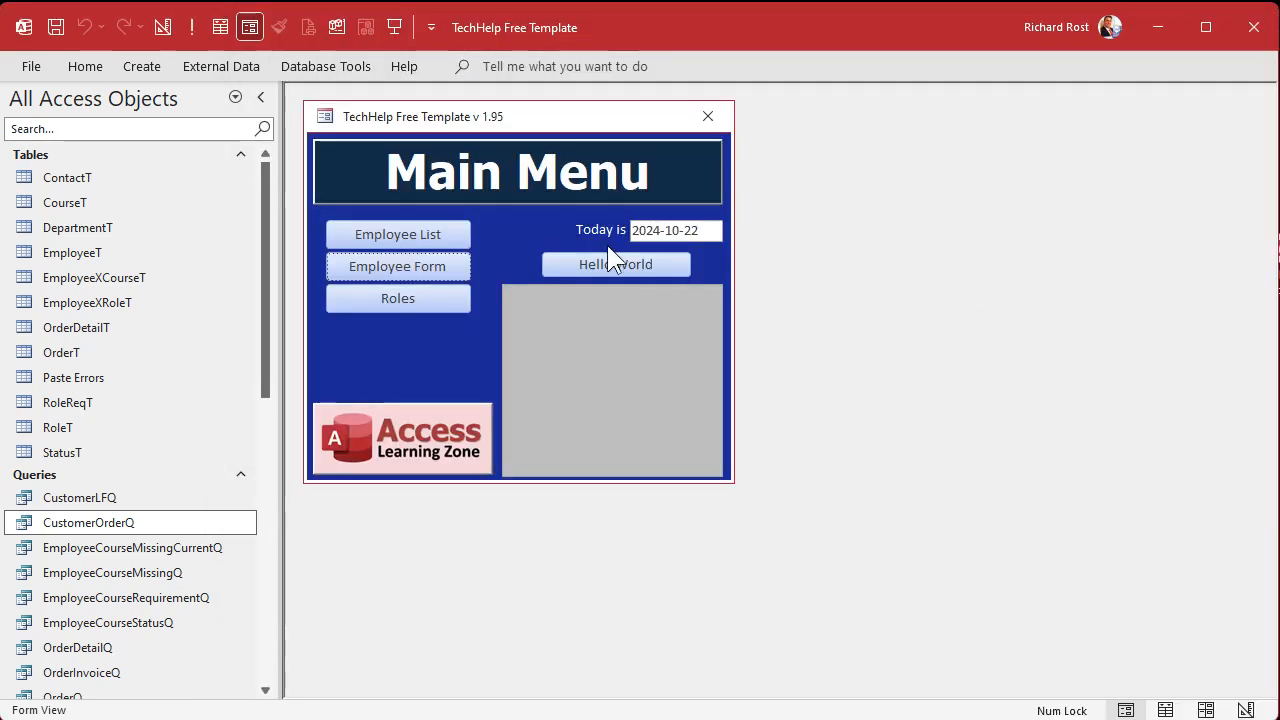
- Reopen the employee form and step to the third employee, checking the Missing Courses list for each record
click(415, 264)
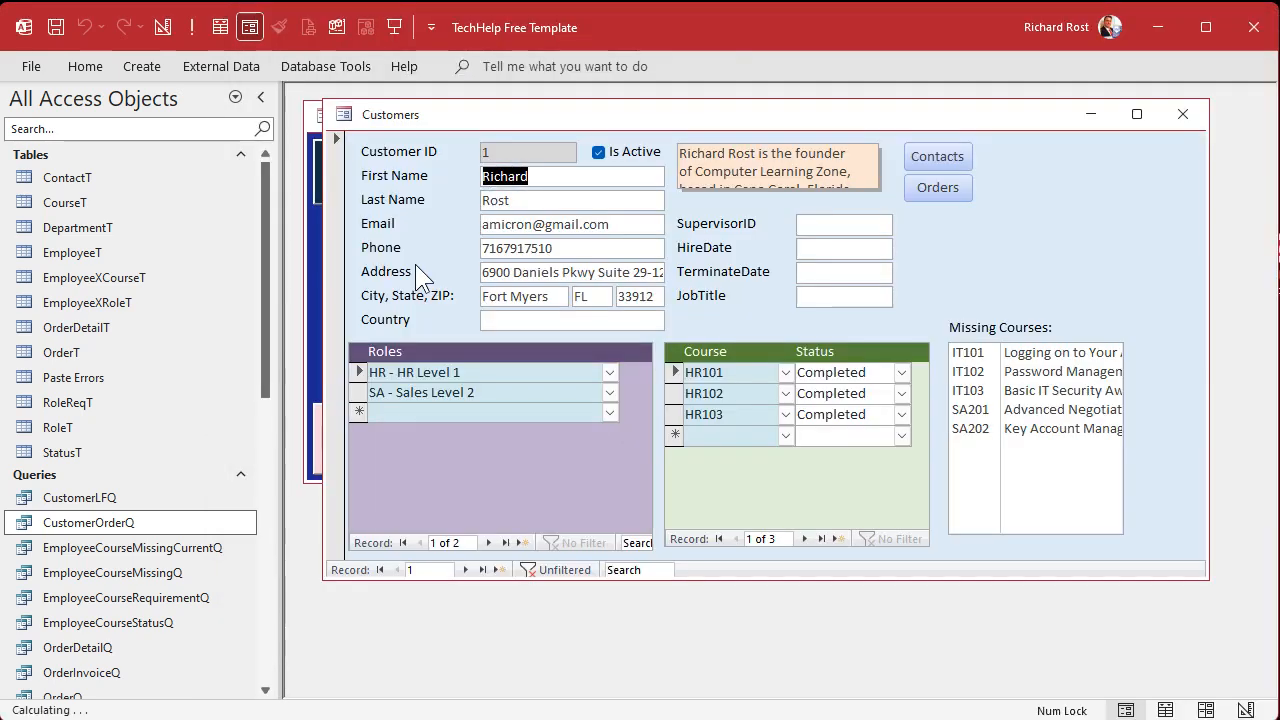
click(468, 569)
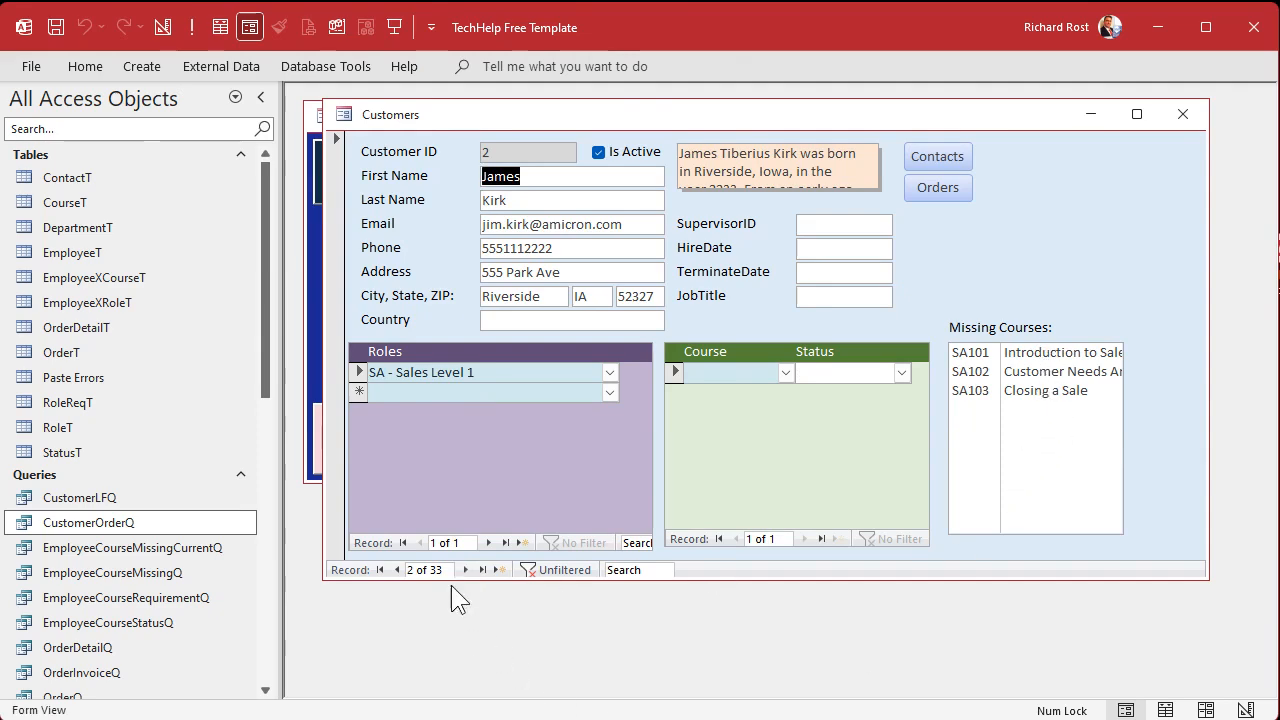
click(465, 569)
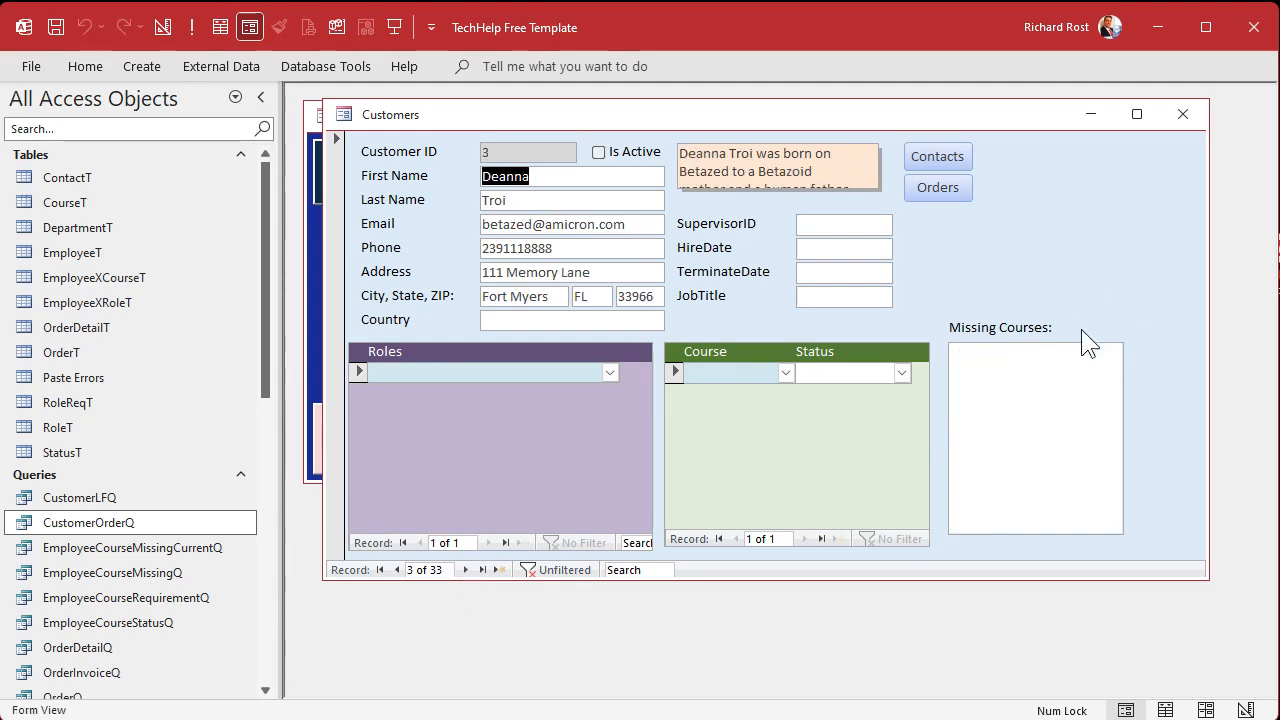
- Assign the role HR - HR Level 3 to the third employee and save the role record
click(611, 369)
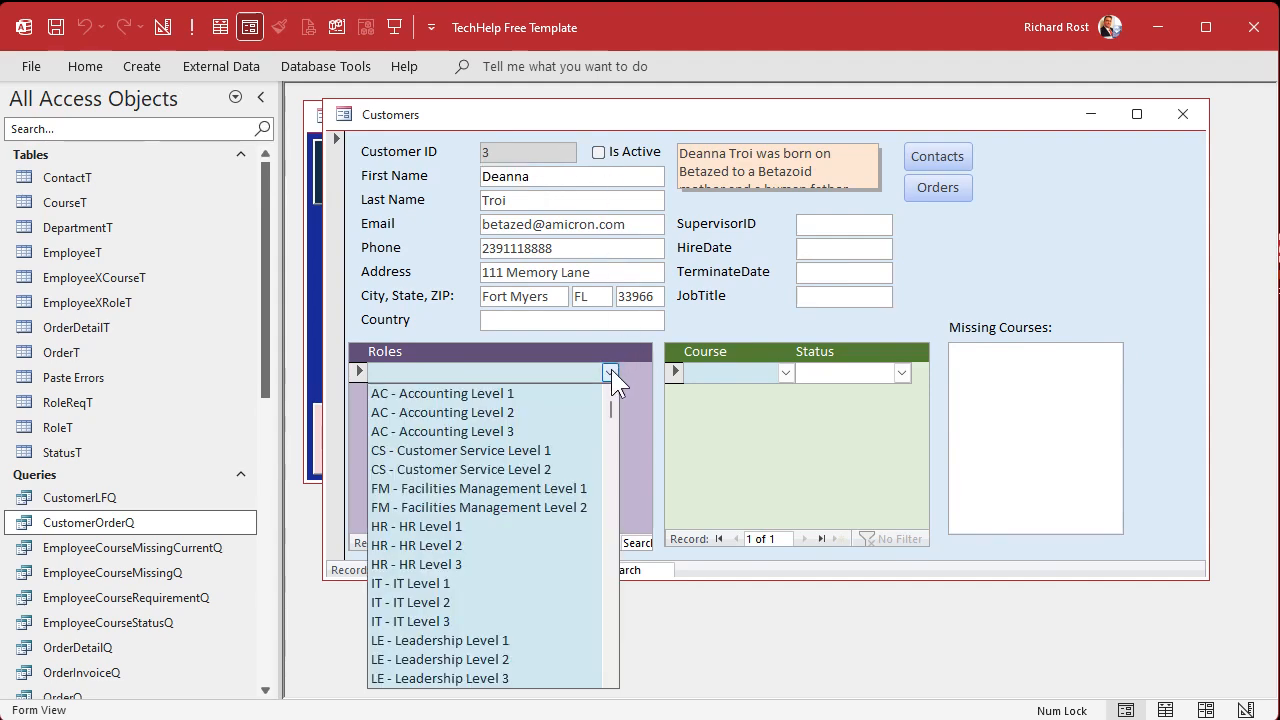
scroll(497, 515, down, 1)
click(478, 508)
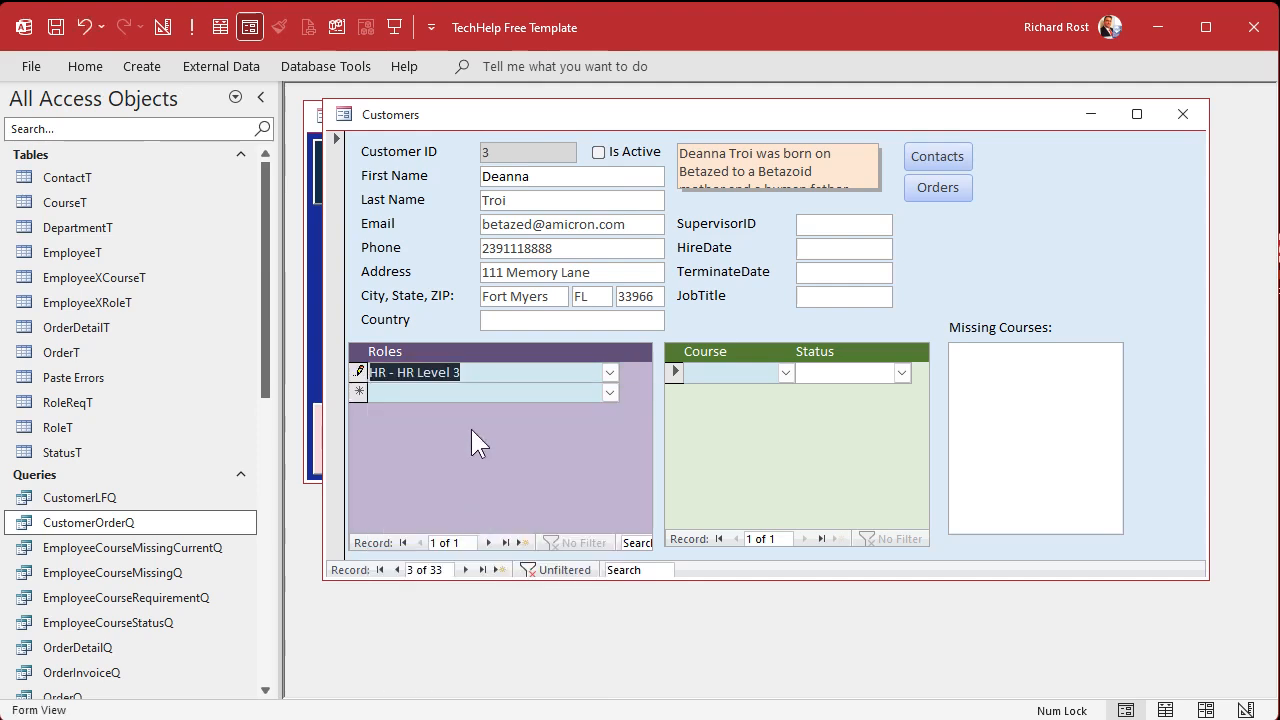
click(480, 397)
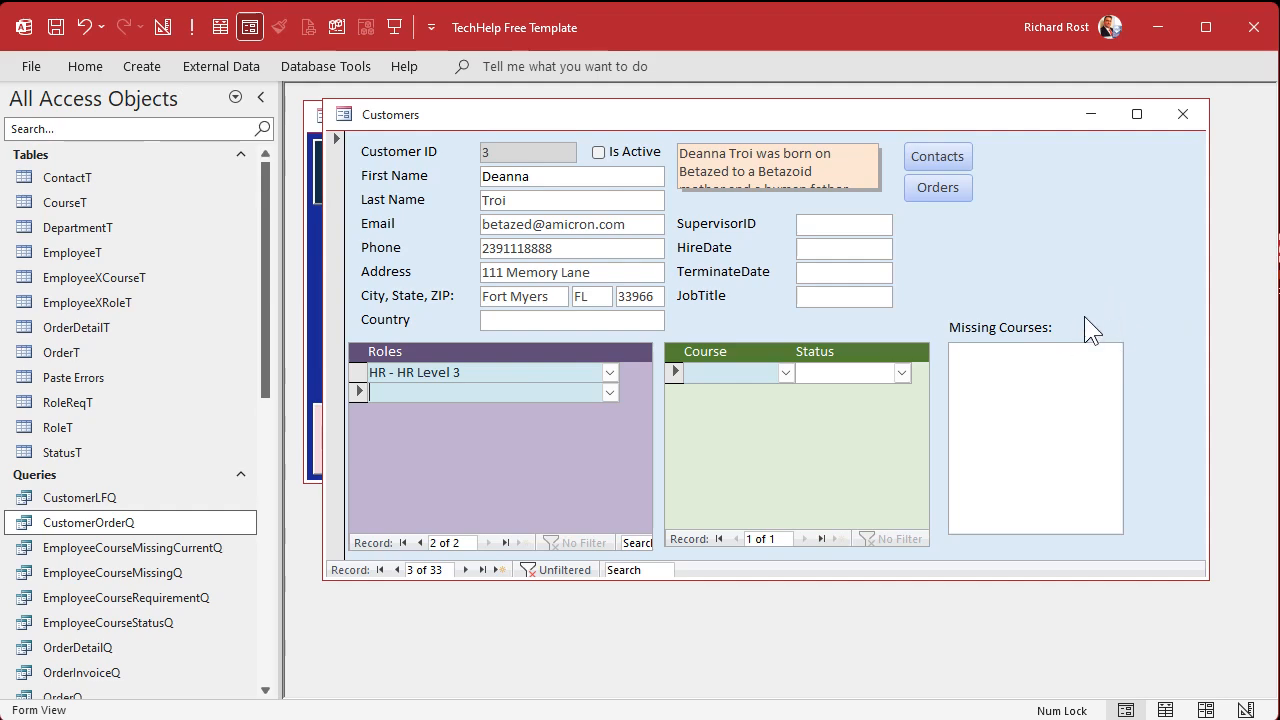
- Duplicate the Orders button in EmployeeF's design and place the copy beside the Missing Courses label
right_click(1033, 200)
click(1098, 269)
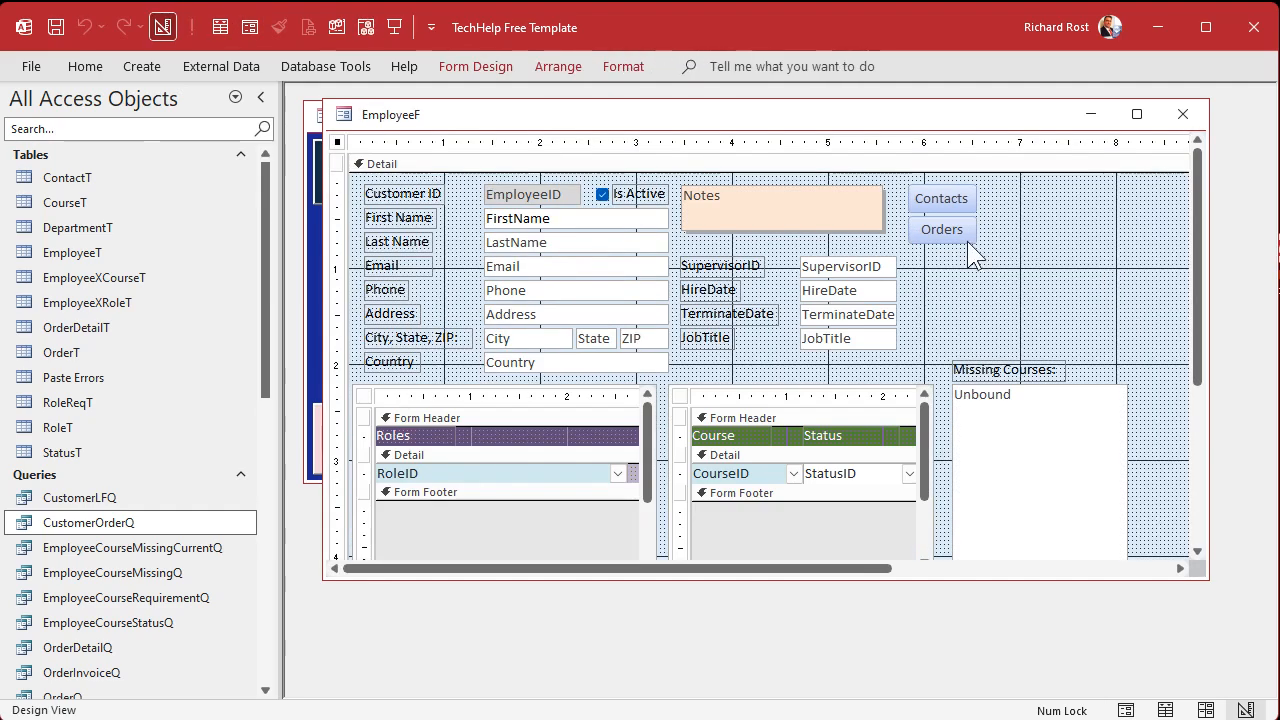
key(ctrl+v)
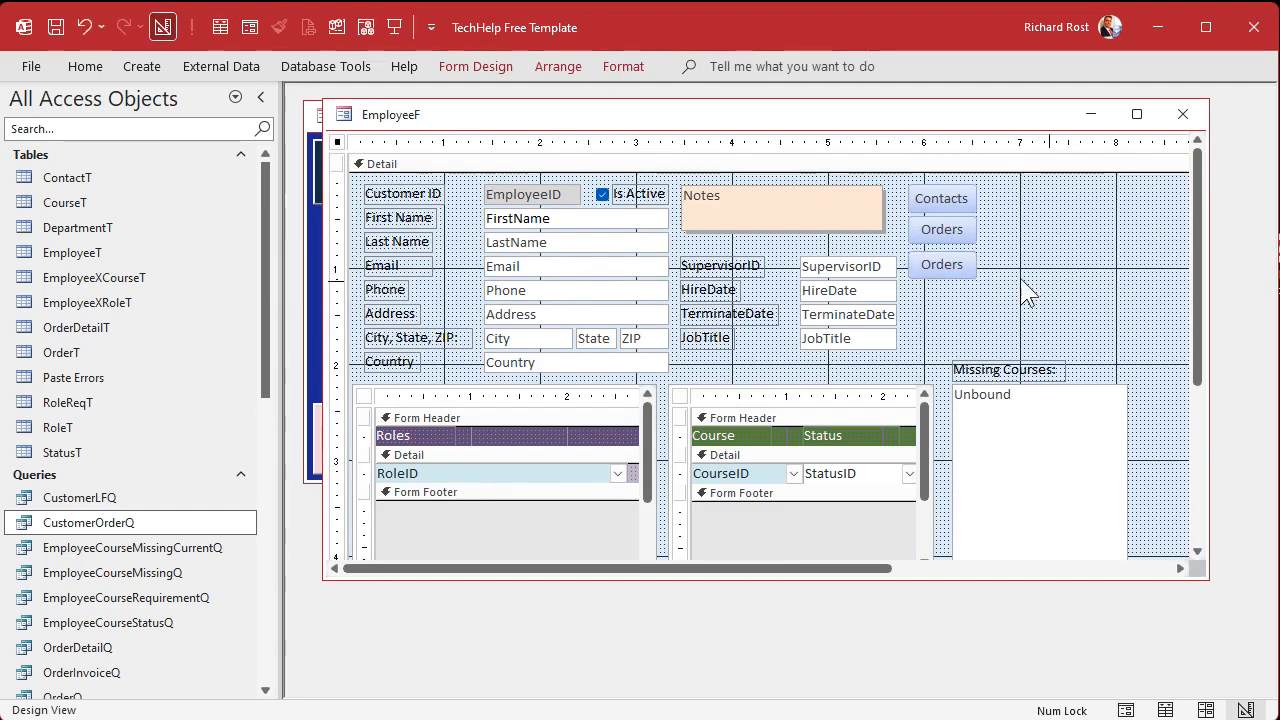
drag(942, 263, 1103, 366)
- Caption the copied button Requery and make it slightly narrower
click(1101, 366)
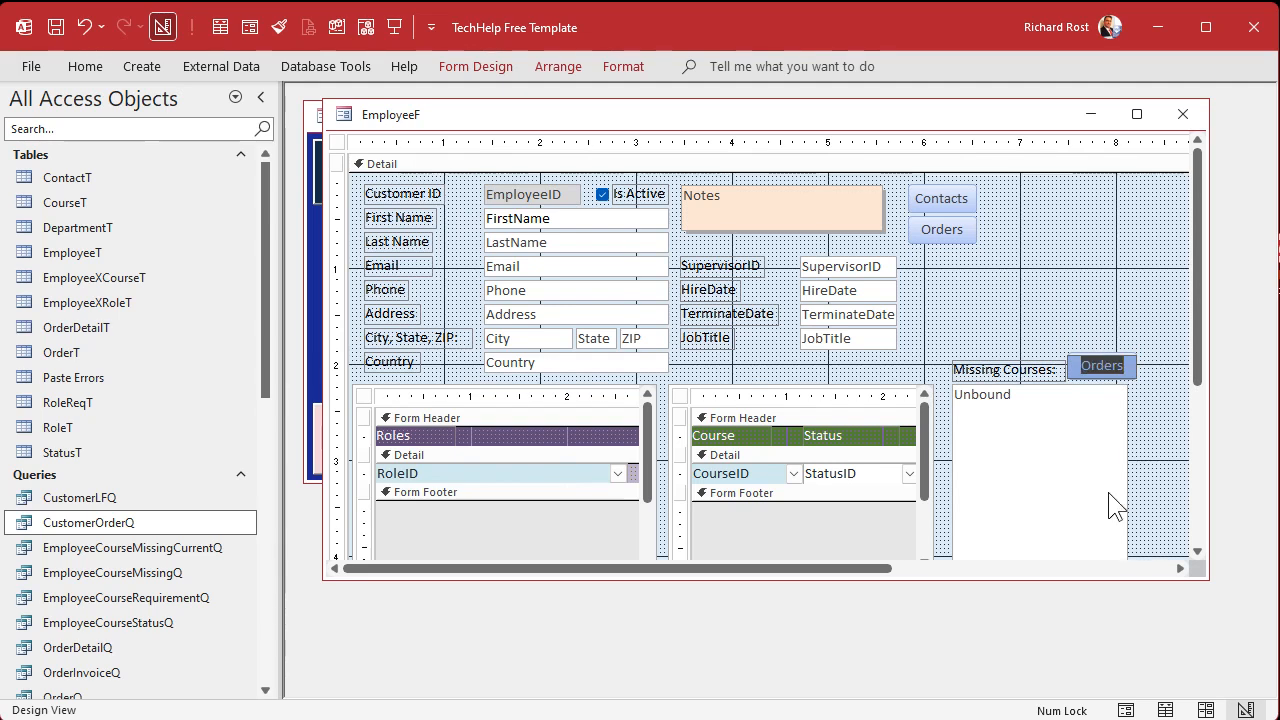
text(Requery)
key(Return)
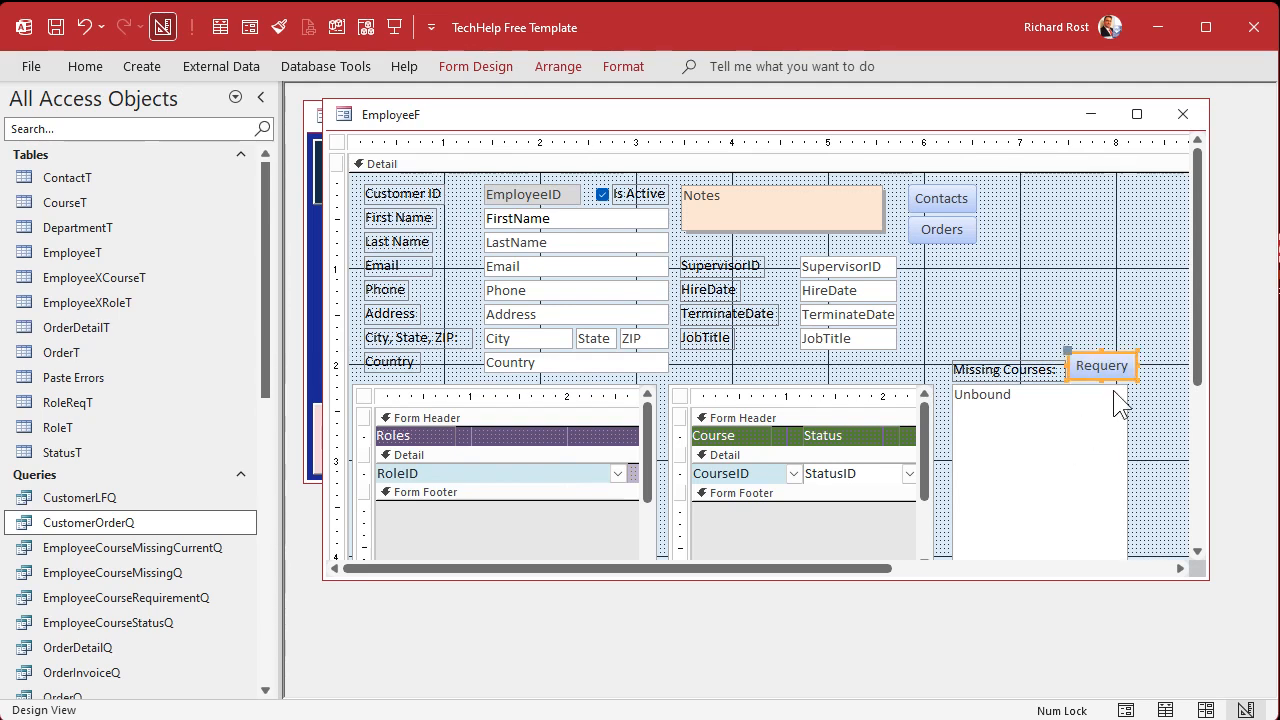
click(1137, 342)
click(1119, 364)
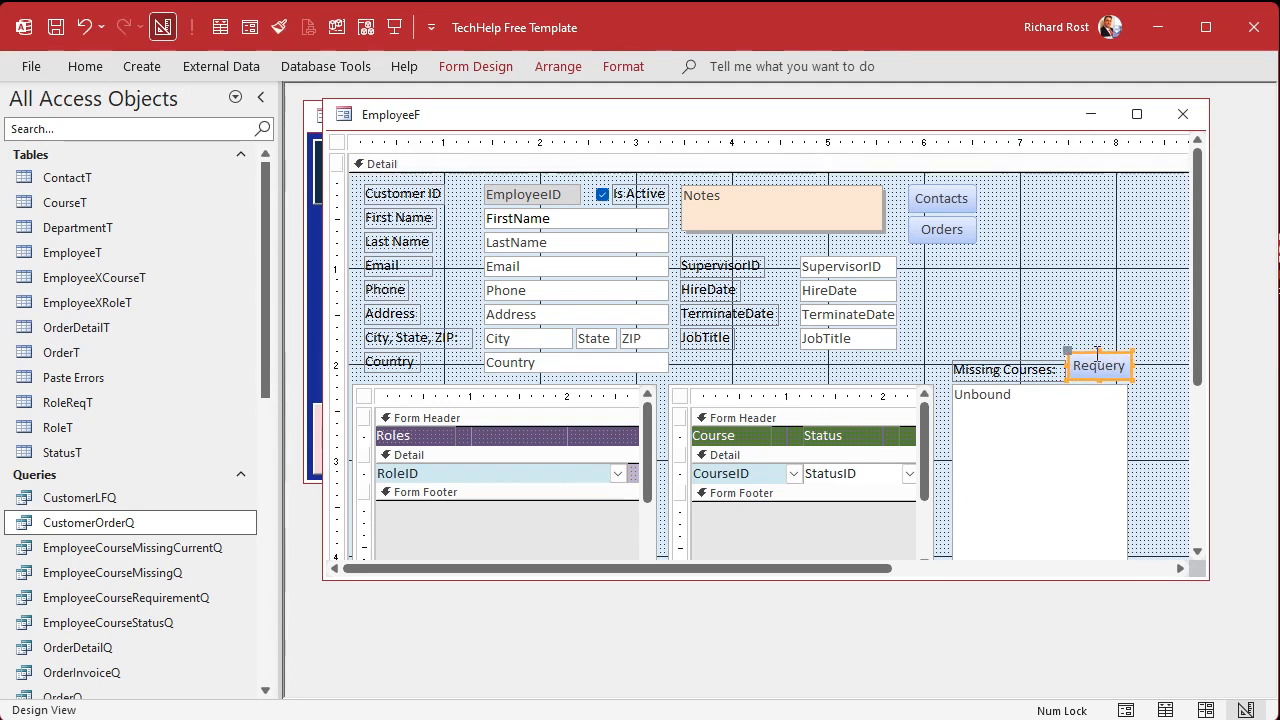
- Make the Requery button slightly shorter and name it RequeryBtn
drag(1100, 354, 1100, 360)
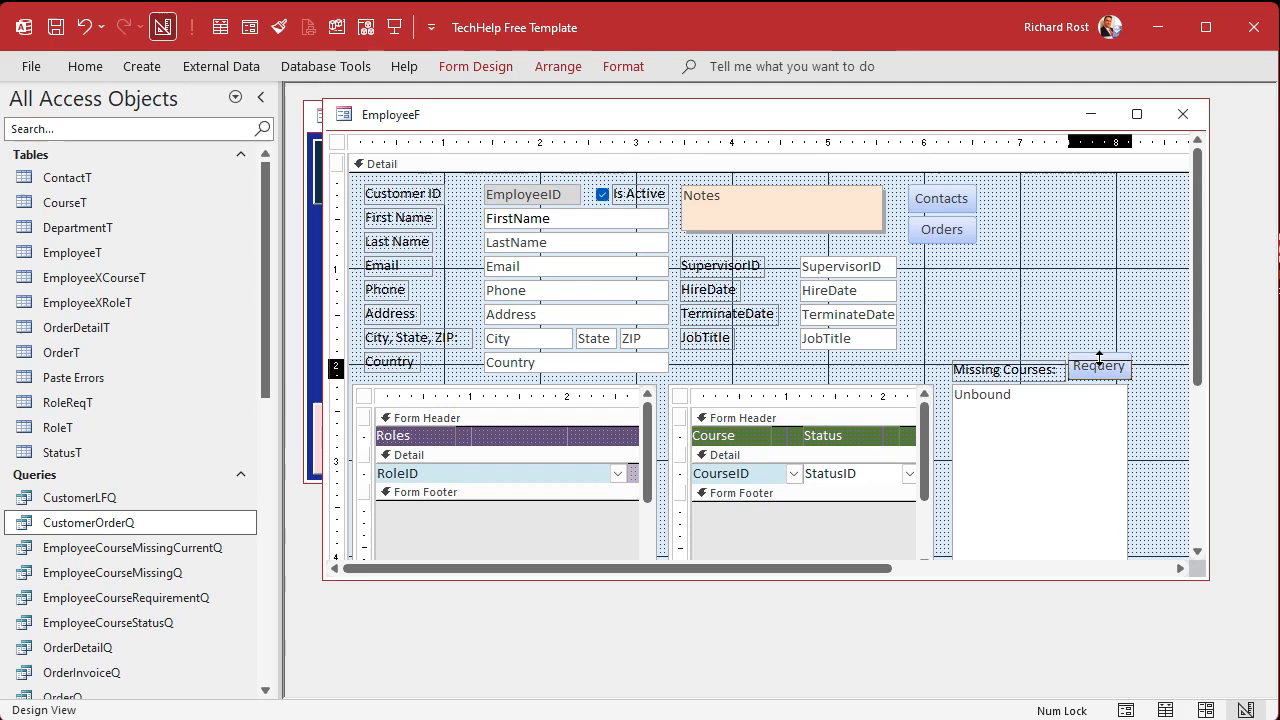
click(1098, 318)
right_click(1102, 364)
click(1103, 318)
double_click(1104, 367)
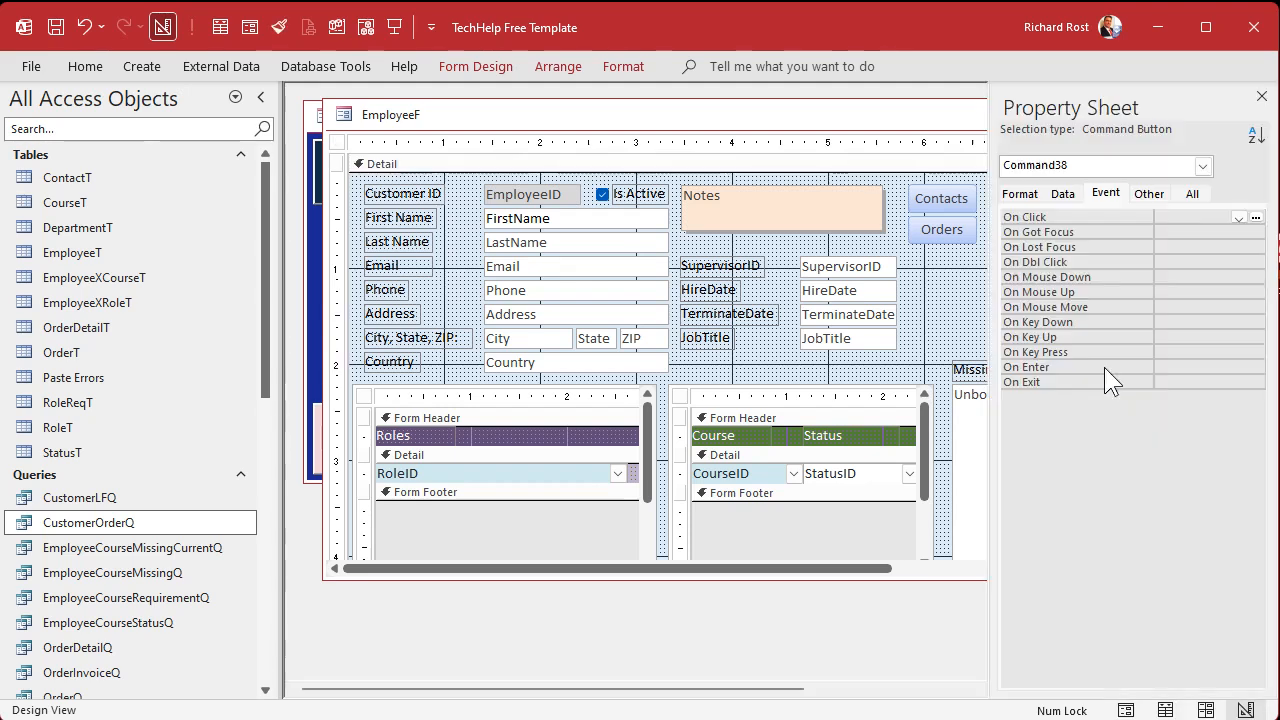
click(1190, 194)
double_click(1167, 218)
text(RequeryBtn)
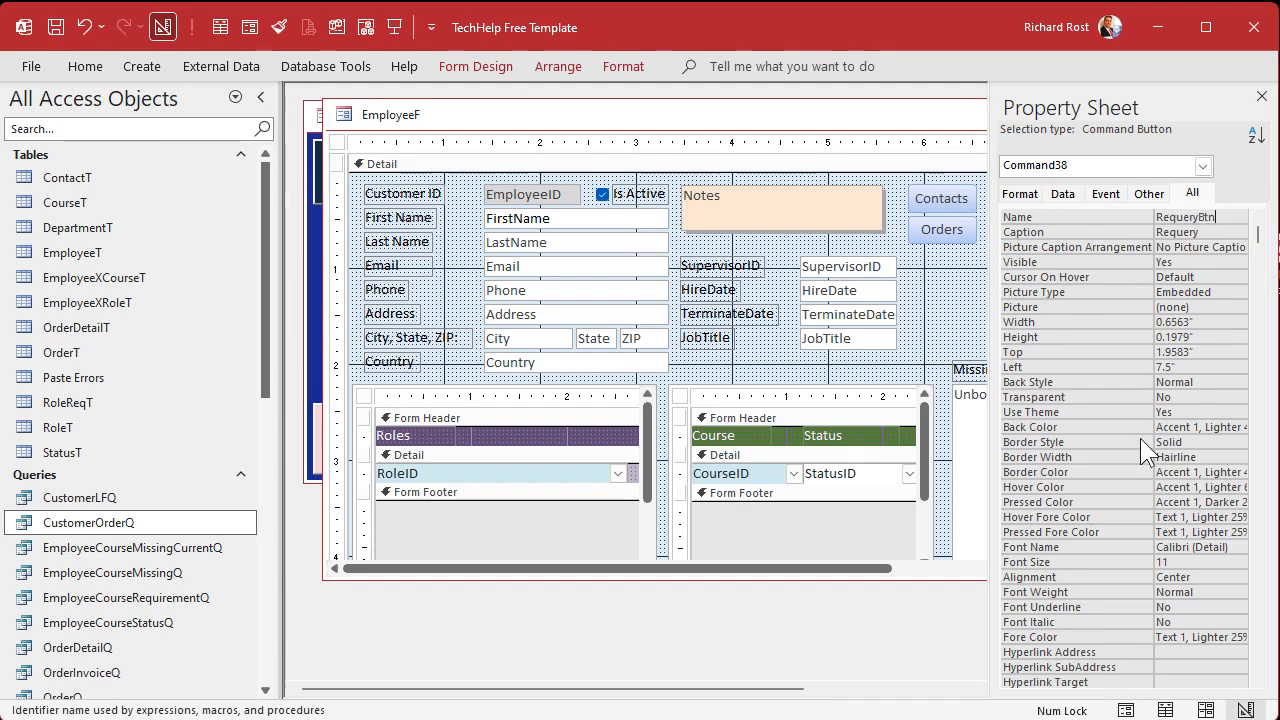
key(Return)
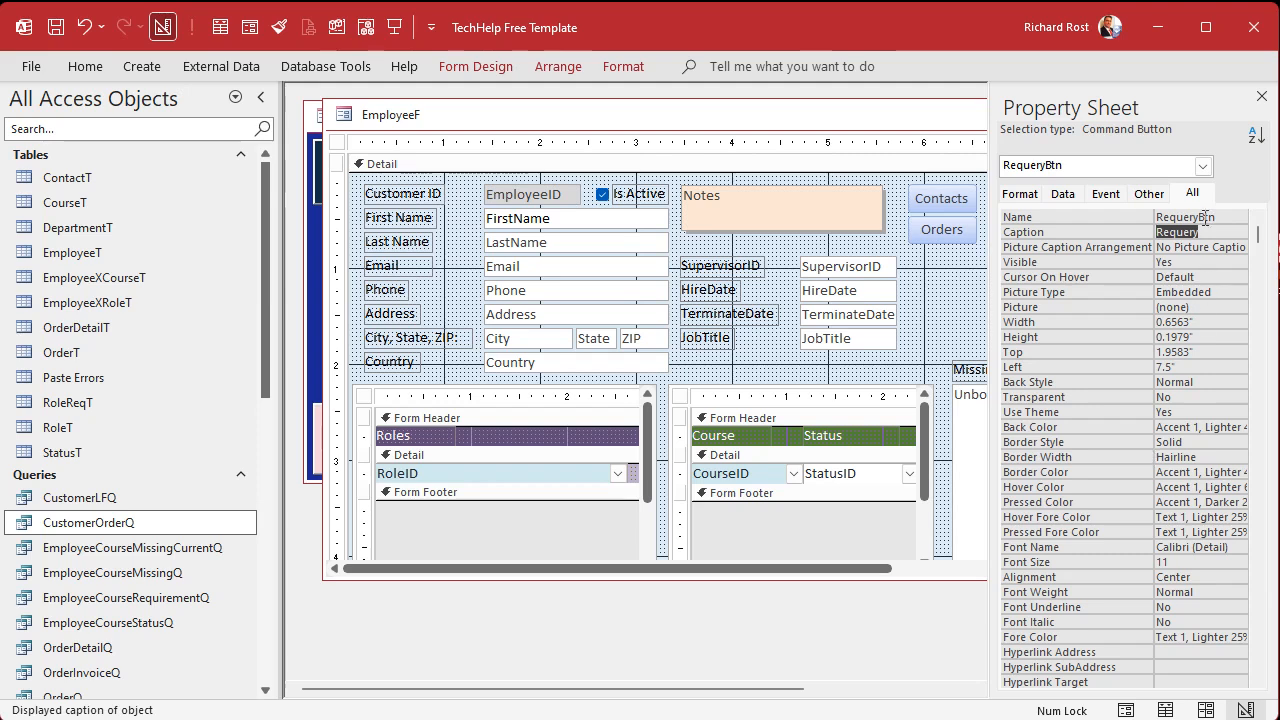
click(1261, 96)
- Give RequeryBtn a click event procedure that runs MissingCourseList.Requery, reusing the line from Form_Current, and return to the form design
right_click(1104, 371)
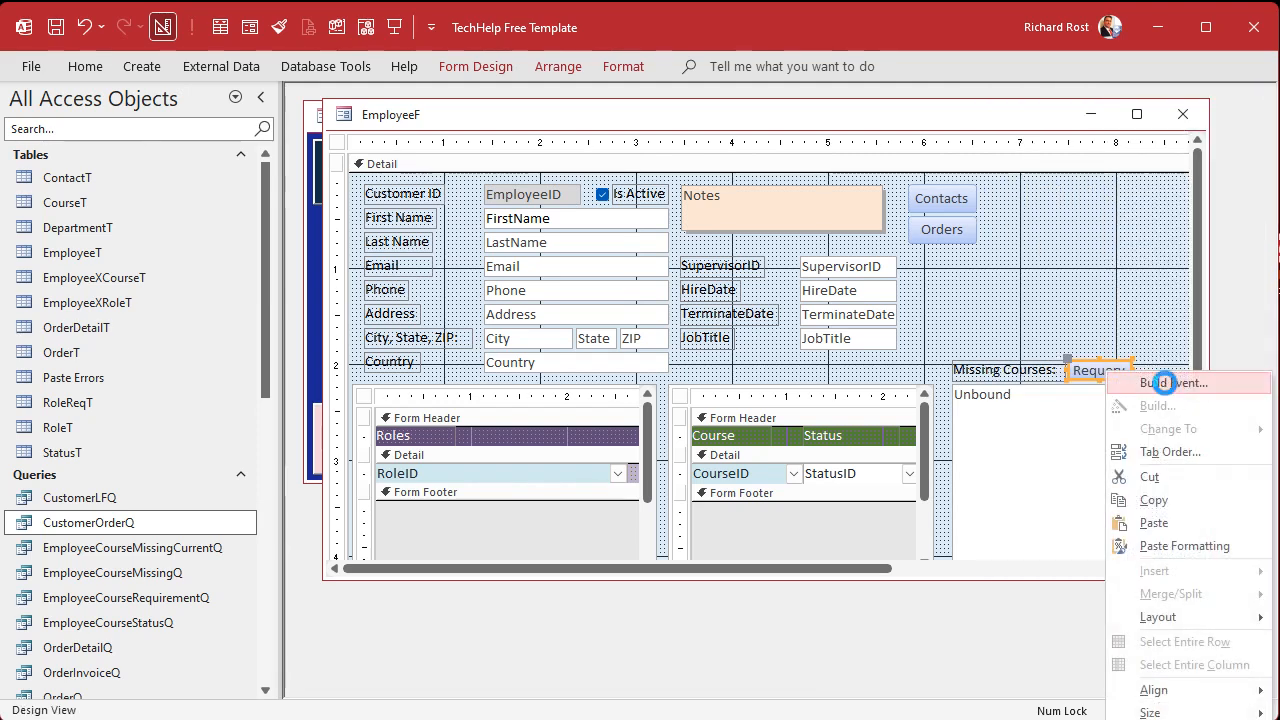
click(1165, 382)
drag(326, 386, 709, 383)
key(ctrl+c)
click(403, 583)
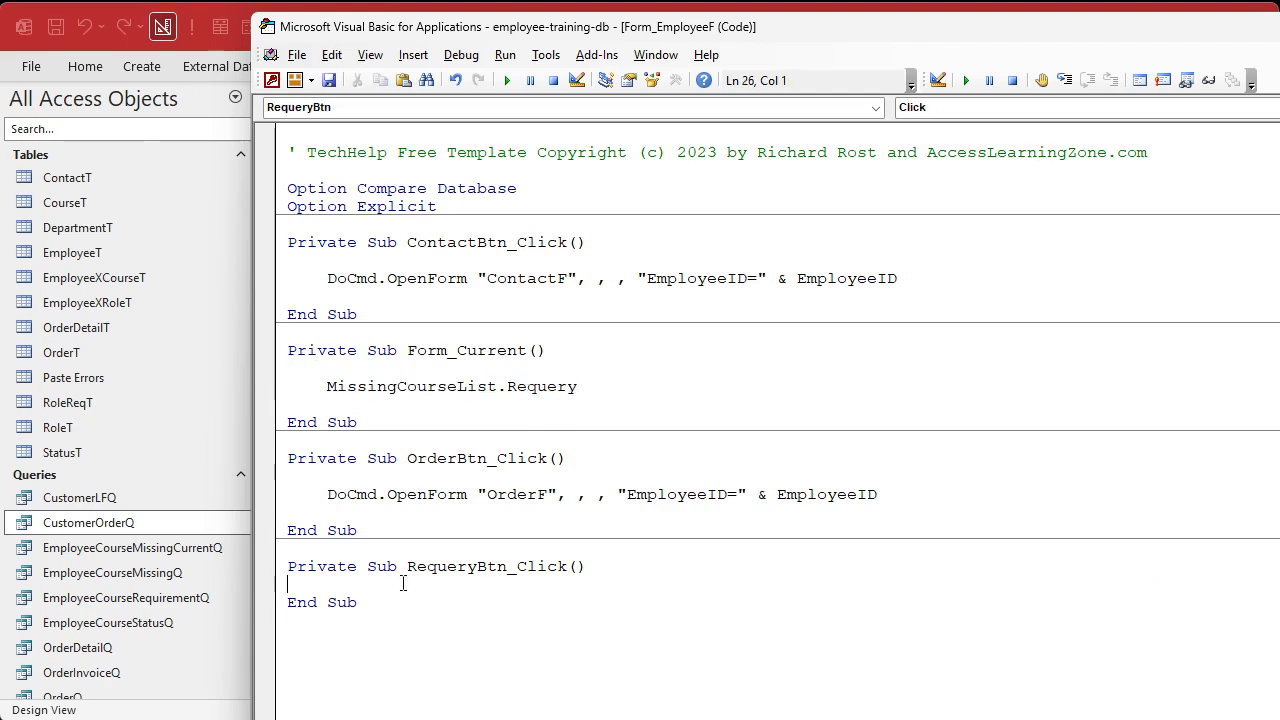
key(Return)
key(Tab)
key(ctrl+v)
key(Return)
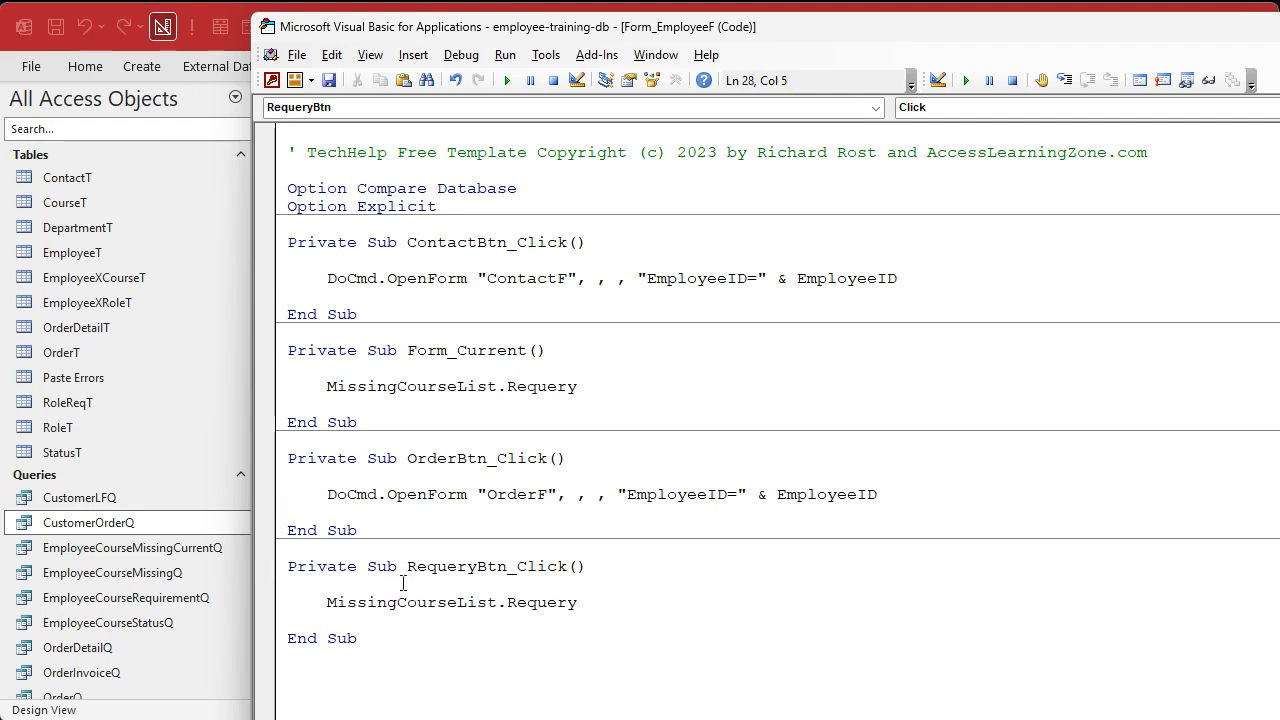
key(alt+q)
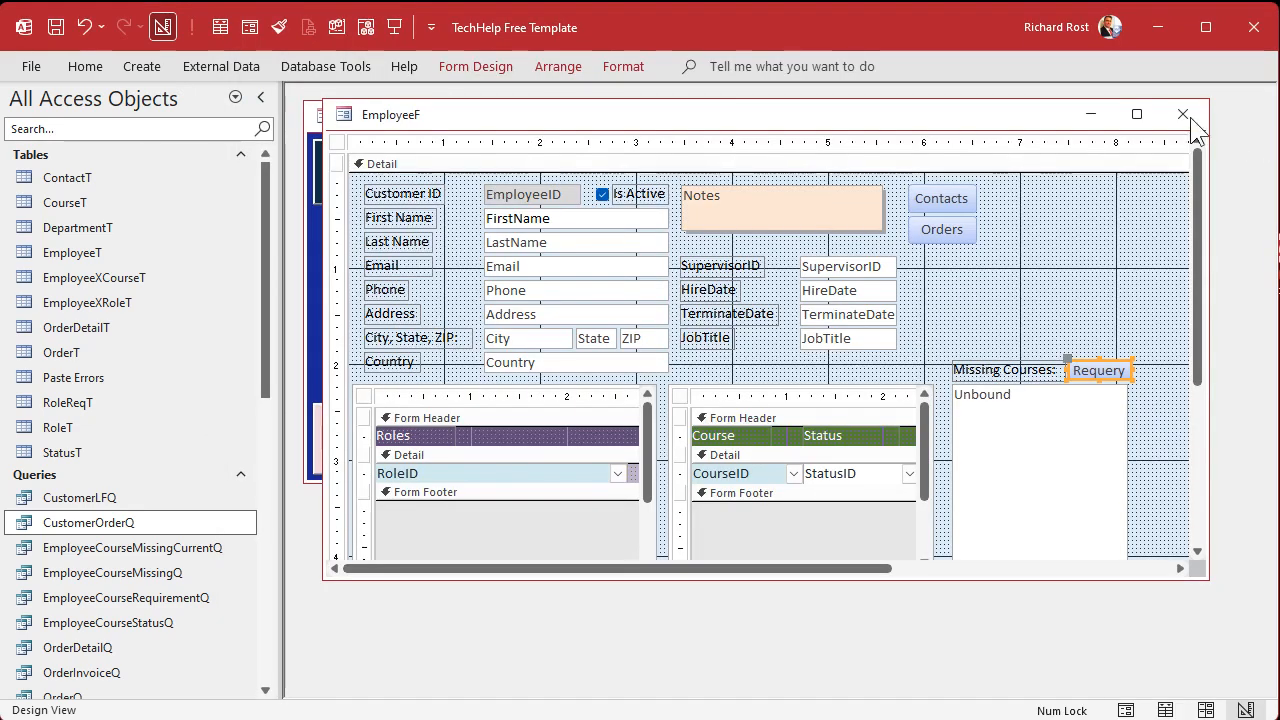
- Close EmployeeF's design, reopen the employee form from the main menu and go to the third employee
click(1194, 114)
click(421, 273)
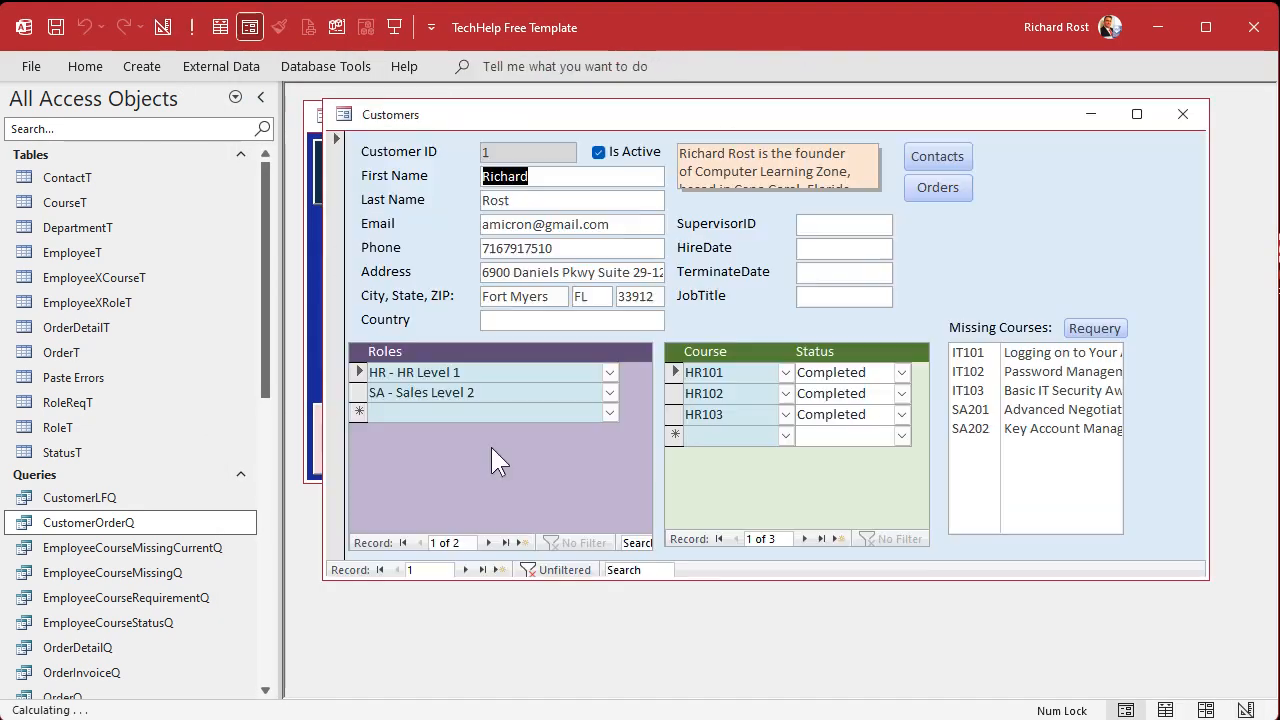
click(465, 569)
click(465, 569)
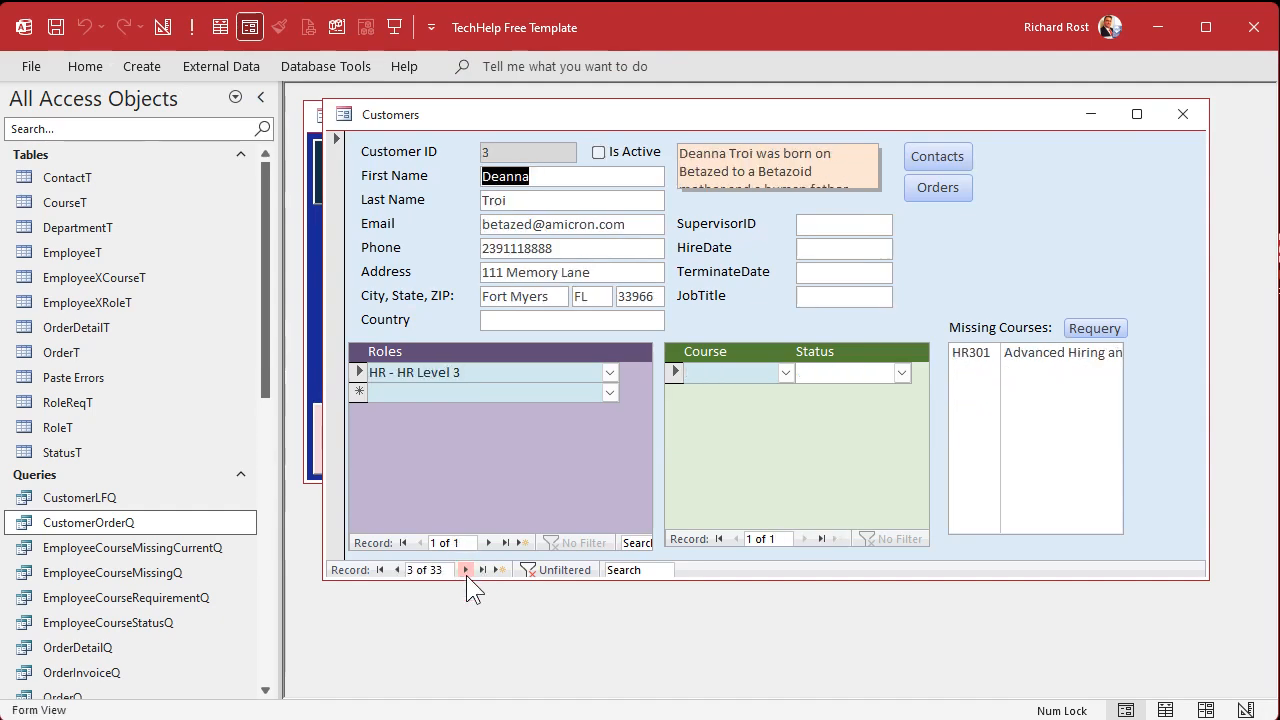
- Add the roles HR - HR Level 2 and HR - HR Level 1 to the third employee and requery the Missing Courses list
click(609, 392)
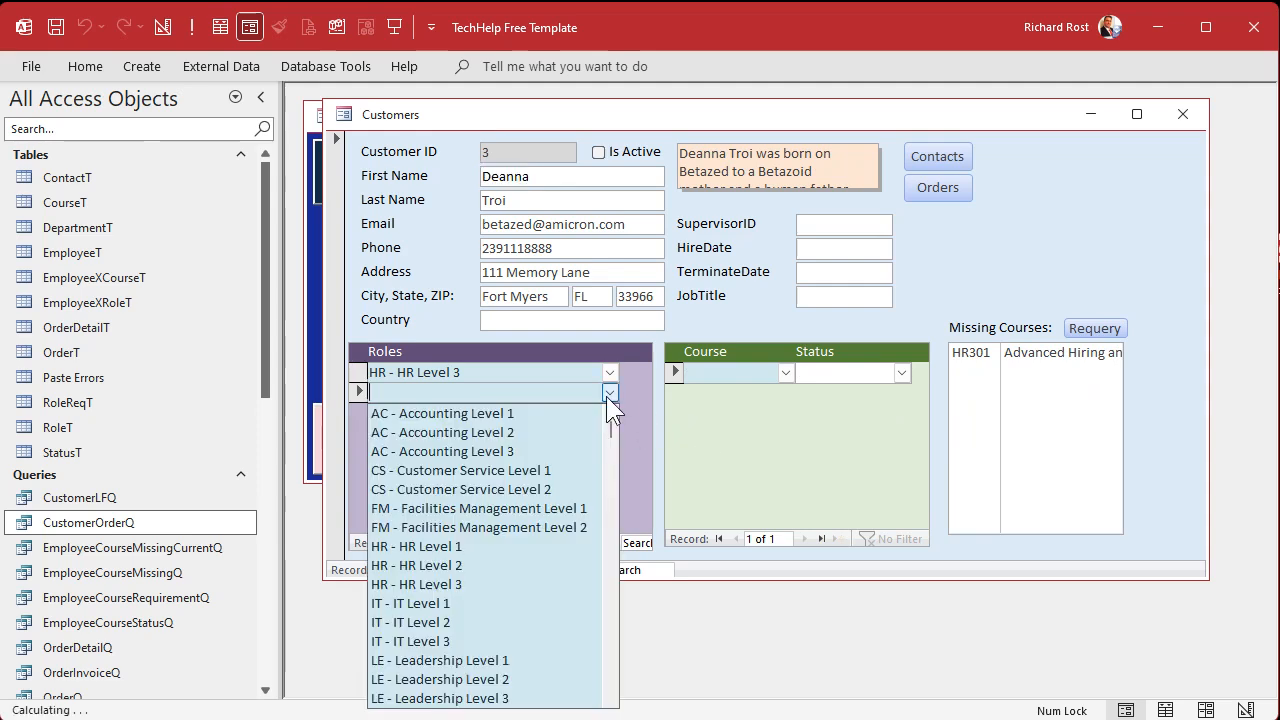
click(497, 584)
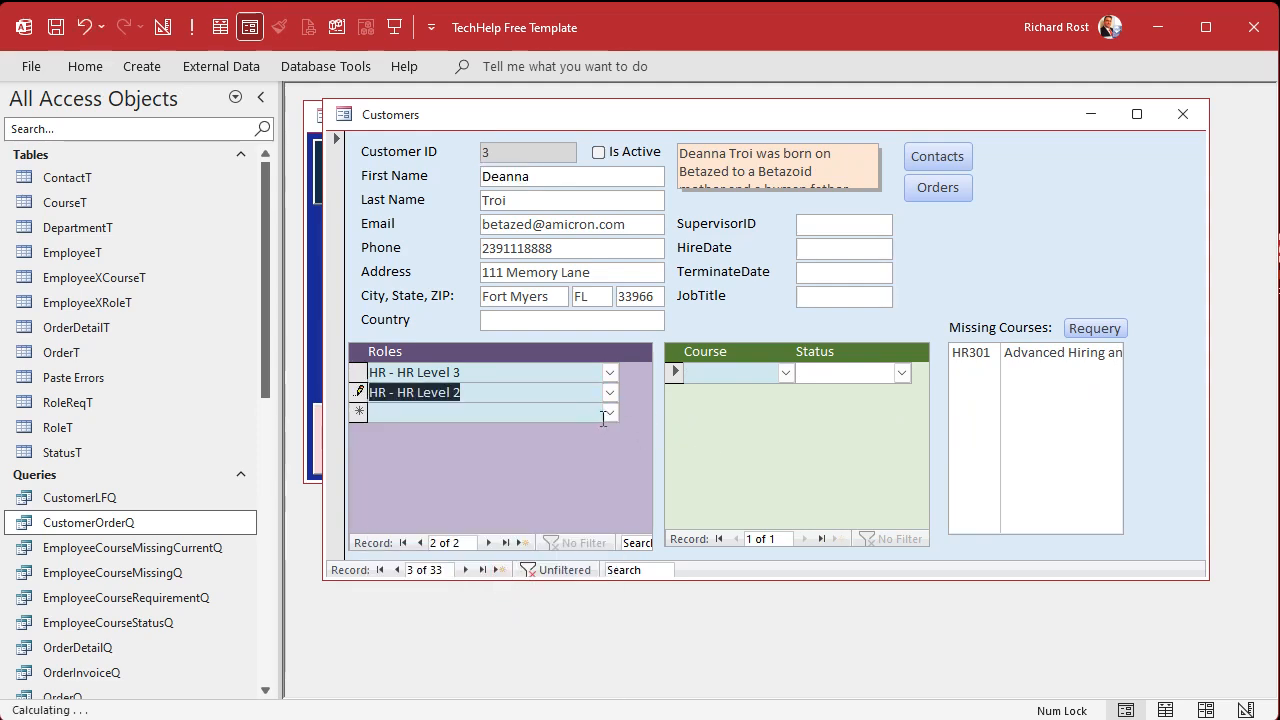
click(609, 412)
click(524, 566)
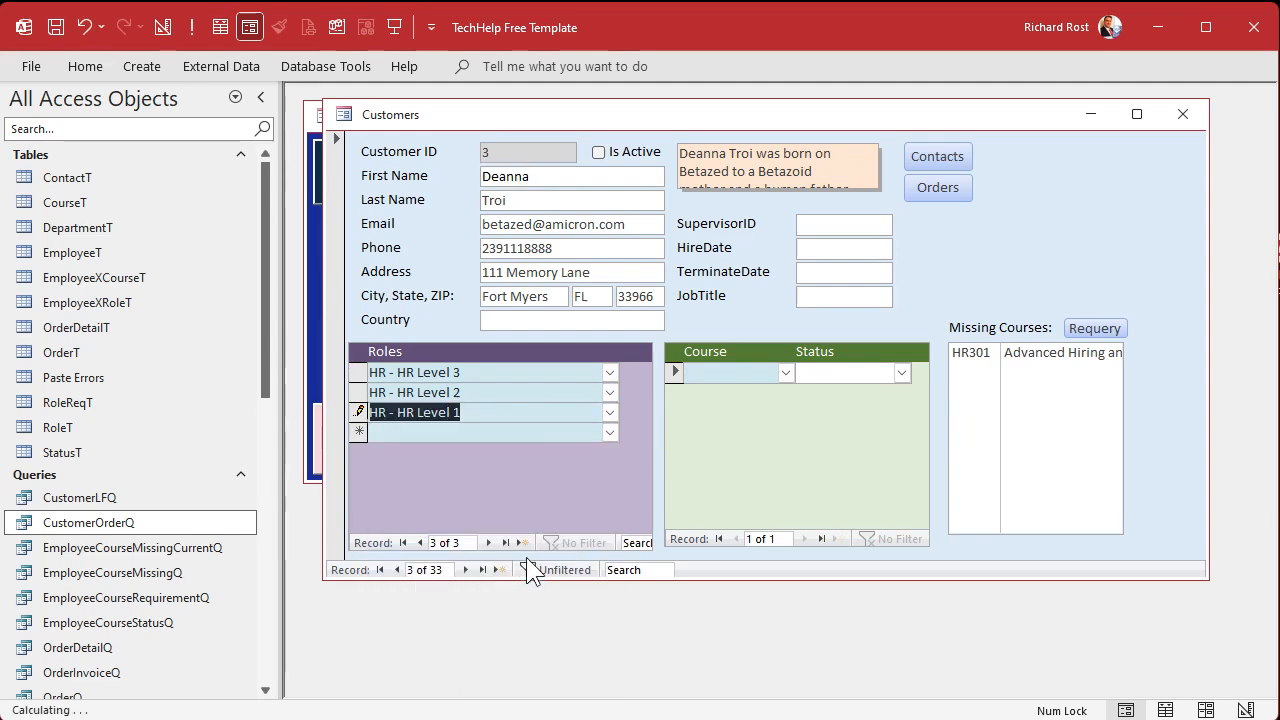
click(514, 432)
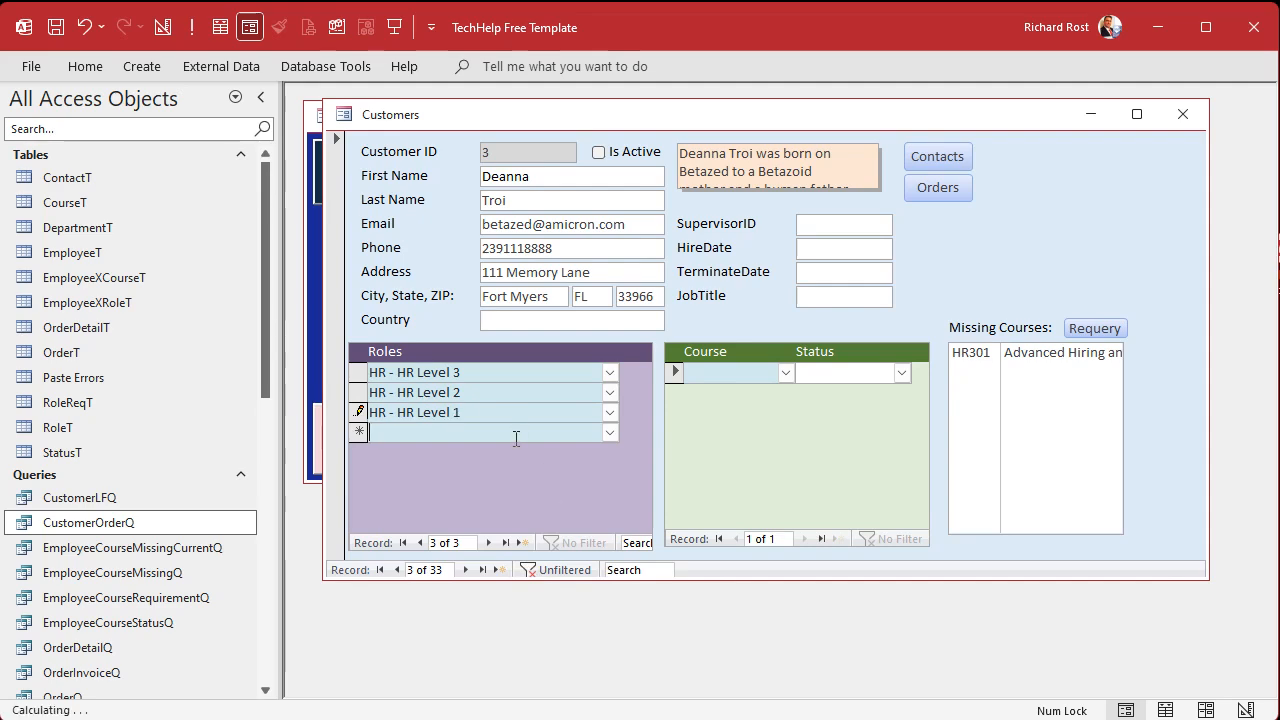
click(1095, 327)
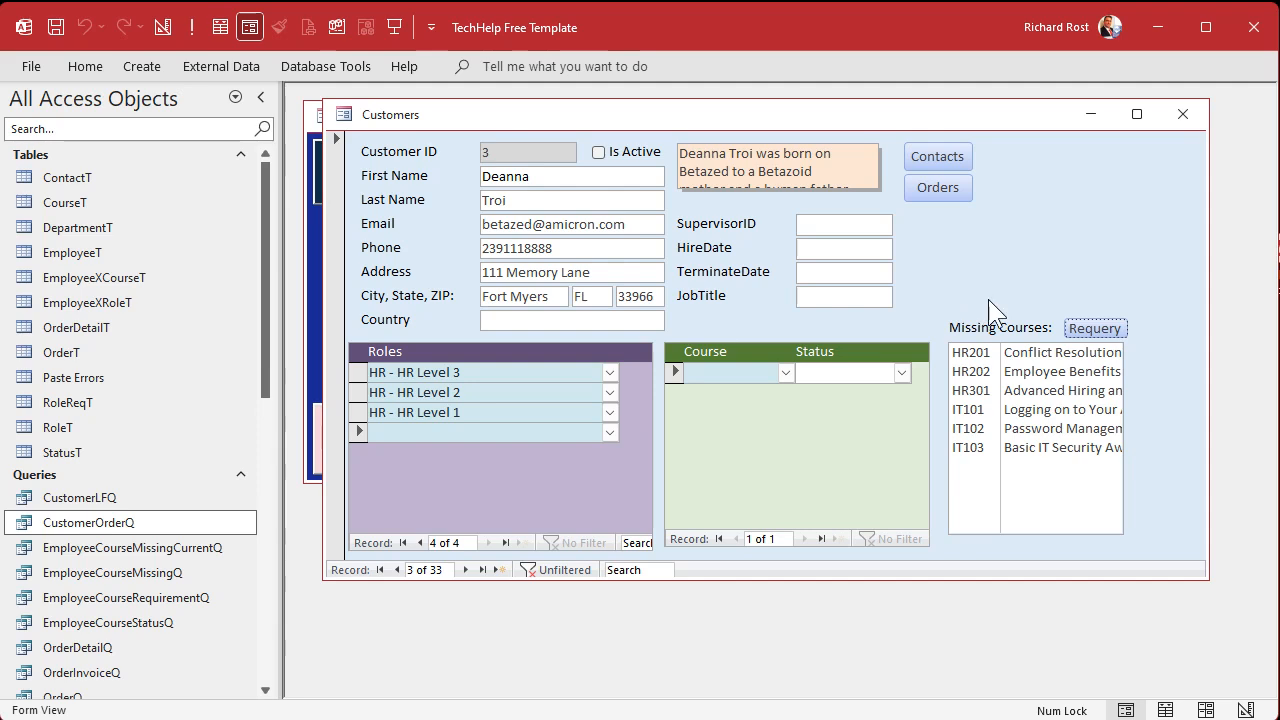
- Add course HR101 with status In Progress to the third employee and select HR301 in the Missing Courses list
click(1025, 357)
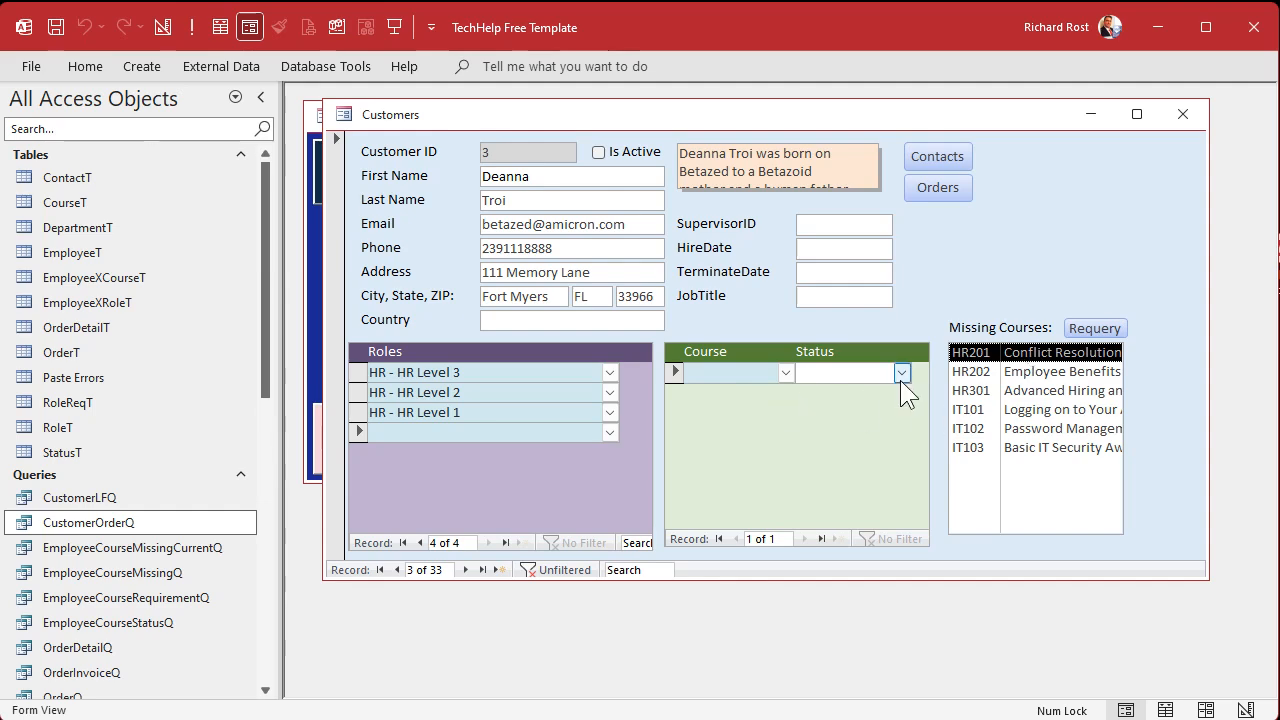
click(786, 373)
text(HR1)
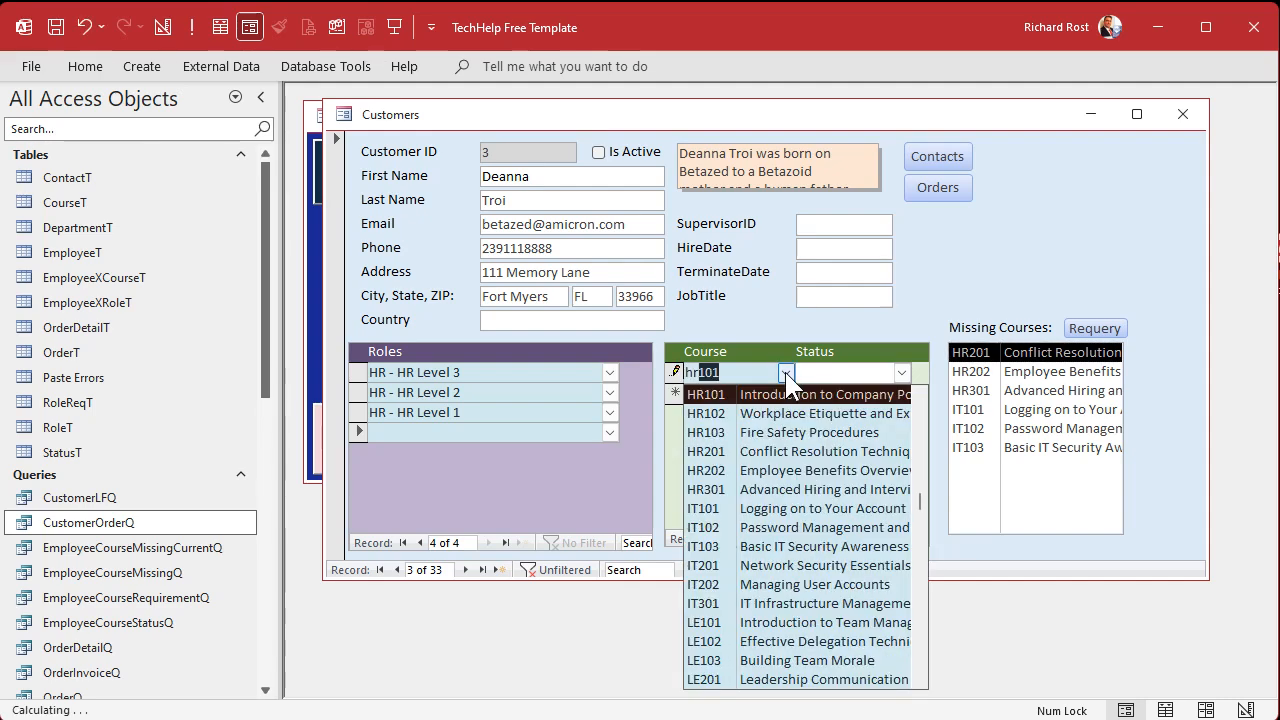
click(778, 394)
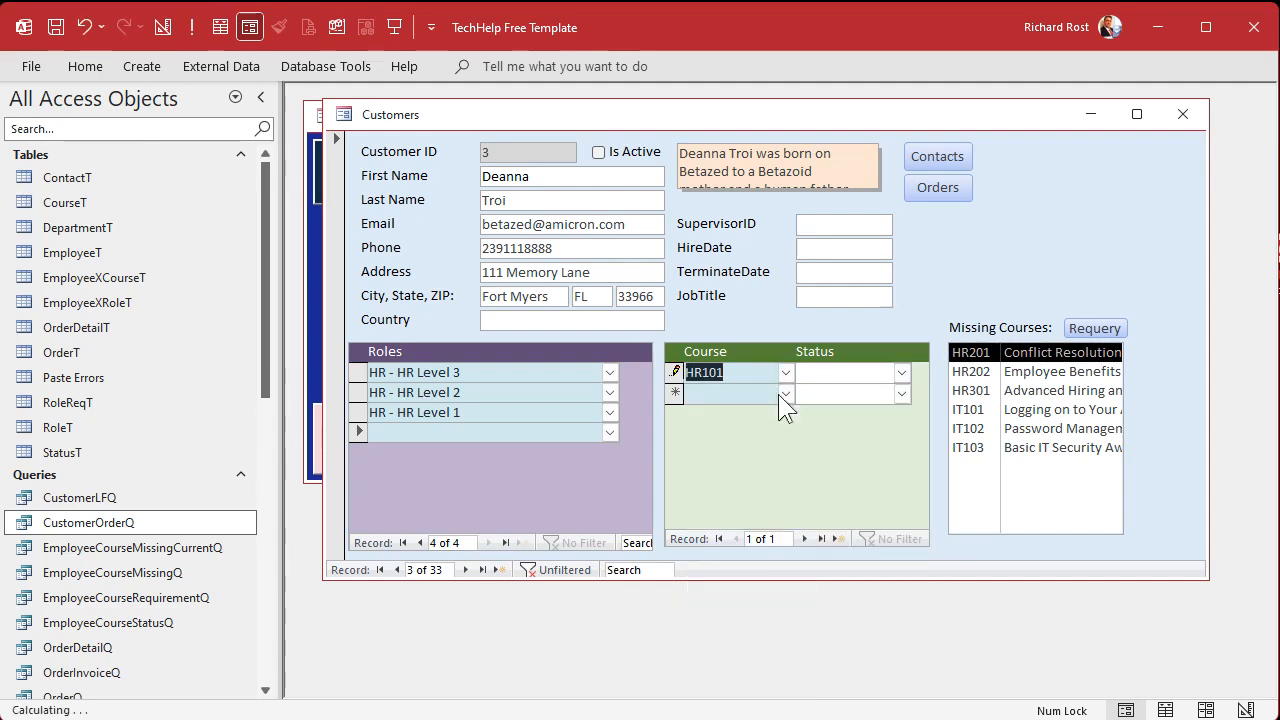
click(901, 372)
click(880, 391)
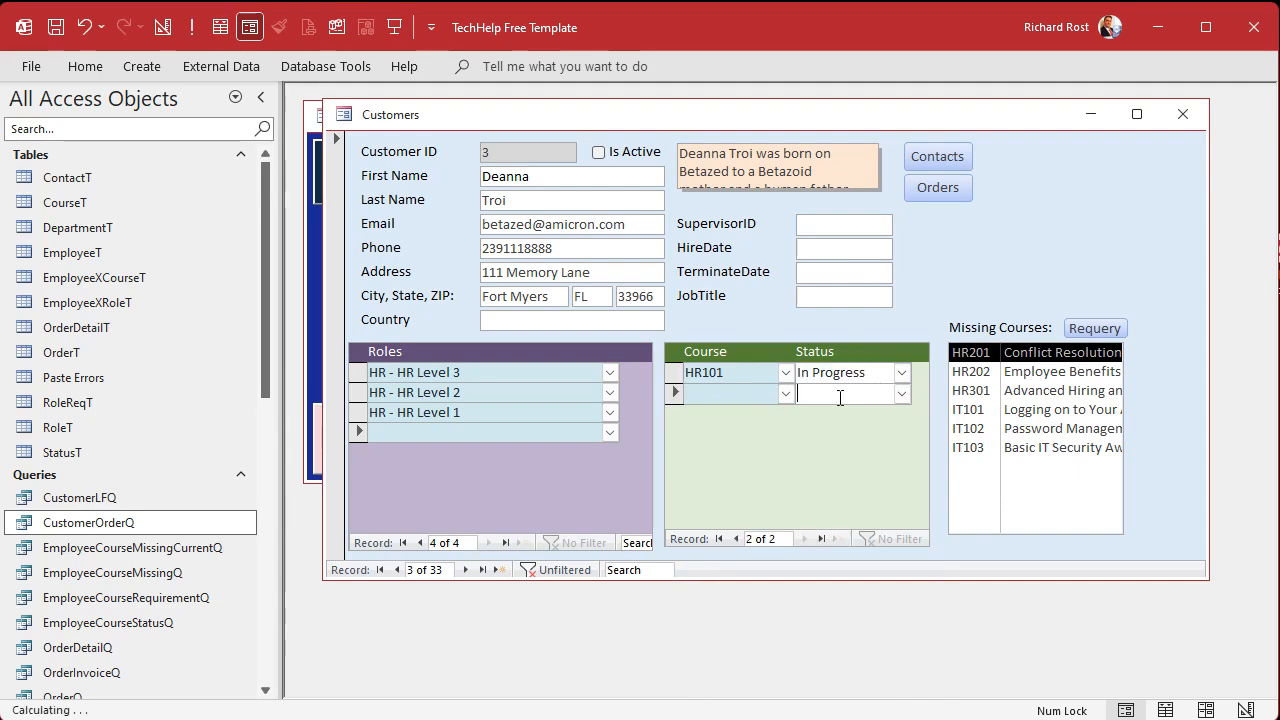
click(1030, 372)
click(1030, 391)
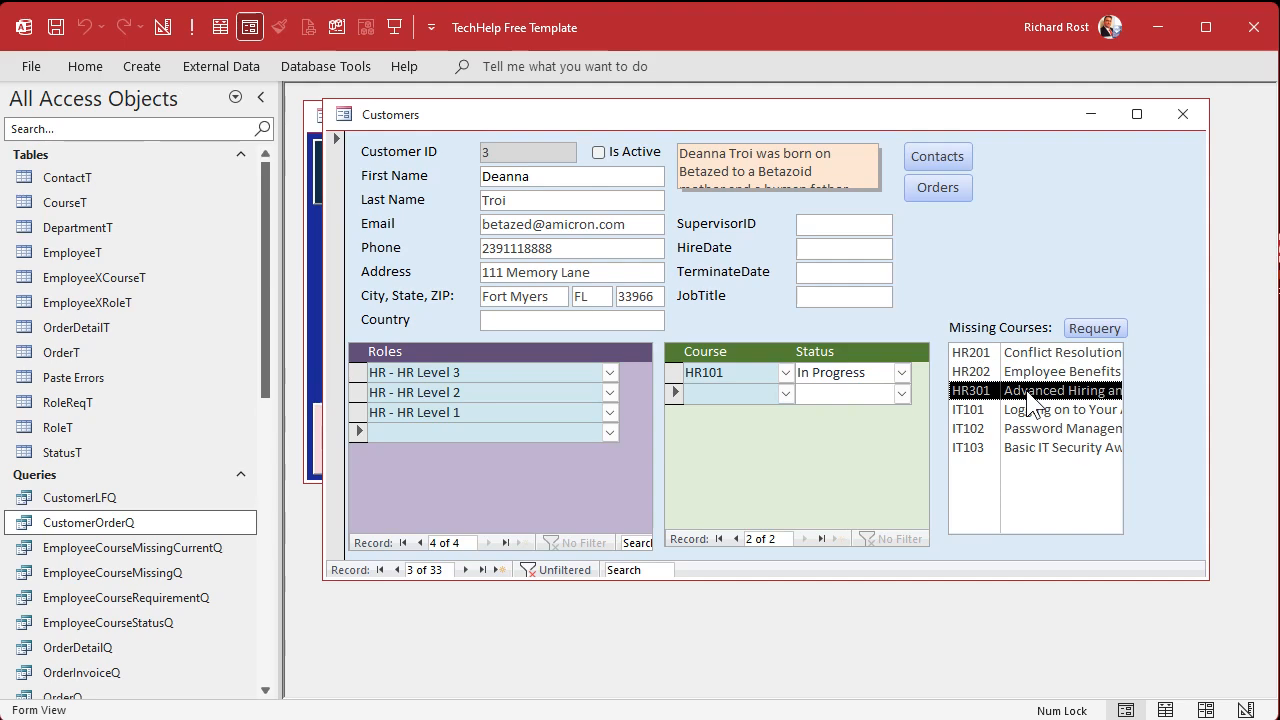
- Close the employee form, open the extended version from the main menu and go to the third employee
key(ctrl+w)
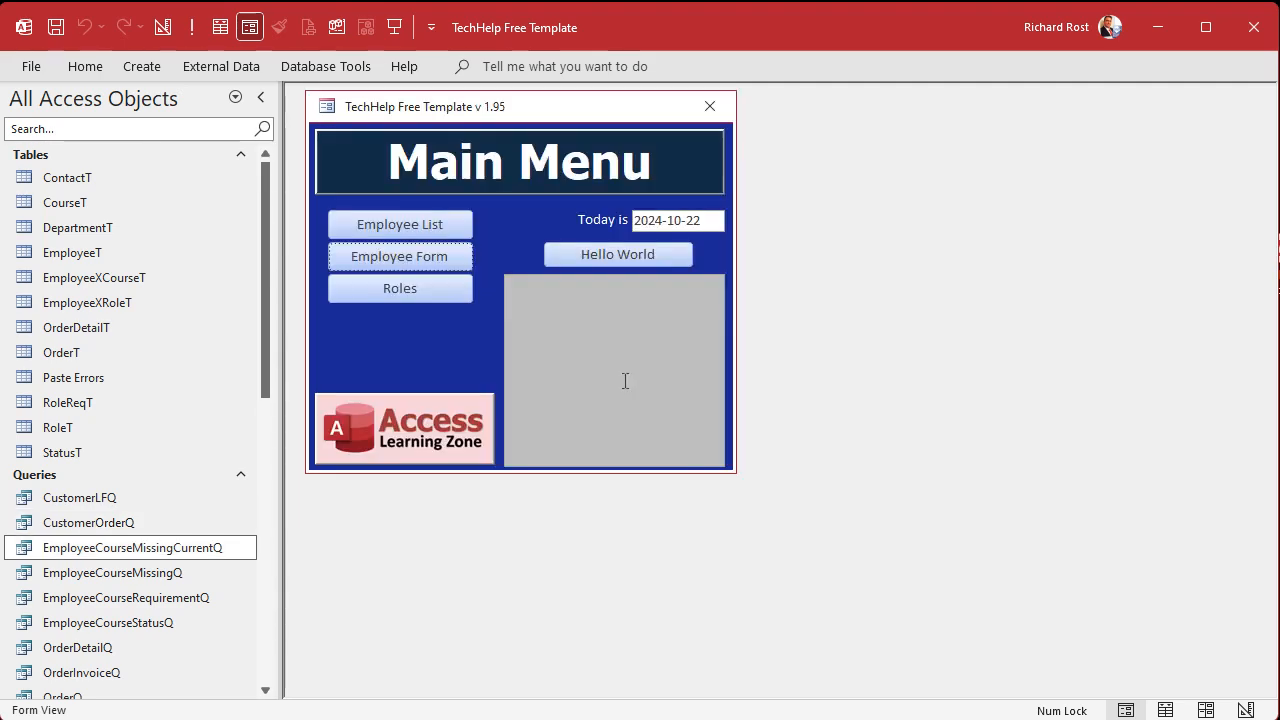
click(423, 261)
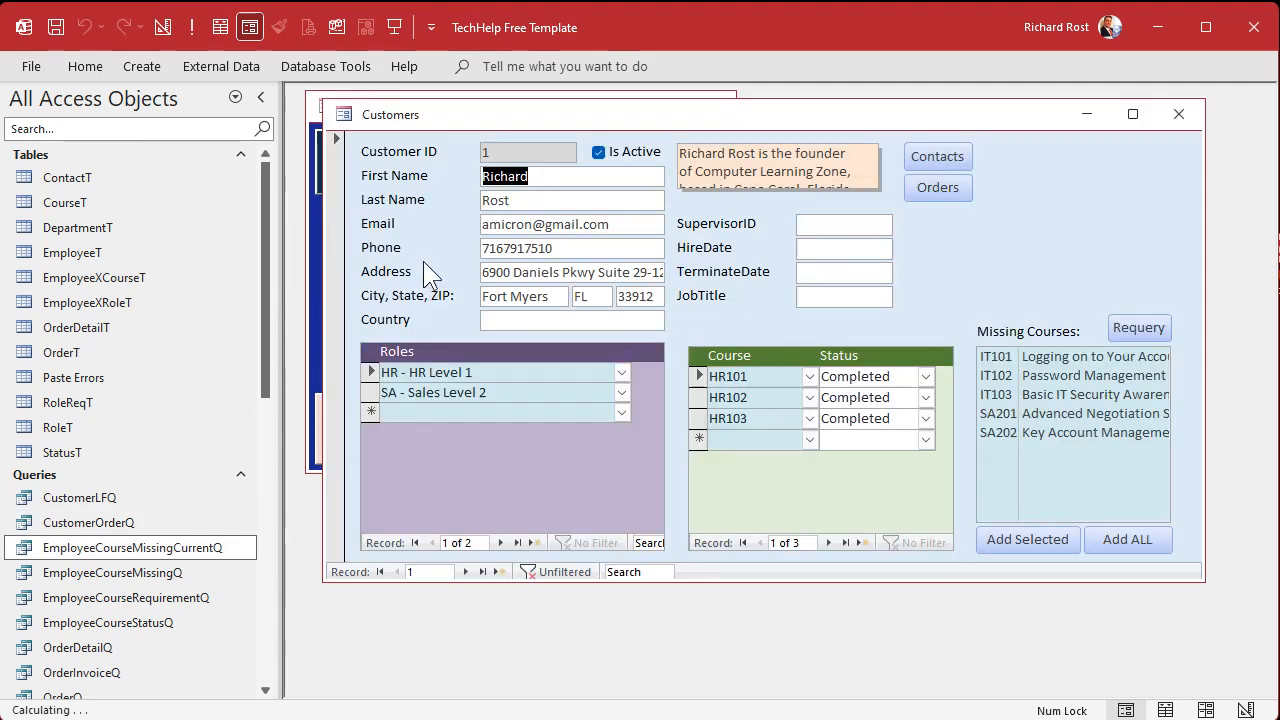
click(465, 571)
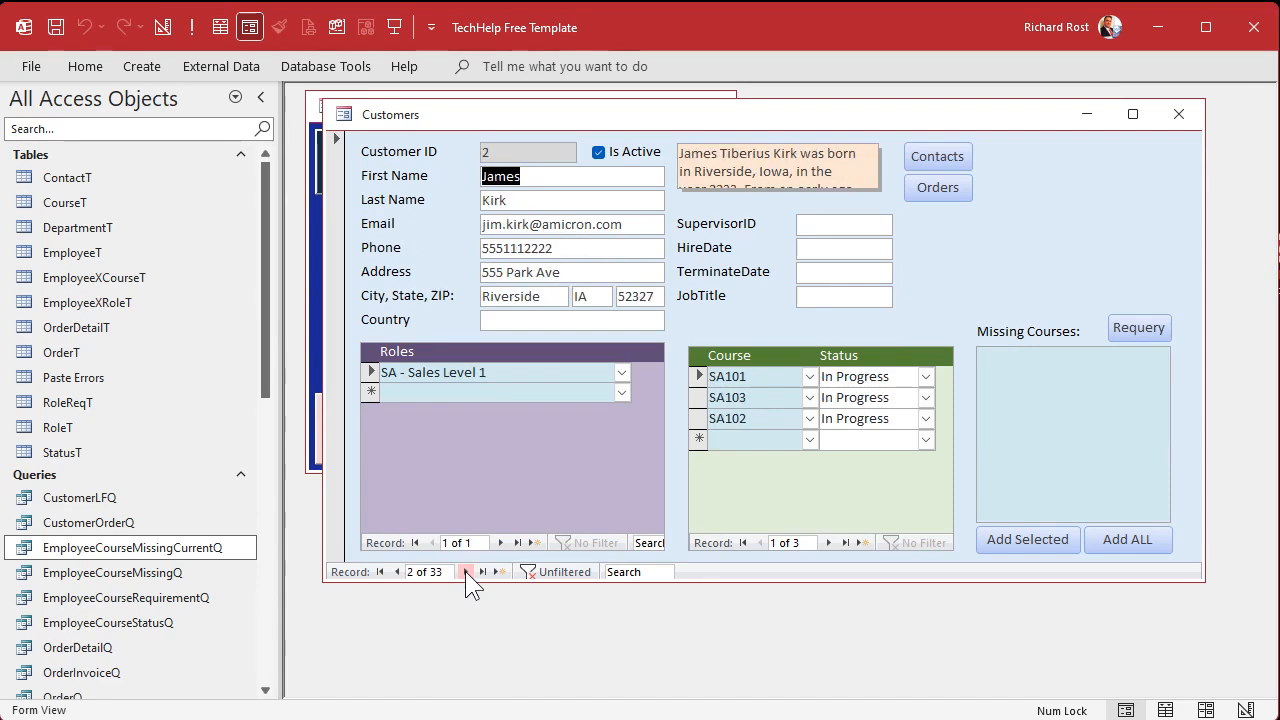
click(465, 571)
- Assign the roles HR - HR Level 1, Level 2 and Level 3 to the third employee and requery the Missing Courses list
click(621, 372)
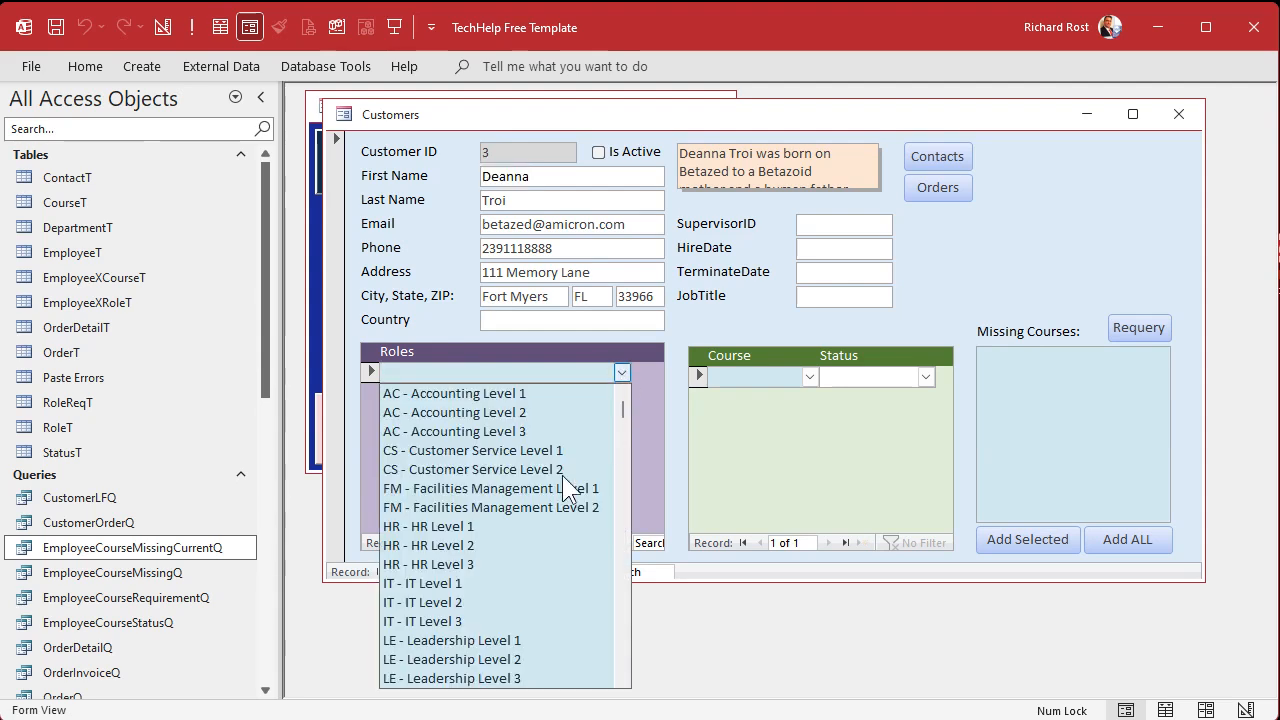
click(490, 527)
click(621, 392)
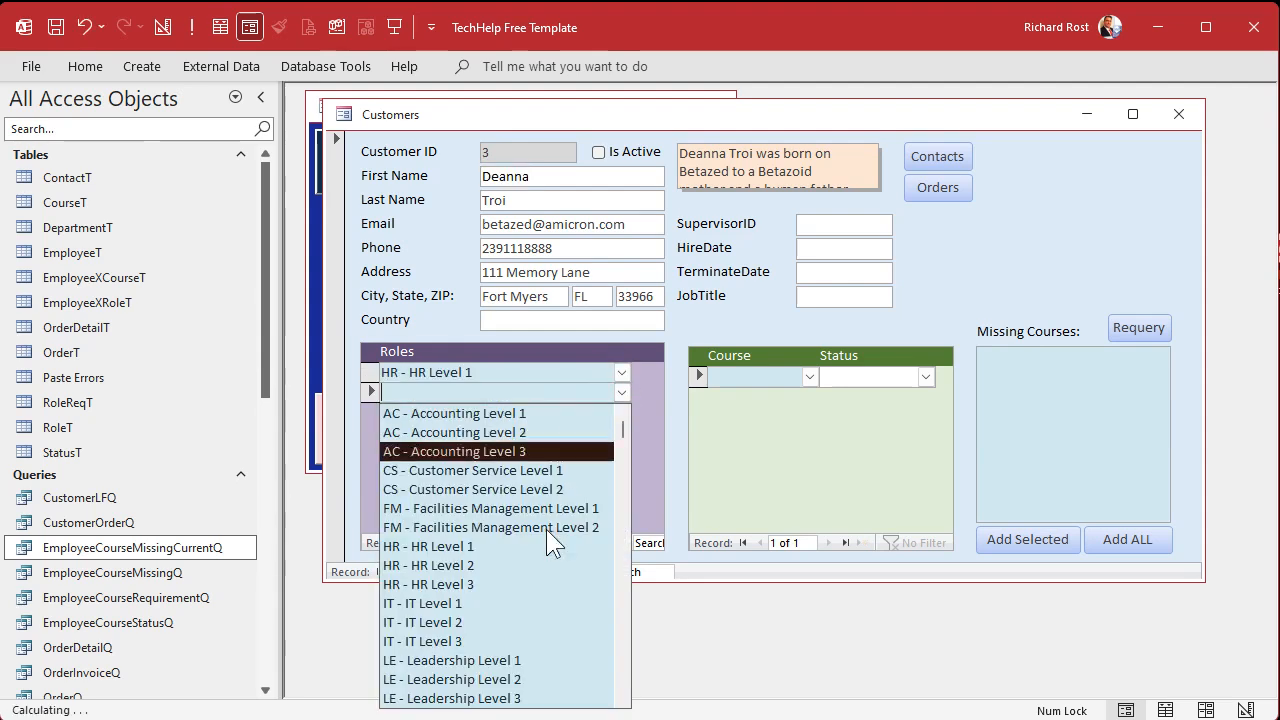
click(430, 565)
click(622, 412)
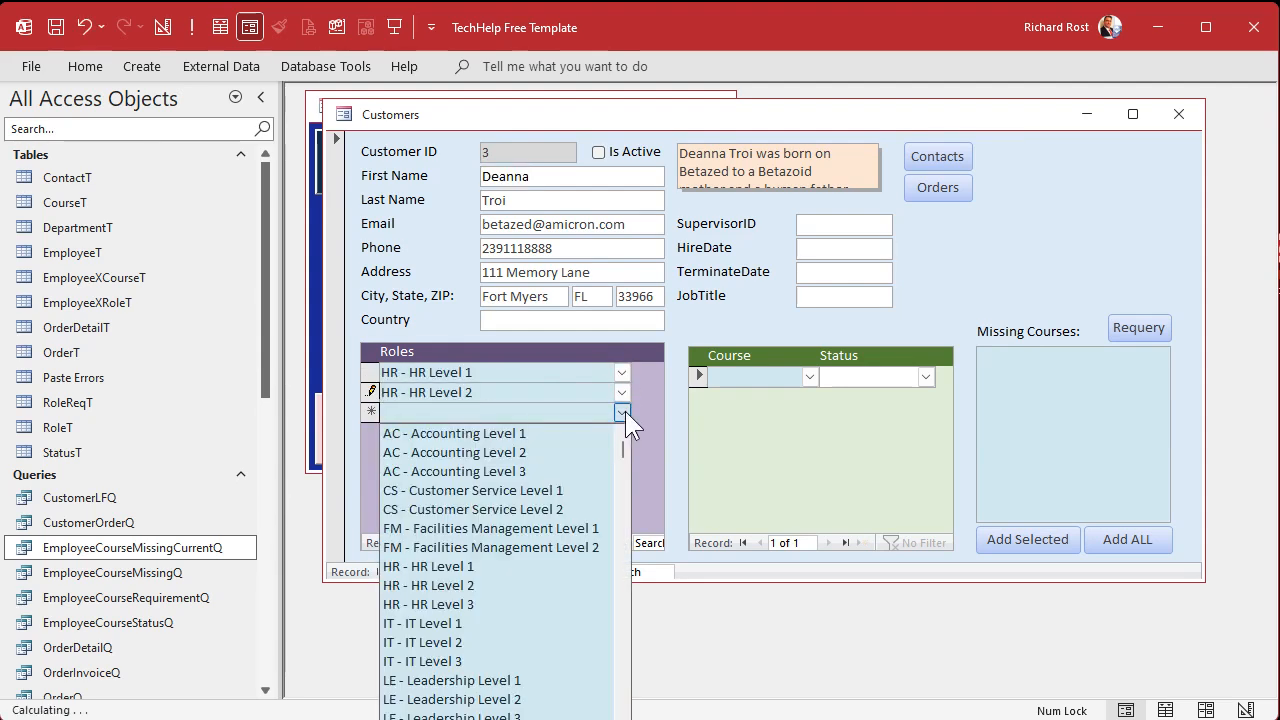
click(510, 605)
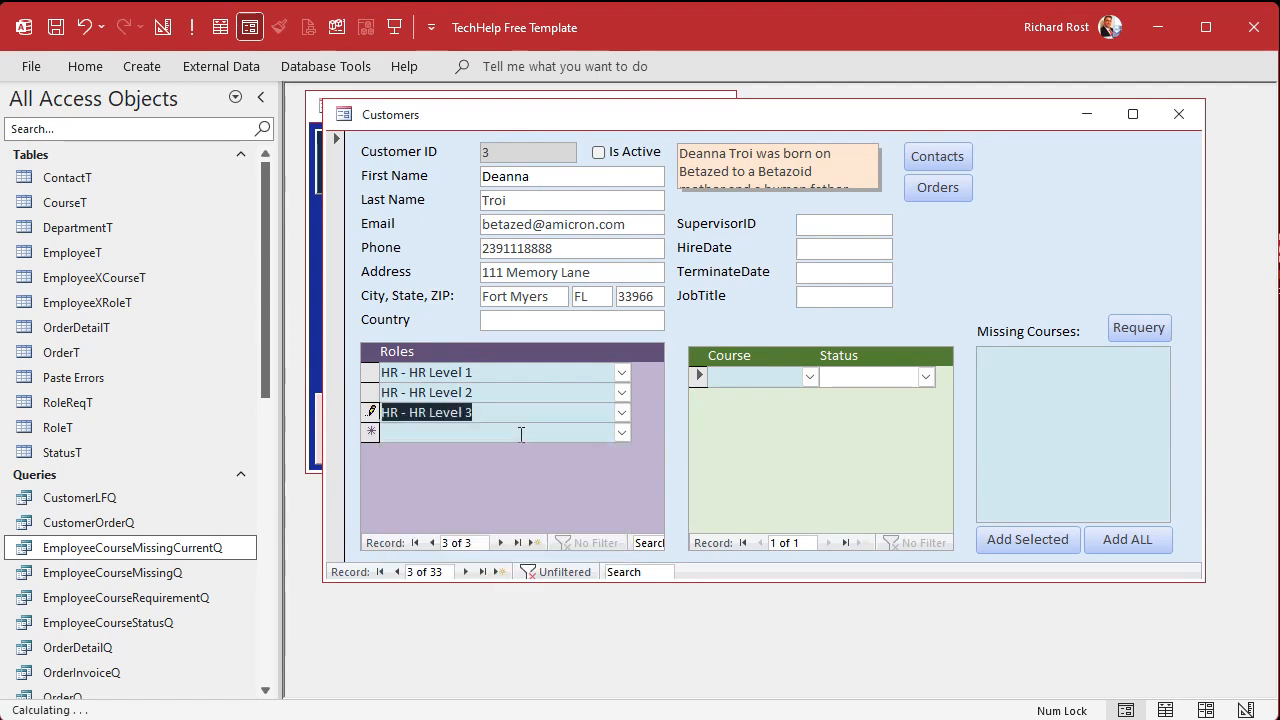
click(1135, 327)
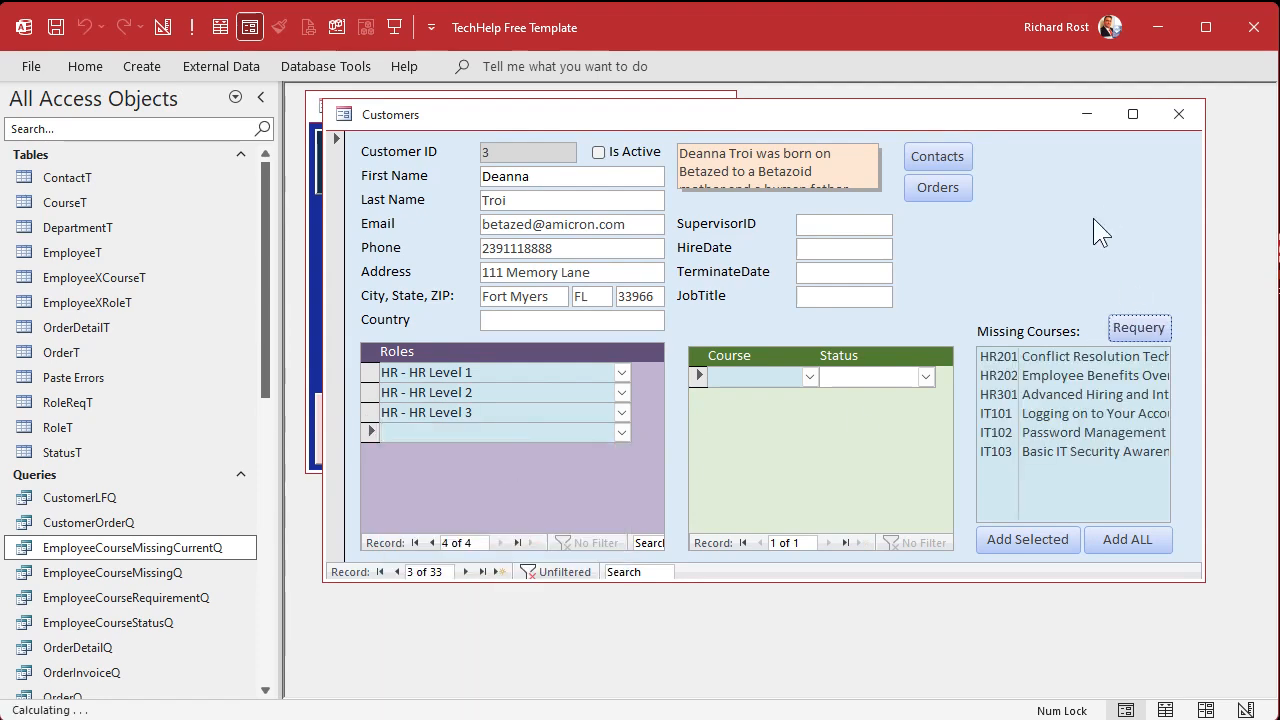
- Add HR201 and HR202 individually from Missing Courses to the employee's courses, then add all the remaining missing courses at once
double_click(1048, 359)
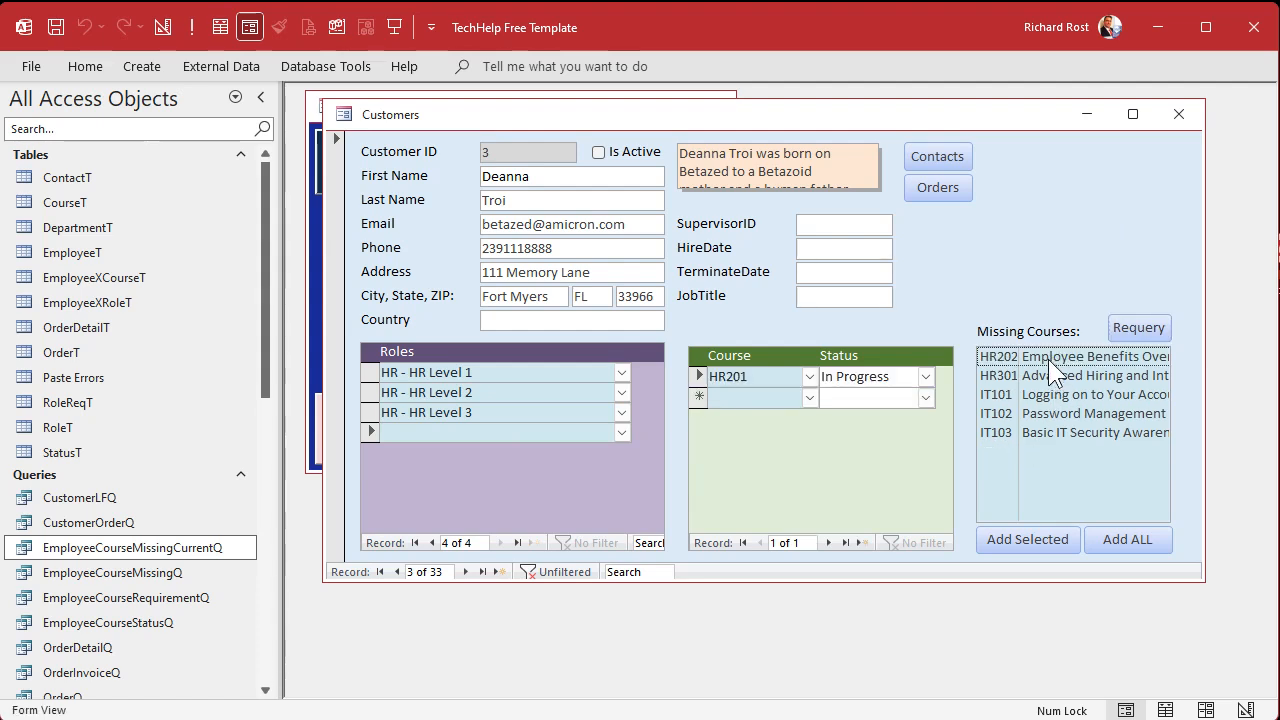
double_click(1048, 359)
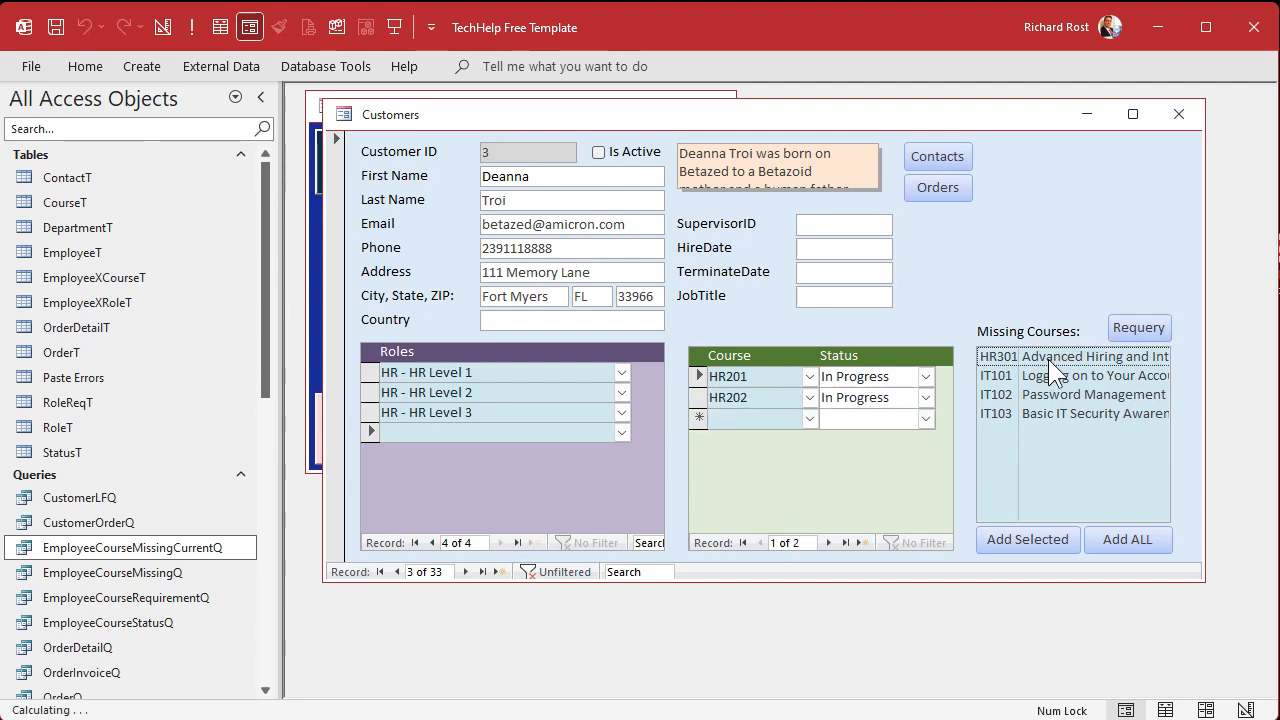
click(1121, 539)
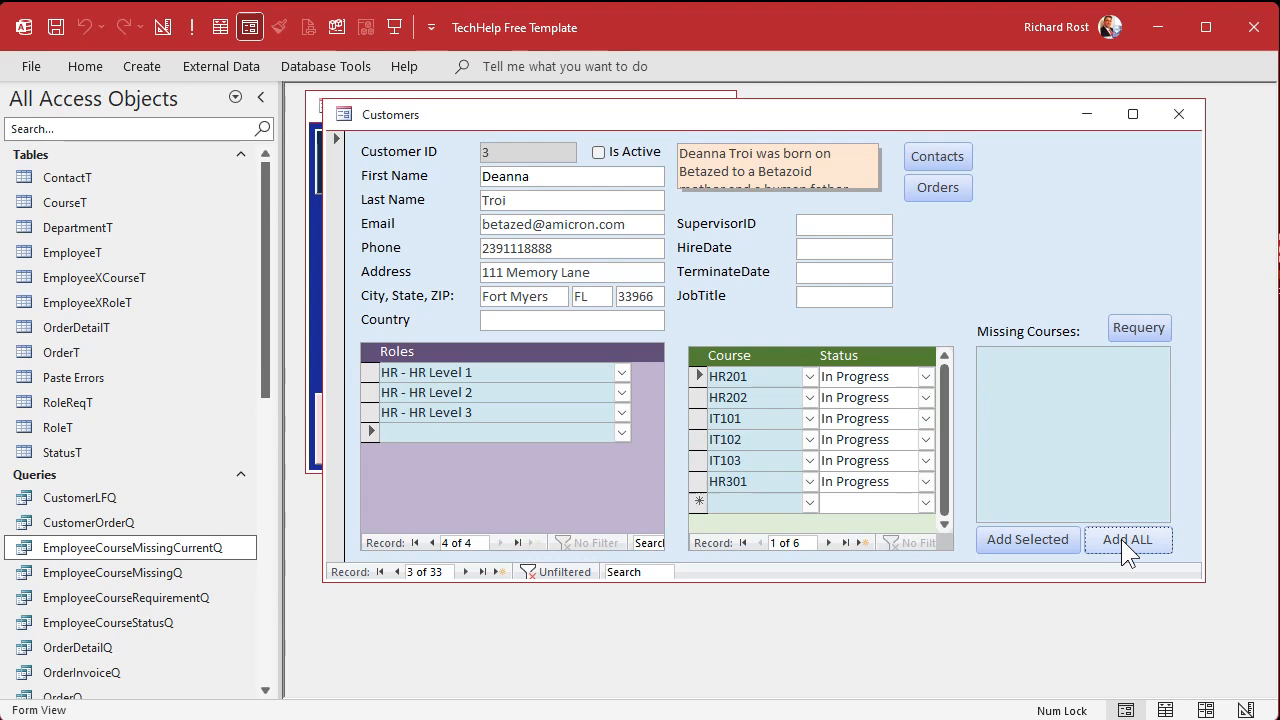